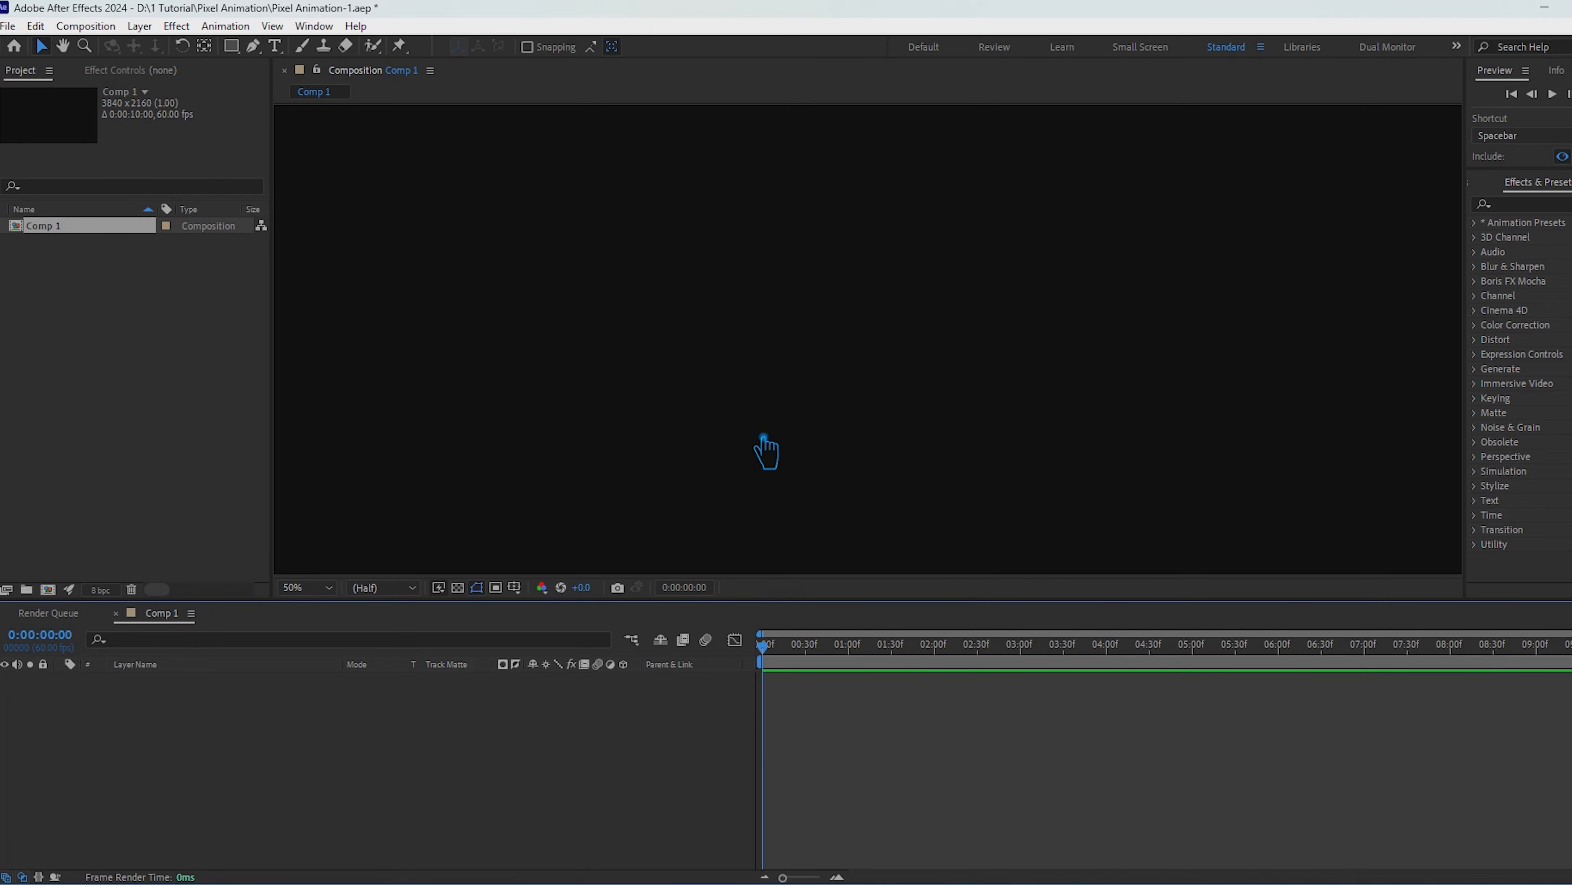
# Step: Add a "Pixel Animation" text layer to Comp 1, then center its anchor point and place it in the middle of the frame
pyautogui.press(',')
pyautogui.press(',')
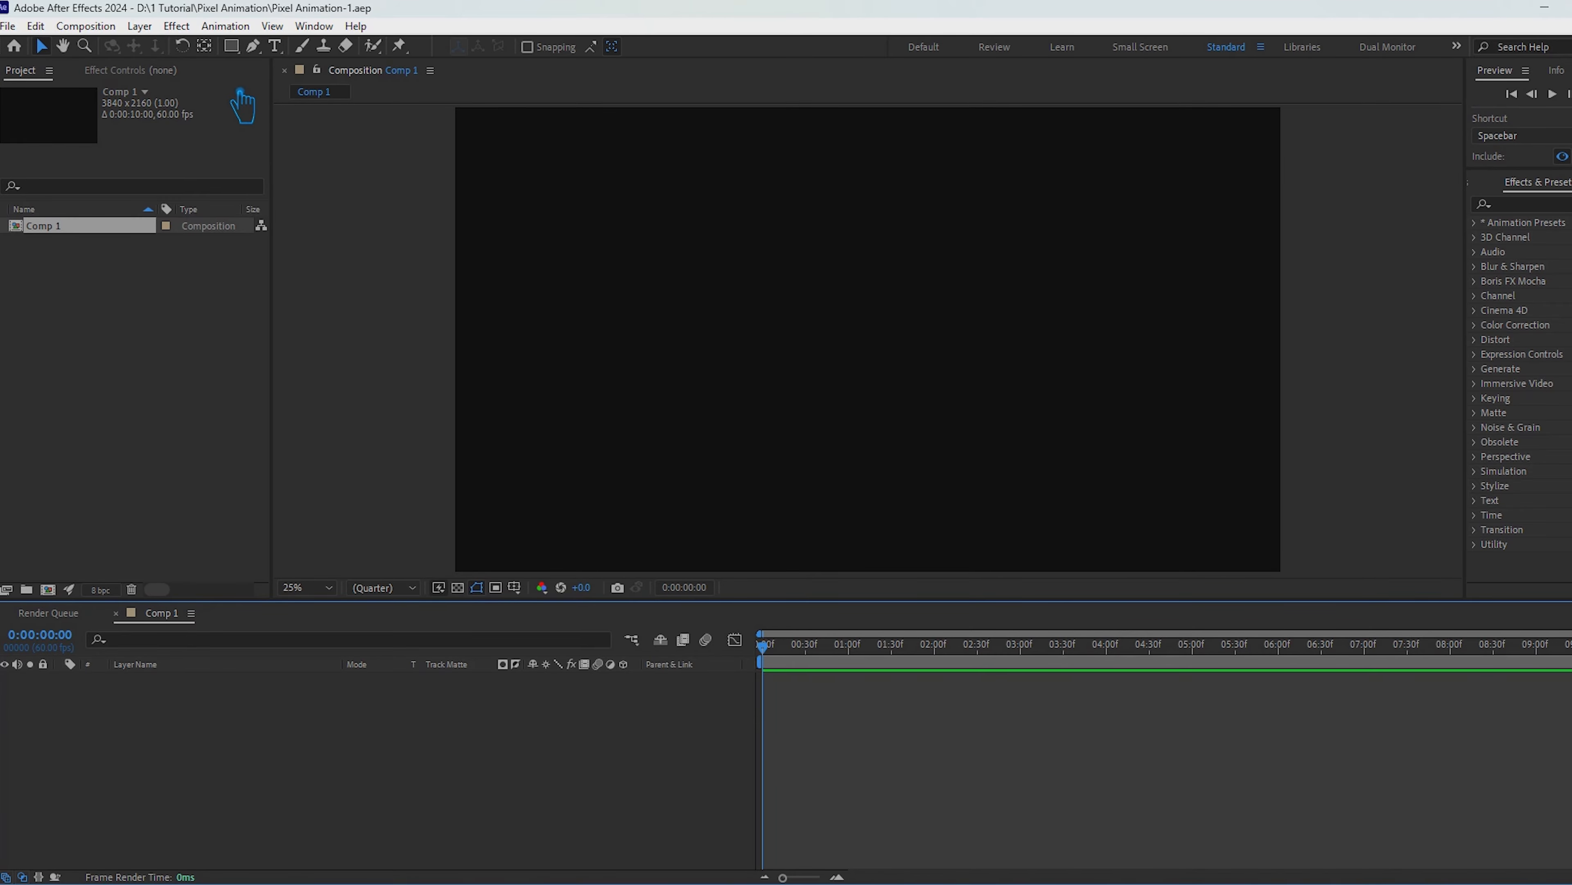
pyautogui.click(275, 46)
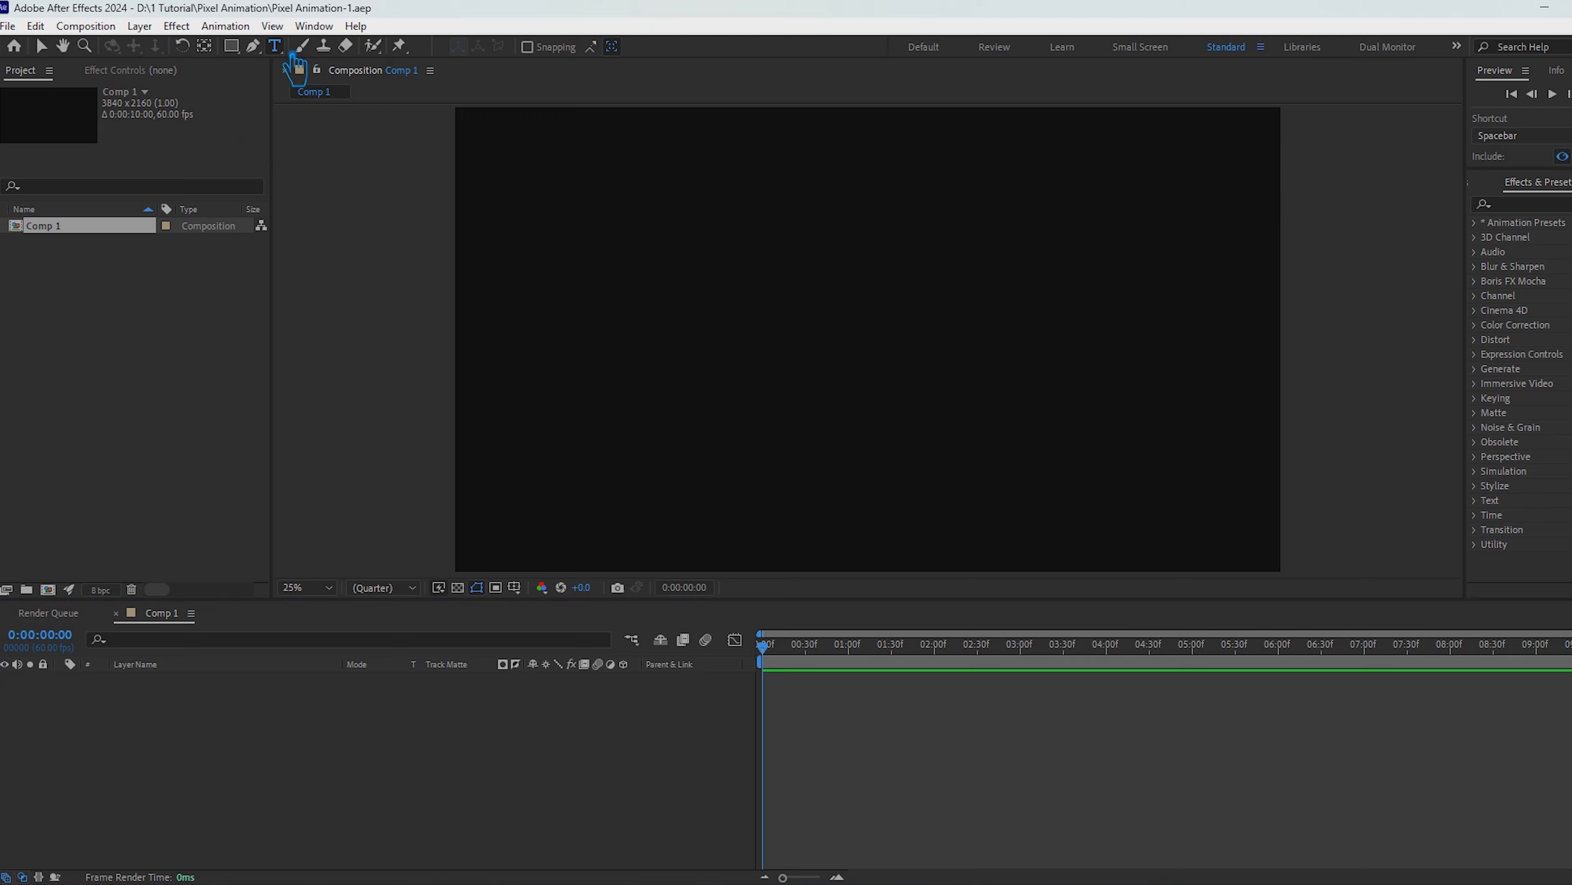
pyautogui.click(823, 375)
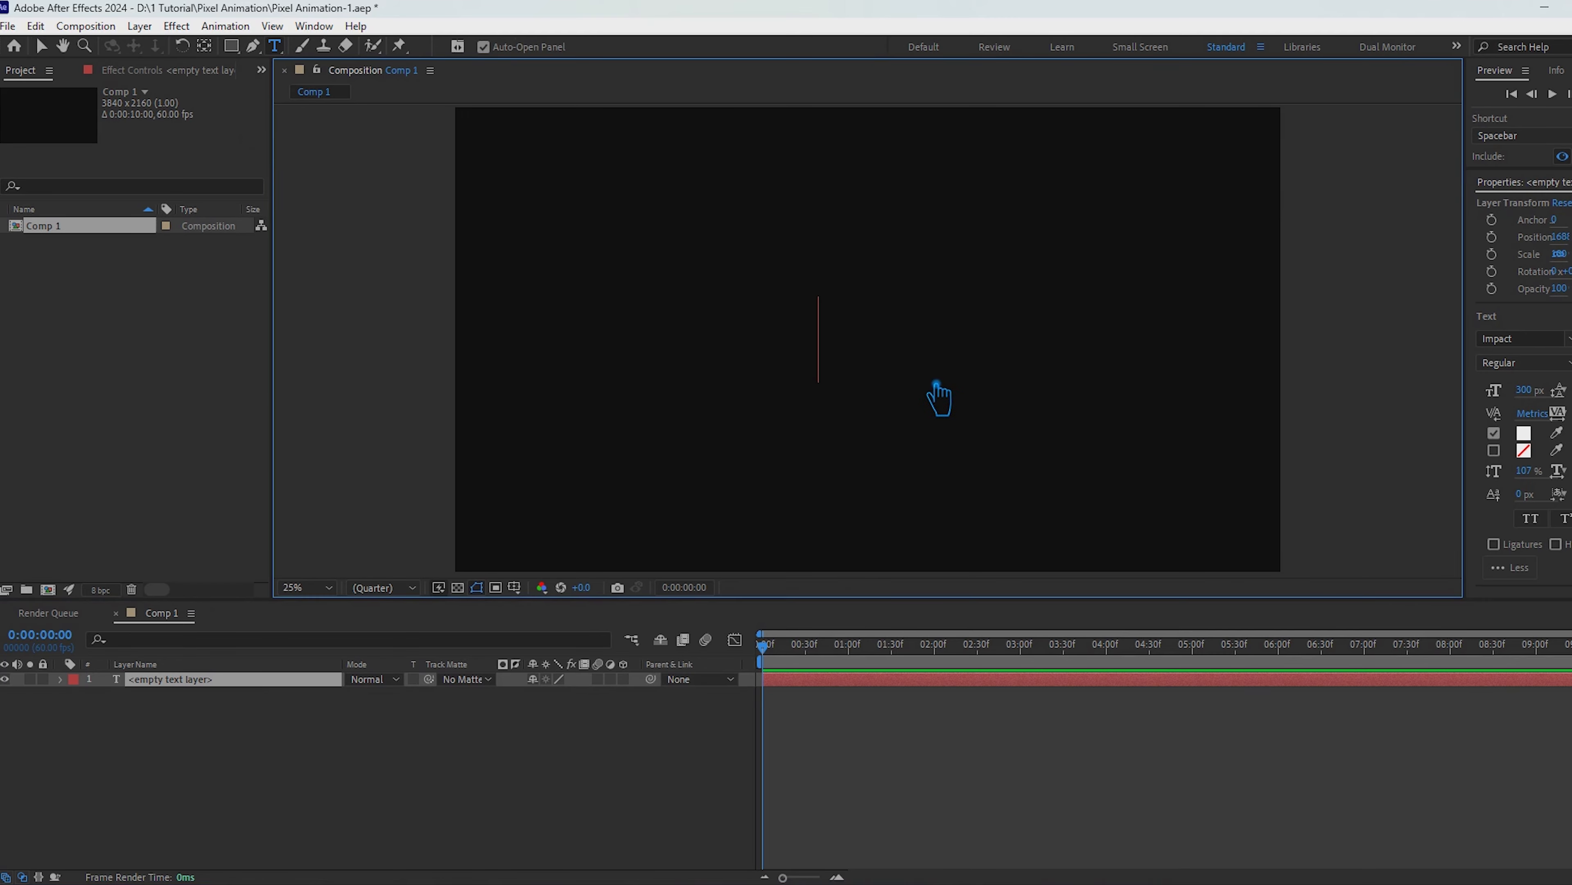
pyautogui.write('Pi')
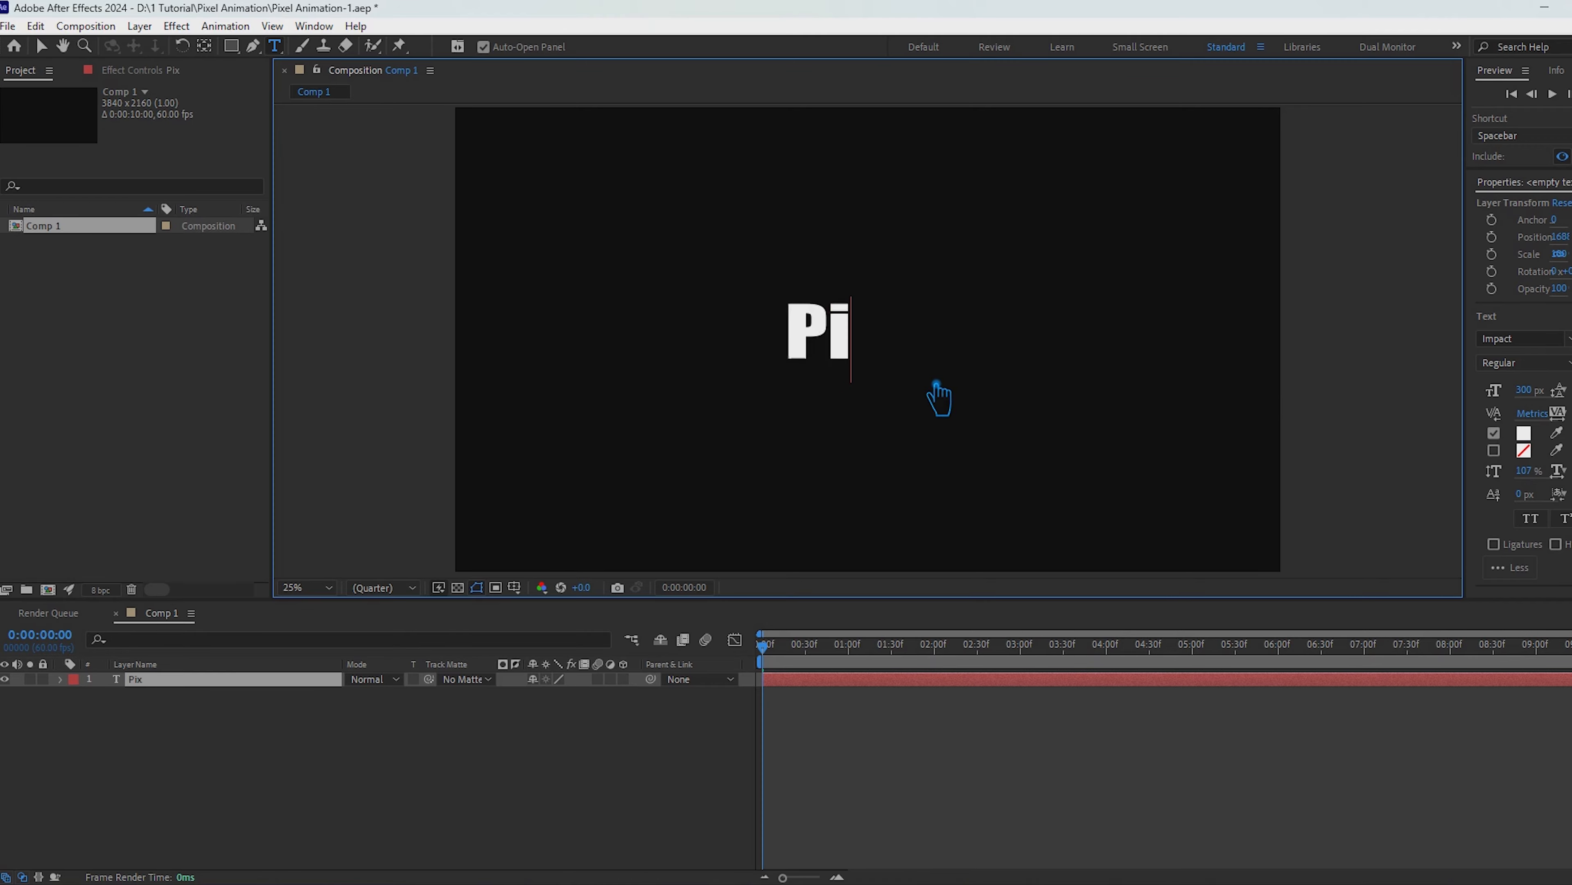
pyautogui.write('xel Animation')
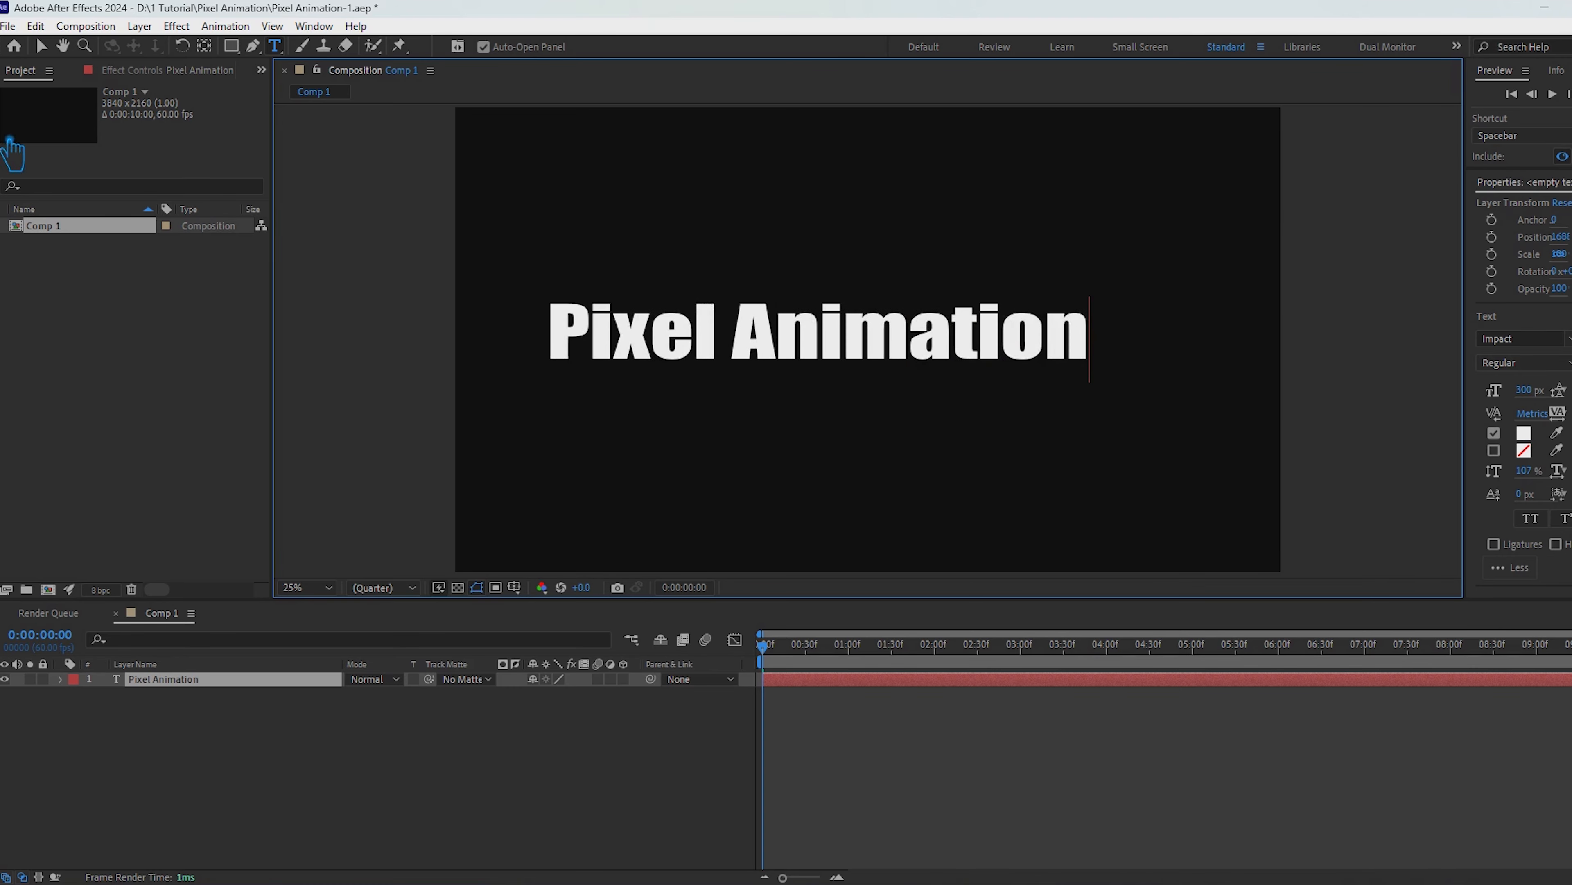
pyautogui.click(41, 46)
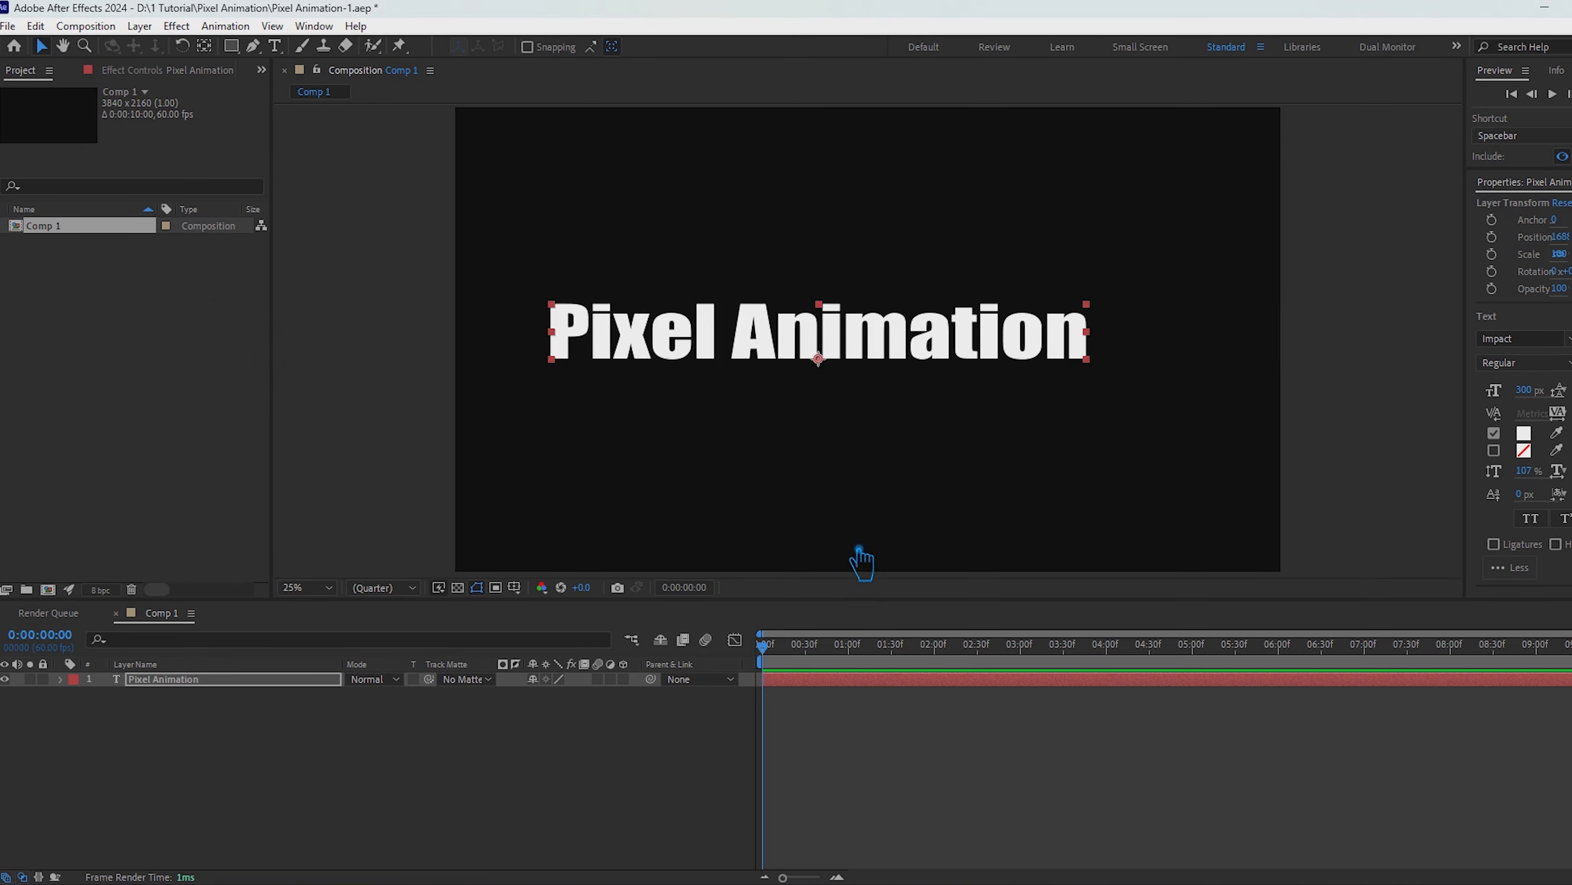
pyautogui.hotkey('ctrl', 'Home')
pyautogui.hotkey('ctrl', 'Home')
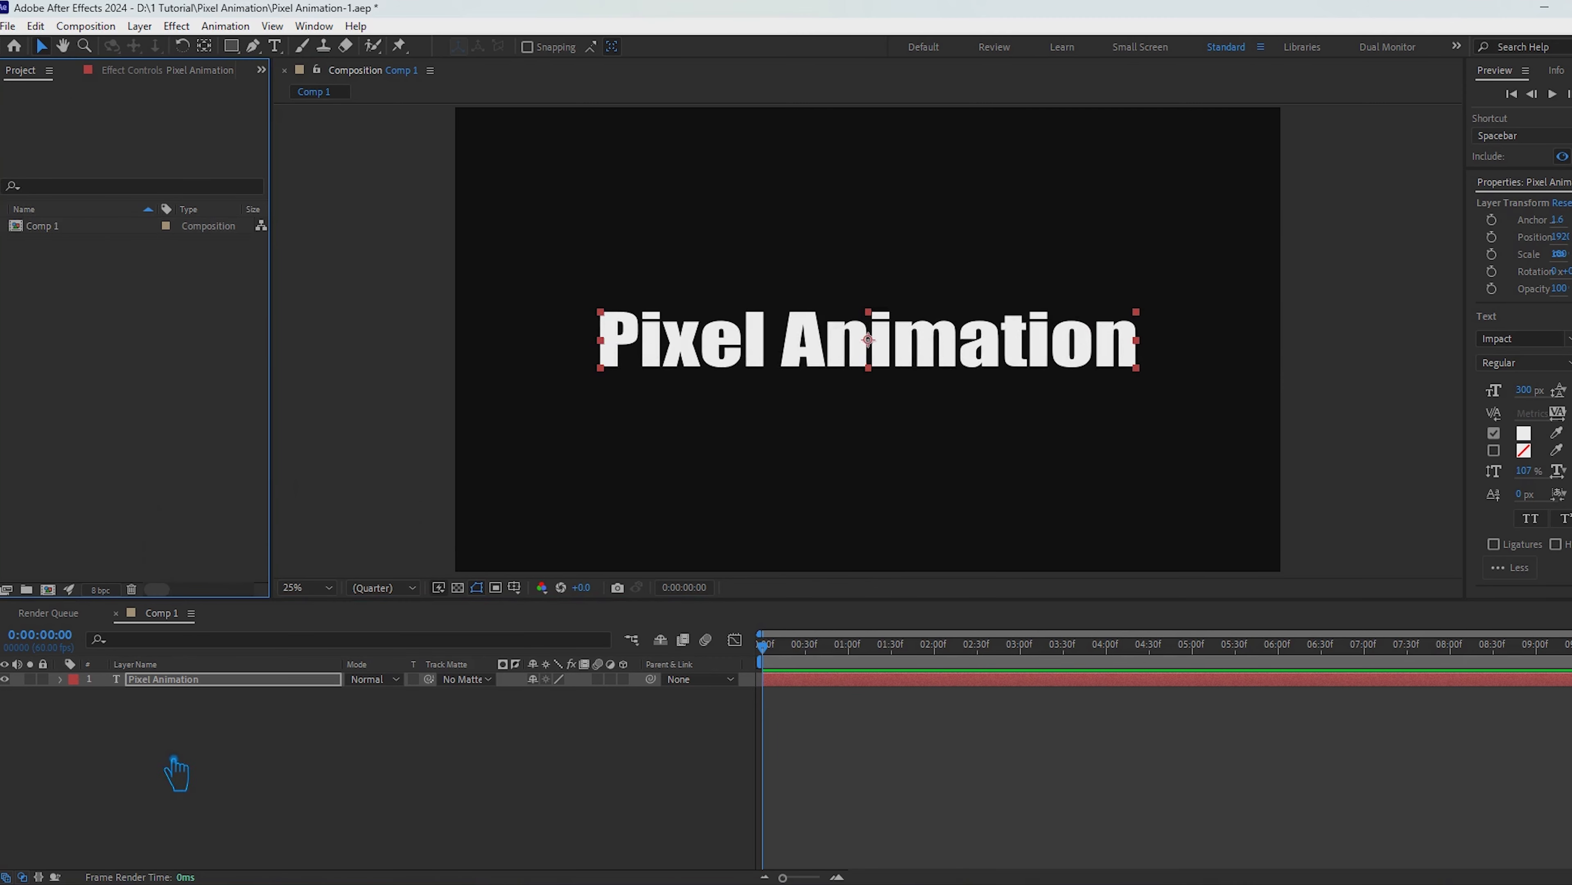
# Step: Pre-compose the text layer as "Pixel Animation Comp 1" with all attributes moved into it, and save the project
pyautogui.click(180, 682)
pyautogui.rightClick(179, 687)
pyautogui.click(282, 573)
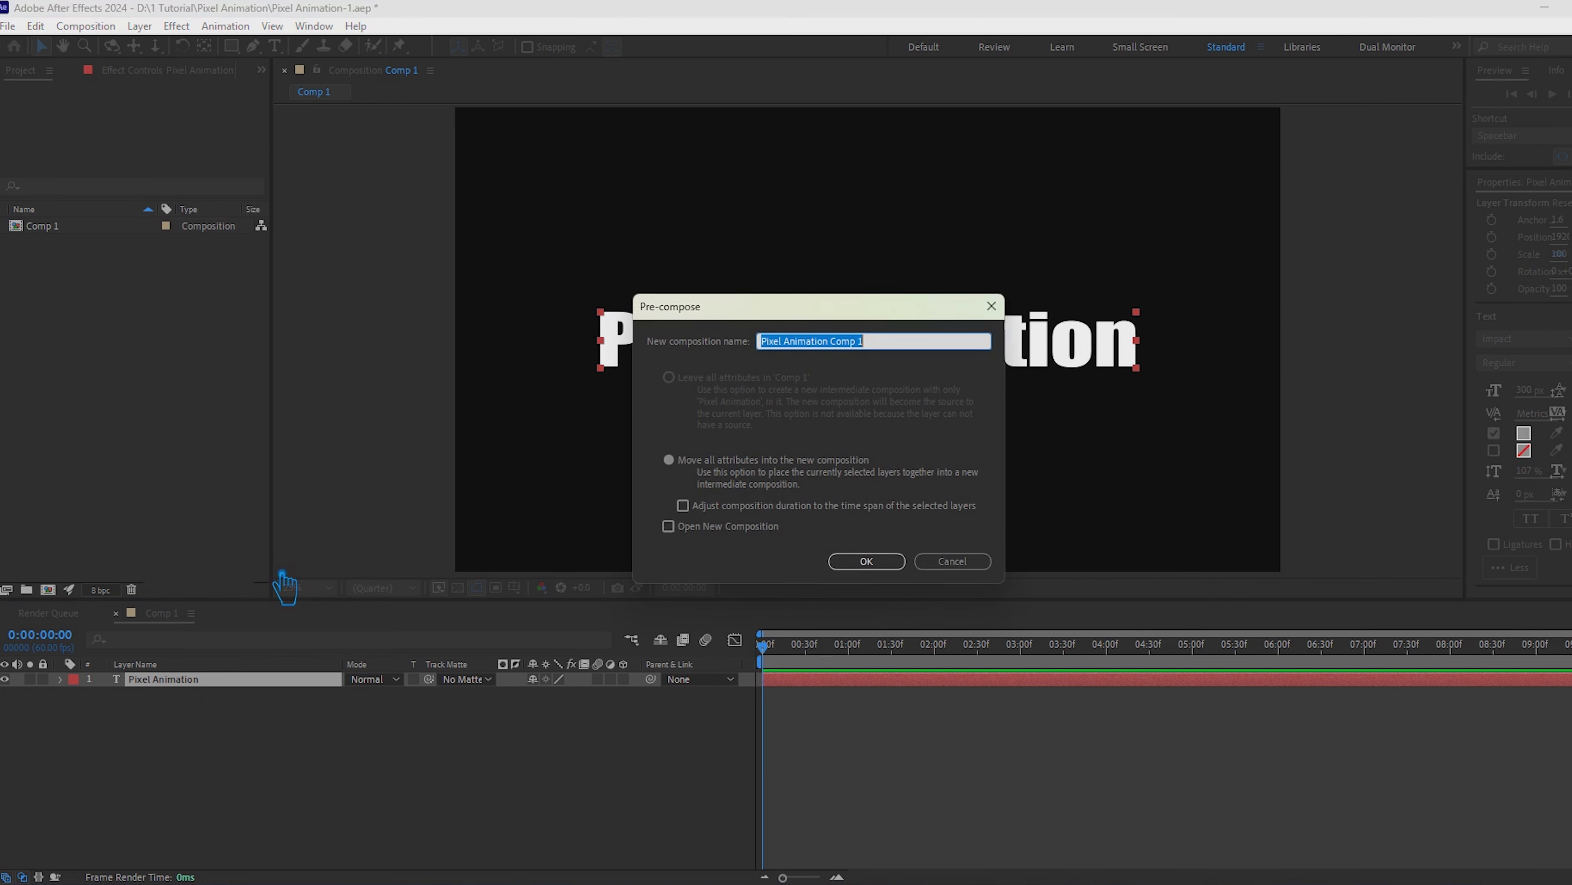
pyautogui.click(891, 567)
pyautogui.click(282, 767)
pyautogui.hotkey('ctrl', 's')
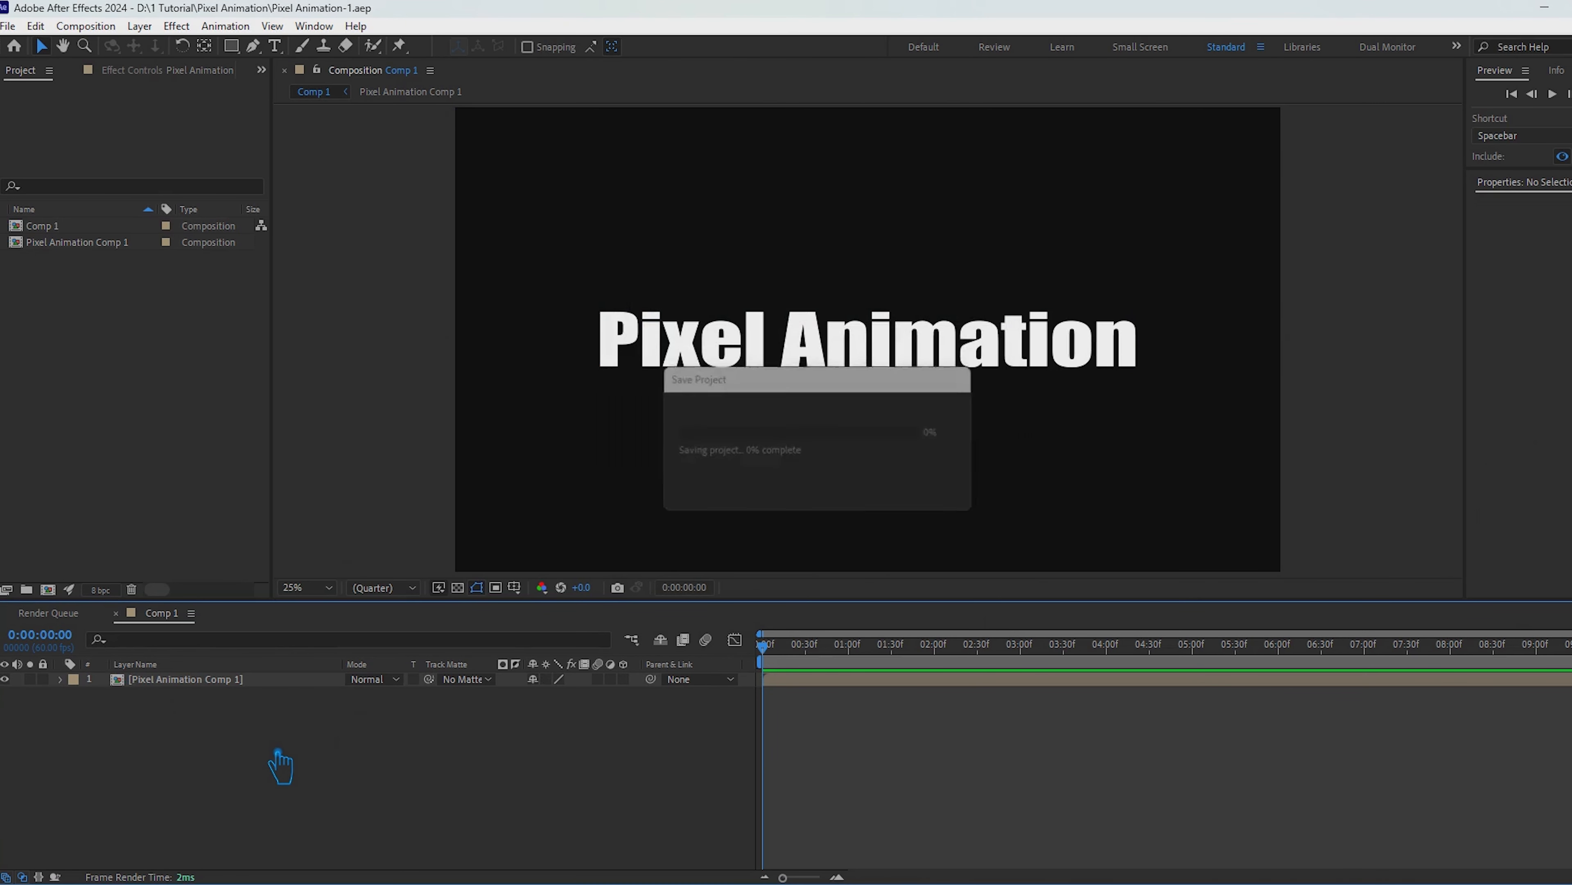
# Step: Draw a large orange circle from the middle of the frame that covers the whole text and extends past the frame's height
pyautogui.click(233, 47)
pyautogui.click(295, 84)
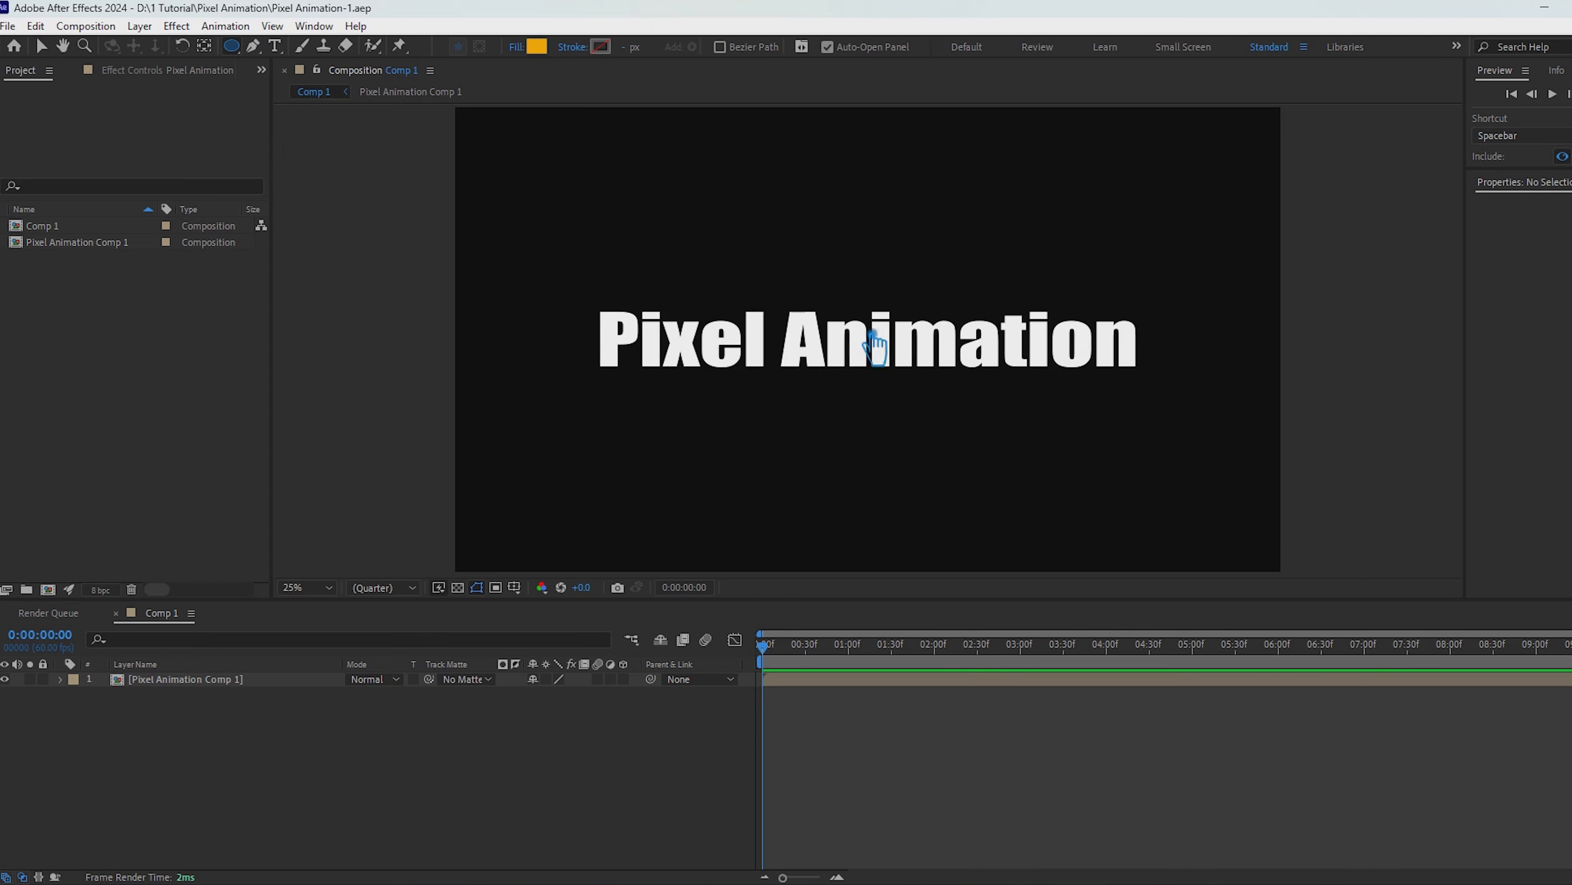
pyautogui.moveTo(886, 340)
pyautogui.mouseDown()
pyautogui.moveTo(1179, 547)
pyautogui.moveTo(1139, 495)
pyautogui.moveTo(1081, 467)
pyautogui.moveTo(1294, 644)
pyautogui.moveTo(1228, 527)
pyautogui.mouseUp()
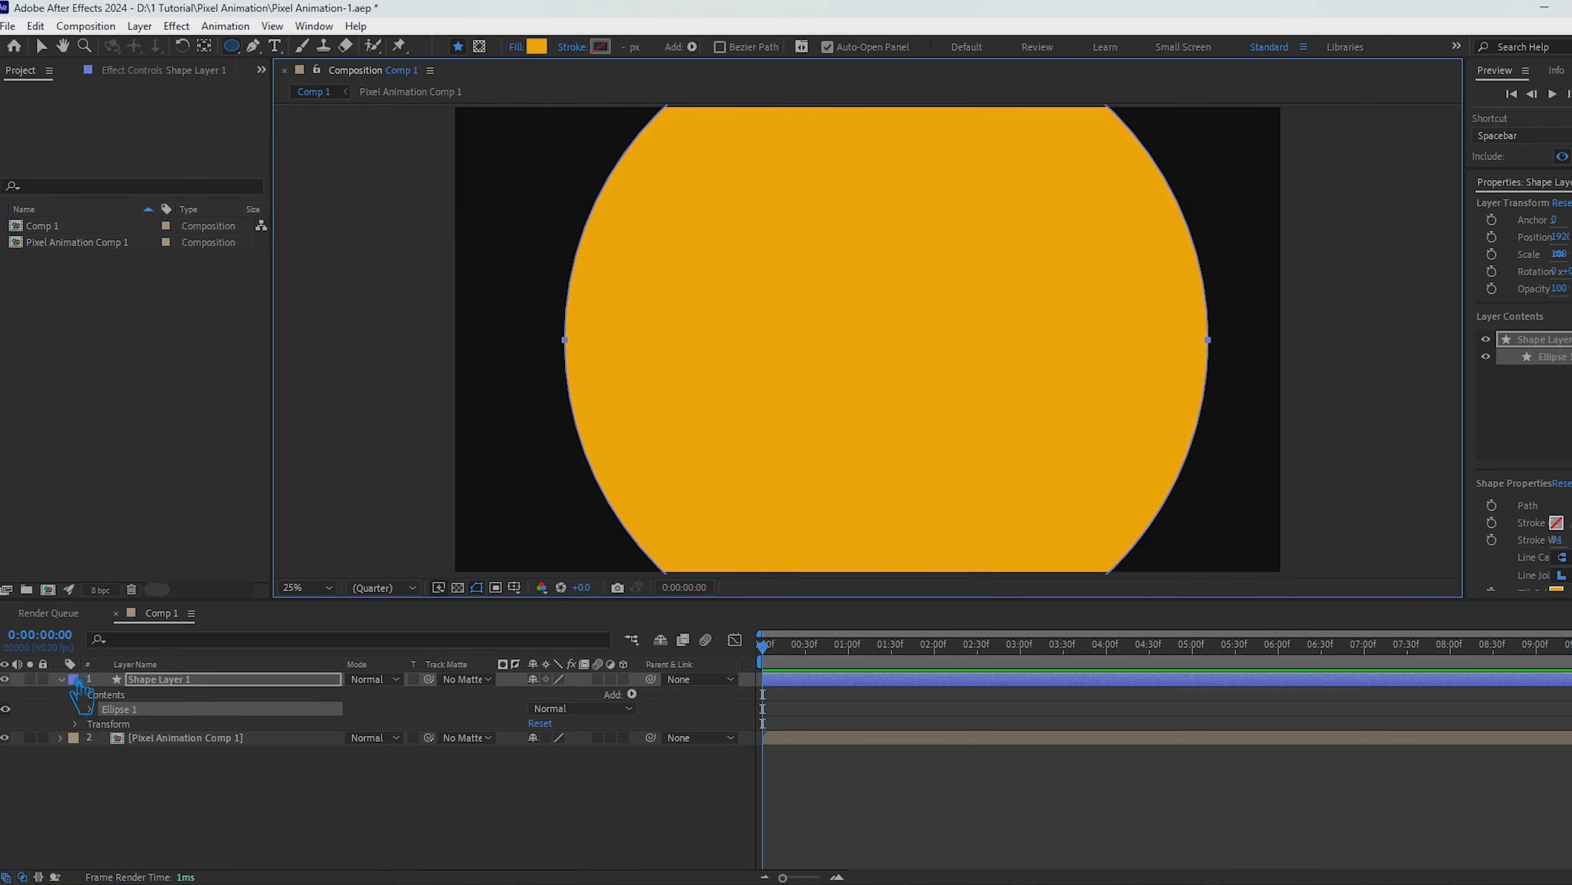
# Step: Keyframe the circle layer's Scale from 0% at 0:00:00:00 to 100% at 0:00:05:00
pyautogui.click(179, 679)
pyautogui.press('s')
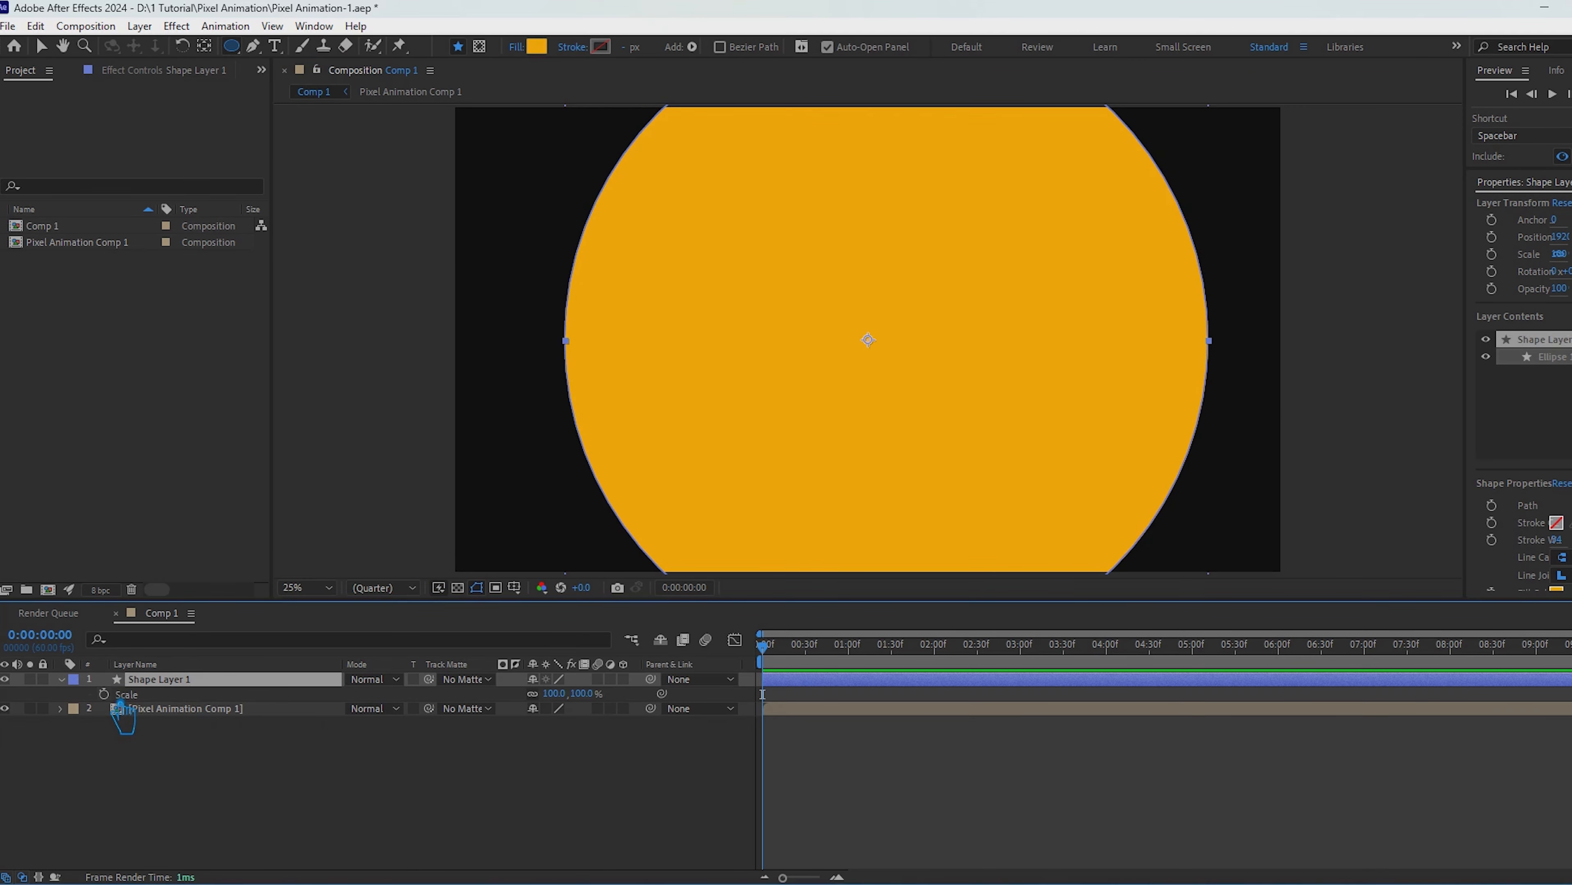
pyautogui.write('0')
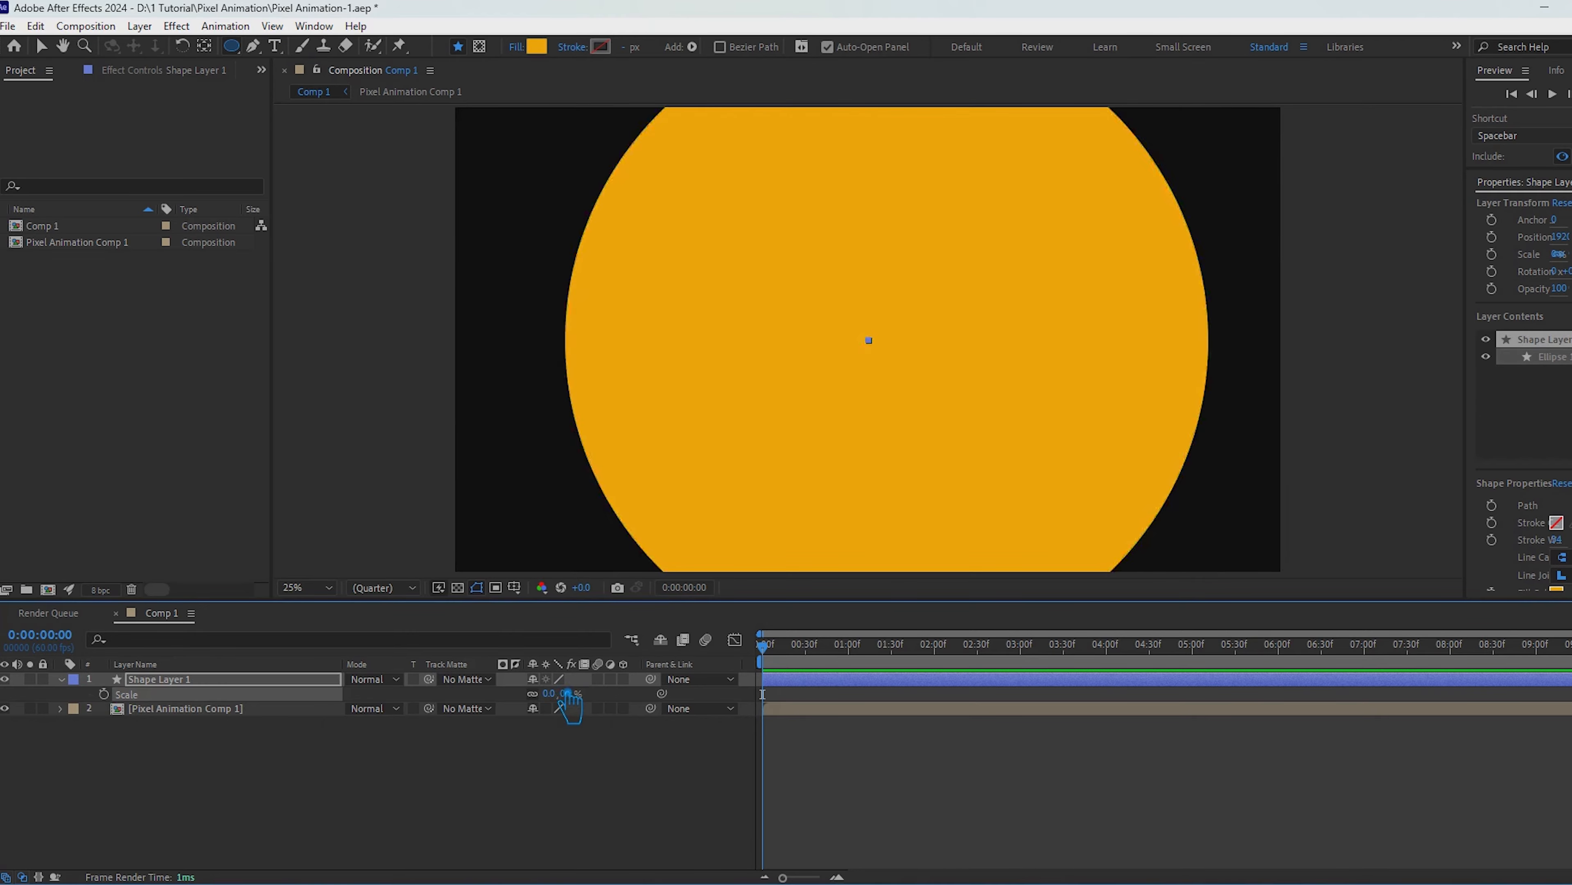
pyautogui.press('Return')
pyautogui.click(103, 694)
pyautogui.moveTo(788, 650); pyautogui.dragTo(1208, 680)
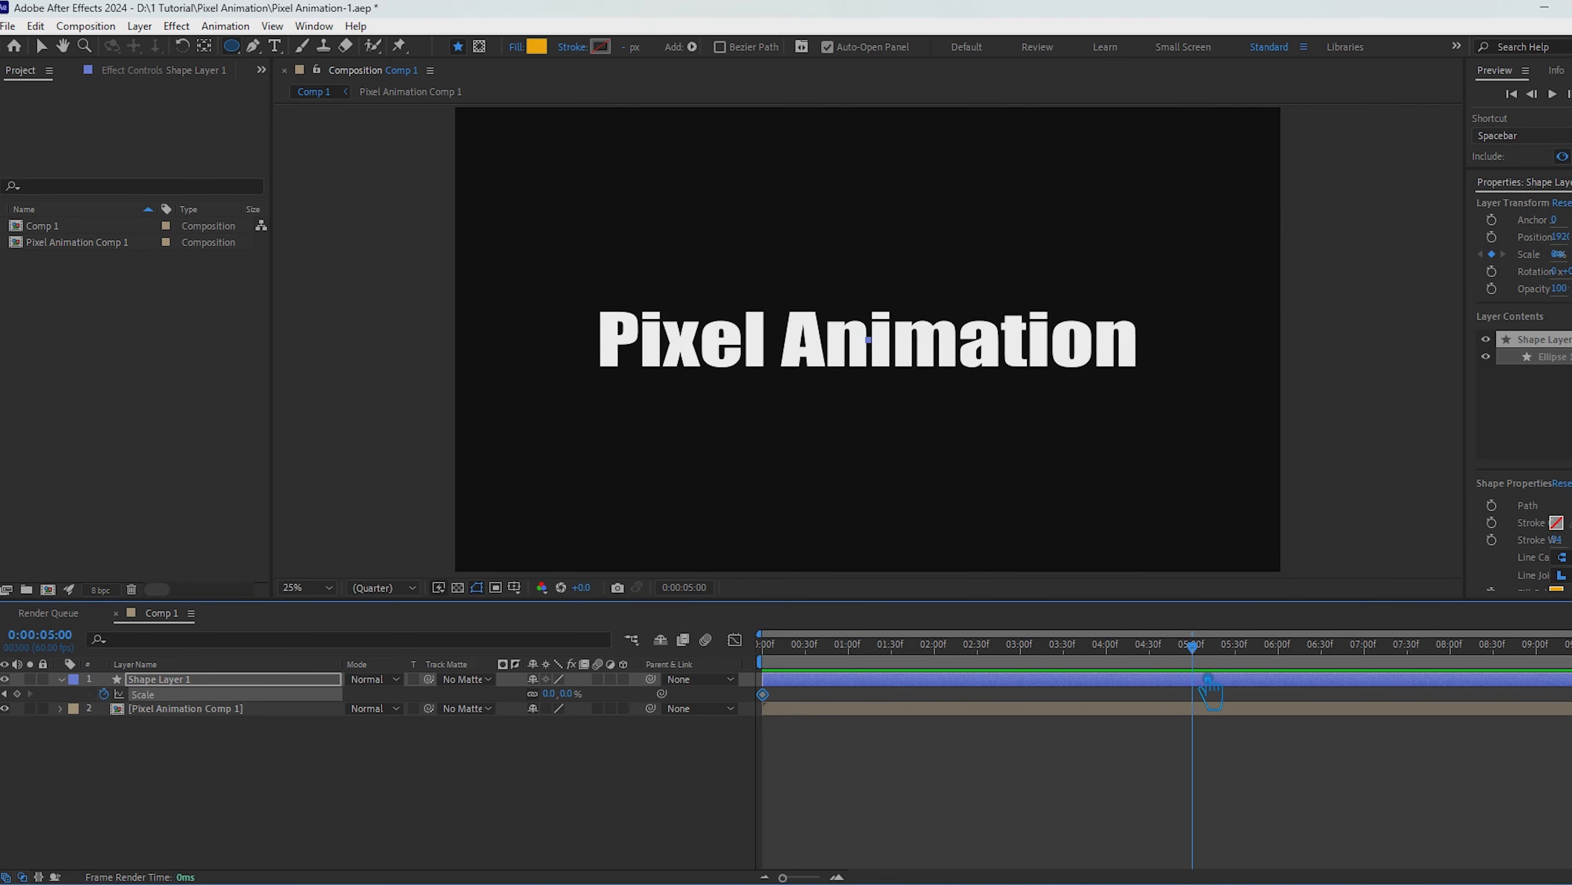
pyautogui.click(549, 693)
pyautogui.press('Return')
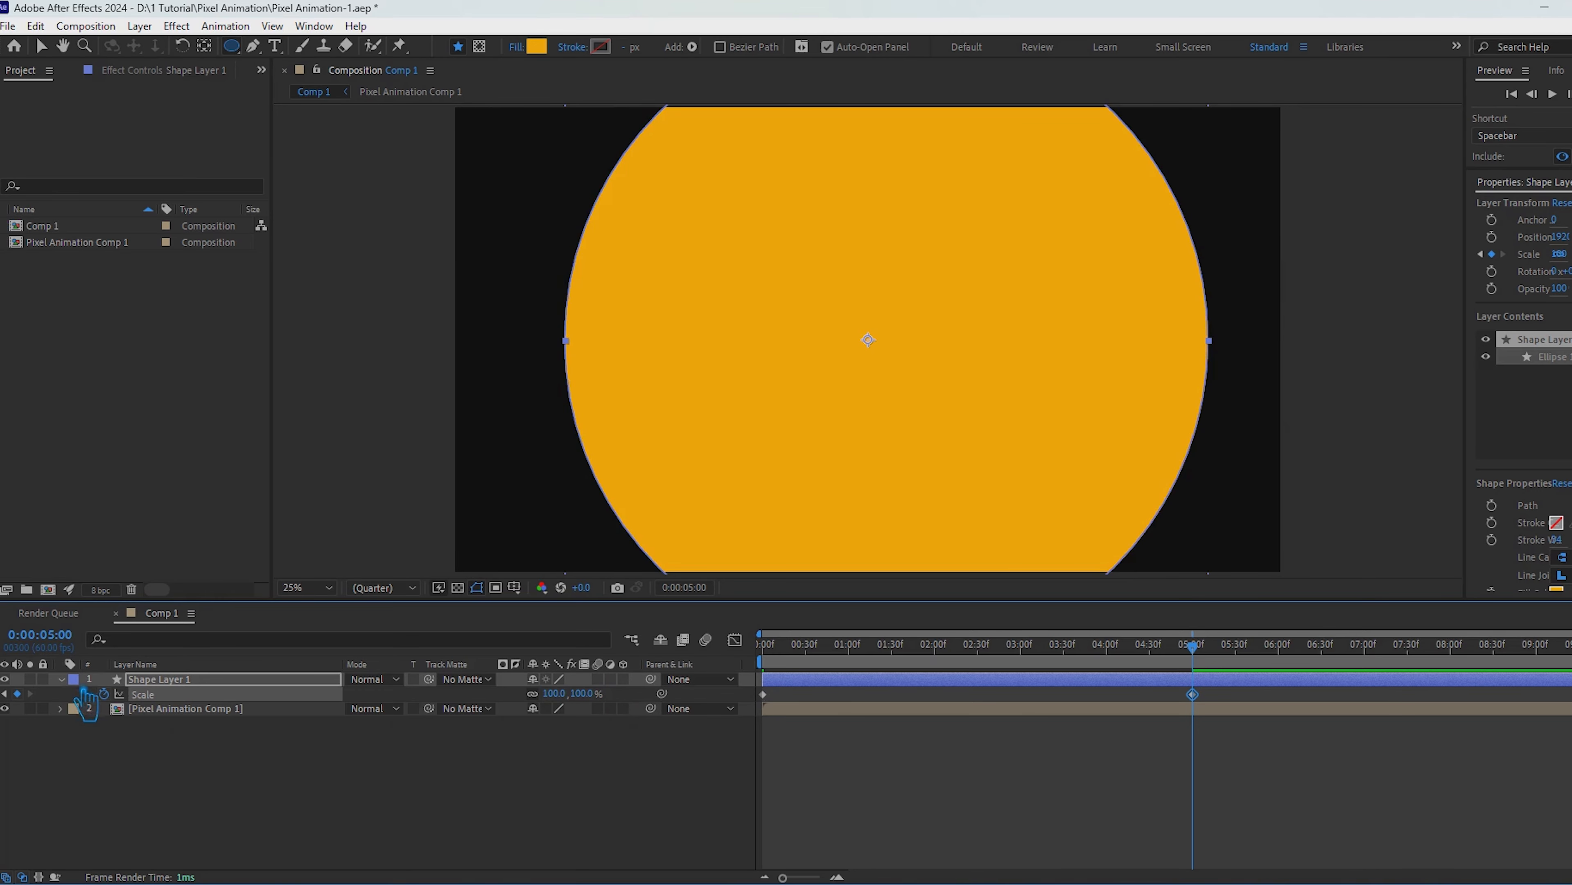
pyautogui.click(61, 679)
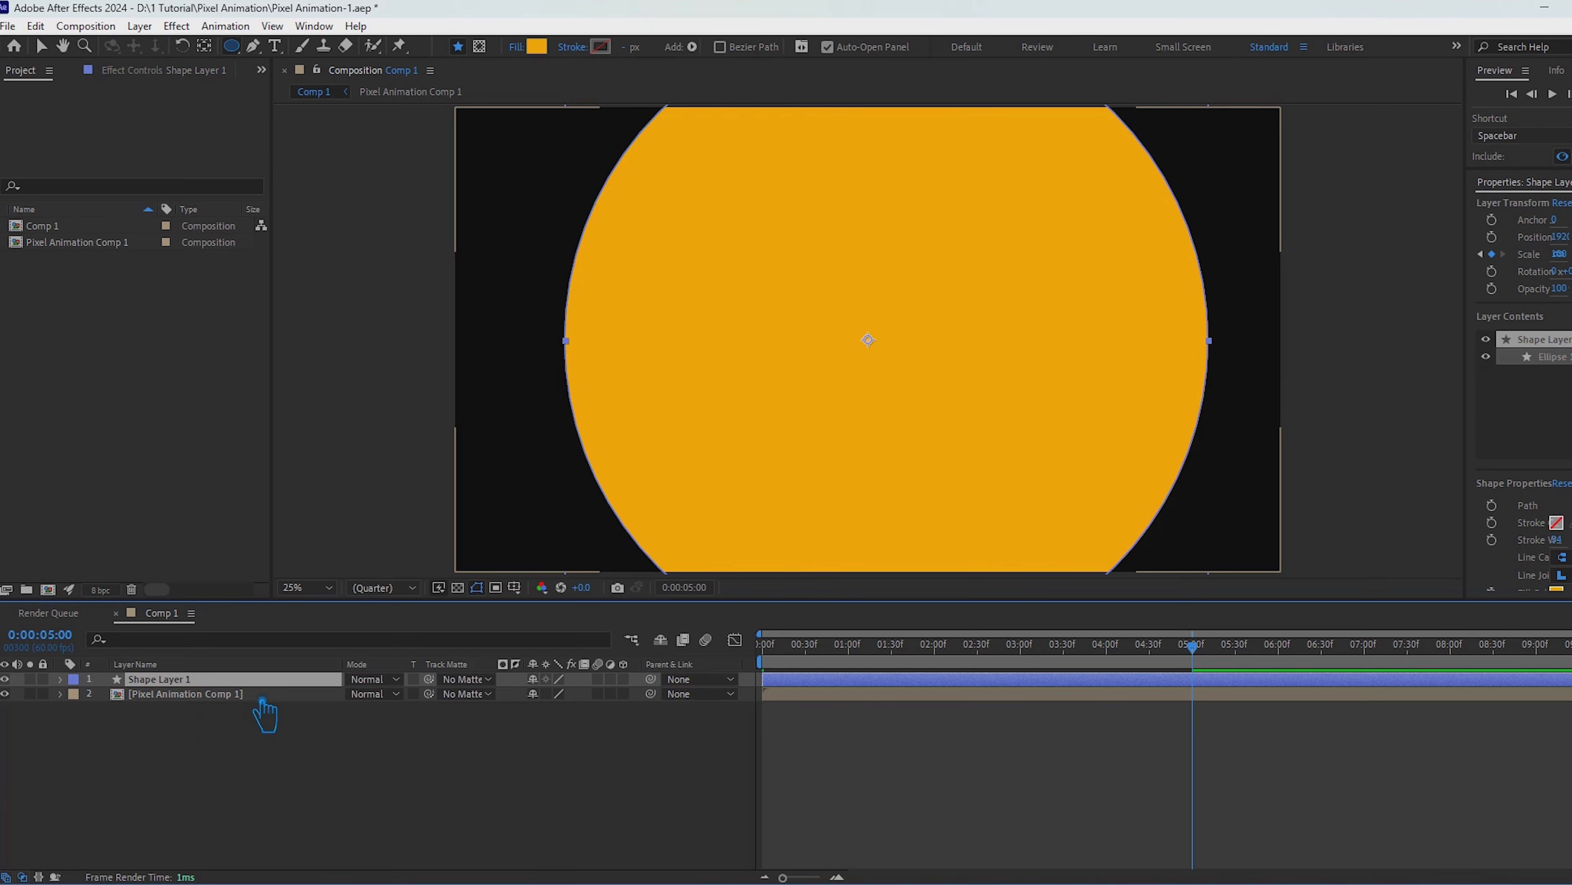
# Step: Set Shape Layer 1 as the track matte of the Pixel Animation Comp 1 layer, save, and scrub through the reveal
pyautogui.moveTo(1211, 675); pyautogui.dragTo(1059, 697)
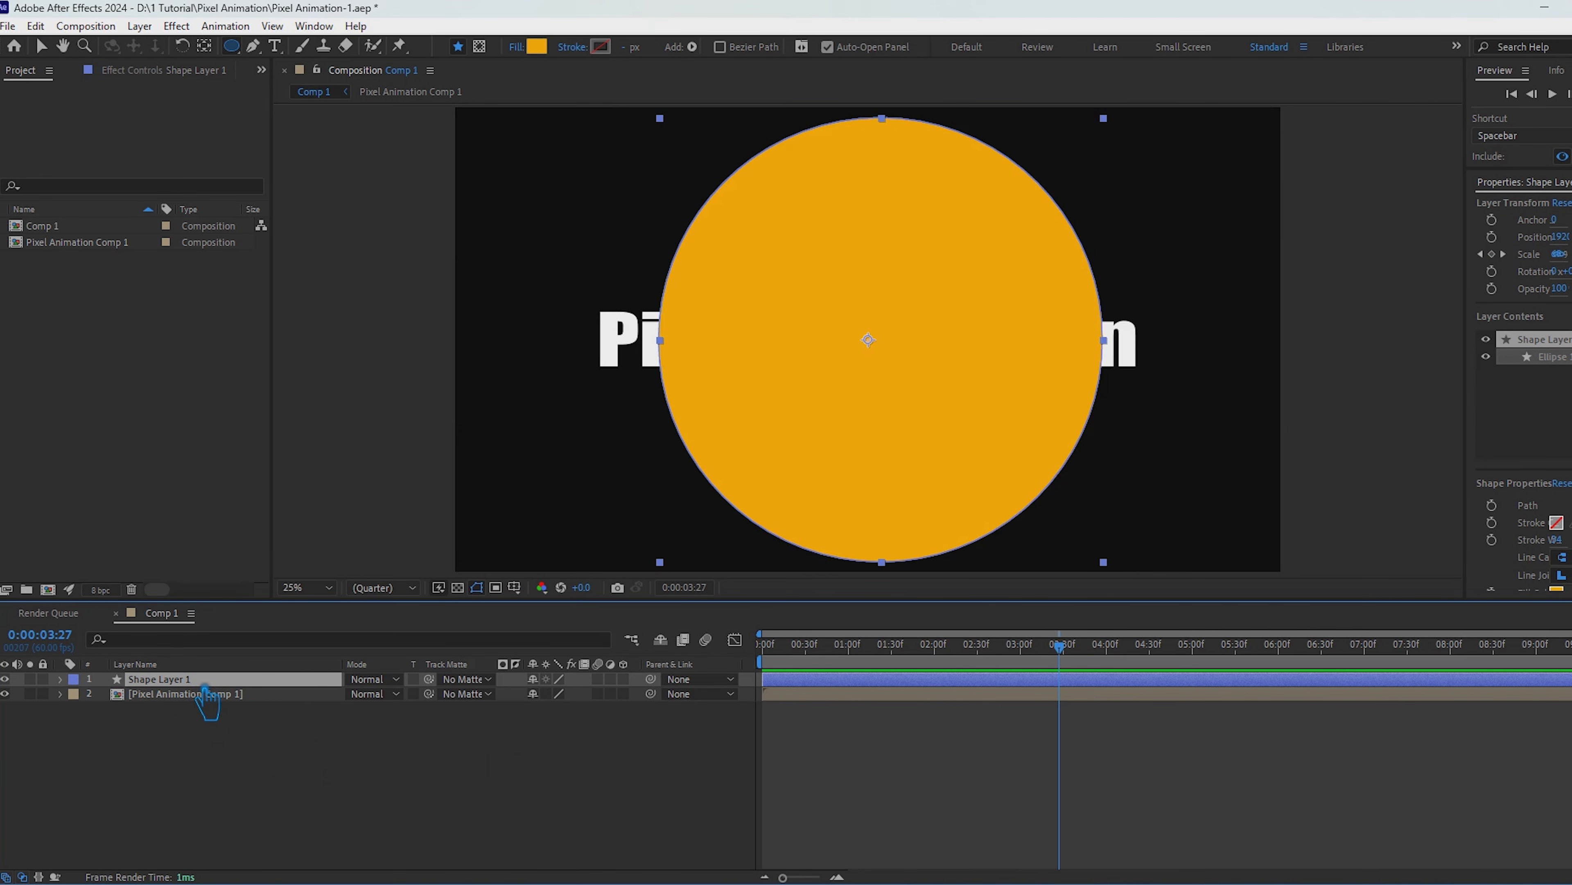
pyautogui.click(488, 693)
pyautogui.click(507, 742)
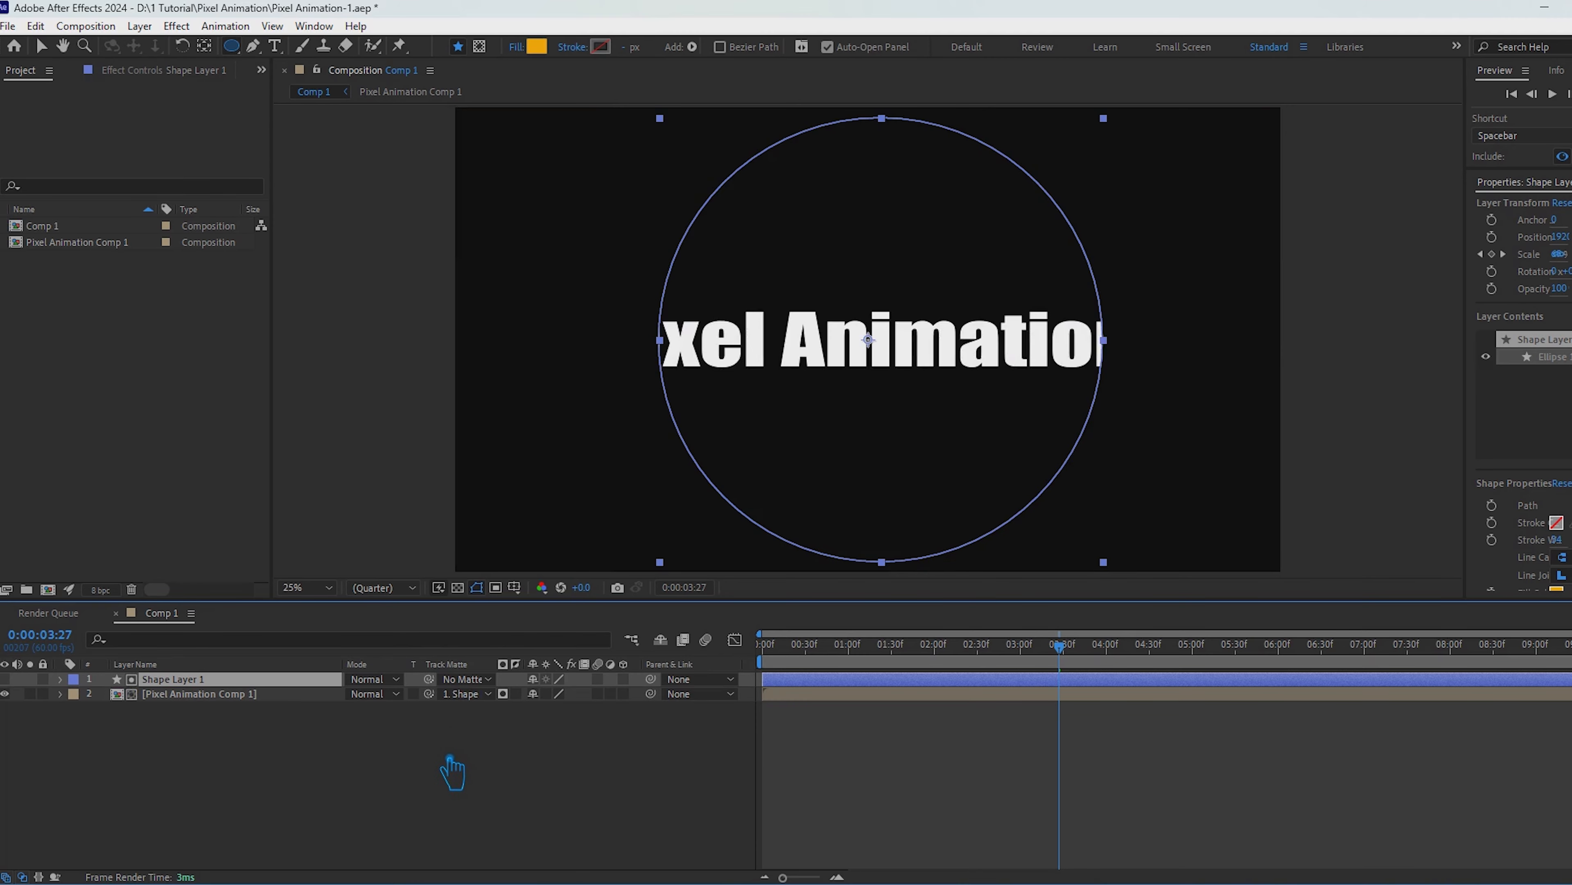
pyautogui.hotkey('ctrl', 's')
pyautogui.moveTo(1059, 644); pyautogui.dragTo(1314, 700)
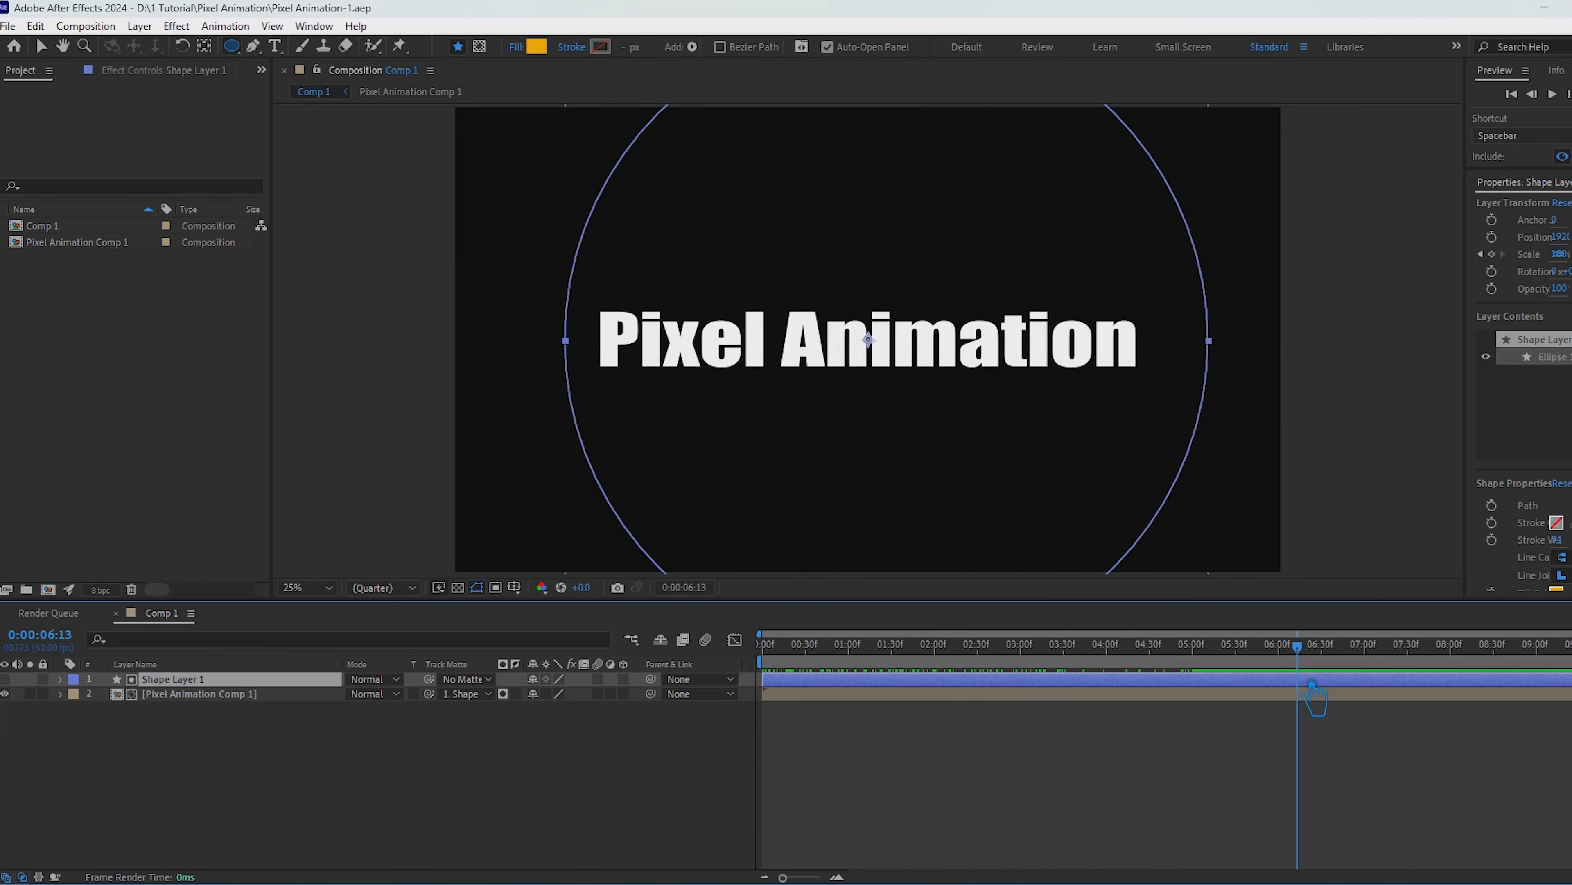
# Step: Align Shape Layer 1 to the horizontal center of the composition and return to the Selection tool
pyautogui.click(281, 740)
pyautogui.click(174, 682)
pyautogui.click(314, 25)
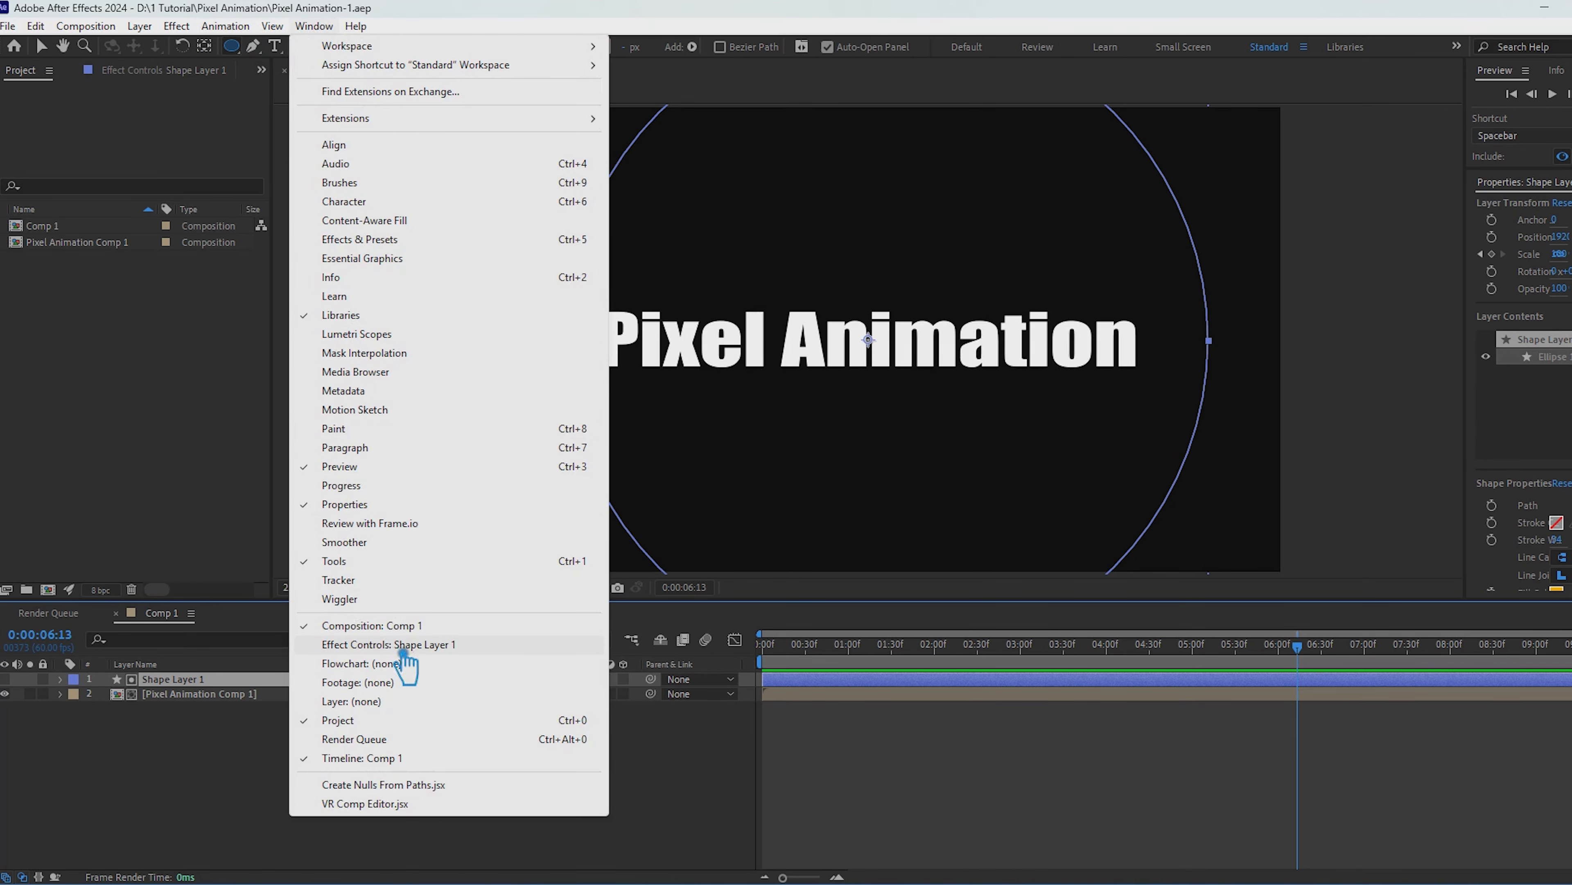
pyautogui.click(415, 243)
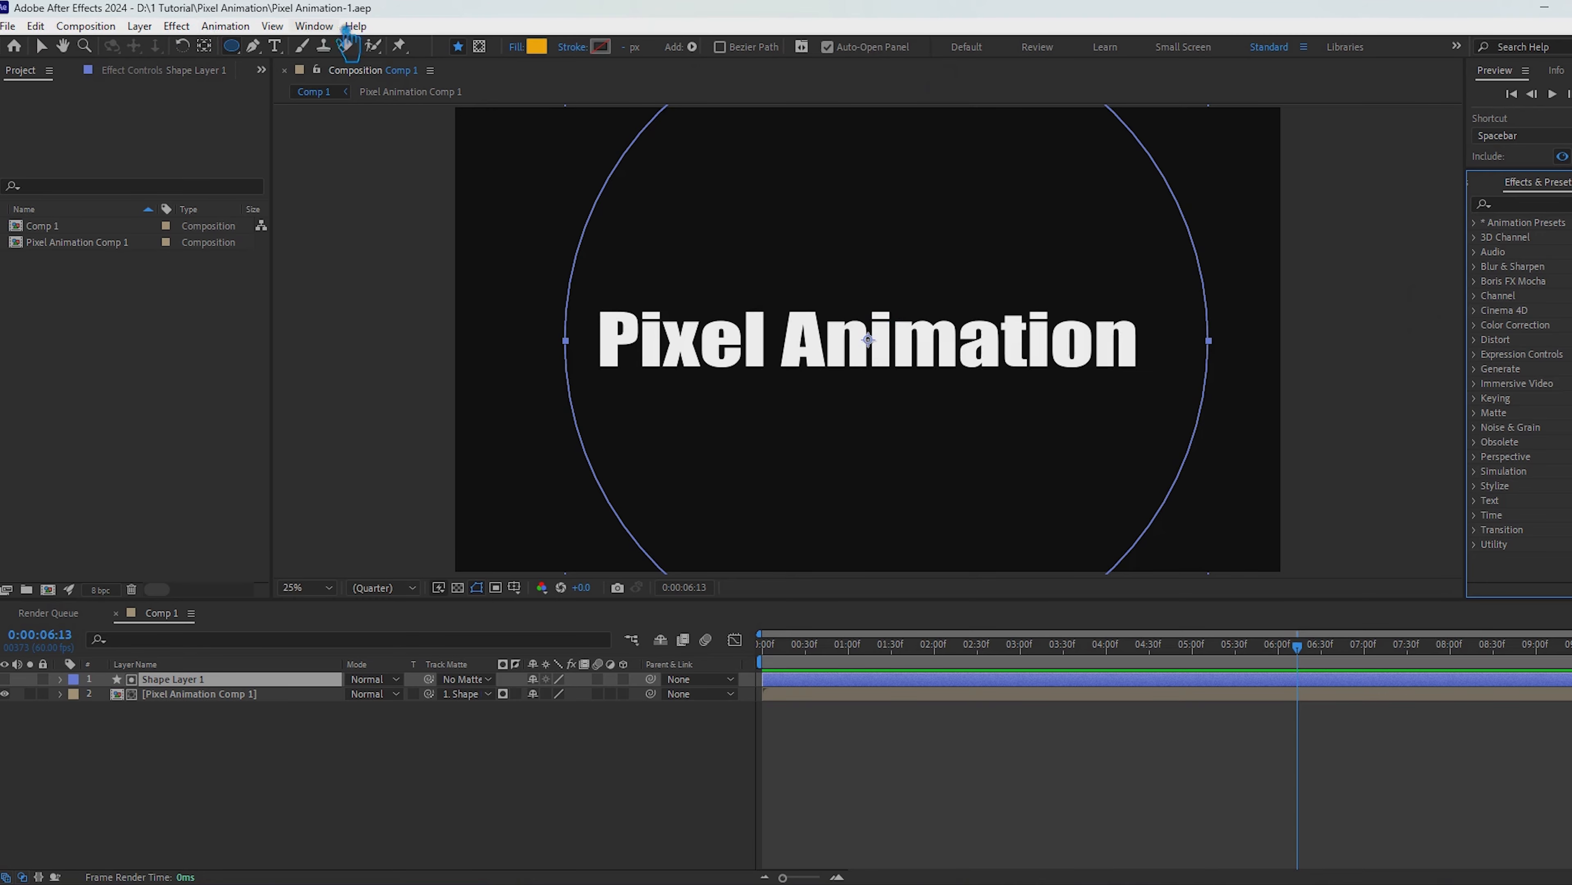
pyautogui.click(319, 26)
pyautogui.click(380, 163)
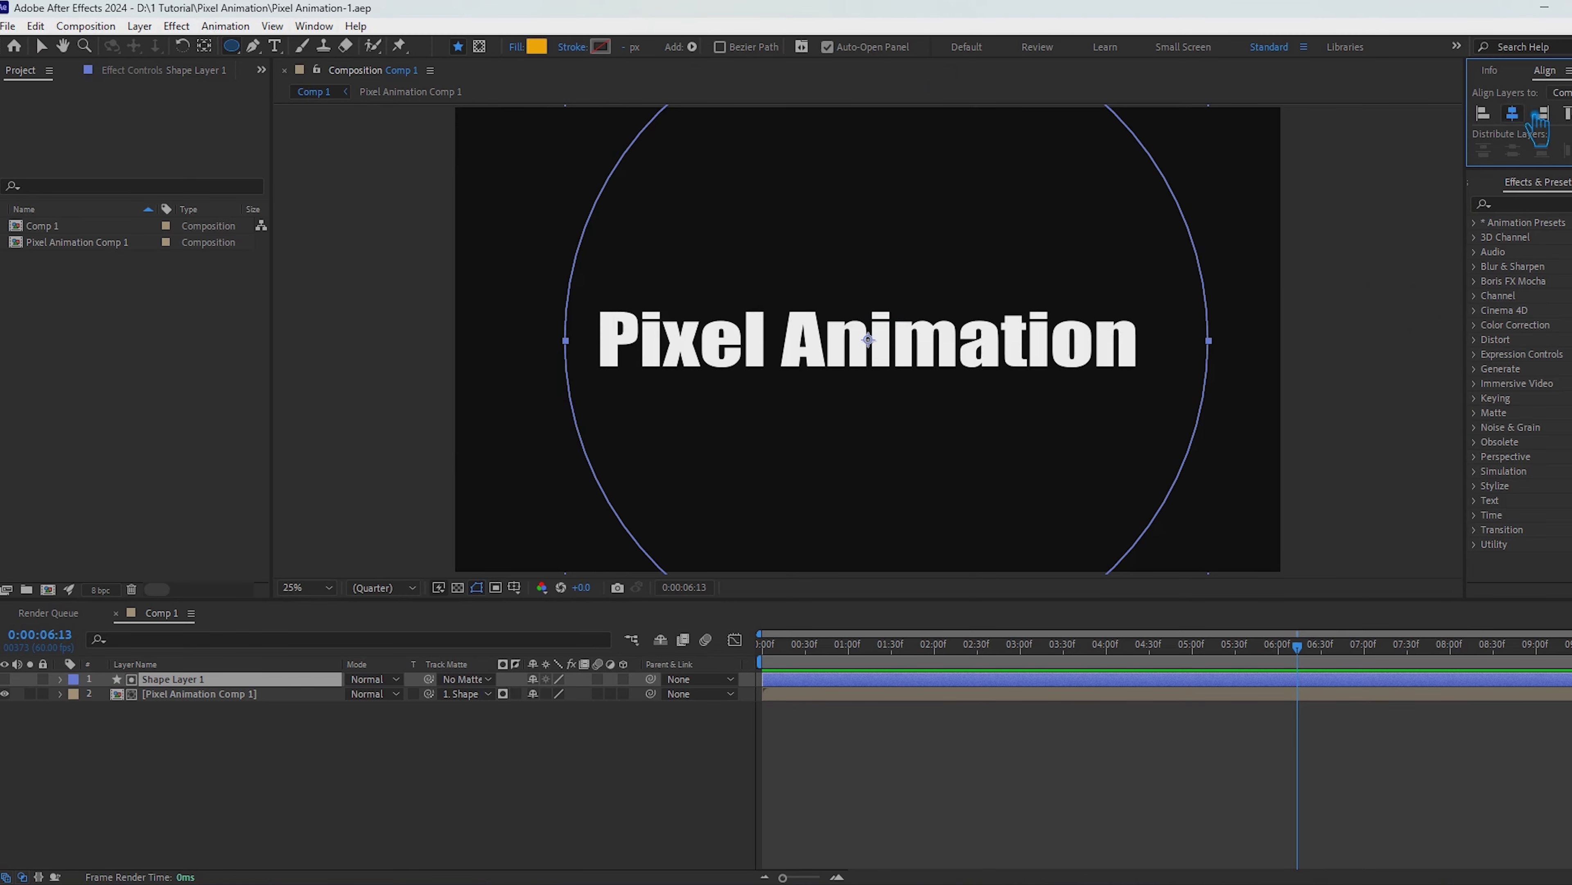
pyautogui.click(1541, 115)
pyautogui.click(51, 46)
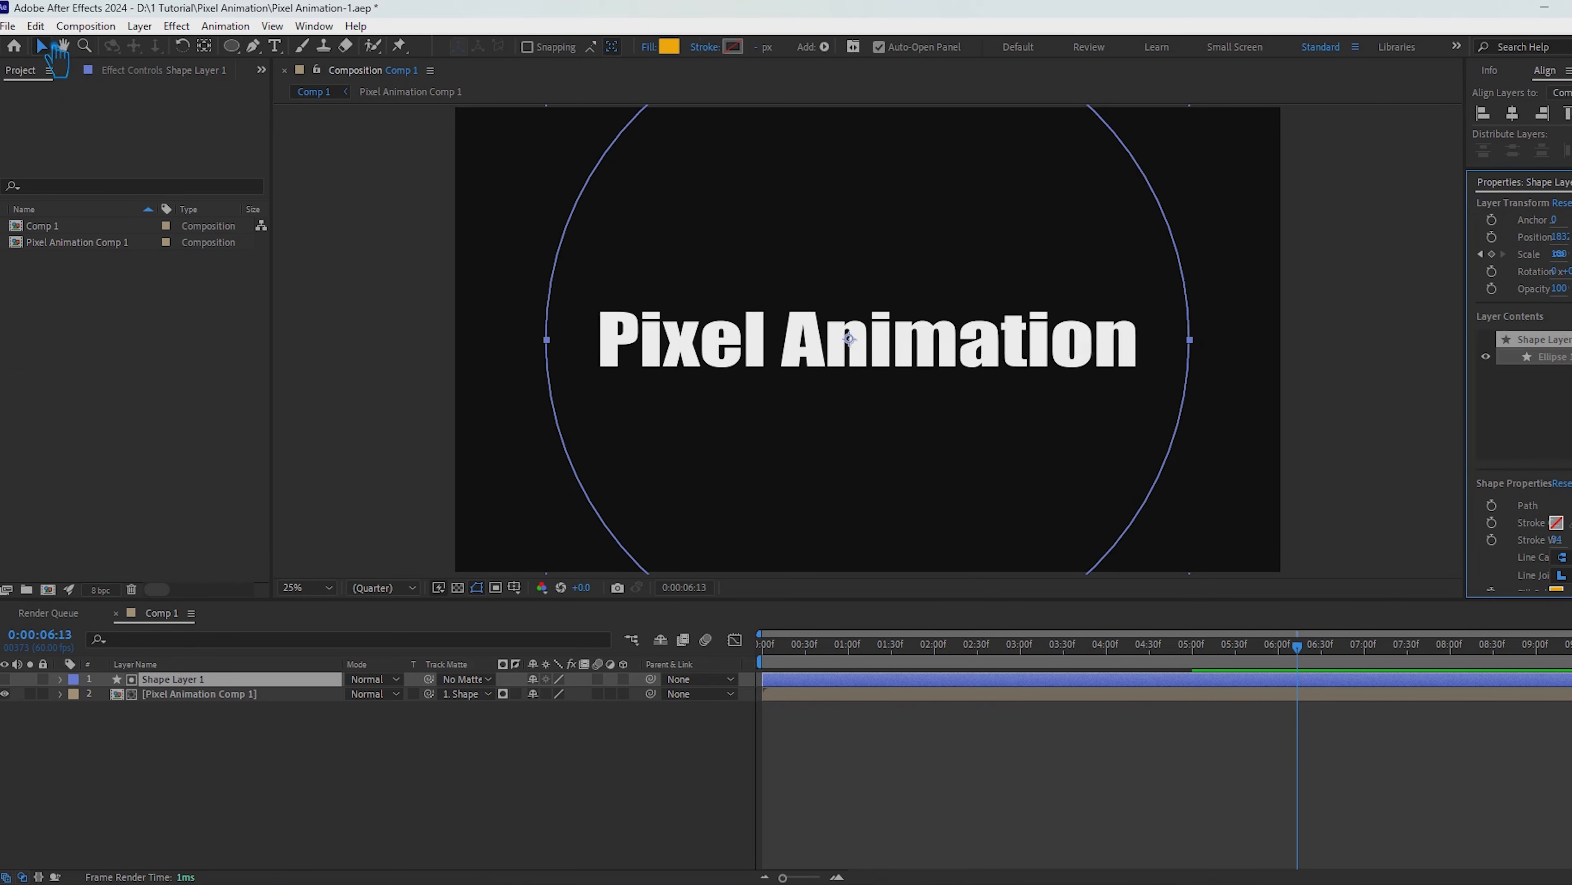
pyautogui.click(131, 398)
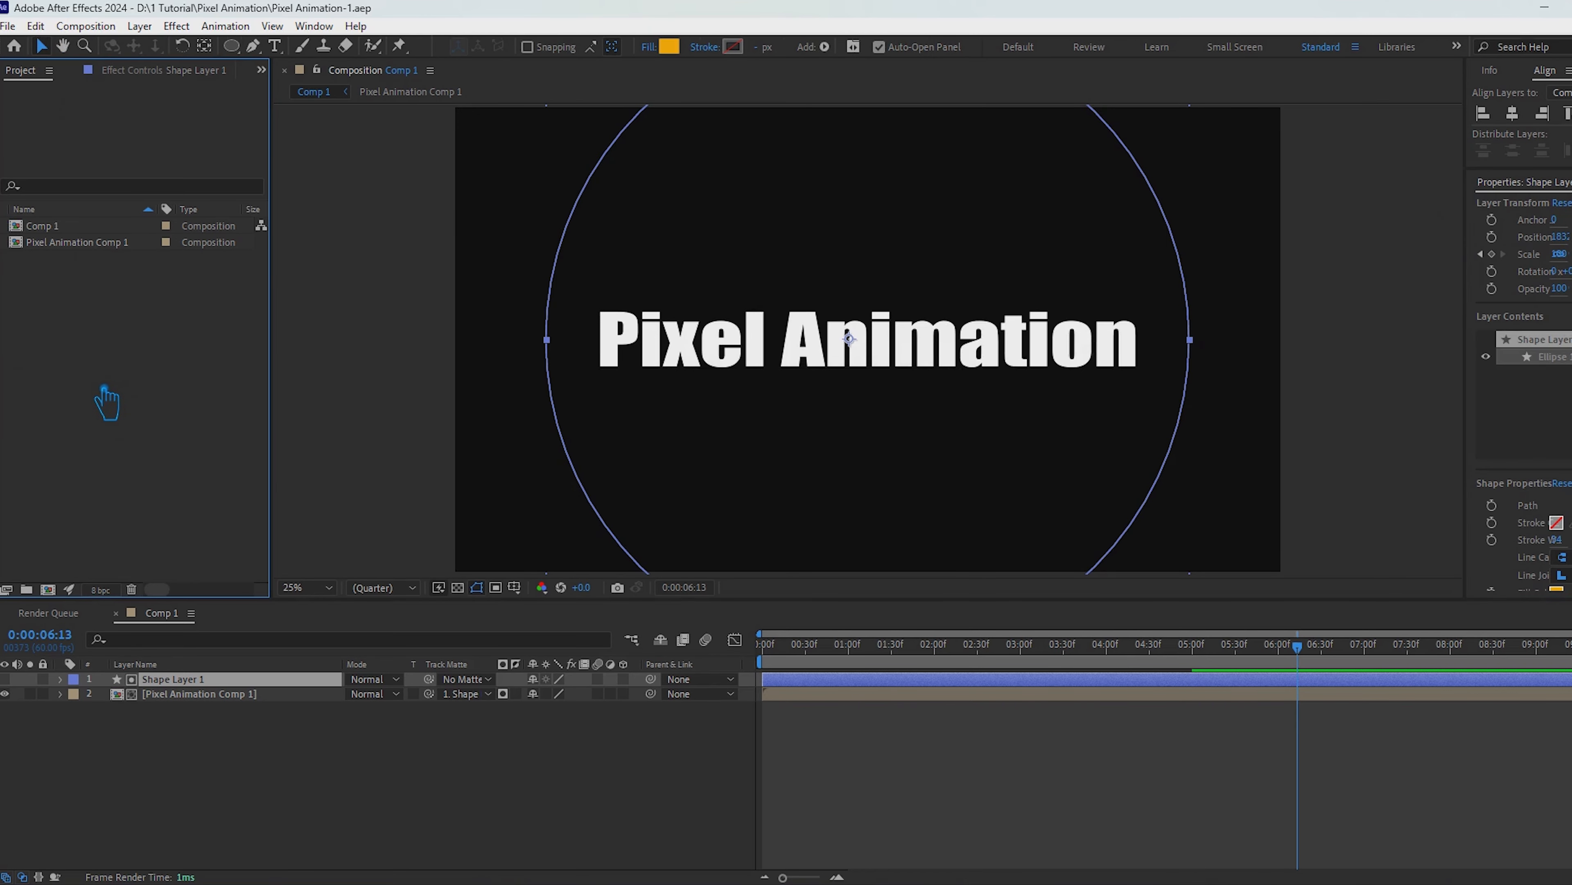
# Step: Find the Turbulent Displace effect by searching for "turb" and apply it to Shape Layer 1
pyautogui.click(314, 27)
pyautogui.click(414, 239)
pyautogui.click(1524, 209)
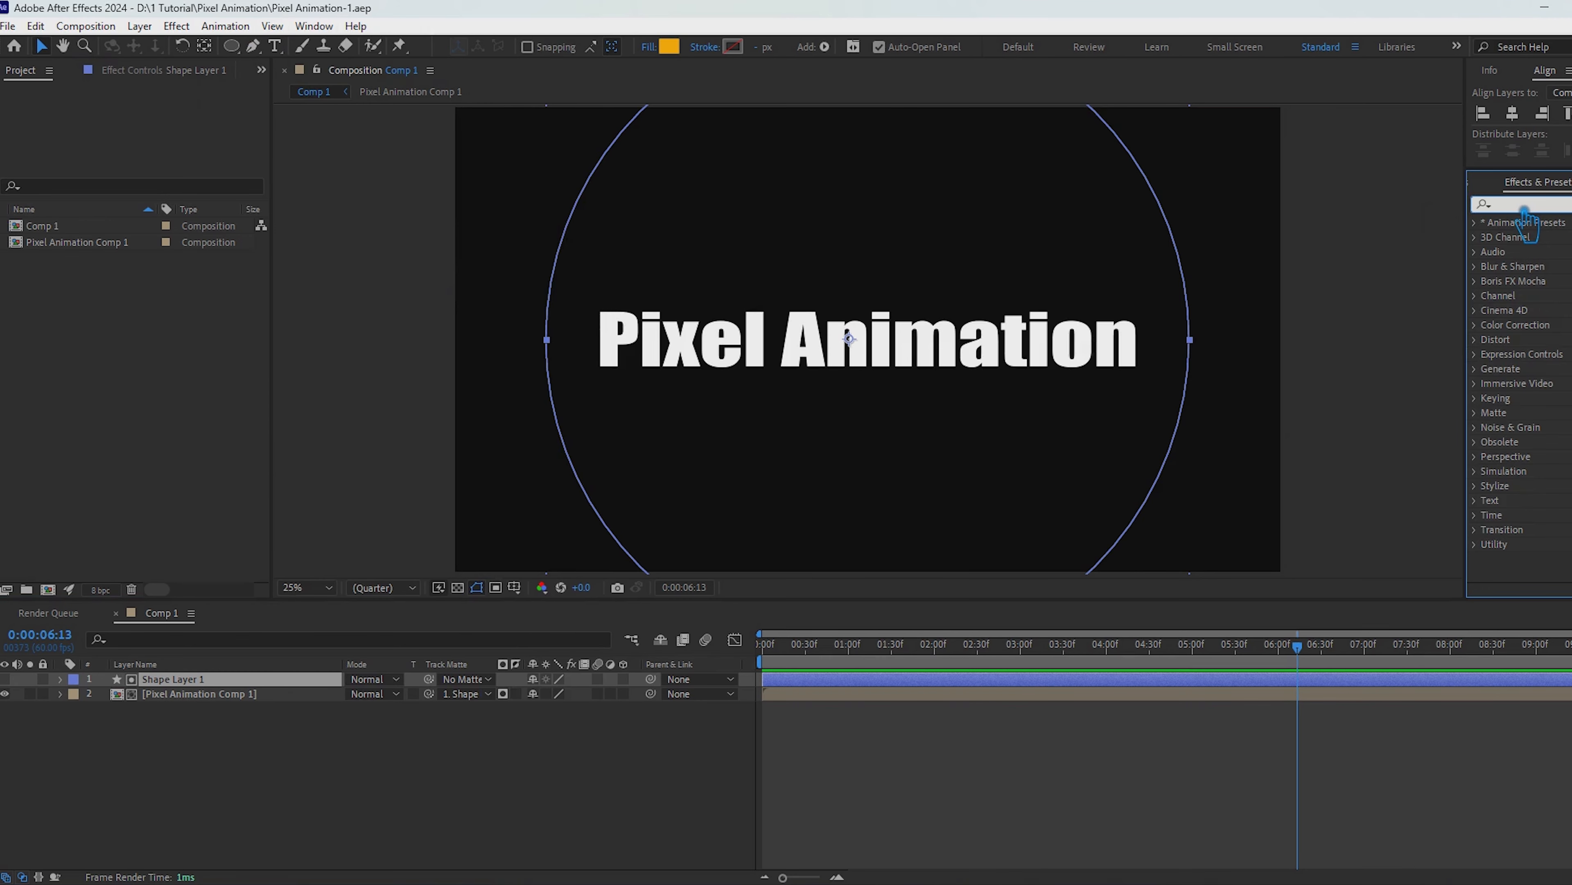
pyautogui.write('turb')
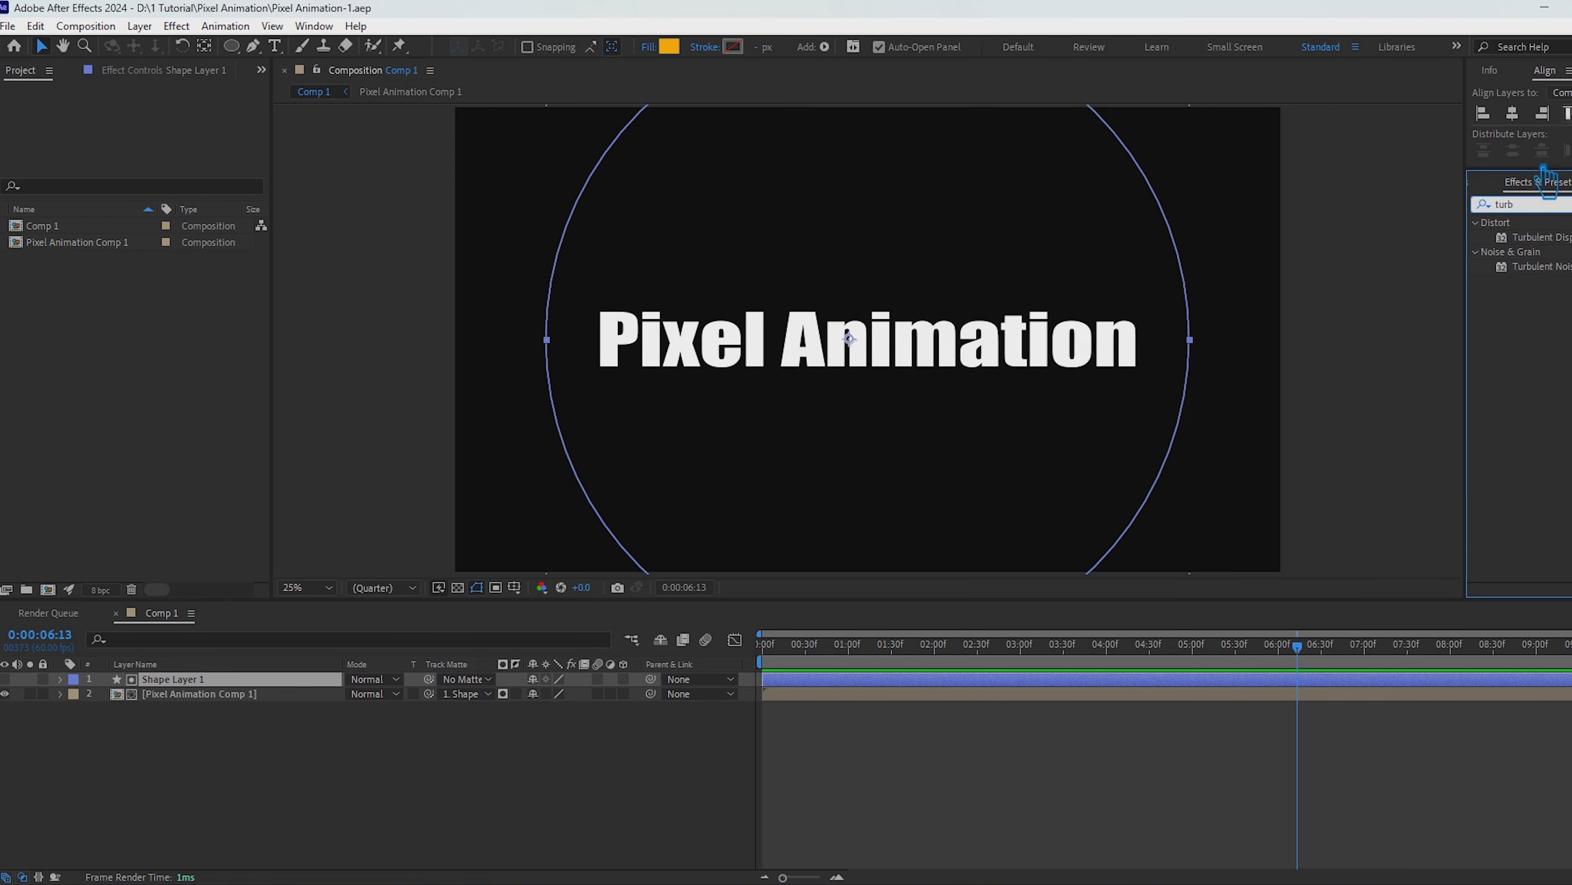
pyautogui.moveTo(1542, 237); pyautogui.dragTo(246, 681)
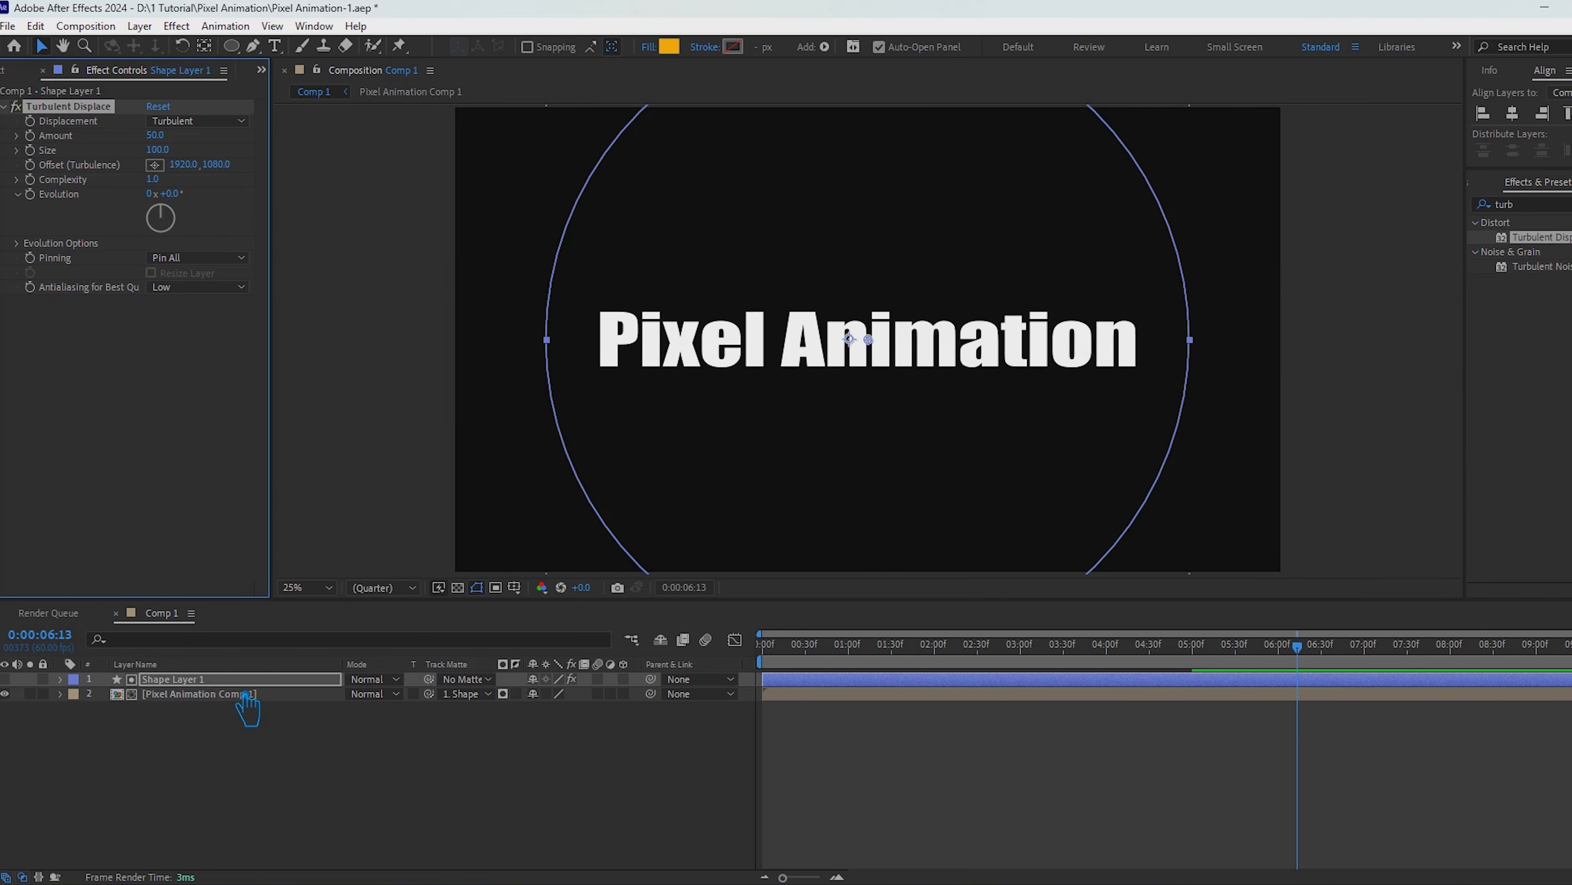
# Step: Set the Turbulent Displace complexity to 10, scrub through the distorted reveal, and save the project
pyautogui.moveTo(1313, 647); pyautogui.dragTo(950, 670)
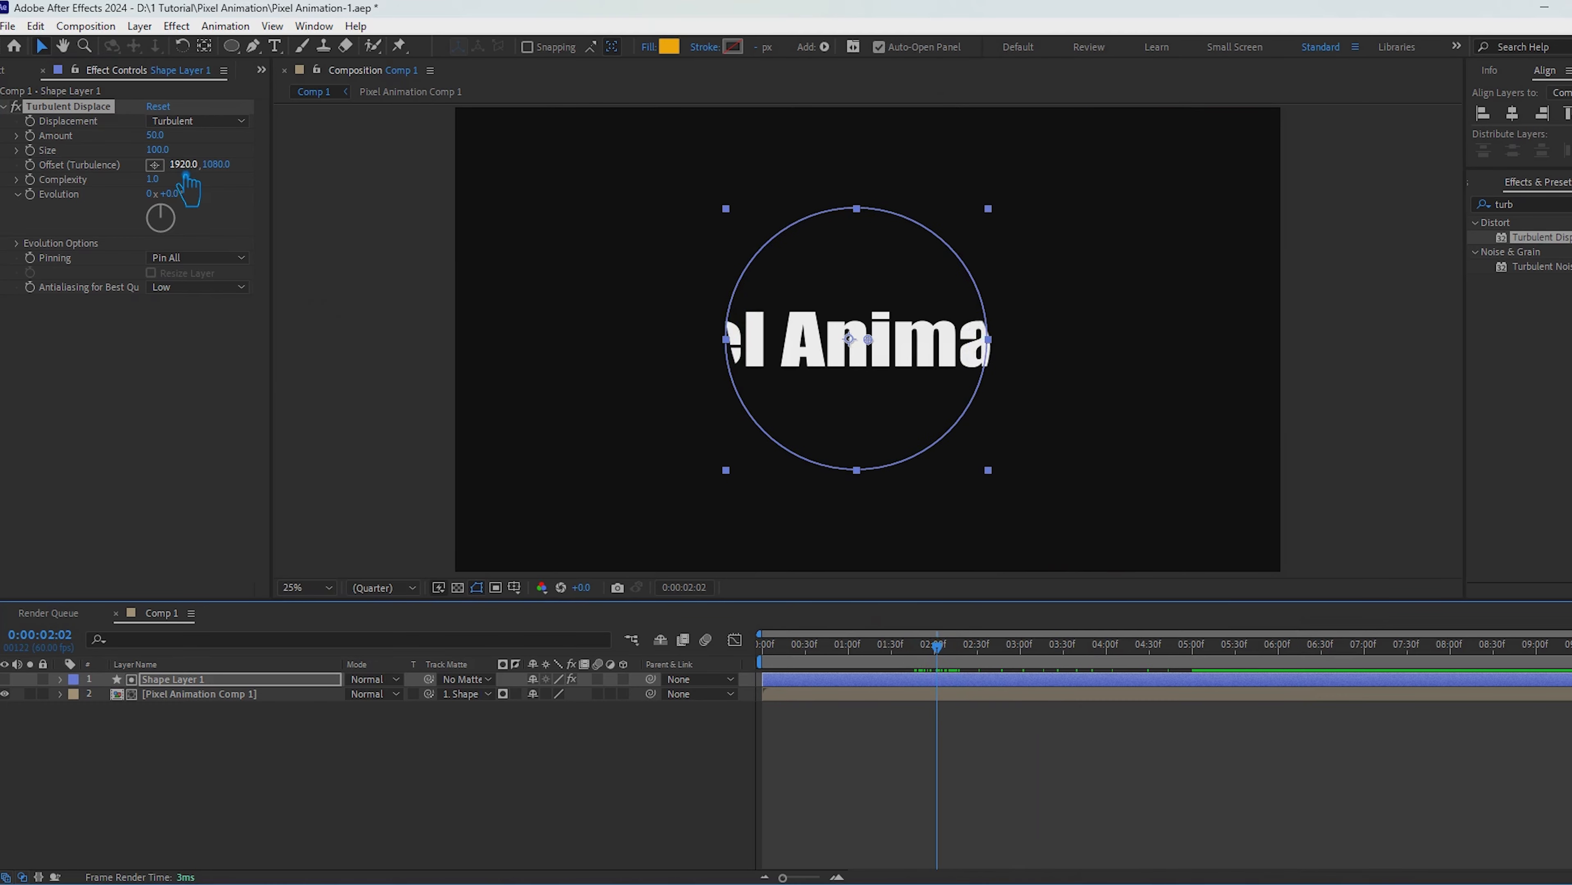
pyautogui.moveTo(154, 179); pyautogui.dragTo(299, 217)
pyautogui.moveTo(962, 309); pyautogui.dragTo(1375, 331)
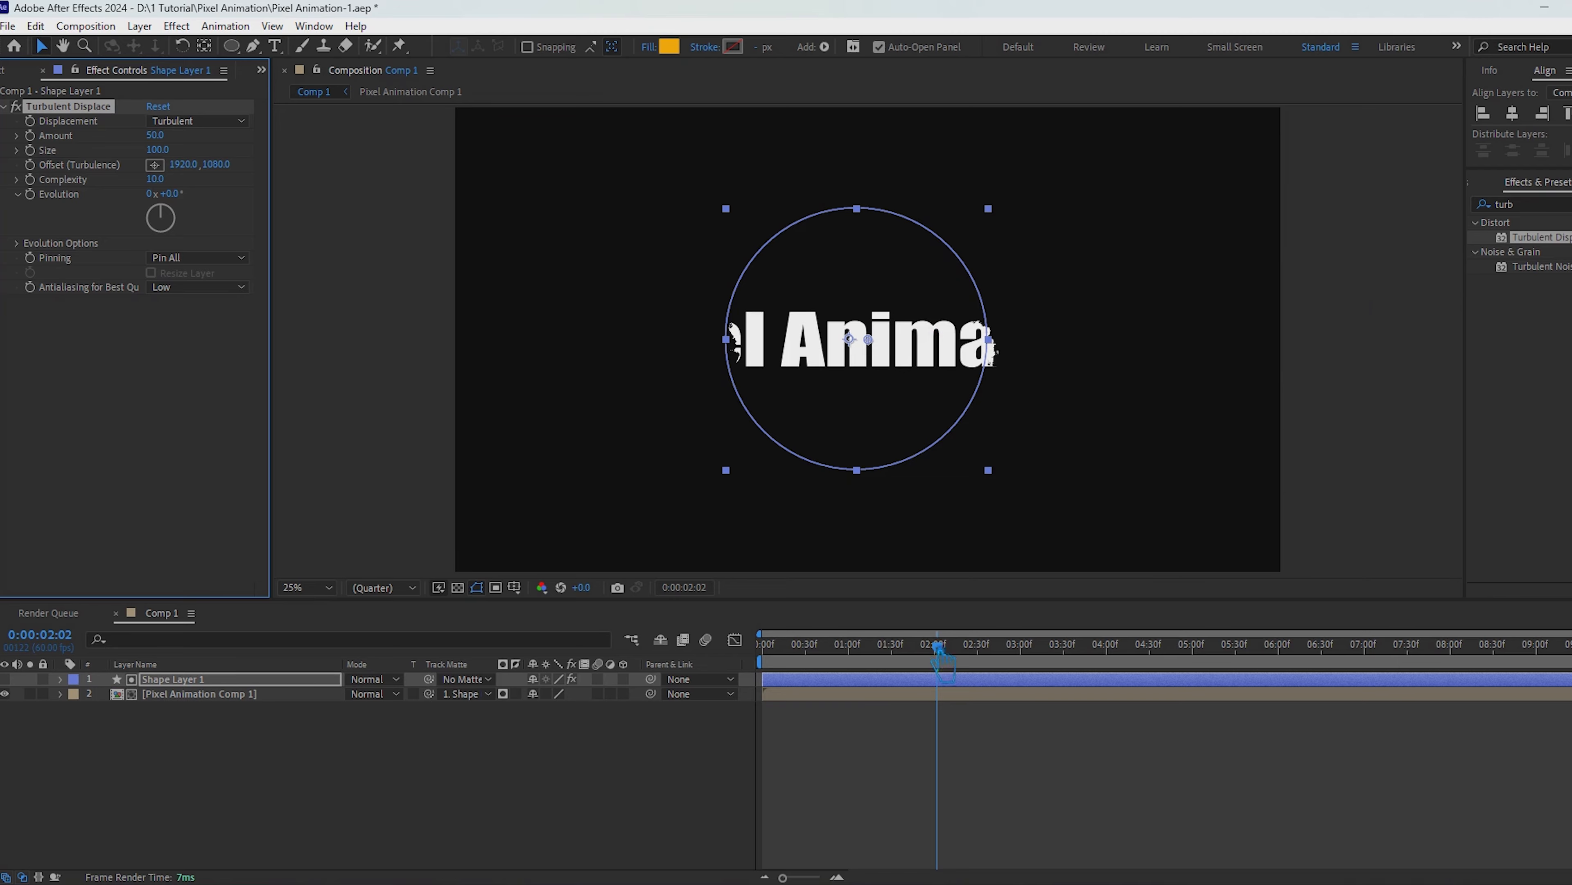
pyautogui.moveTo(938, 648); pyautogui.dragTo(840, 720)
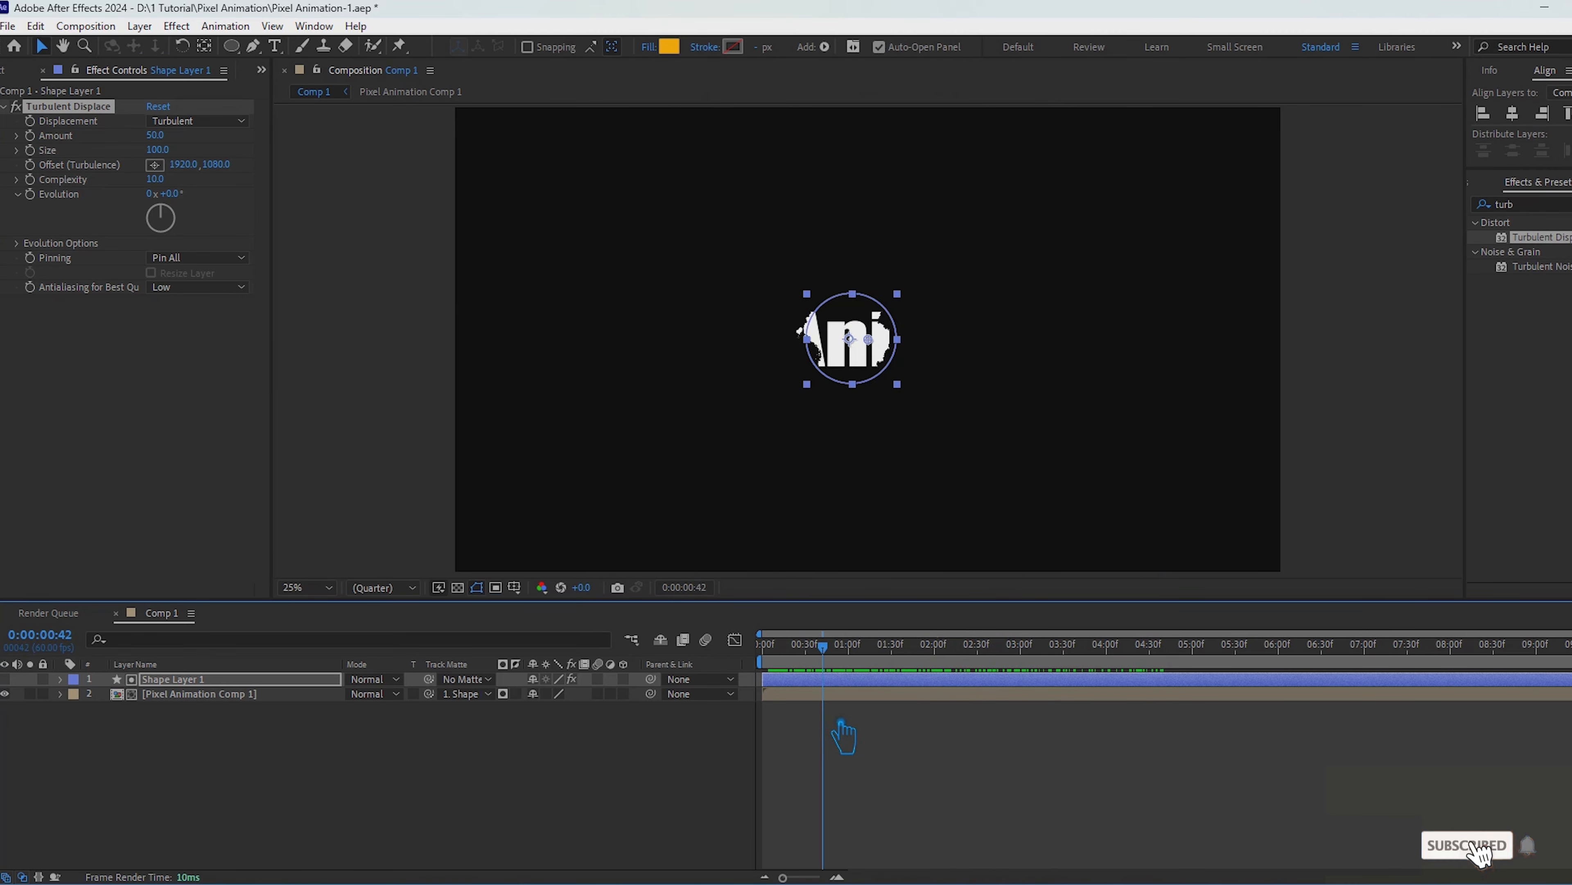
pyautogui.click(515, 770)
pyautogui.hotkey('ctrl', 's')
# Step: Find the Mosaic effect by searching the effects for "mos"
pyautogui.click(197, 682)
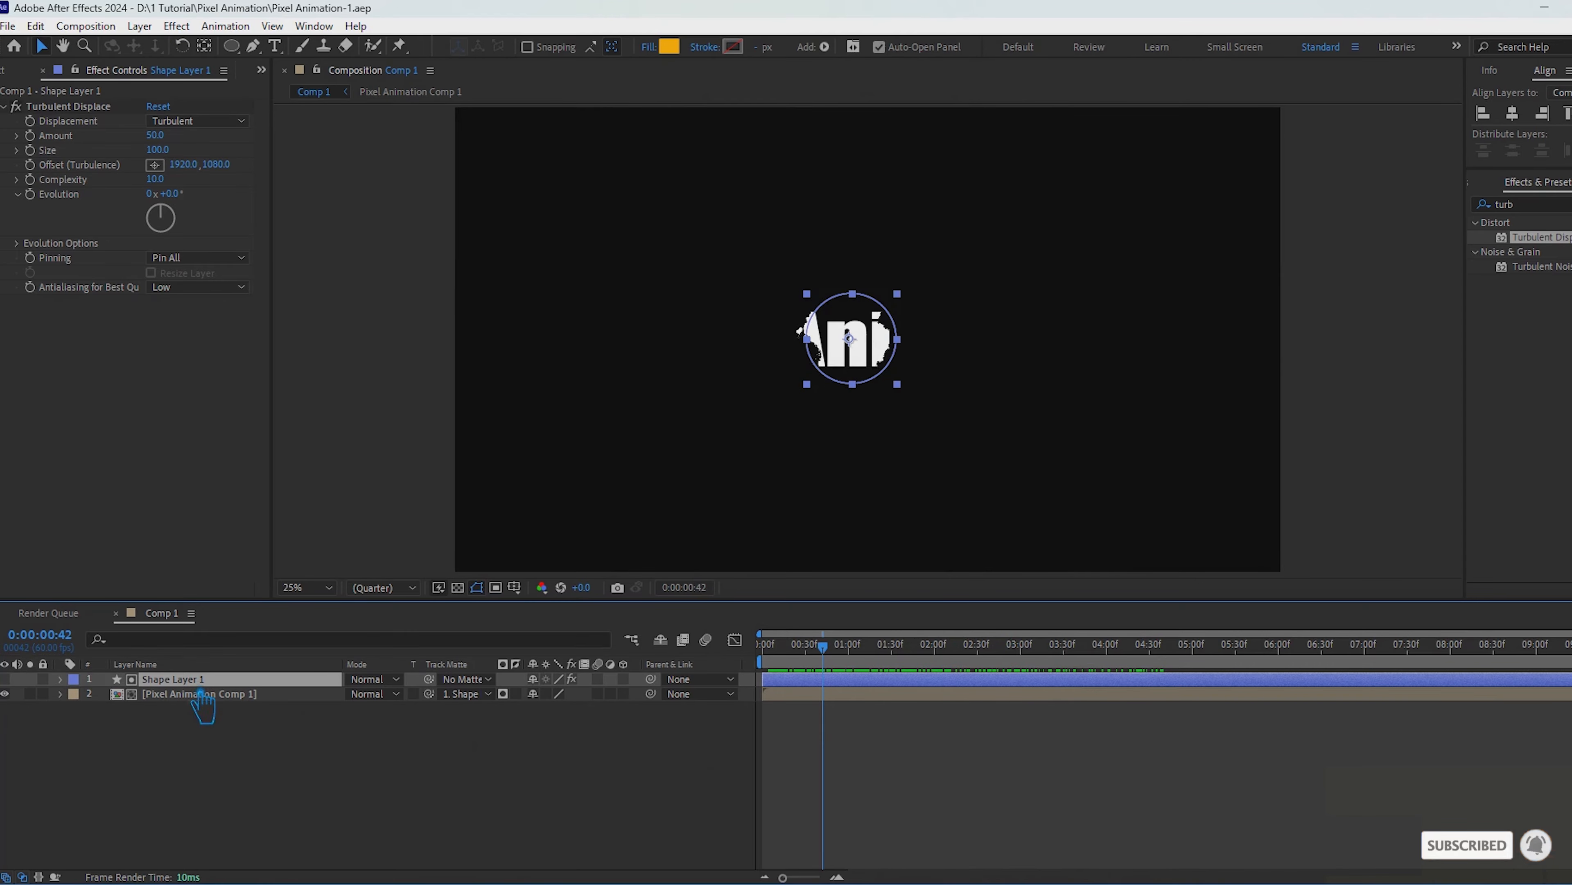
pyautogui.click(514, 808)
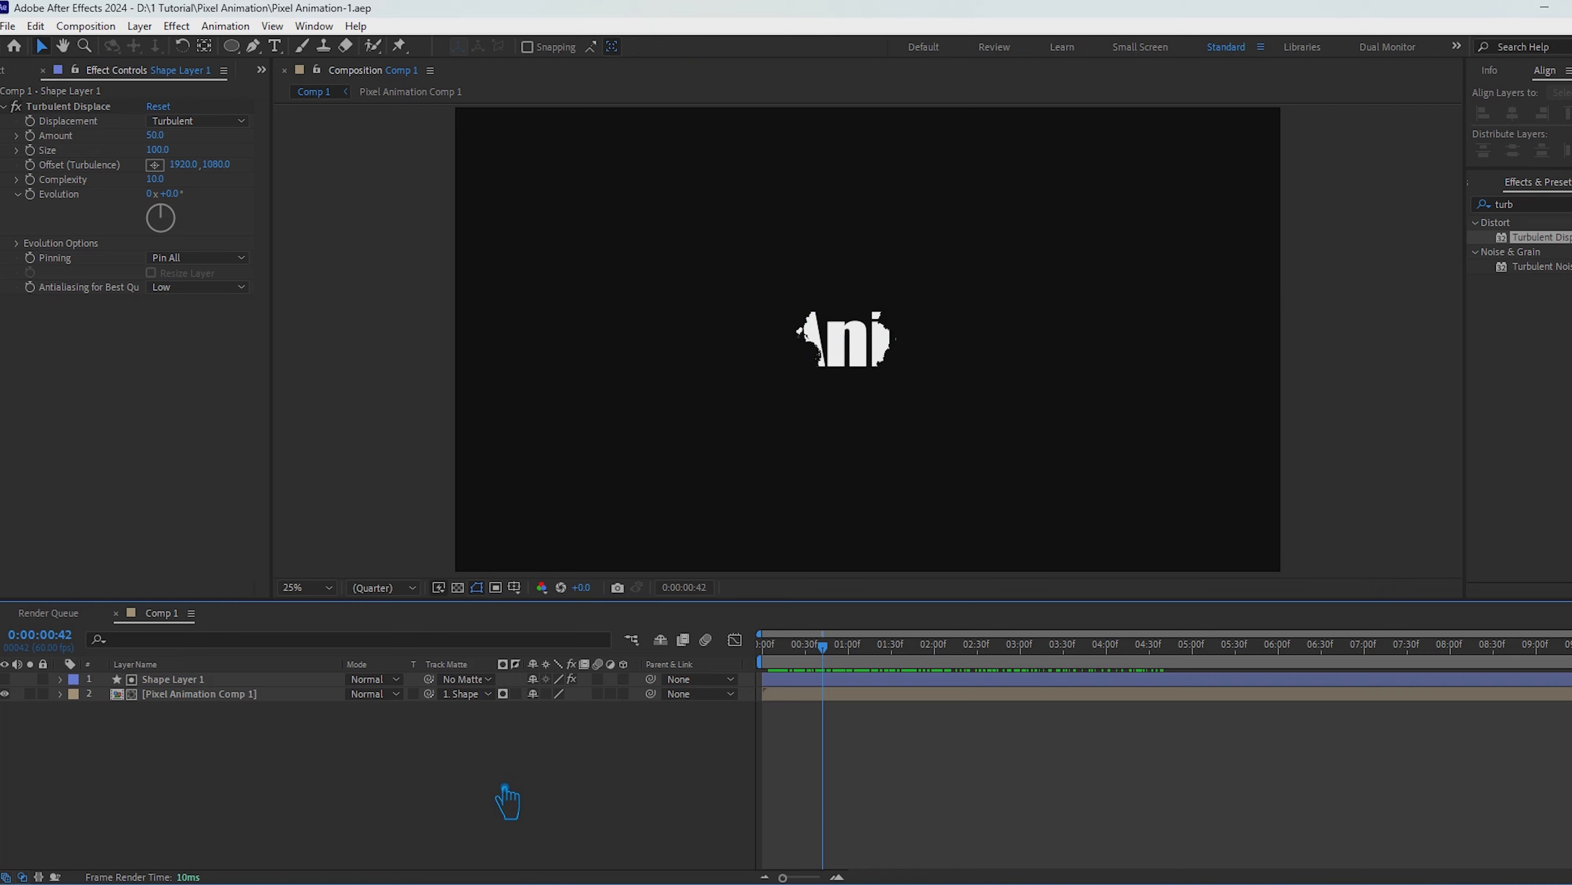
pyautogui.click(1570, 205)
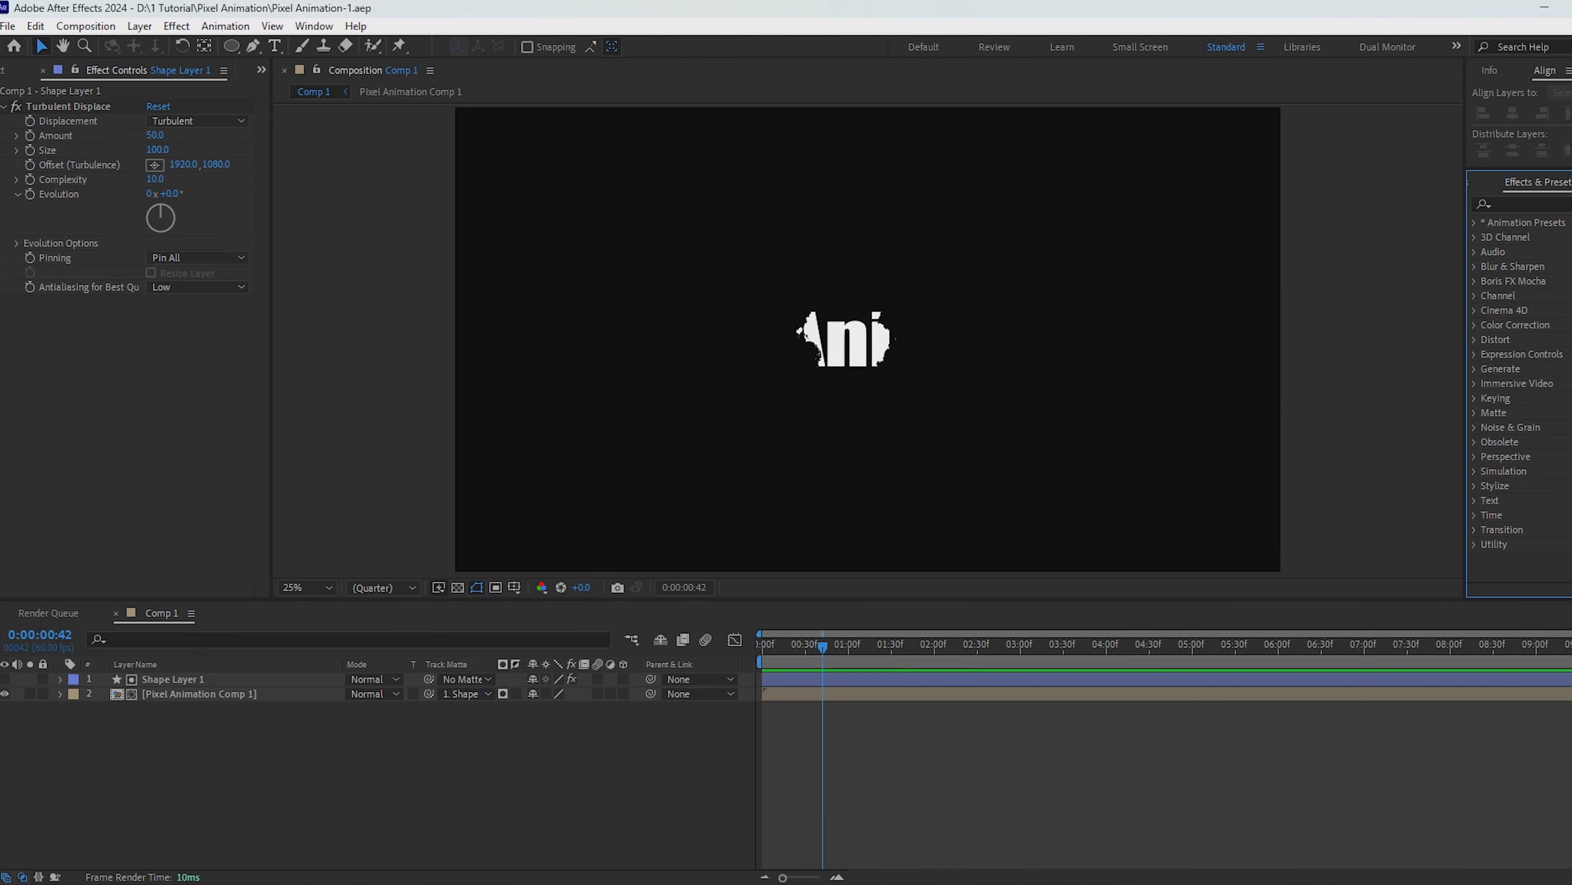
pyautogui.click(1569, 212)
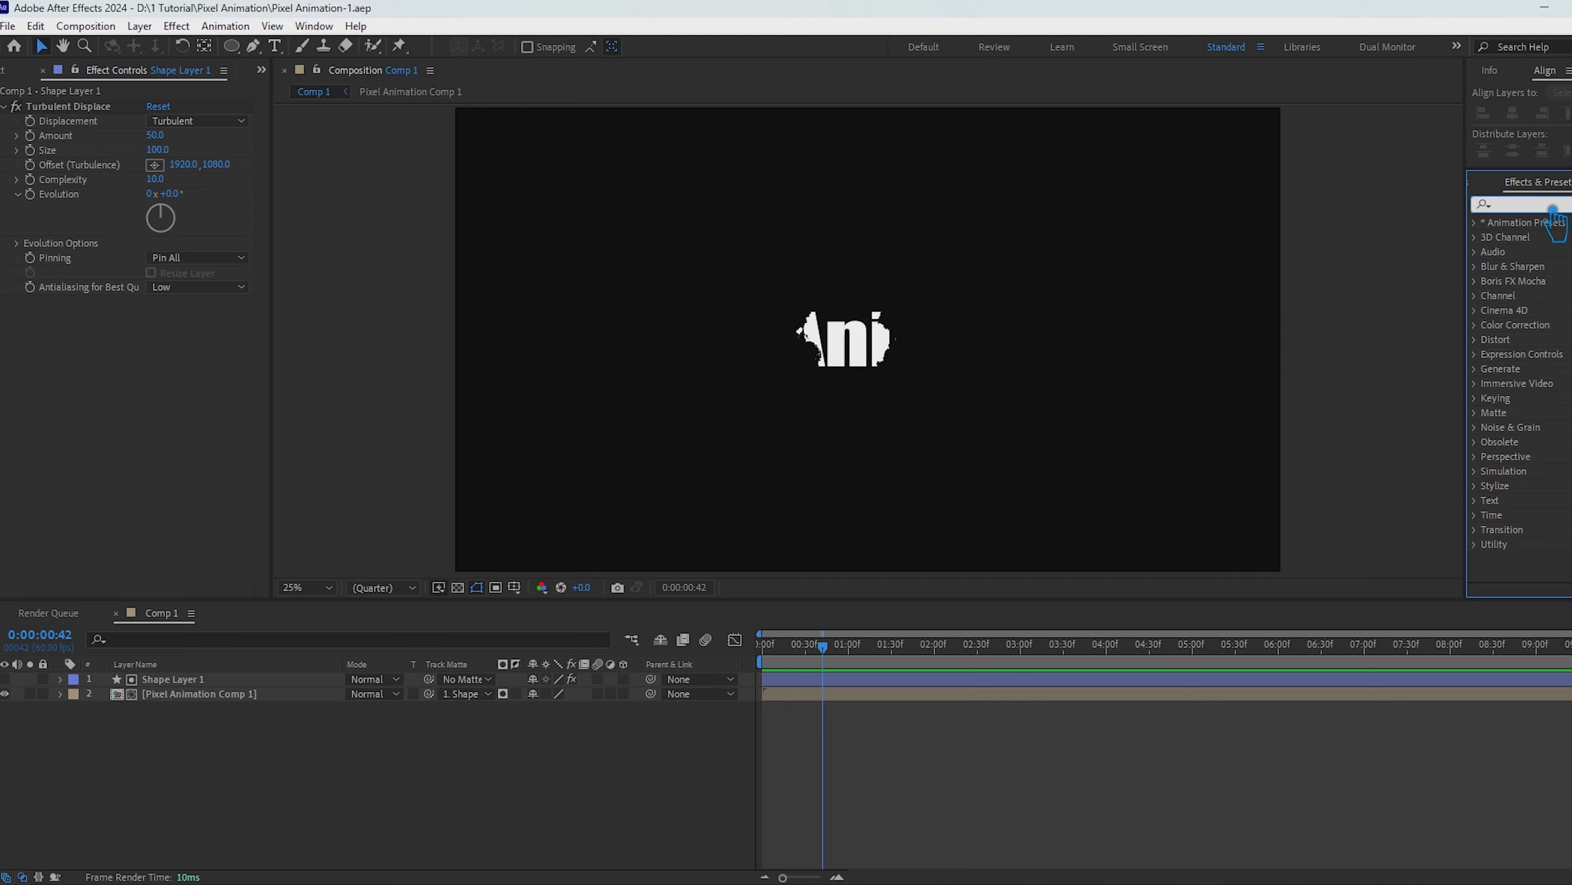
pyautogui.write('mos')
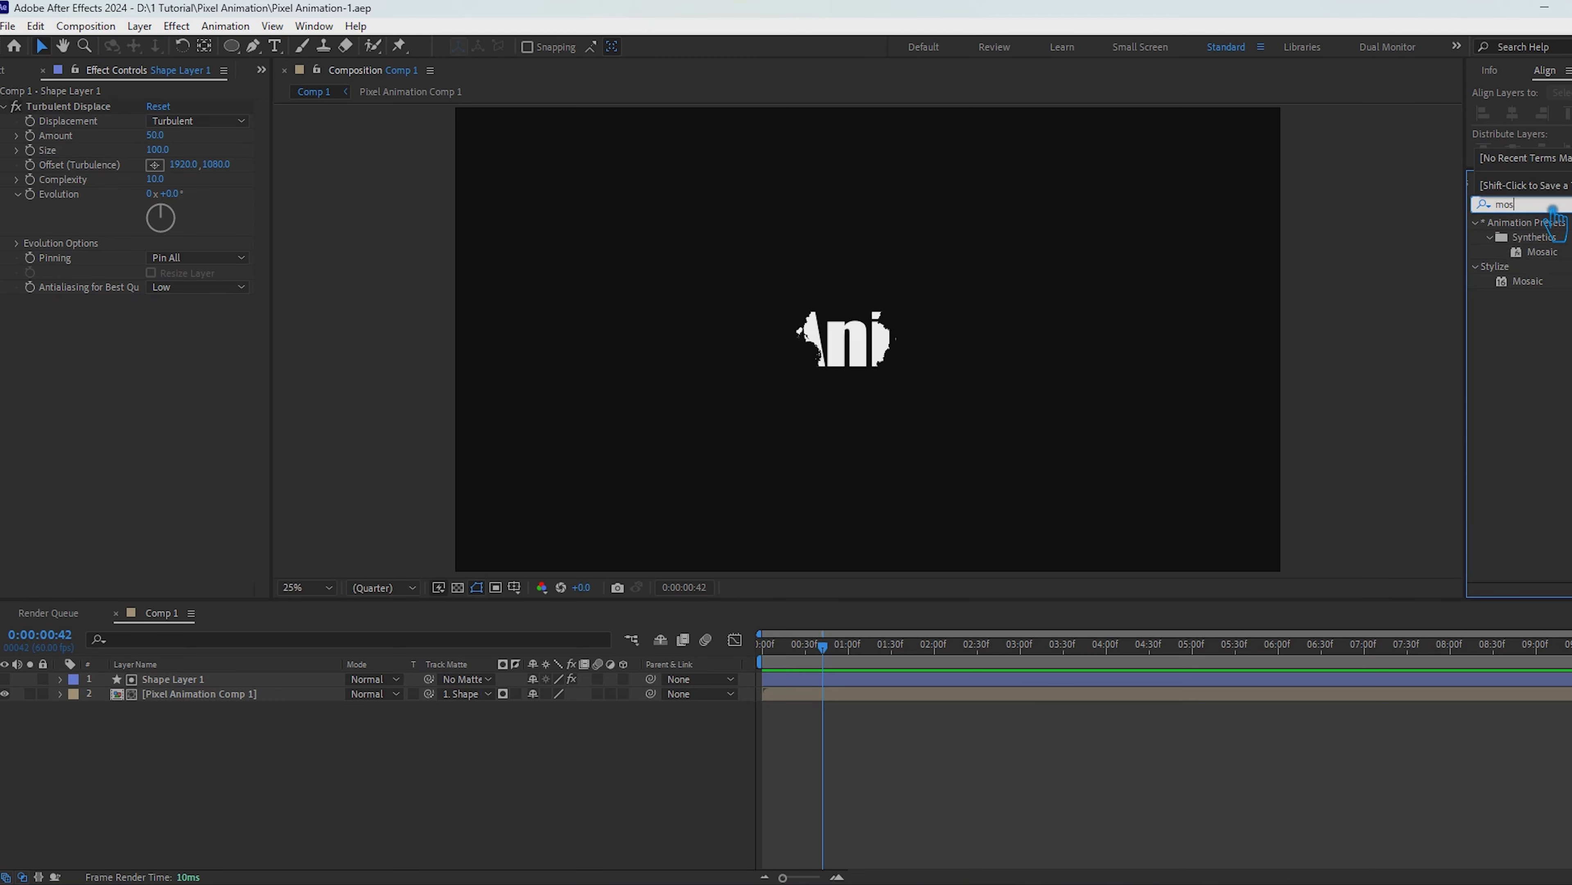
# Step: Try applying Mosaic to Shape Layer 1 with the Vertical Blocks expression effect("Mosaic")(2)/1.5
pyautogui.moveTo(1528, 280); pyautogui.dragTo(179, 679)
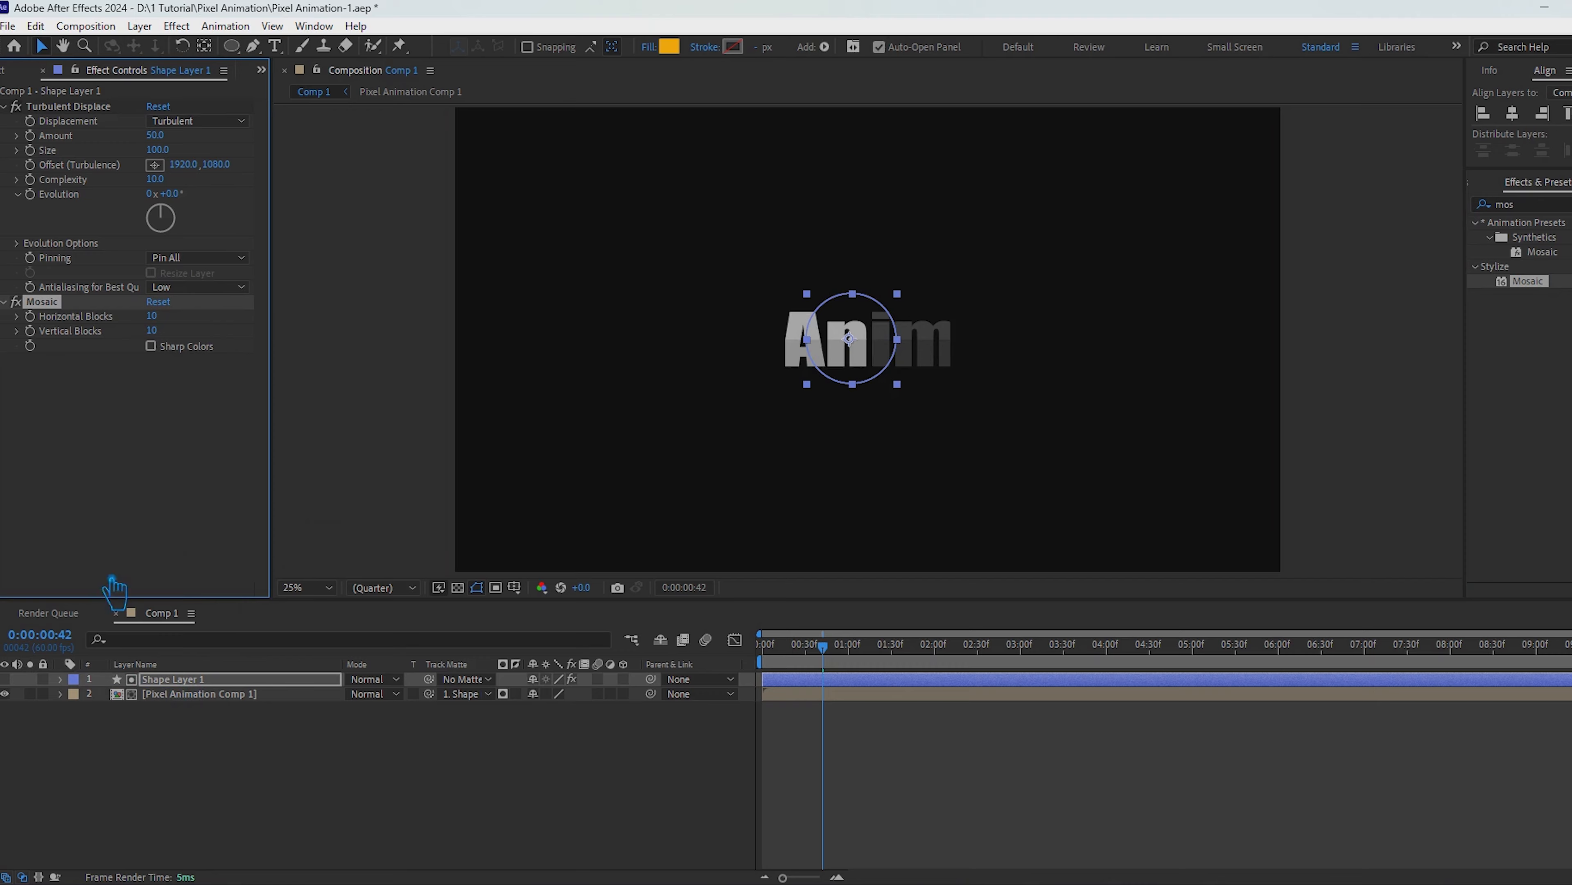
pyautogui.keyDown('alt'); pyautogui.click(30, 330); pyautogui.keyUp('alt')
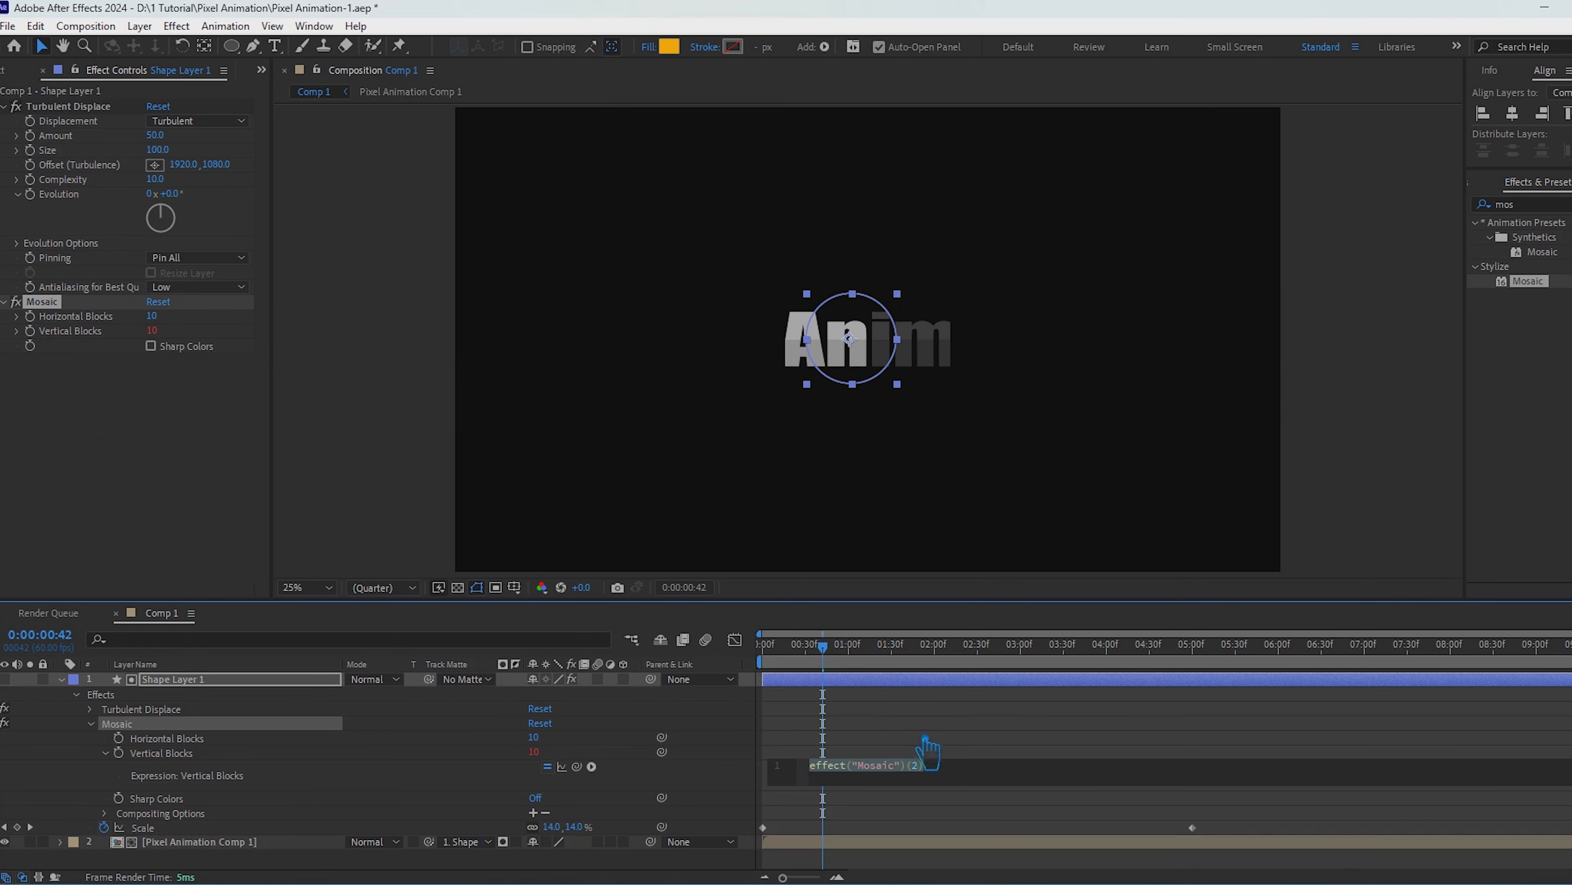
pyautogui.click(952, 776)
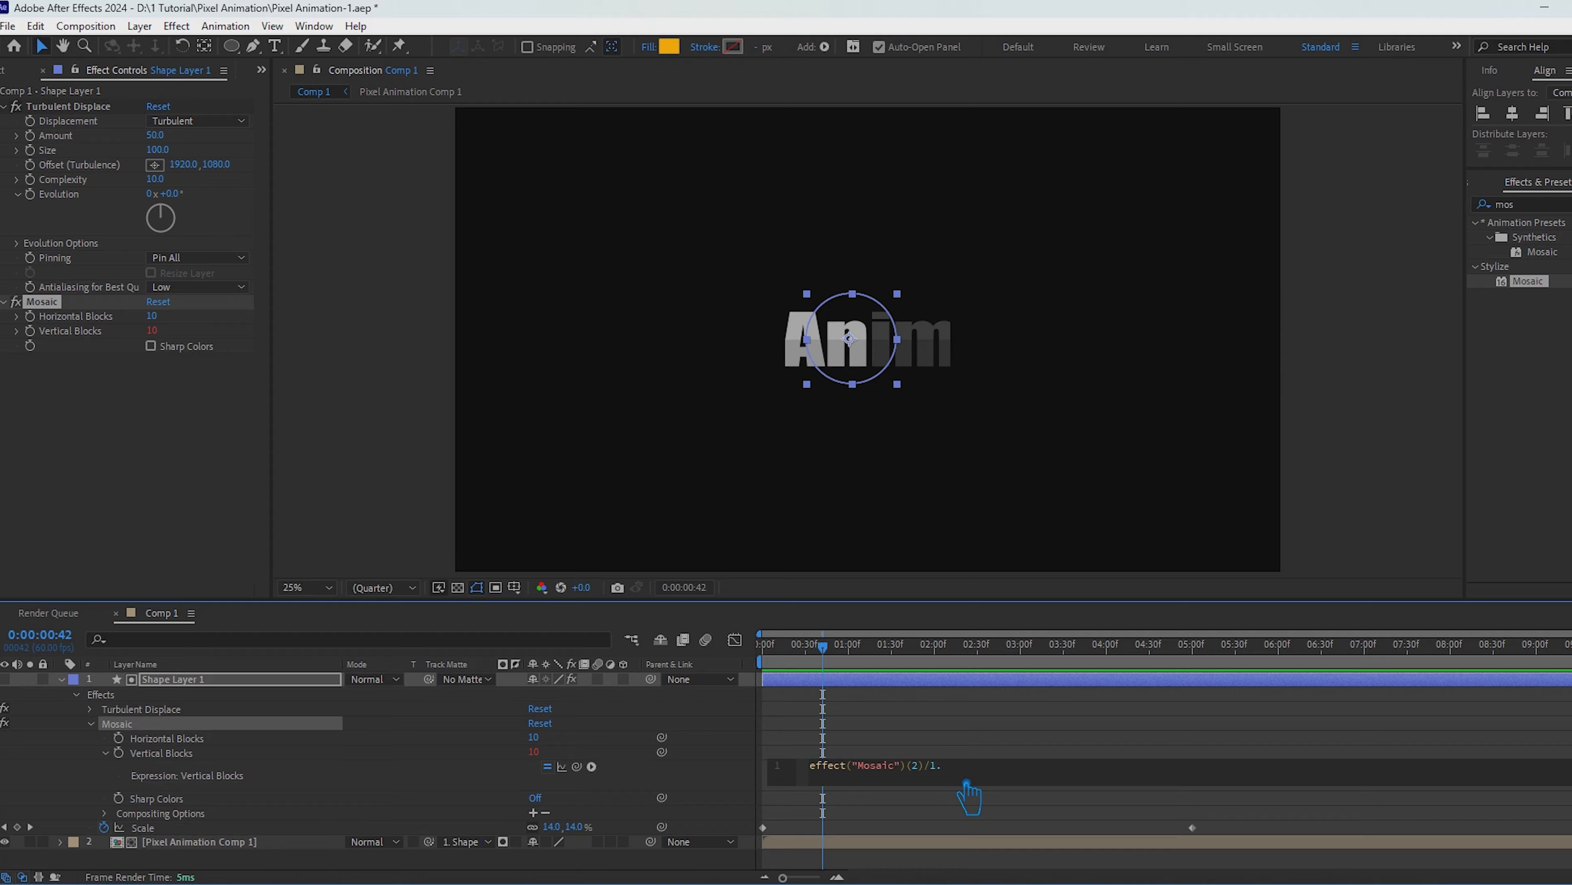
pyautogui.click(1085, 787)
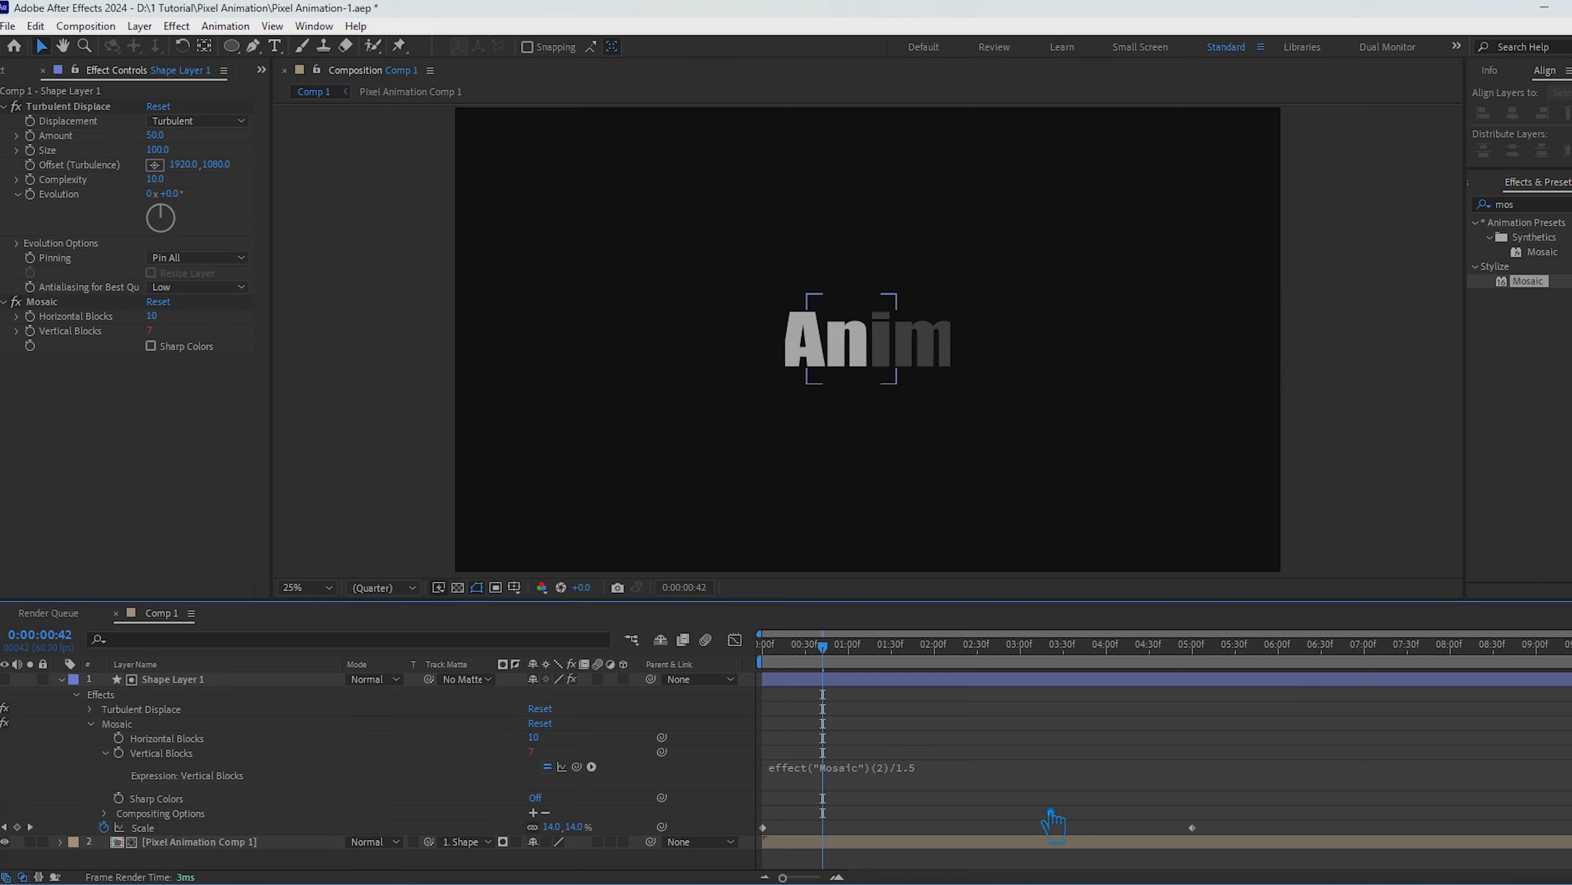
pyautogui.click(60, 679)
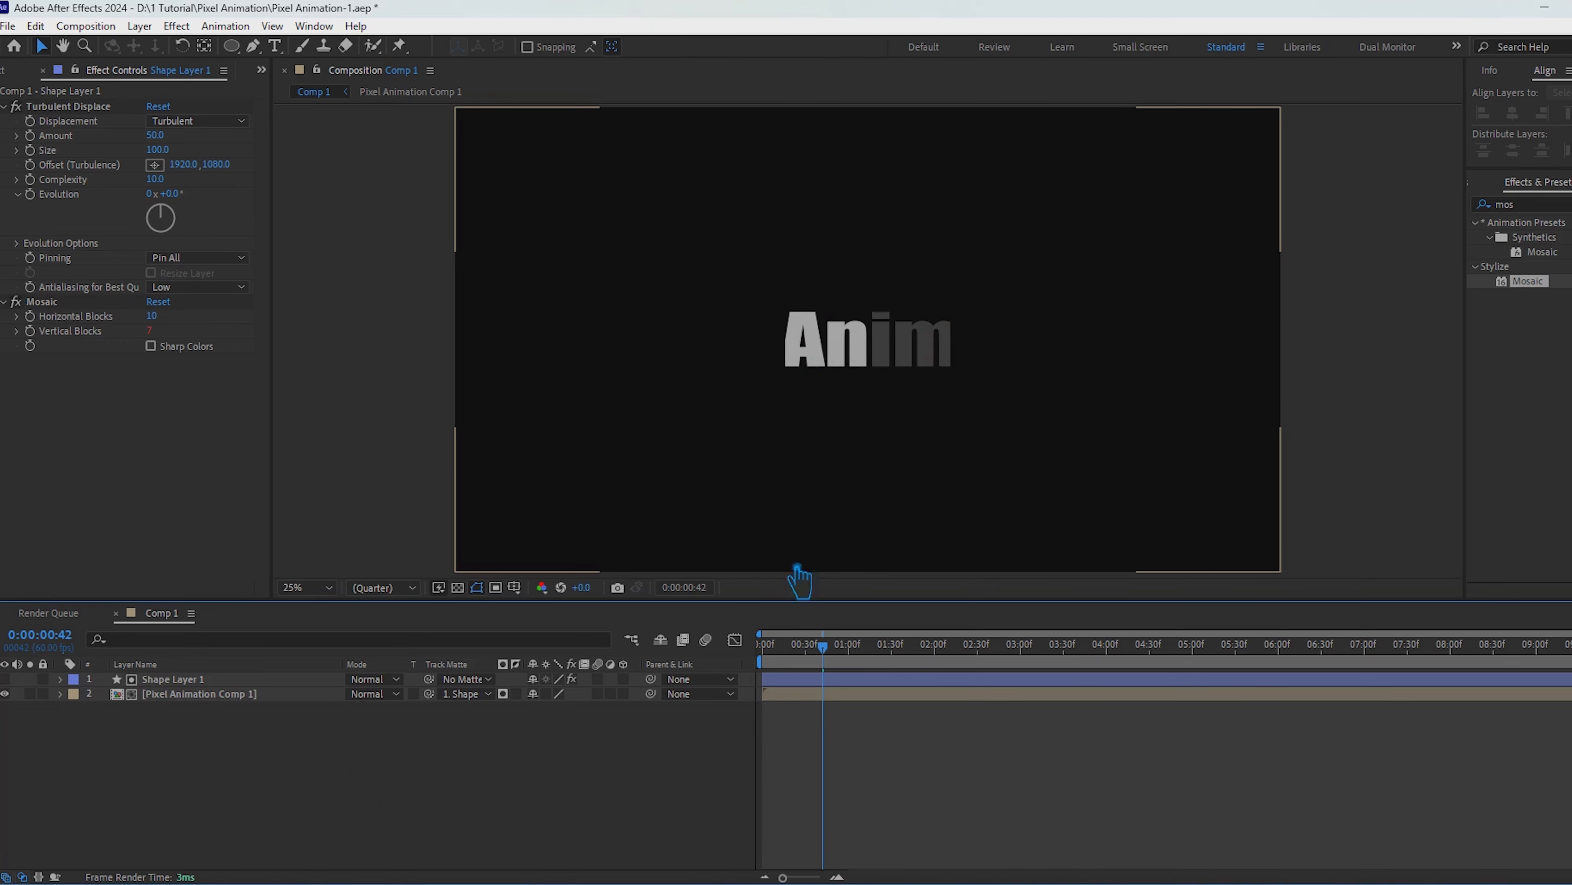
# Step: Try 120 horizontal blocks for the Mosaic effect and scrub through the reveal
pyautogui.moveTo(766, 648); pyautogui.dragTo(851, 718)
pyautogui.click(155, 316)
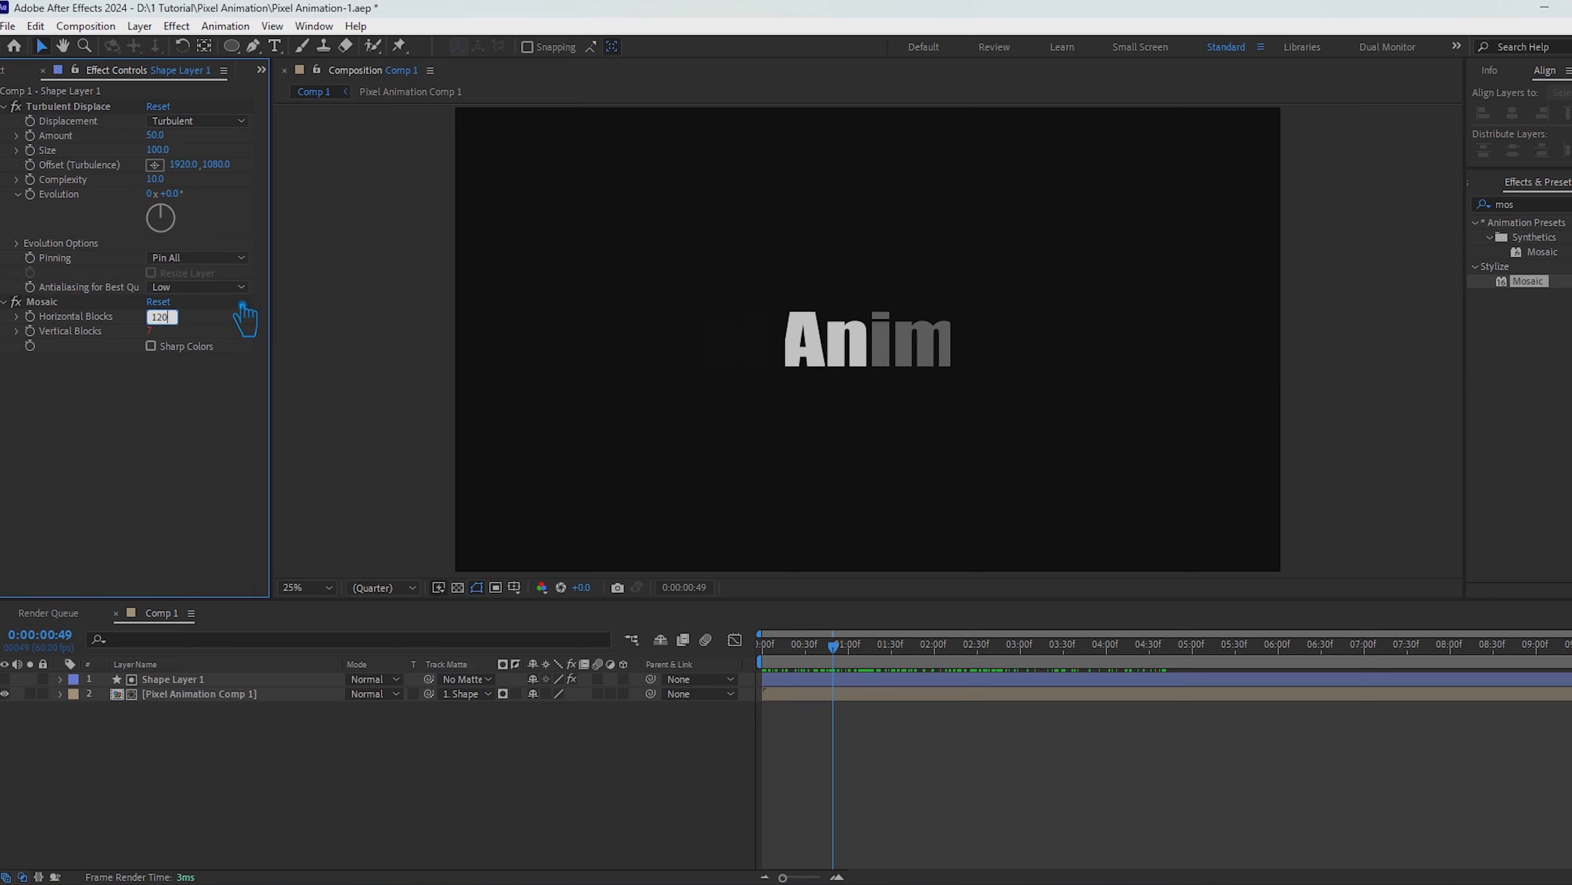
pyautogui.click(240, 344)
pyautogui.moveTo(833, 647); pyautogui.dragTo(834, 697)
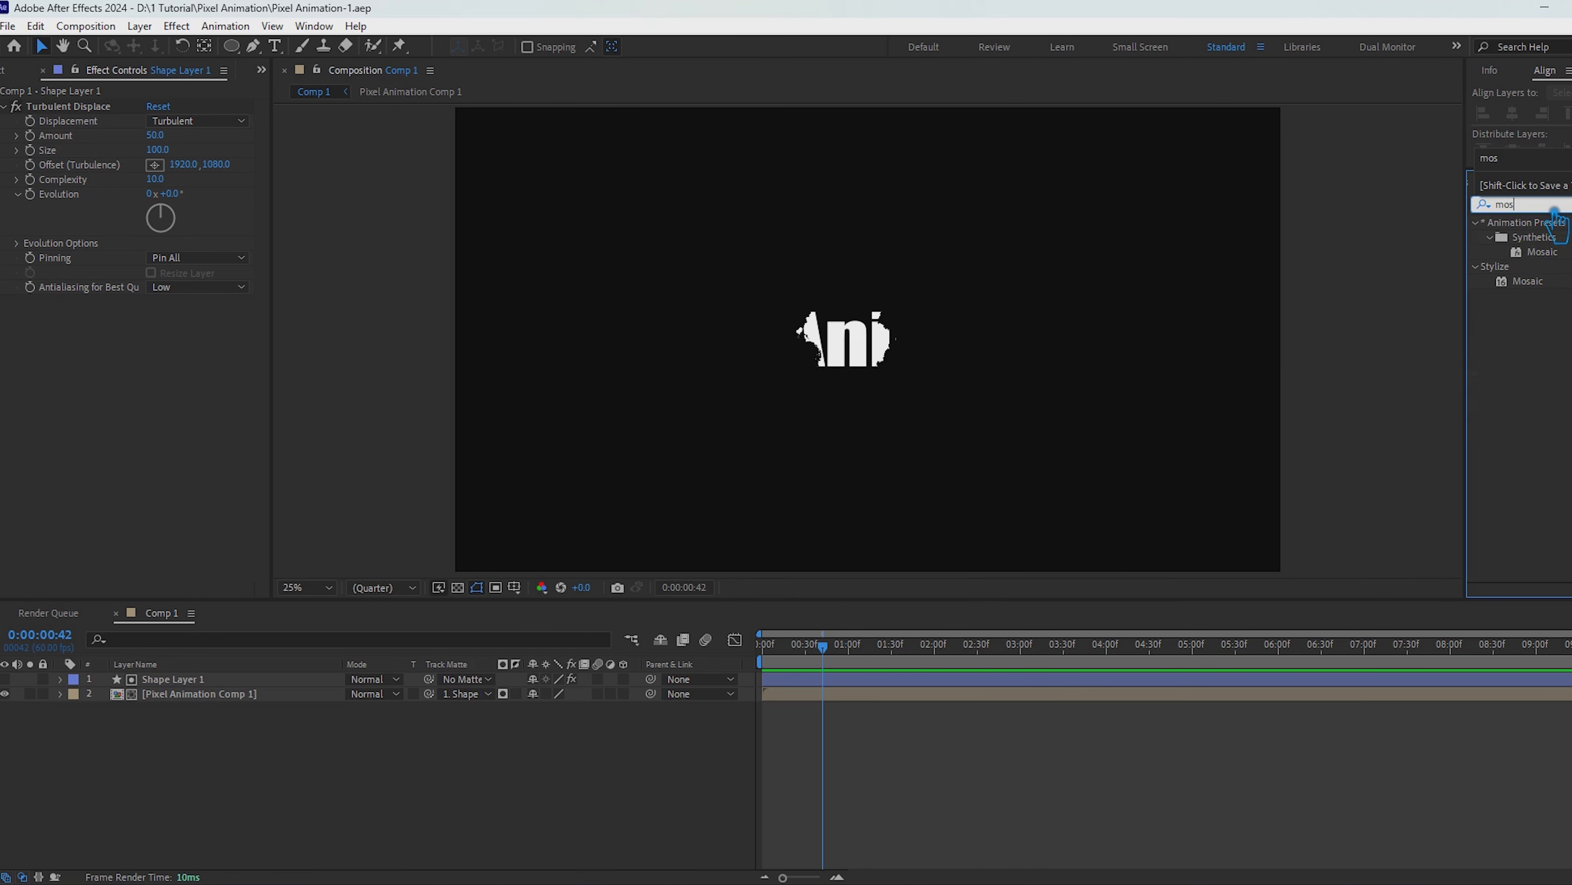
# Step: Apply the Stylize Mosaic effect to Shape Layer 1 and set its horizontal blocks to 90
pyautogui.moveTo(1548, 282); pyautogui.dragTo(198, 679)
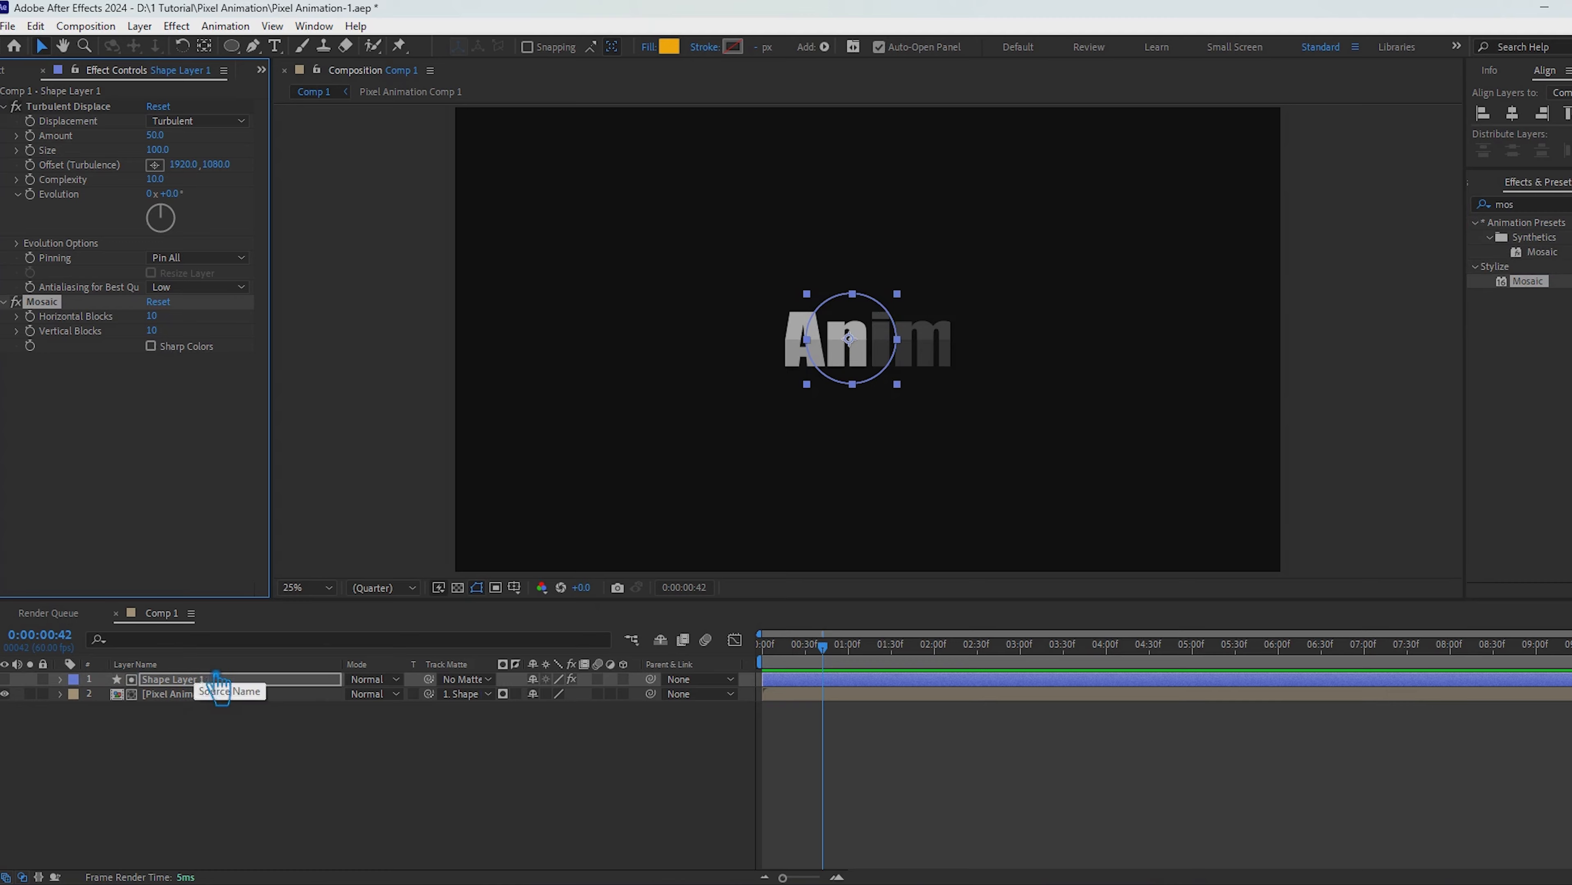
pyautogui.click(158, 316)
pyautogui.write('1')
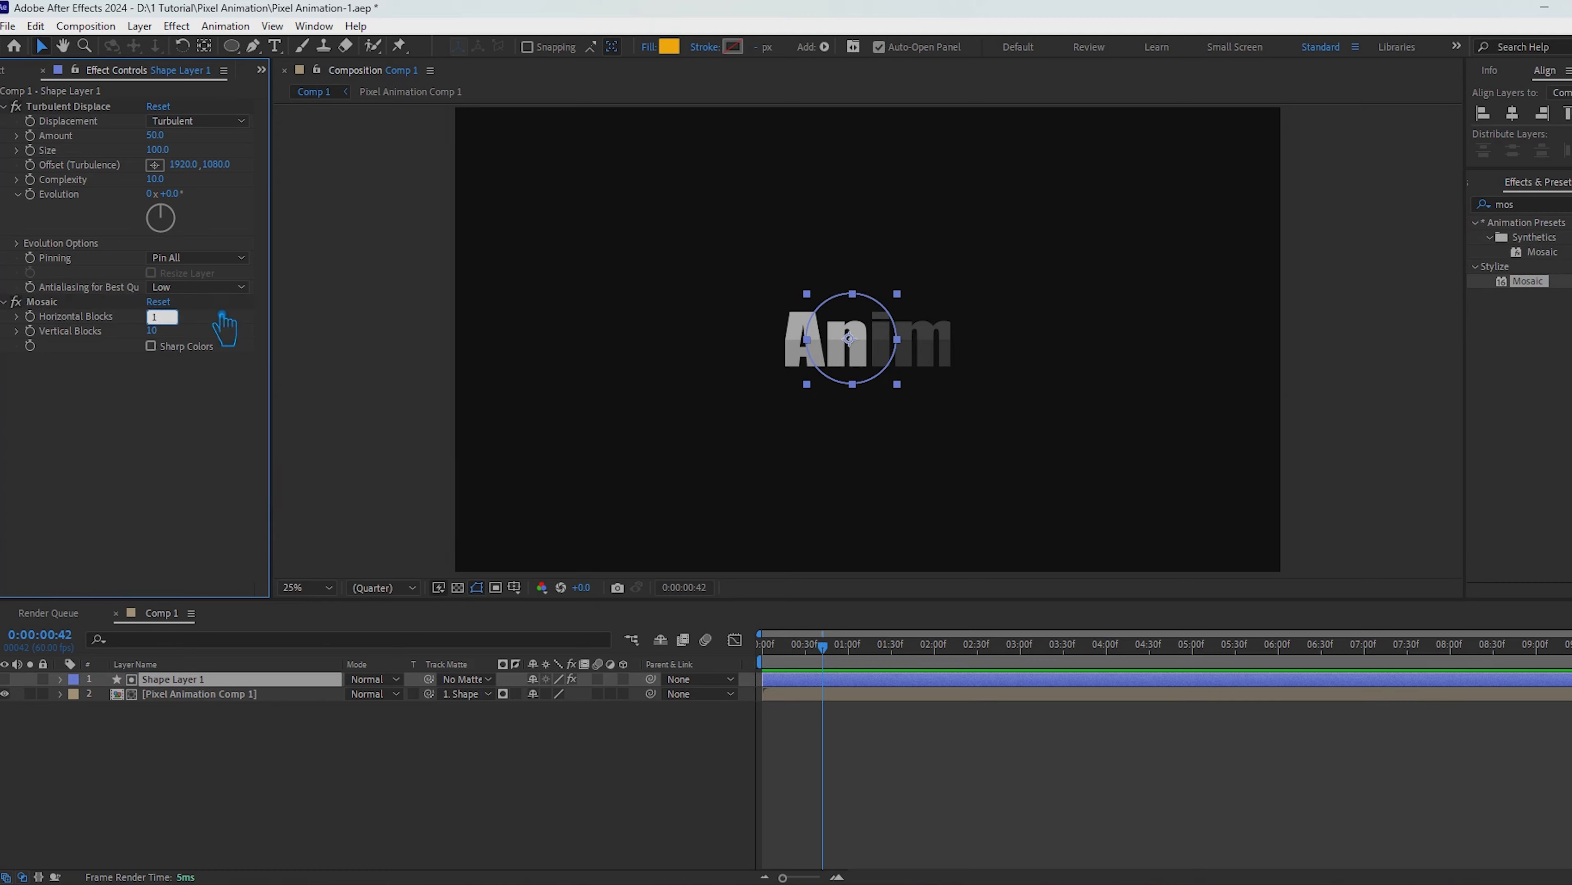
pyautogui.write('0')
pyautogui.press('Return')
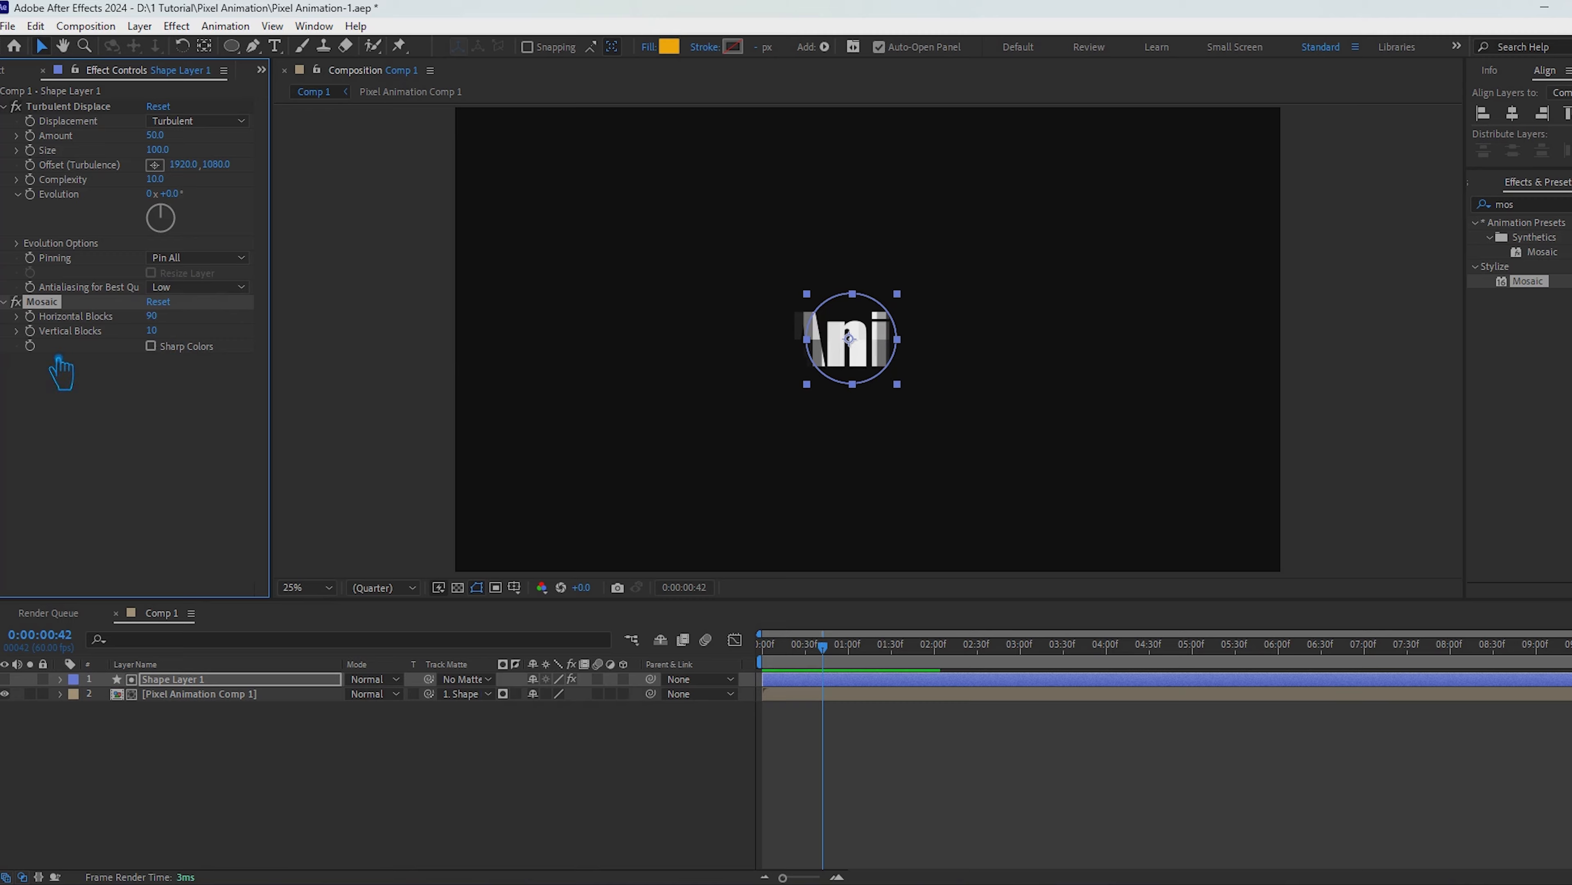
# Step: Drive Mosaic's Vertical Blocks with the expression effect("Mosaic")("Horizontal Blocks")/1.5, save the project, and preview the reveal
pyautogui.keyDown('alt'); pyautogui.click(30, 330); pyautogui.keyUp('alt')
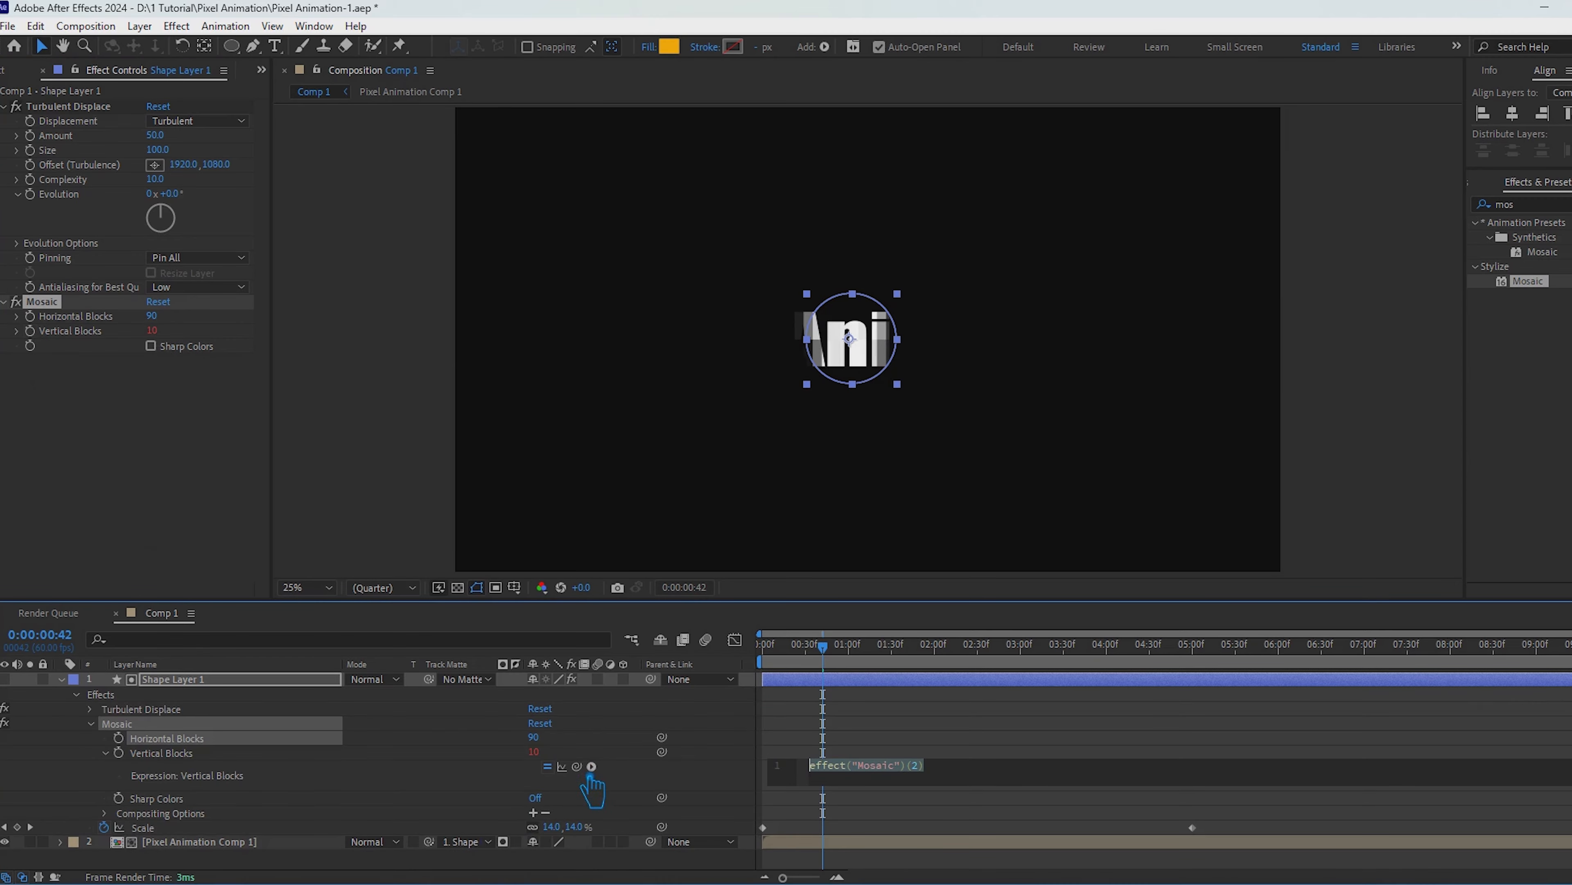
pyautogui.moveTo(577, 766); pyautogui.dragTo(167, 738)
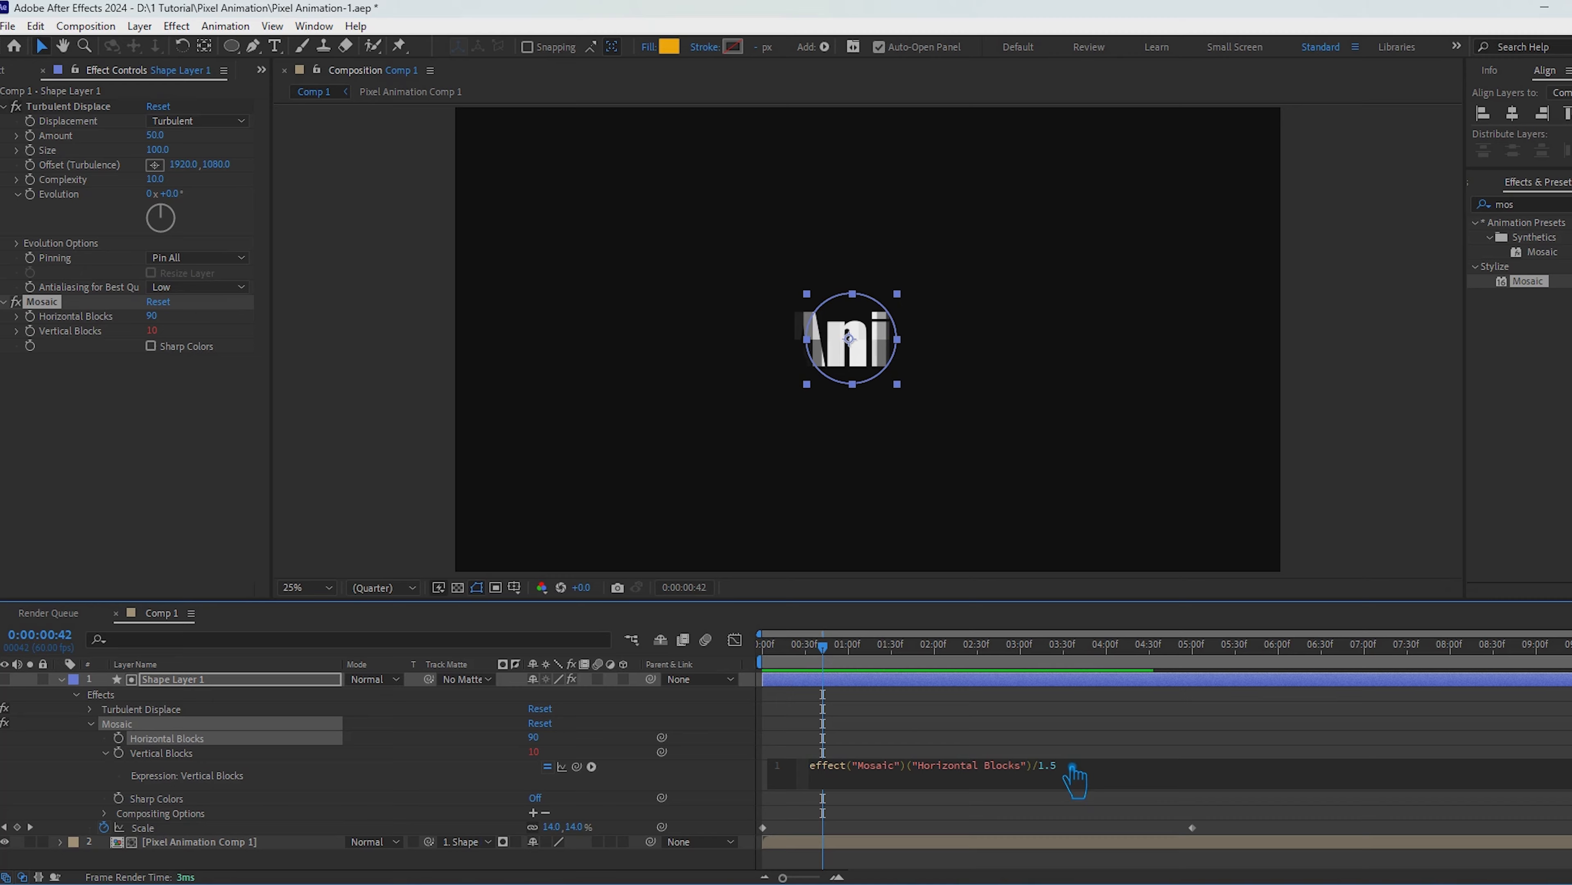
pyautogui.click(1063, 749)
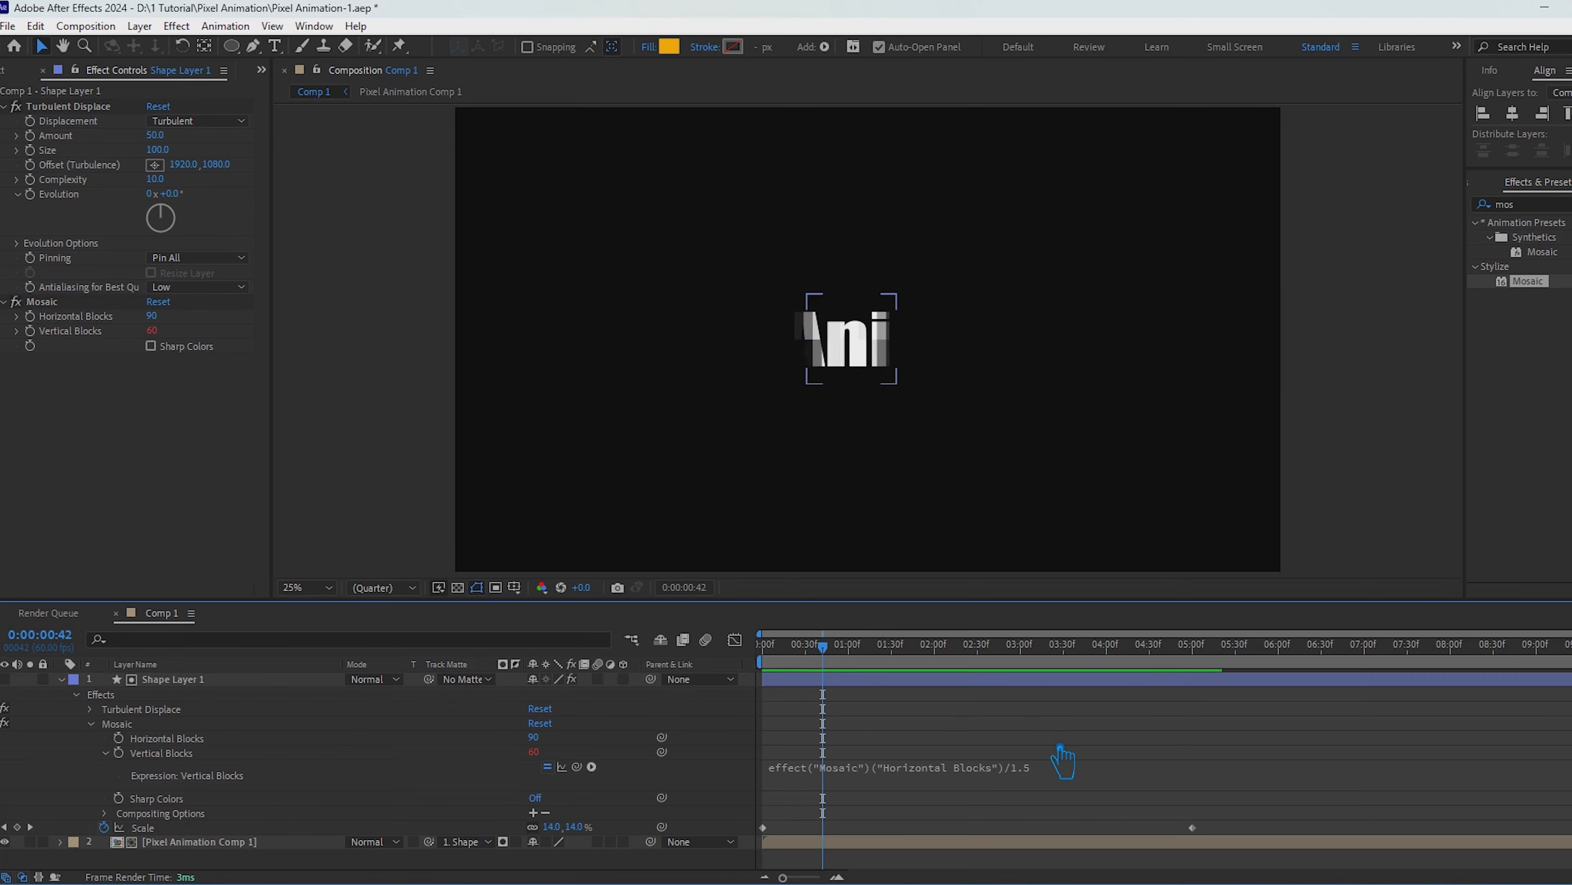
pyautogui.click(63, 680)
pyautogui.hotkey('ctrl', 's')
pyautogui.press('space')
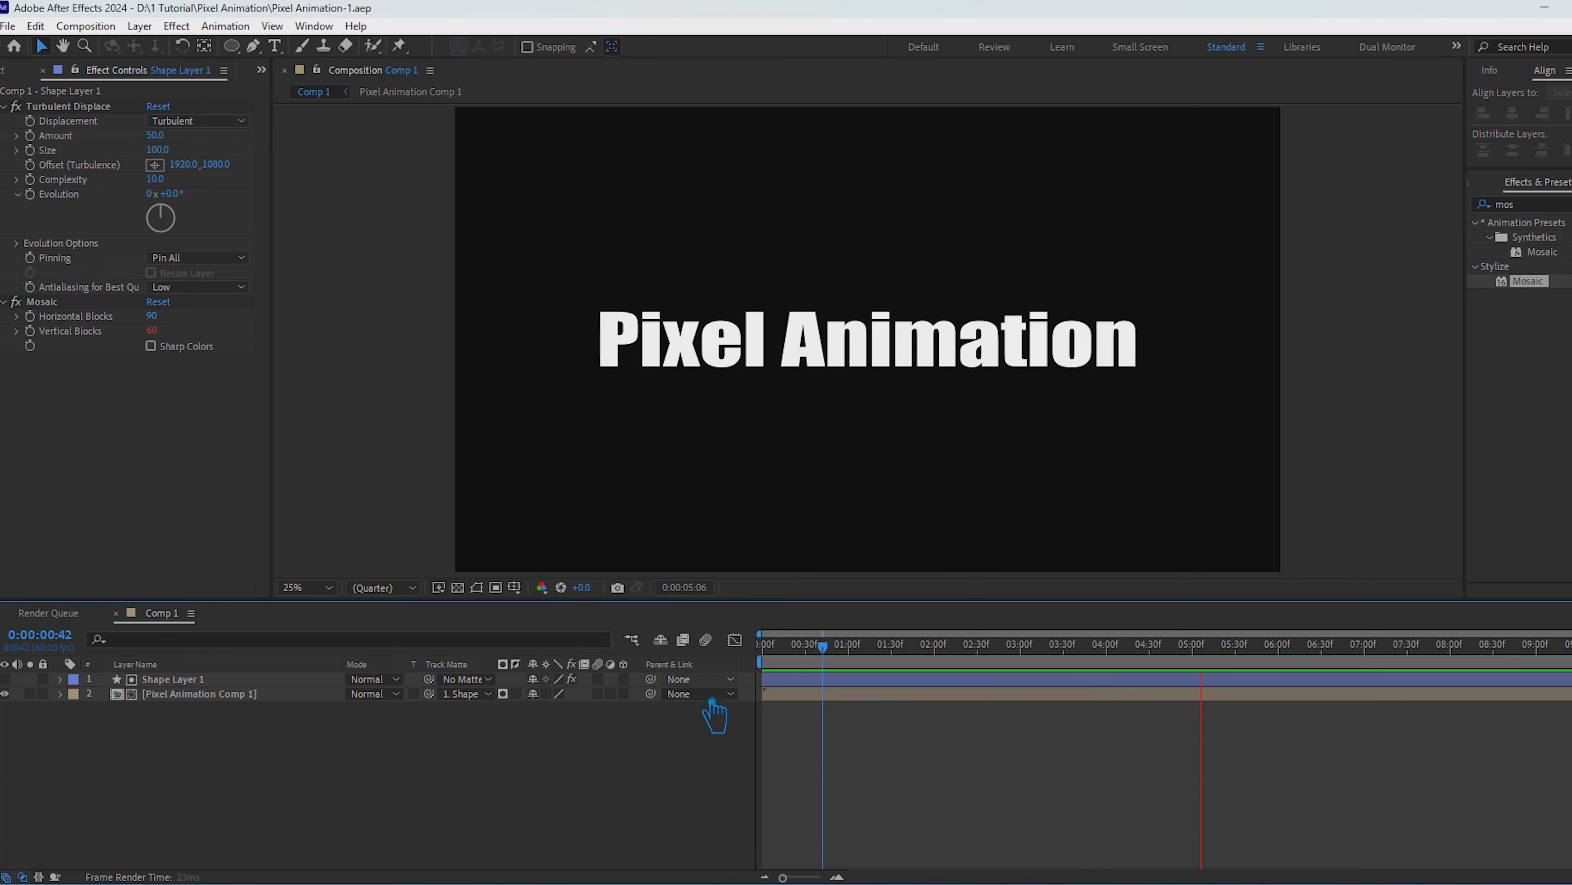
# Step: Pre-compose Shape Layer 1 and Pixel Animation Comp 1 as Animation-1 and duplicate the resulting layer
pyautogui.rightClick(186, 694)
pyautogui.click(266, 566)
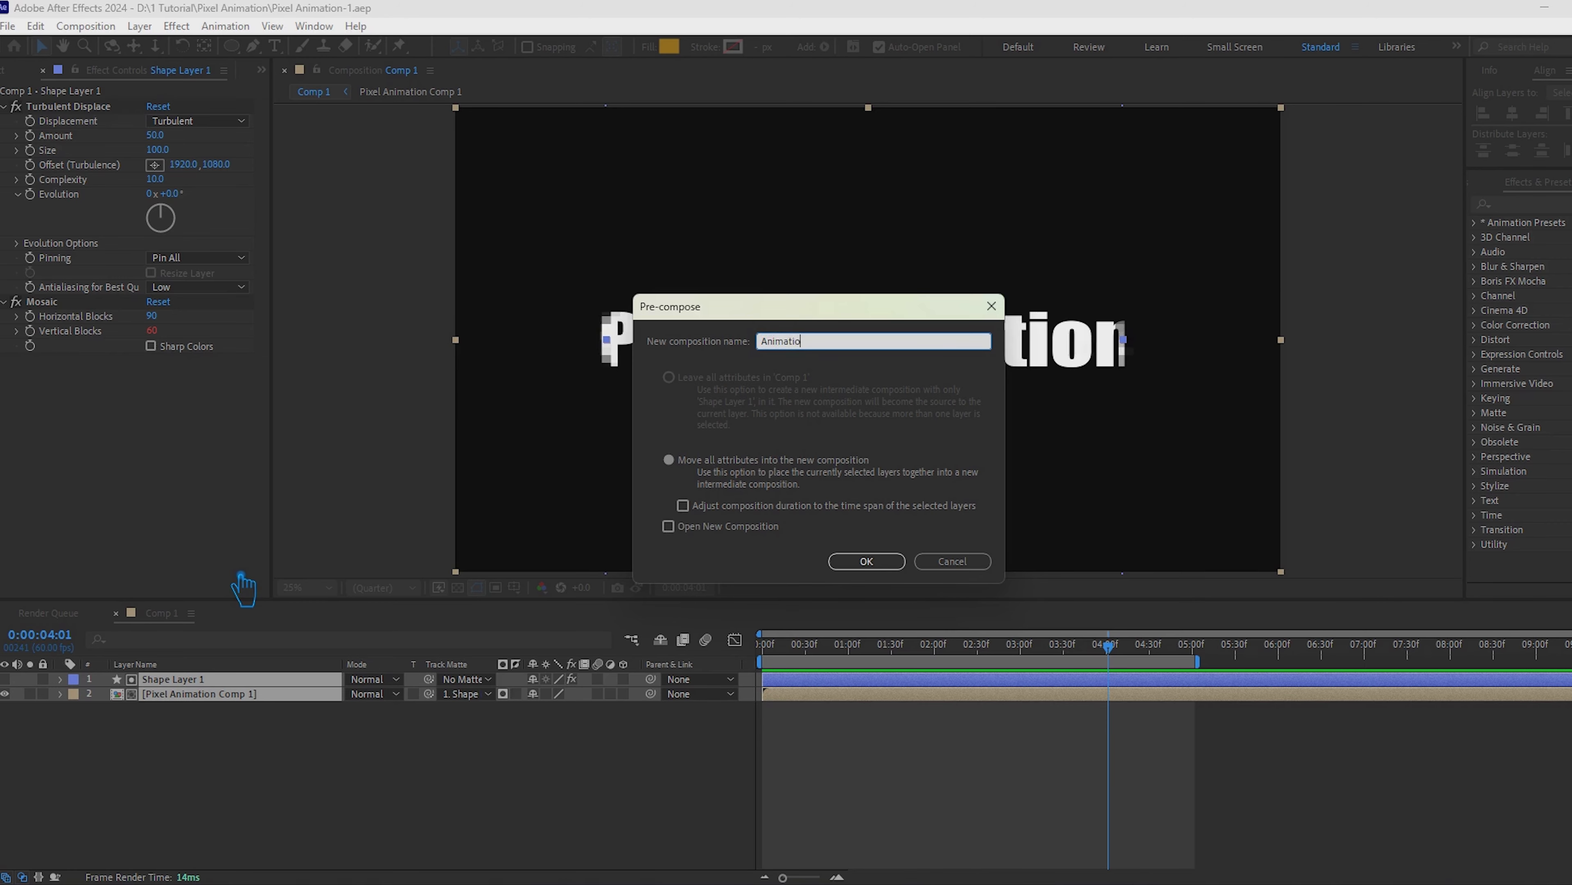
pyautogui.click(886, 563)
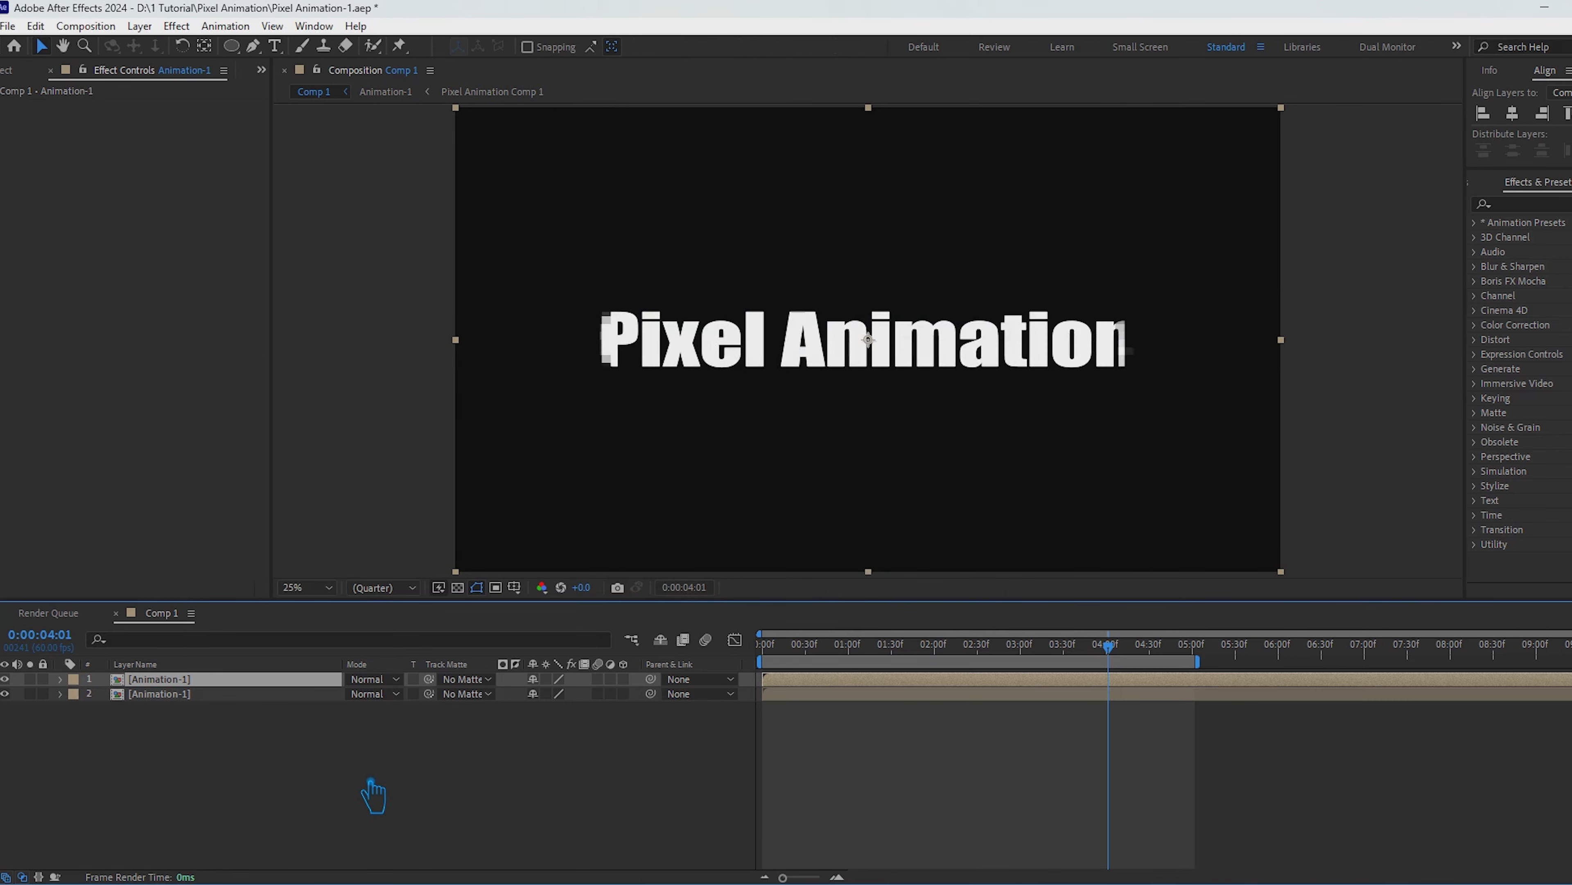
# Step: Try parenting the lower Animation-1 layer to the upper one, undo it, and restore the mode and matte columns
pyautogui.press('F4')
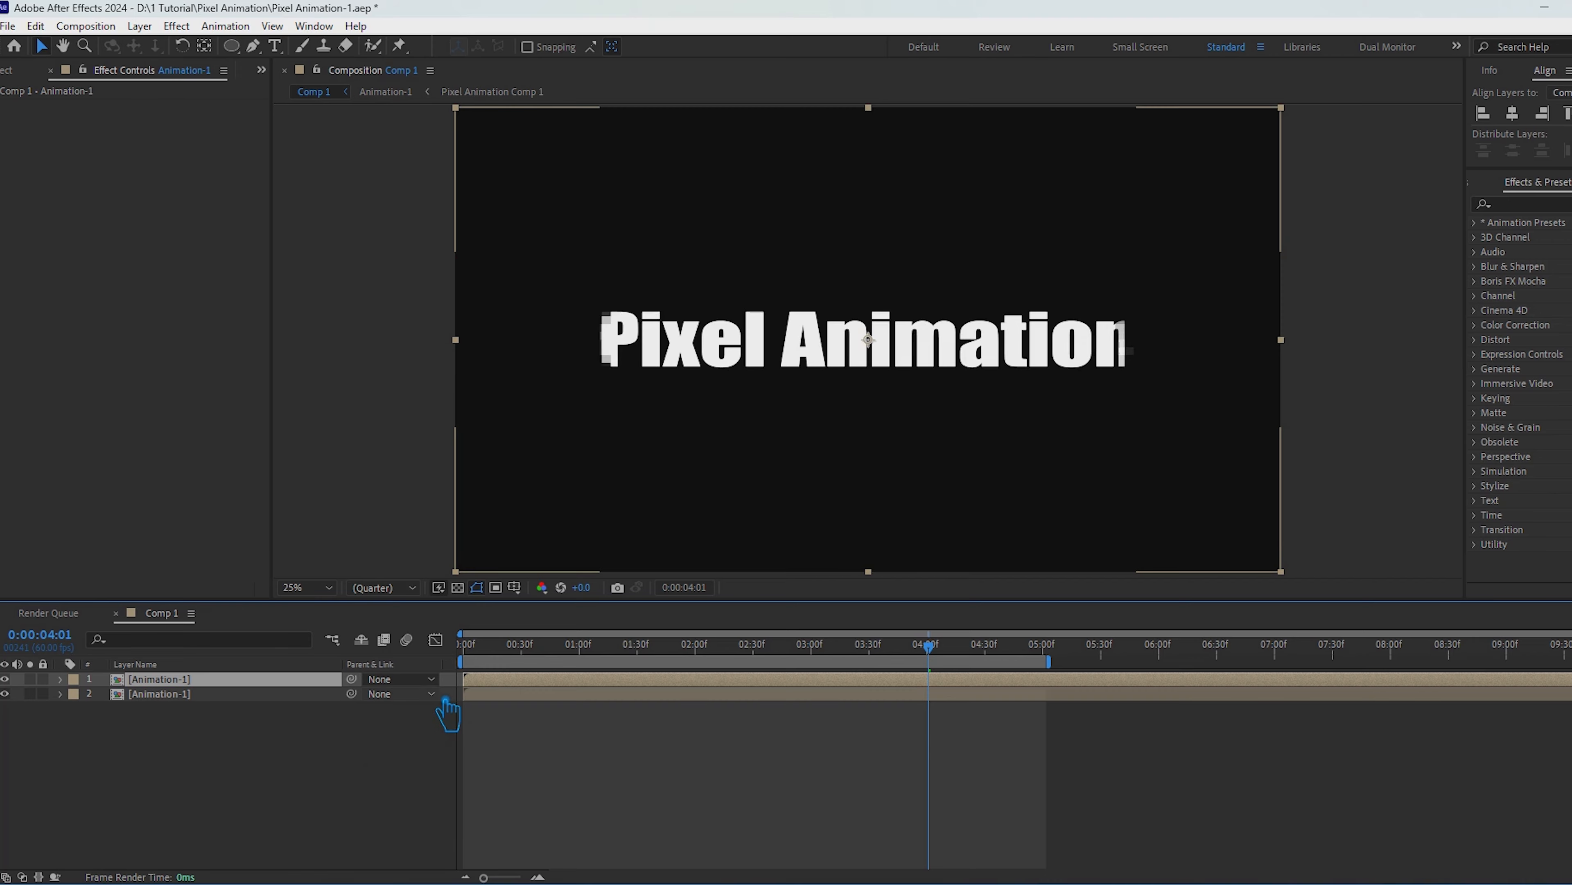
pyautogui.click(432, 694)
pyautogui.click(446, 745)
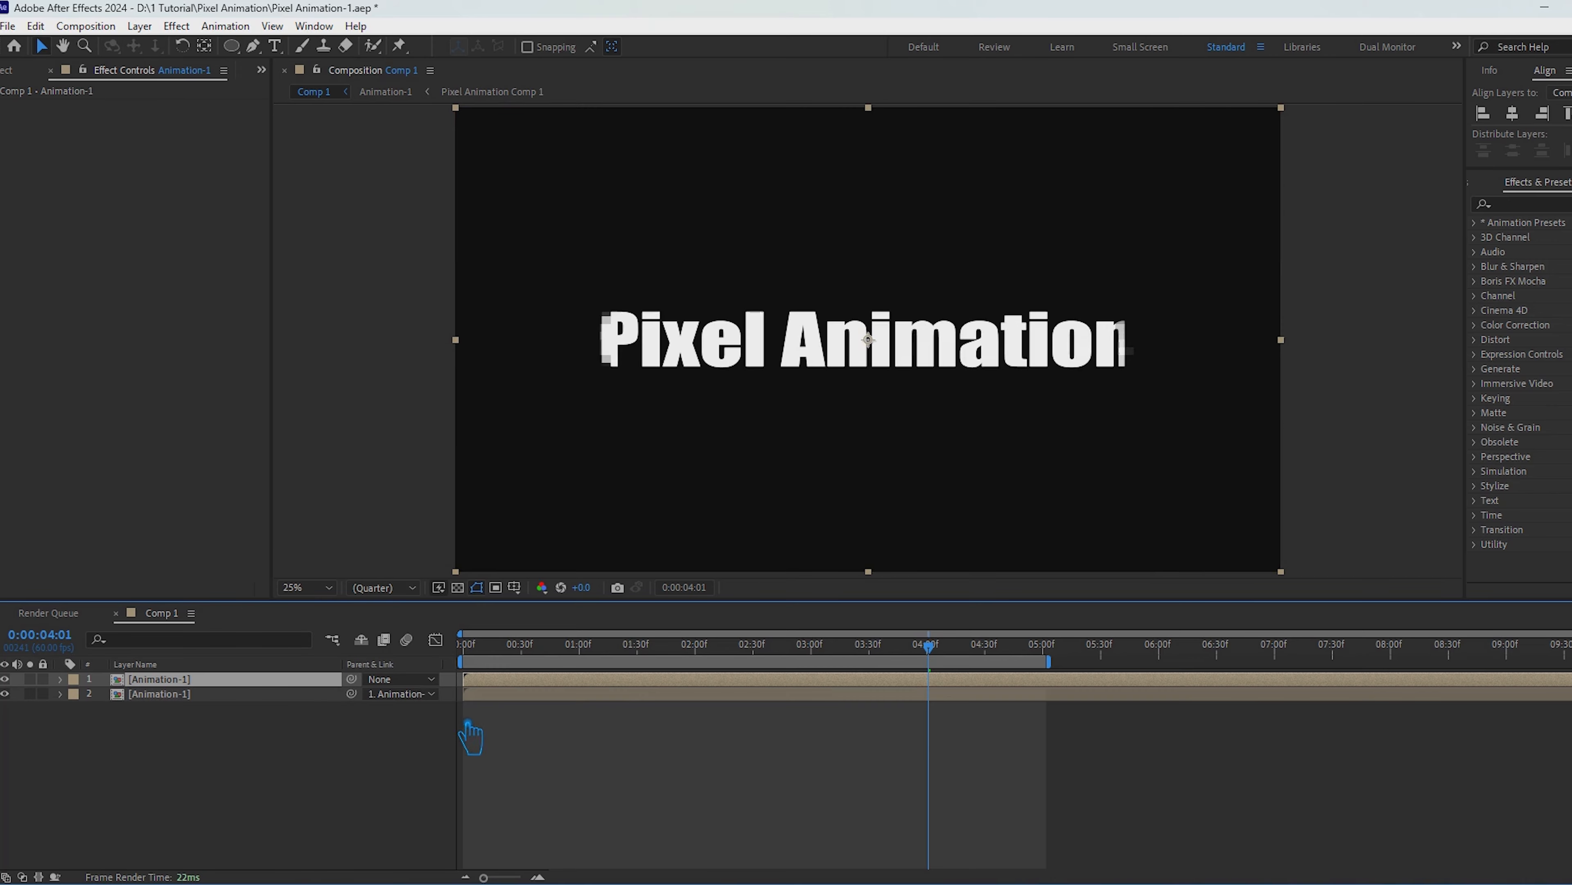
pyautogui.hotkey('ctrl', 'z')
pyautogui.rightClick(286, 747)
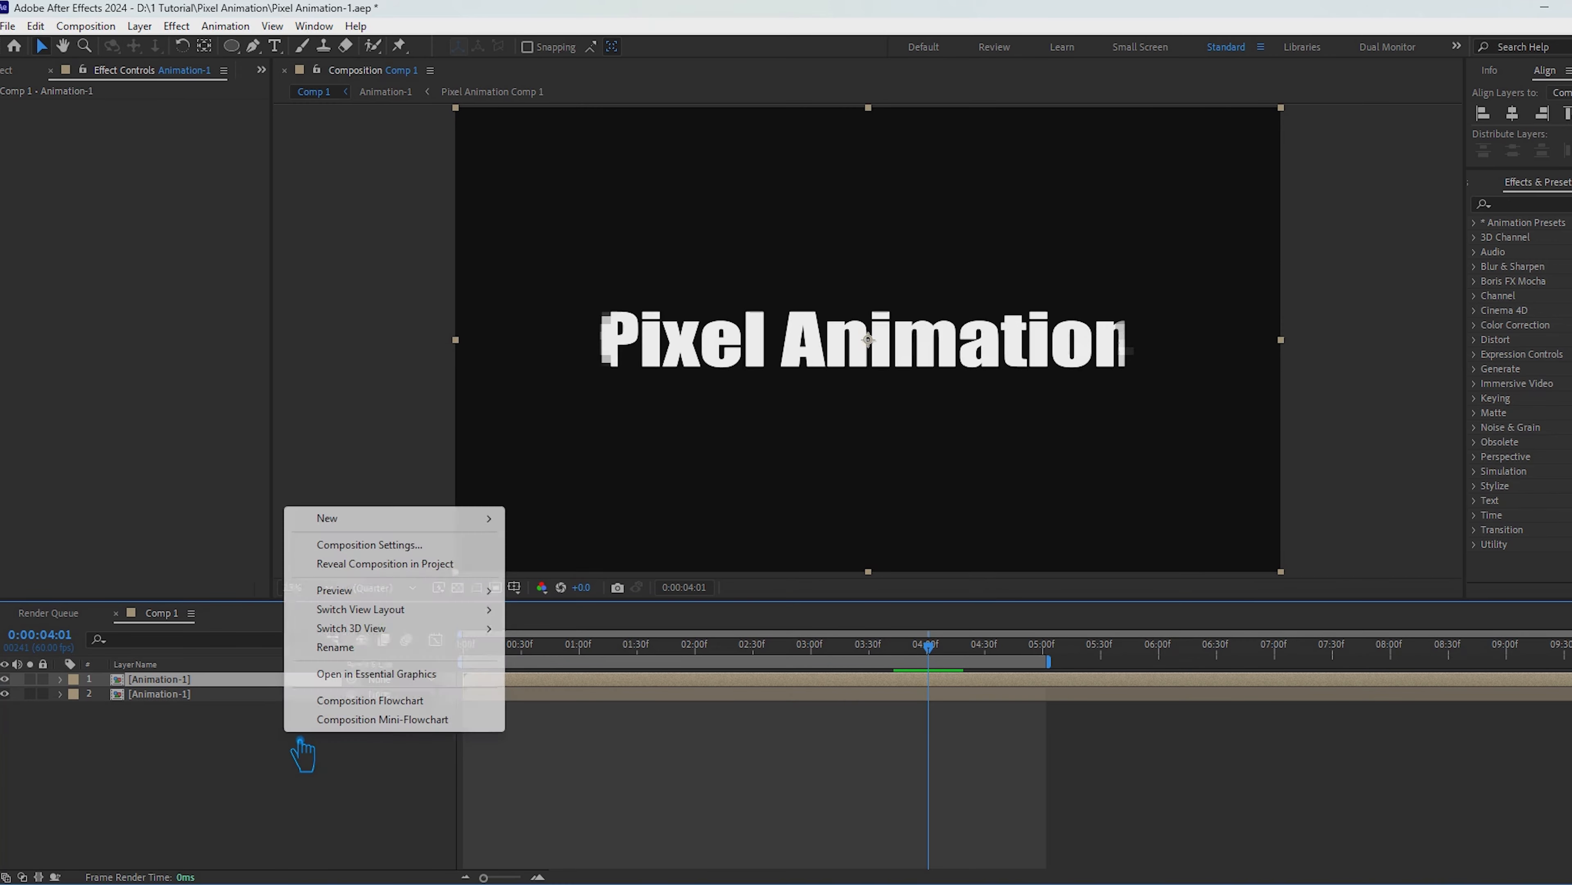
pyautogui.click(264, 750)
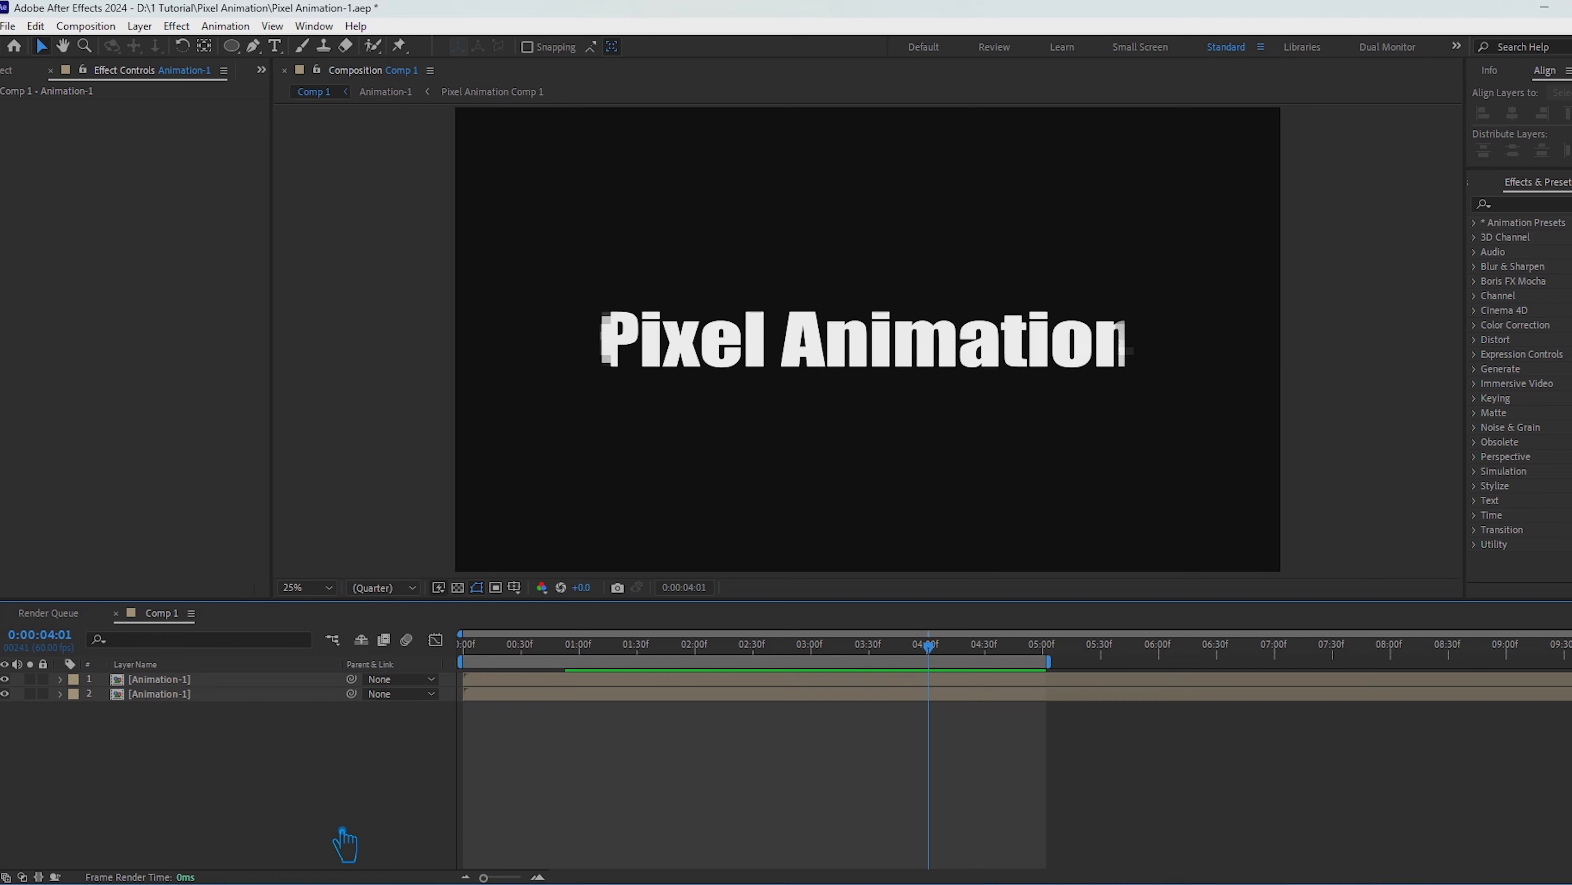
pyautogui.press('F4')
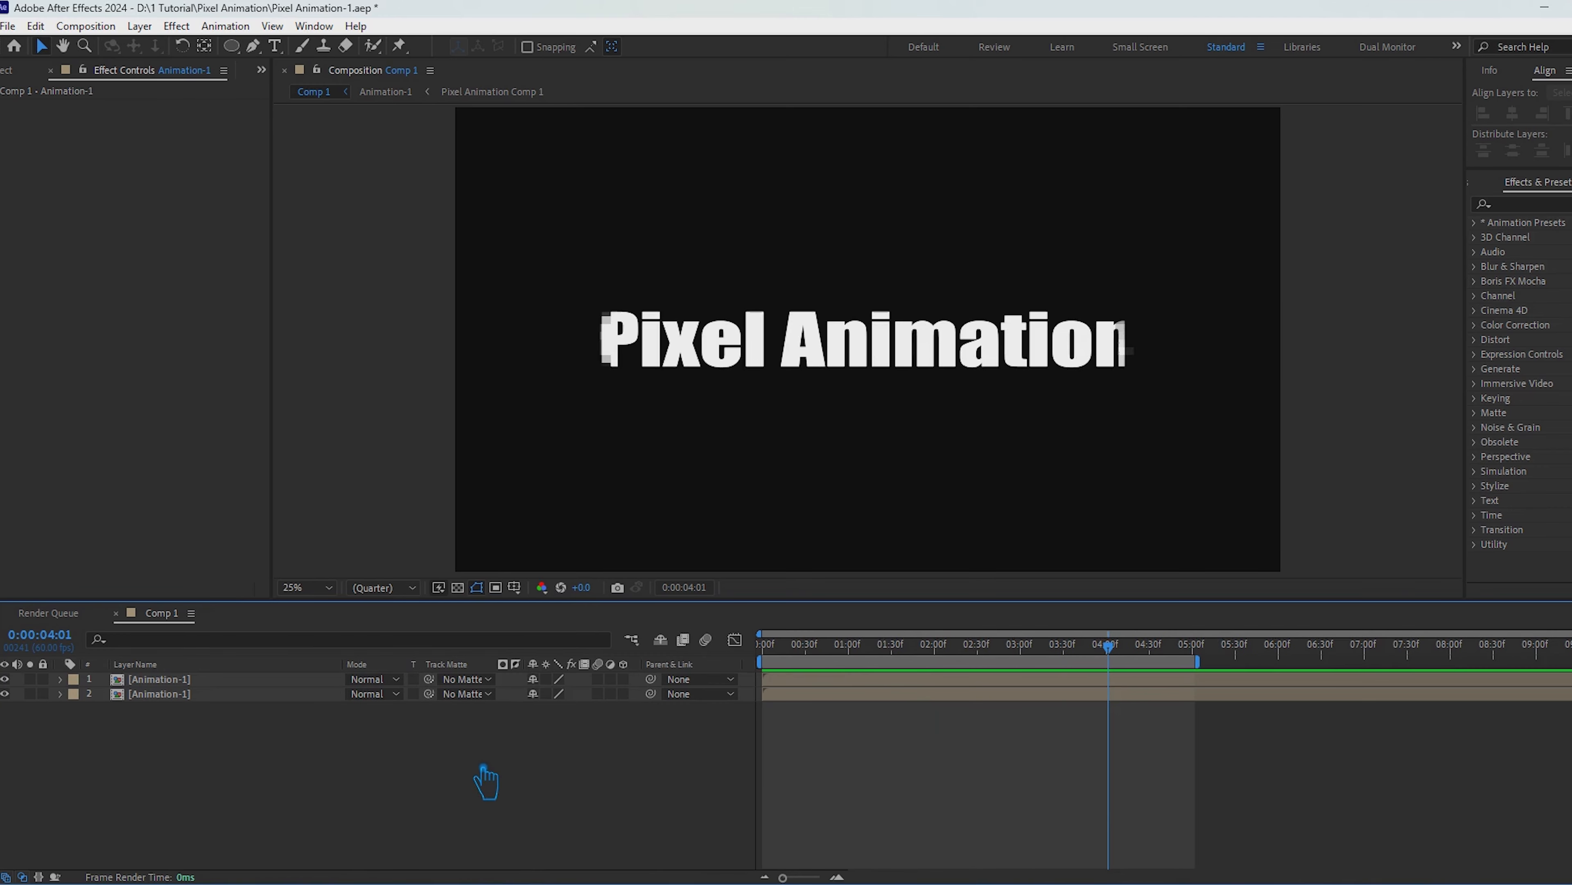
# Step: Set the upper Animation-1 layer as the lower one's track matte, invert the matte, and preview the result
pyautogui.click(176, 694)
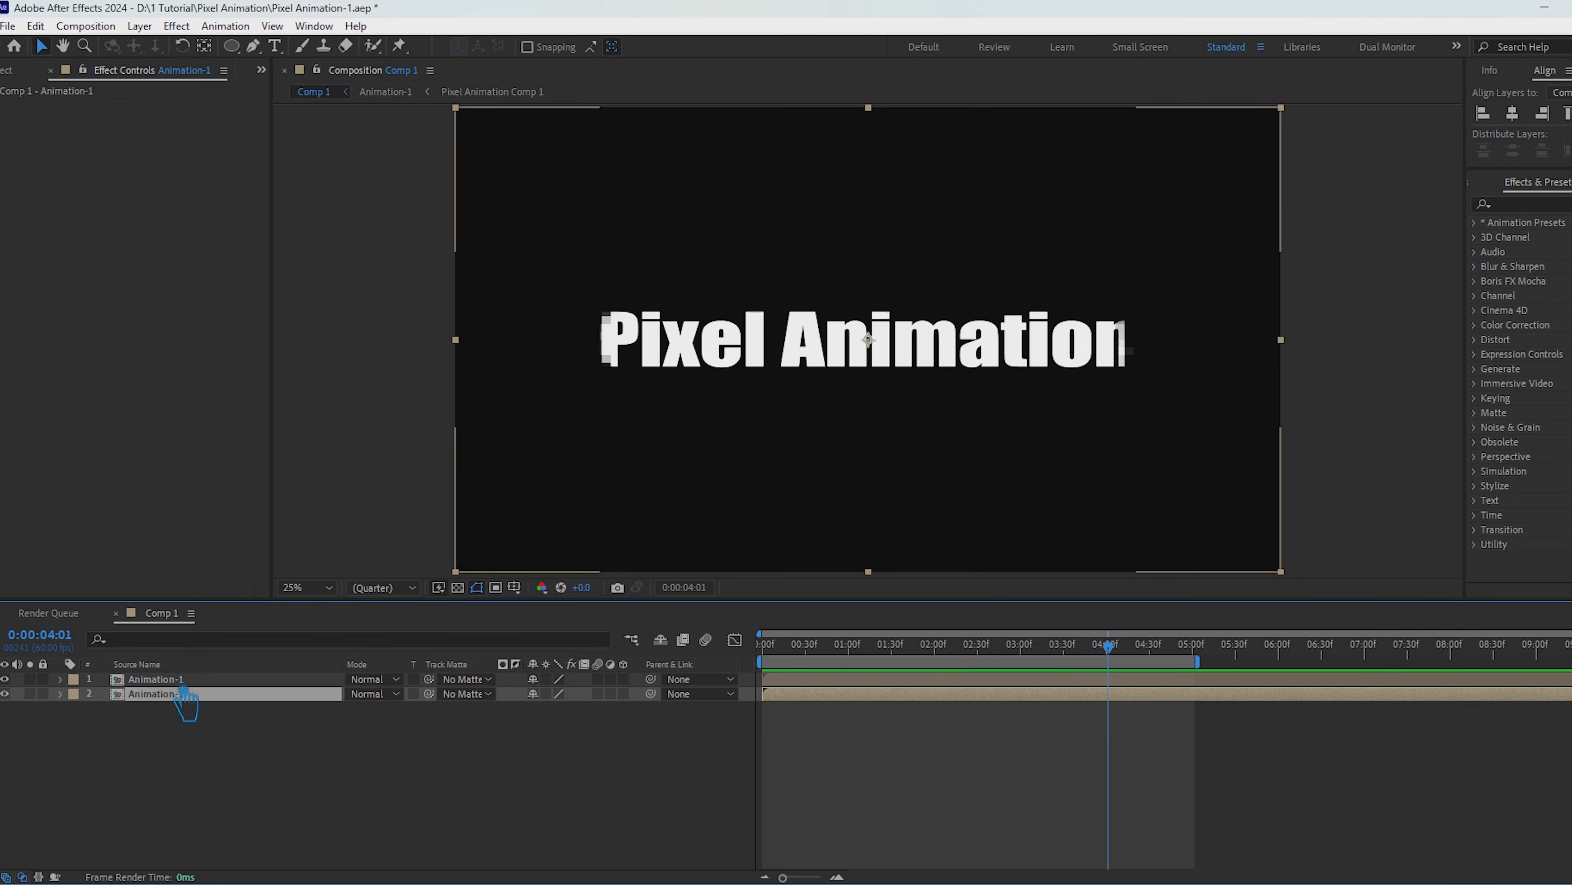
pyautogui.click(182, 683)
pyautogui.click(465, 693)
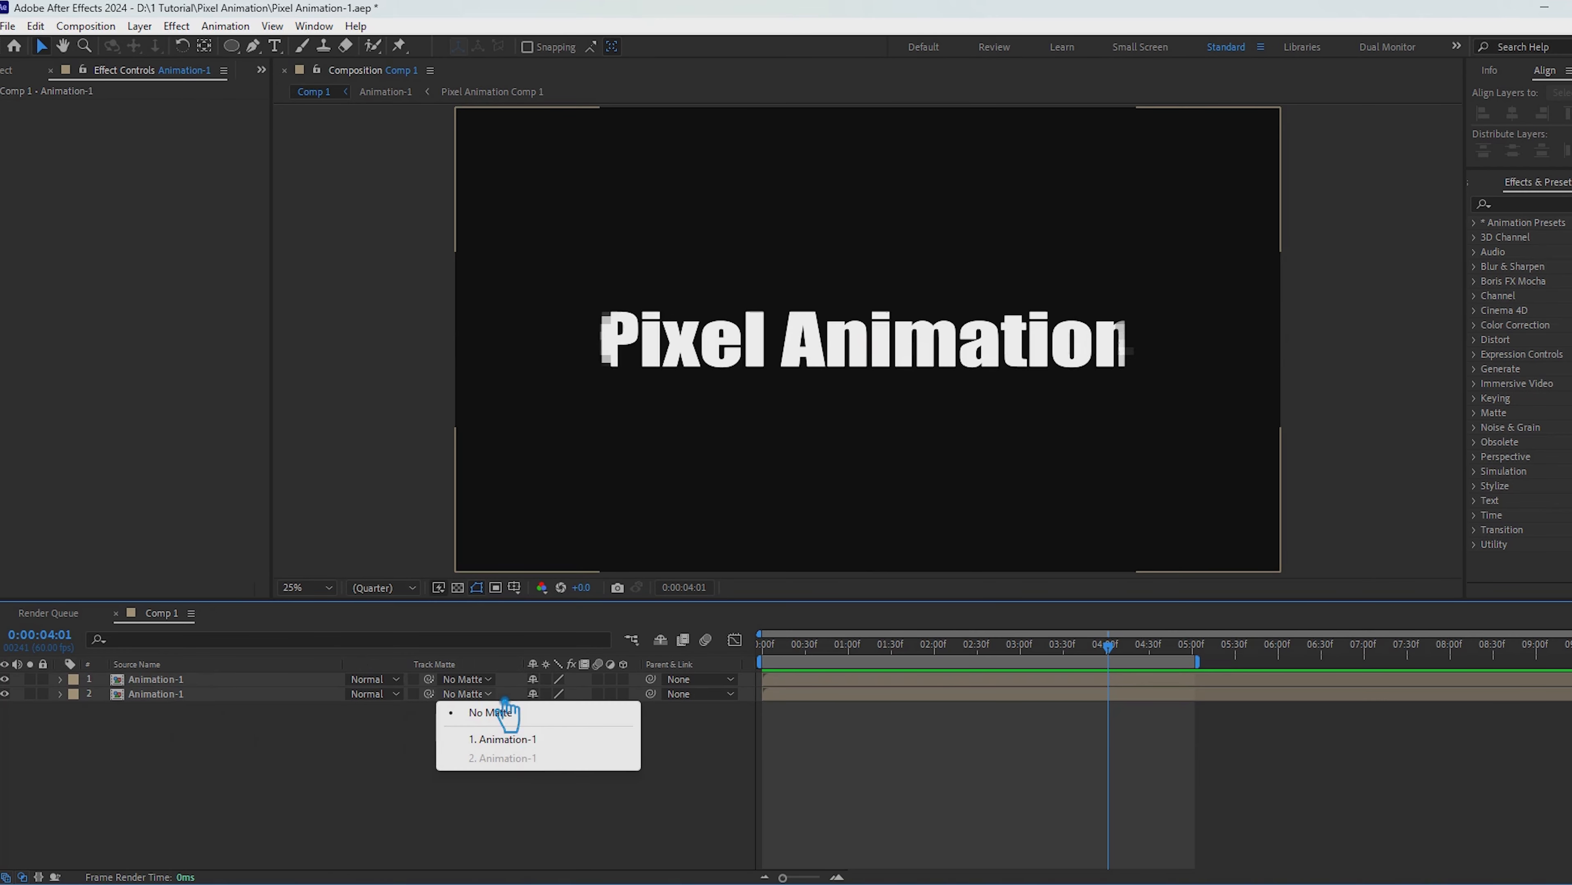
pyautogui.click(522, 737)
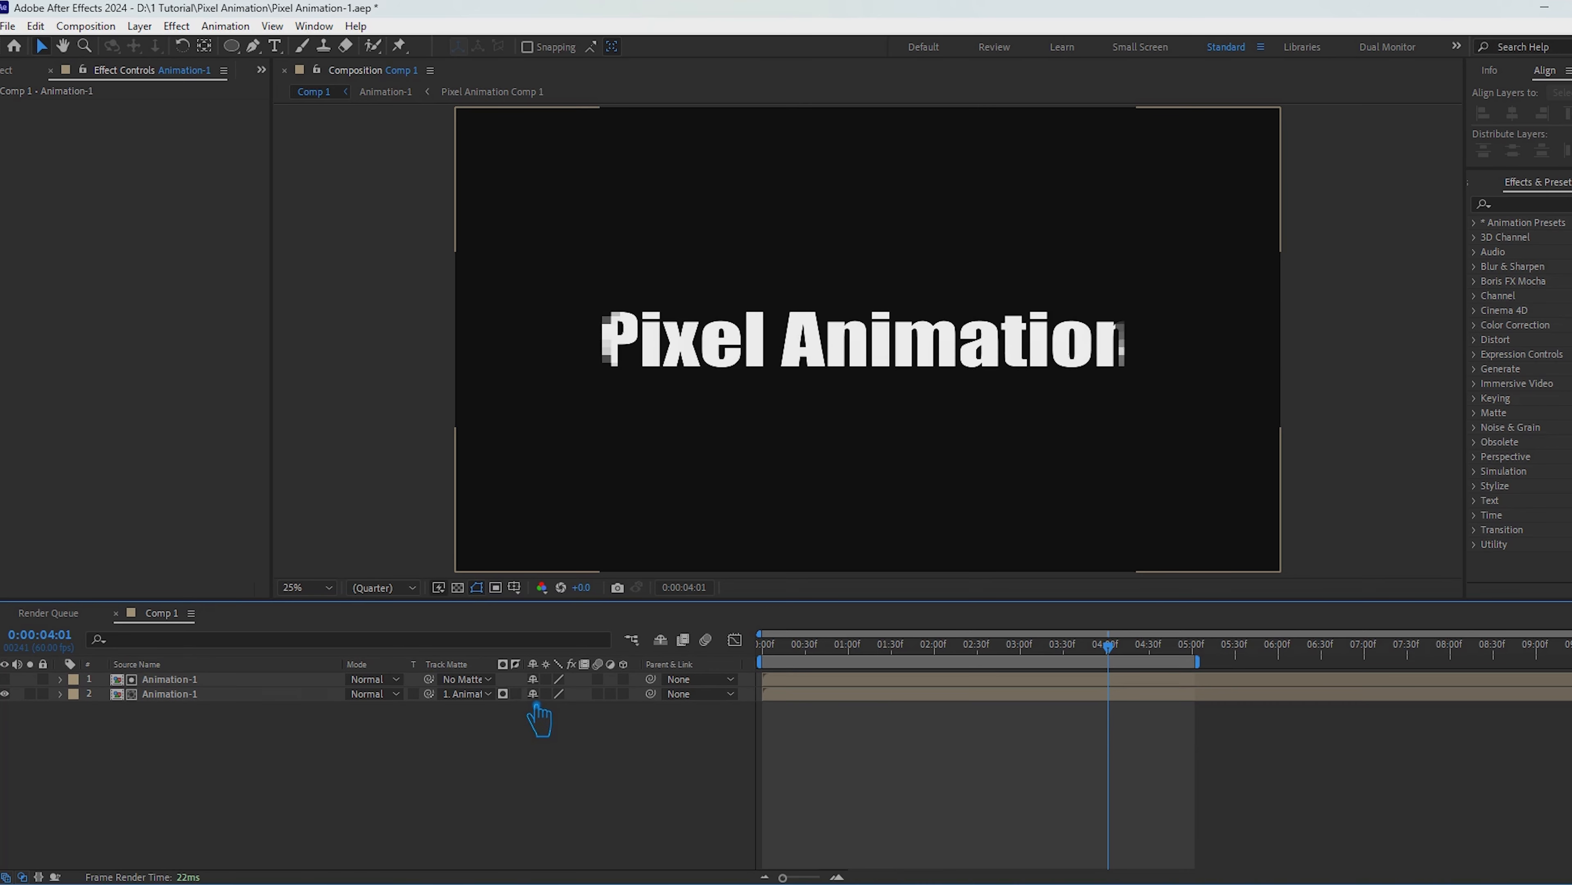
pyautogui.click(515, 694)
pyautogui.press('space')
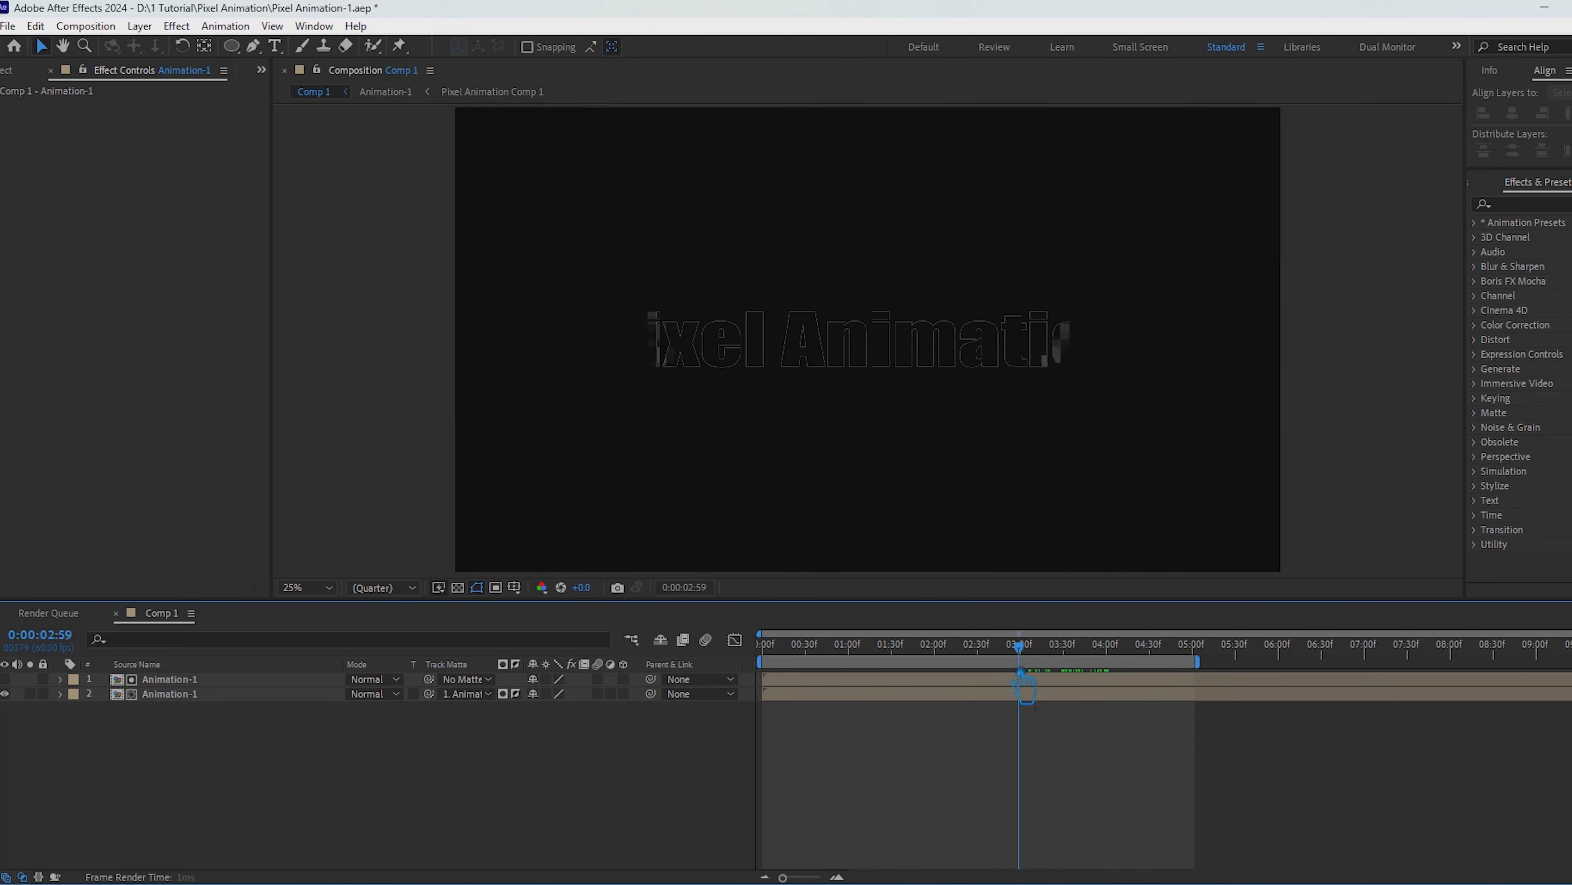
pyautogui.moveTo(1192, 703); pyautogui.dragTo(870, 703)
pyautogui.press('space')
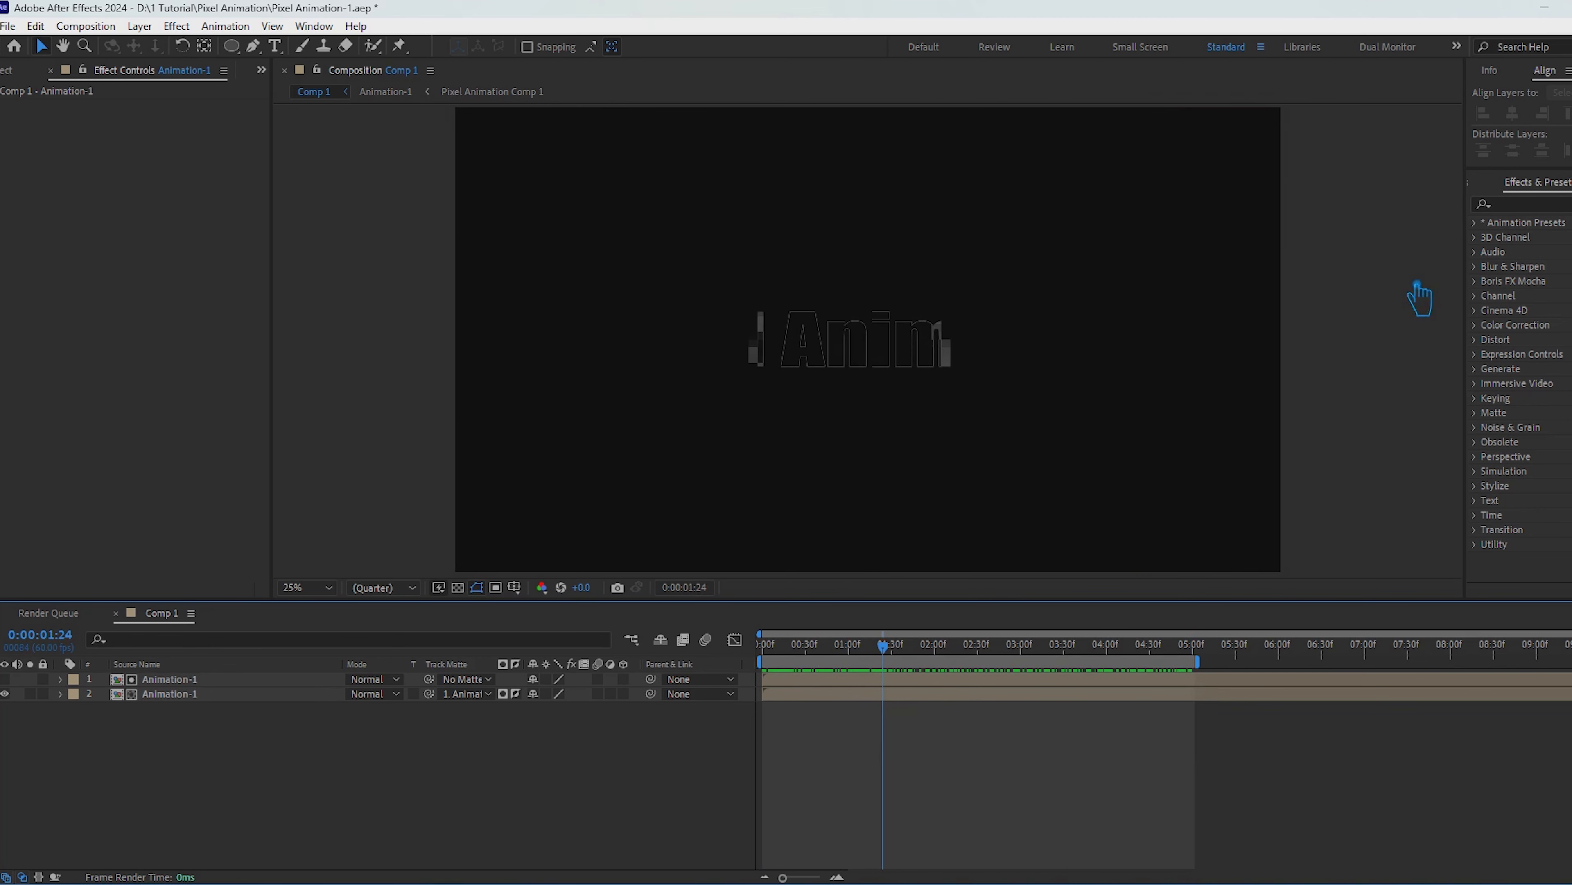
# Step: Find the Fill effect by searching for "fill" and apply it to the lower Animation-1 layer
pyautogui.click(1540, 228)
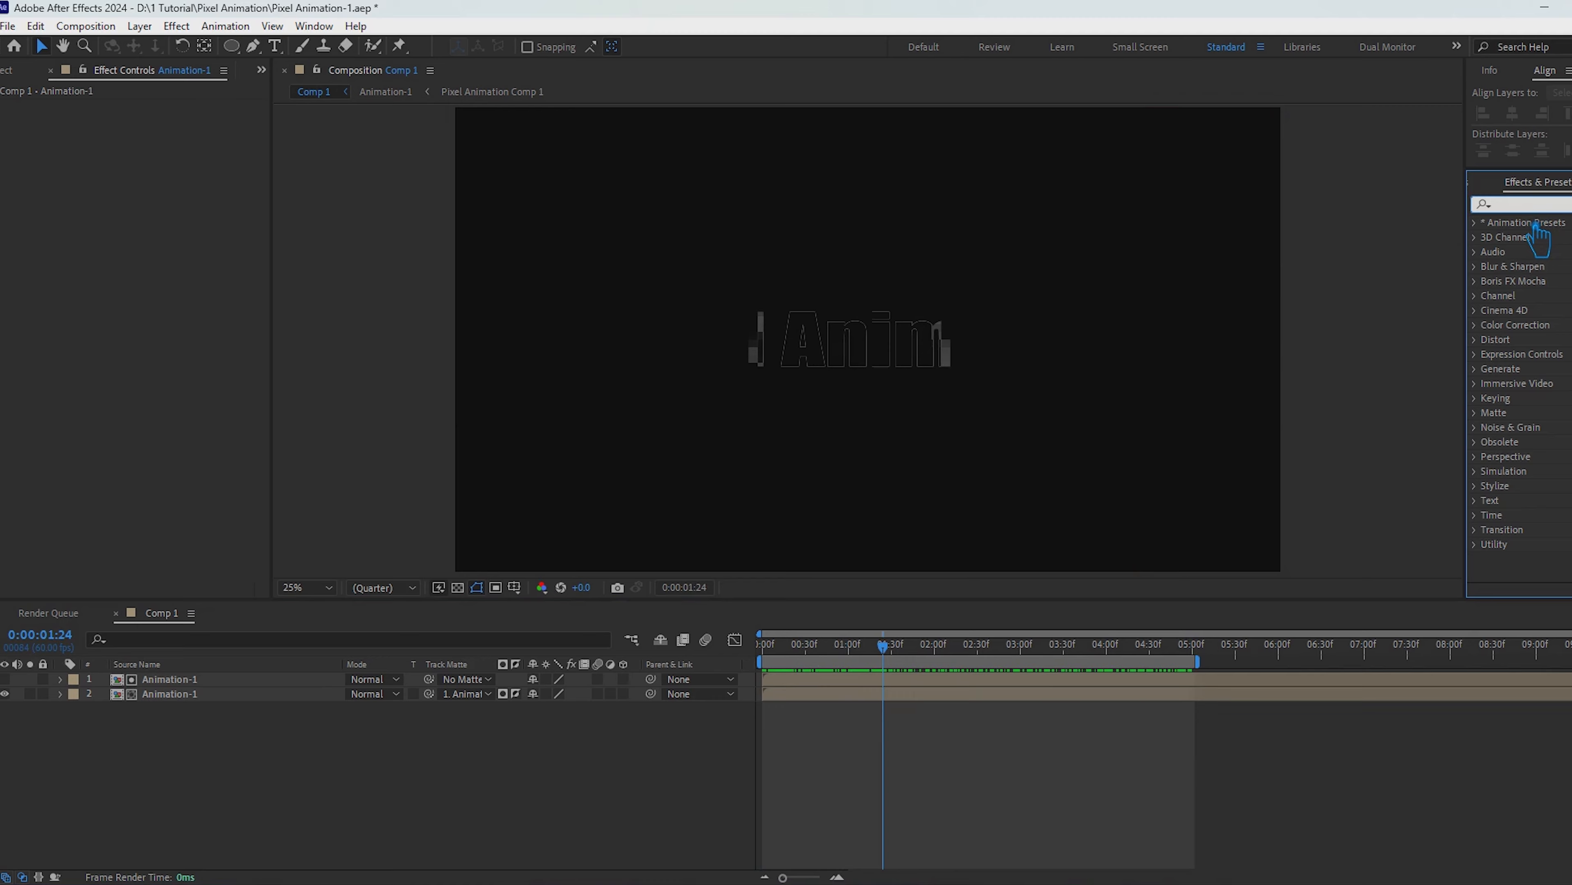
pyautogui.hotkey('ctrl', 'f')
pyautogui.write('fill')
pyautogui.moveTo(1535, 325); pyautogui.dragTo(184, 705)
# Step: Set the Fill colour on the lower Animation-1 layer to pale orange FFE6C9
pyautogui.click(155, 150)
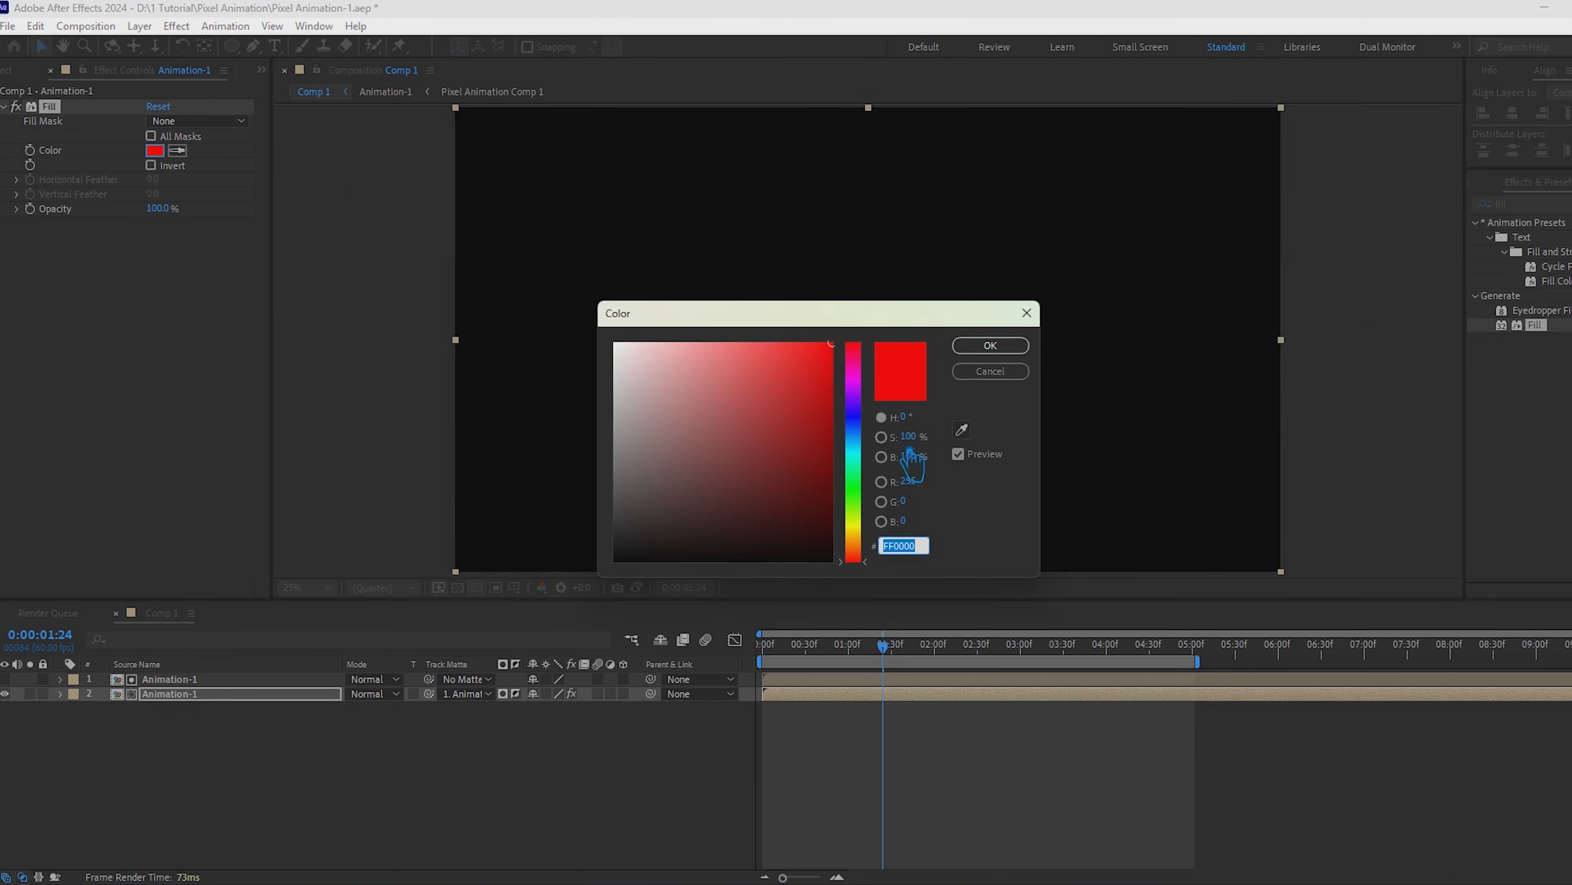
pyautogui.moveTo(869, 456)
pyautogui.mouseDown()
pyautogui.moveTo(867, 409)
pyautogui.moveTo(868, 543)
pyautogui.mouseUp()
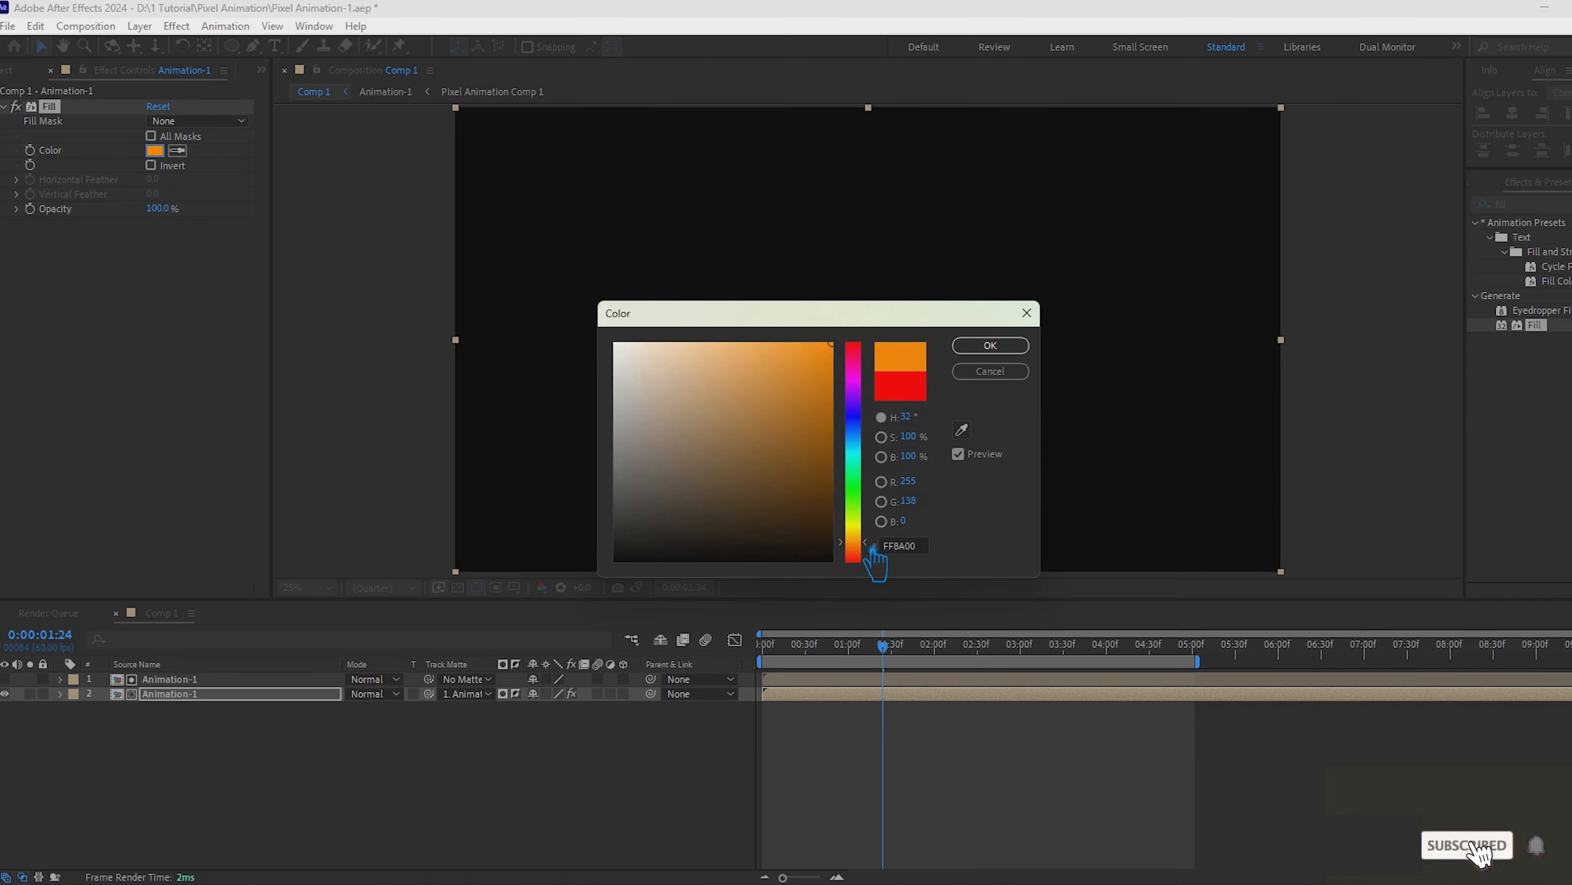
pyautogui.moveTo(768, 397); pyautogui.dragTo(712, 322)
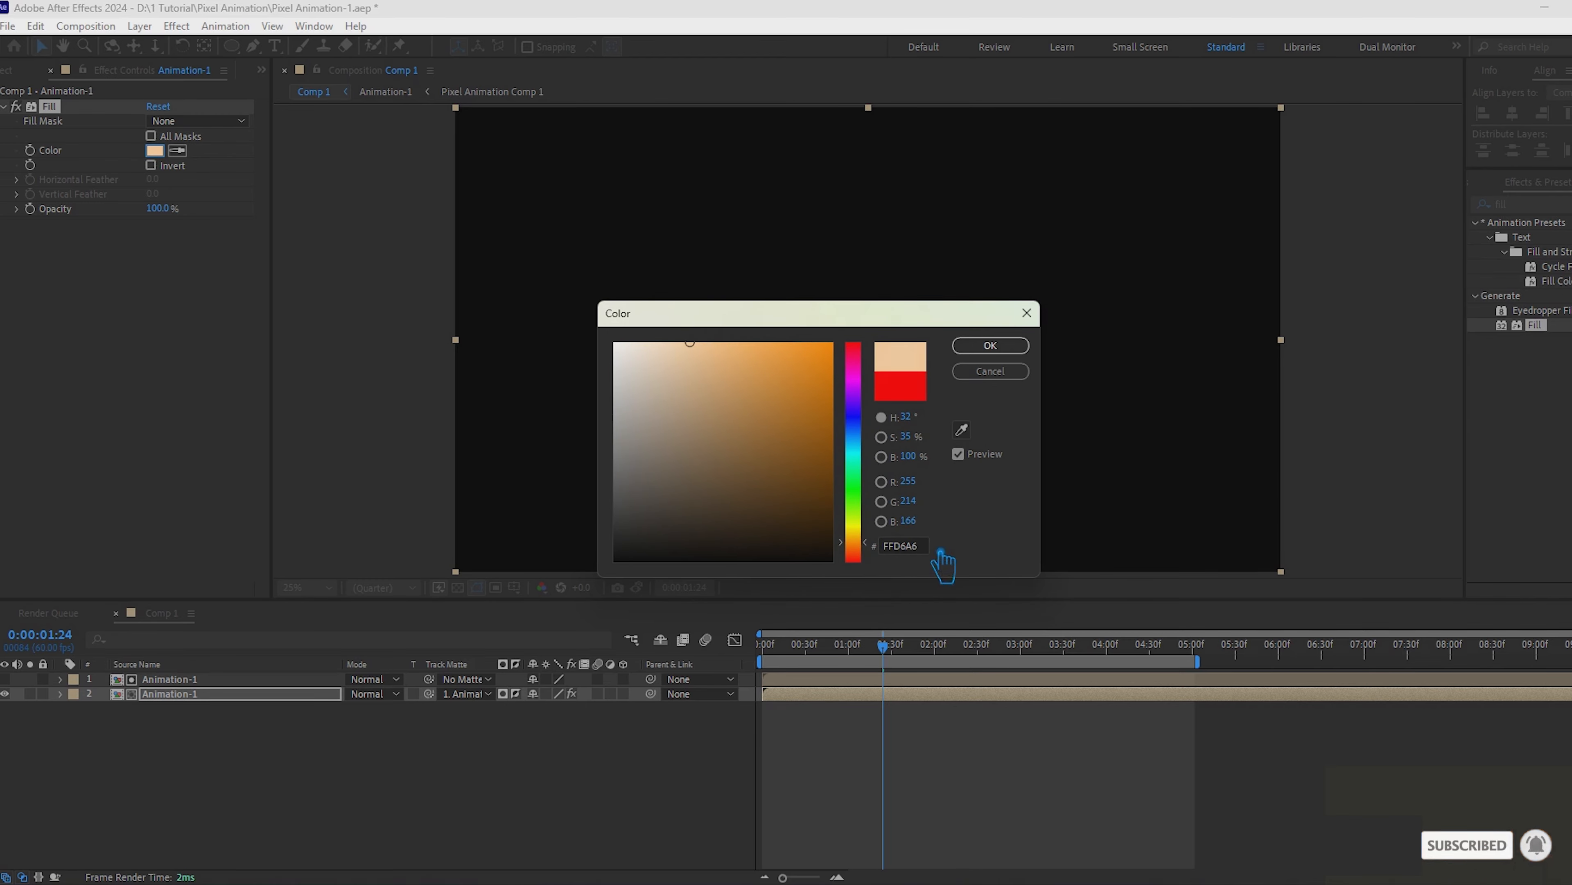
pyautogui.moveTo(925, 547); pyautogui.dragTo(807, 550)
pyautogui.click(998, 351)
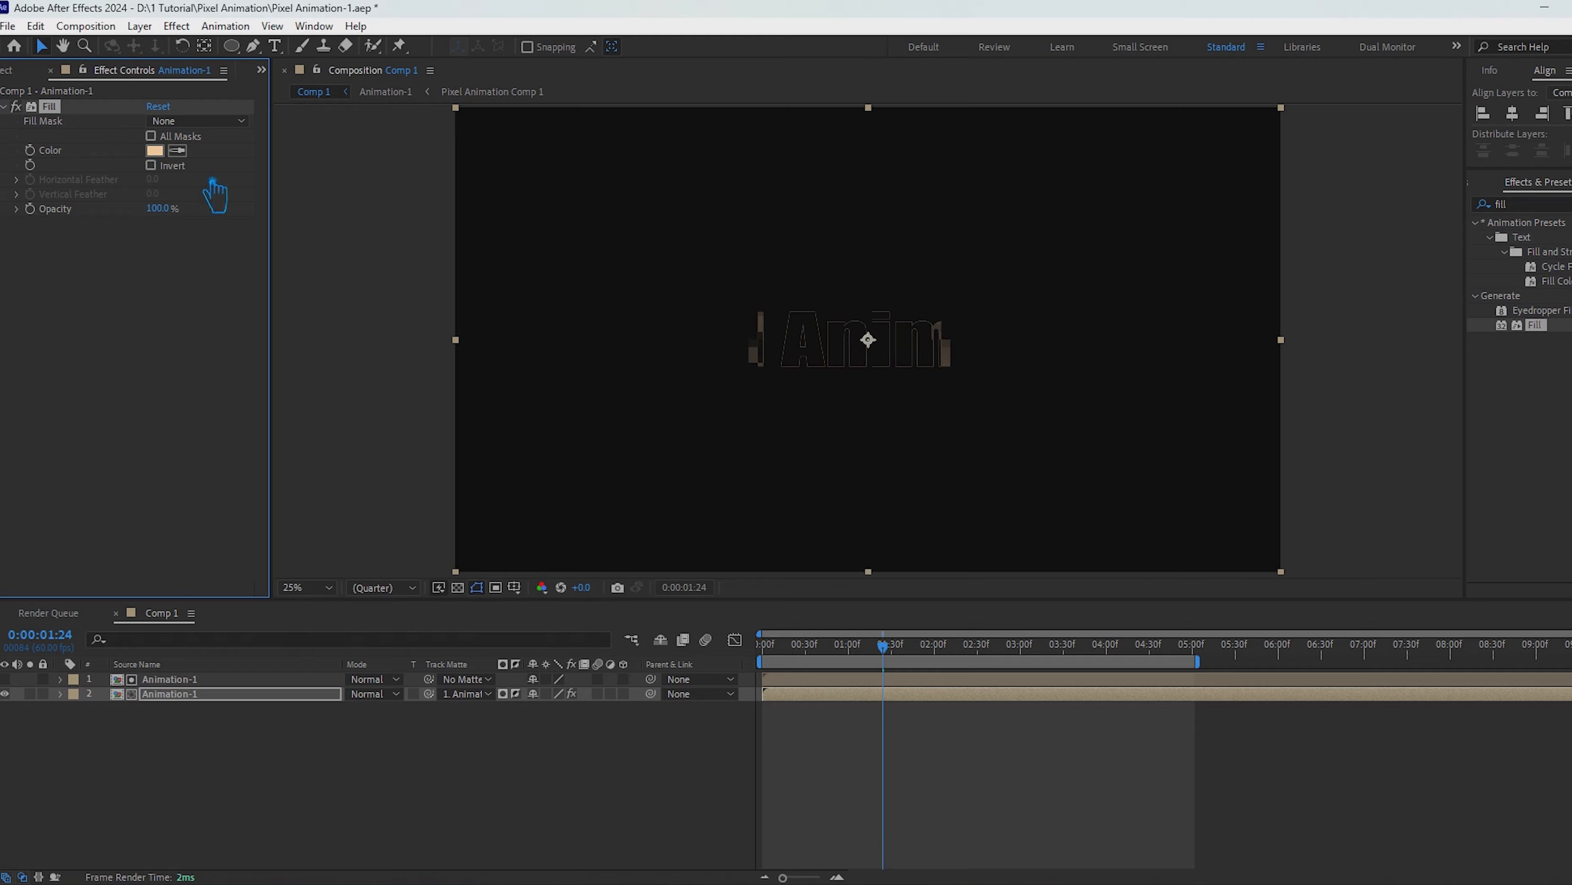
pyautogui.click(154, 150)
pyautogui.moveTo(716, 337); pyautogui.dragTo(676, 333)
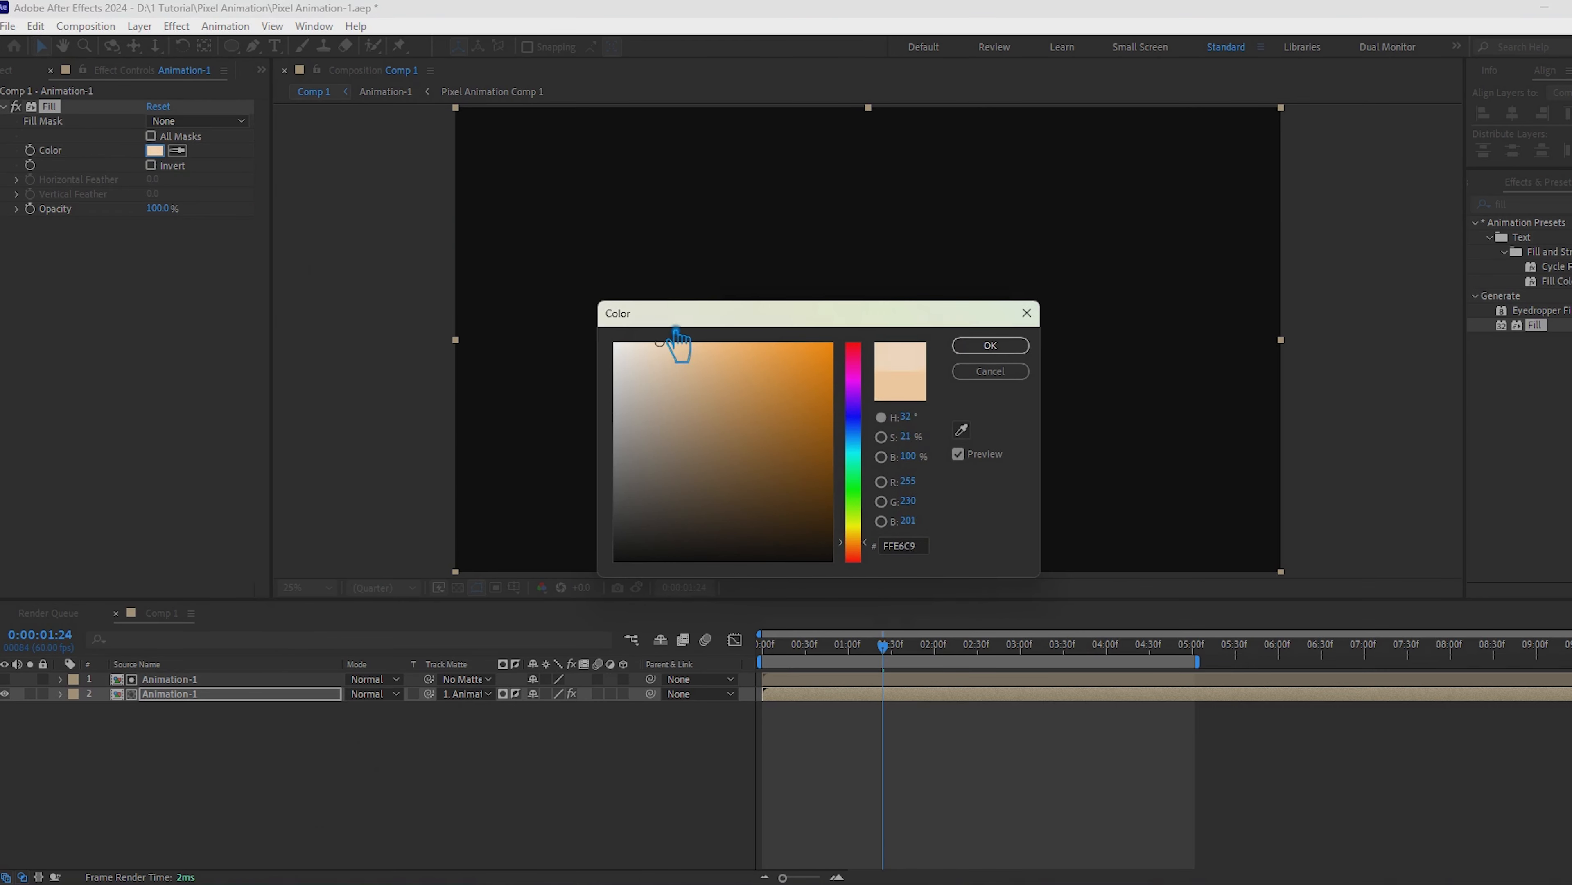
pyautogui.click(929, 546)
pyautogui.click(1003, 346)
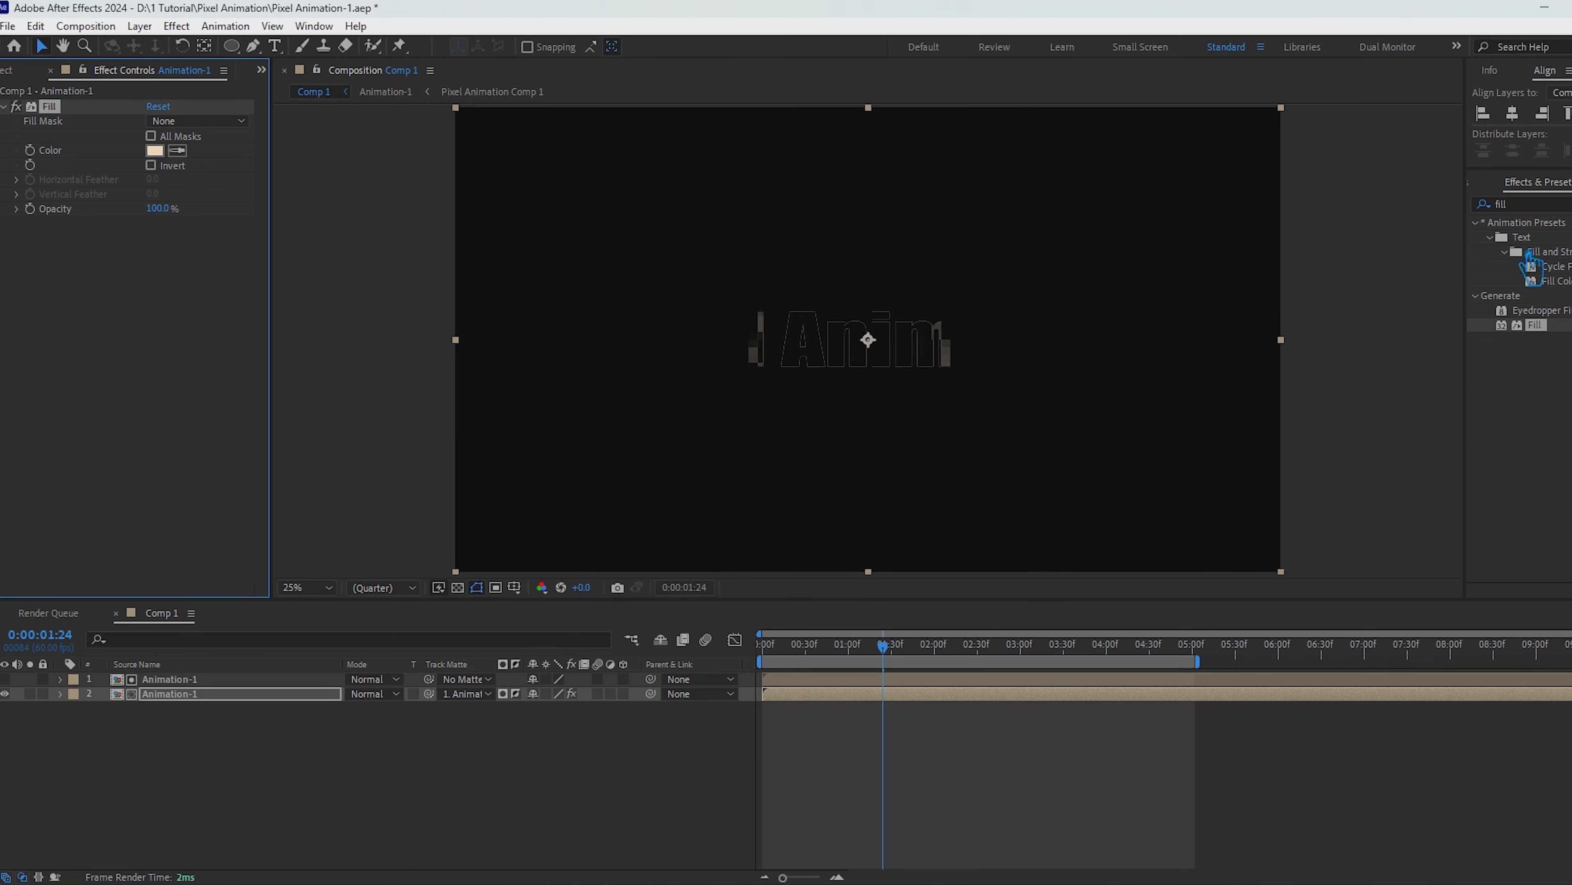
# Step: Find the Minimax effect by searching for "mini" and apply it to the lower Animation-1 layer
pyautogui.click(1562, 205)
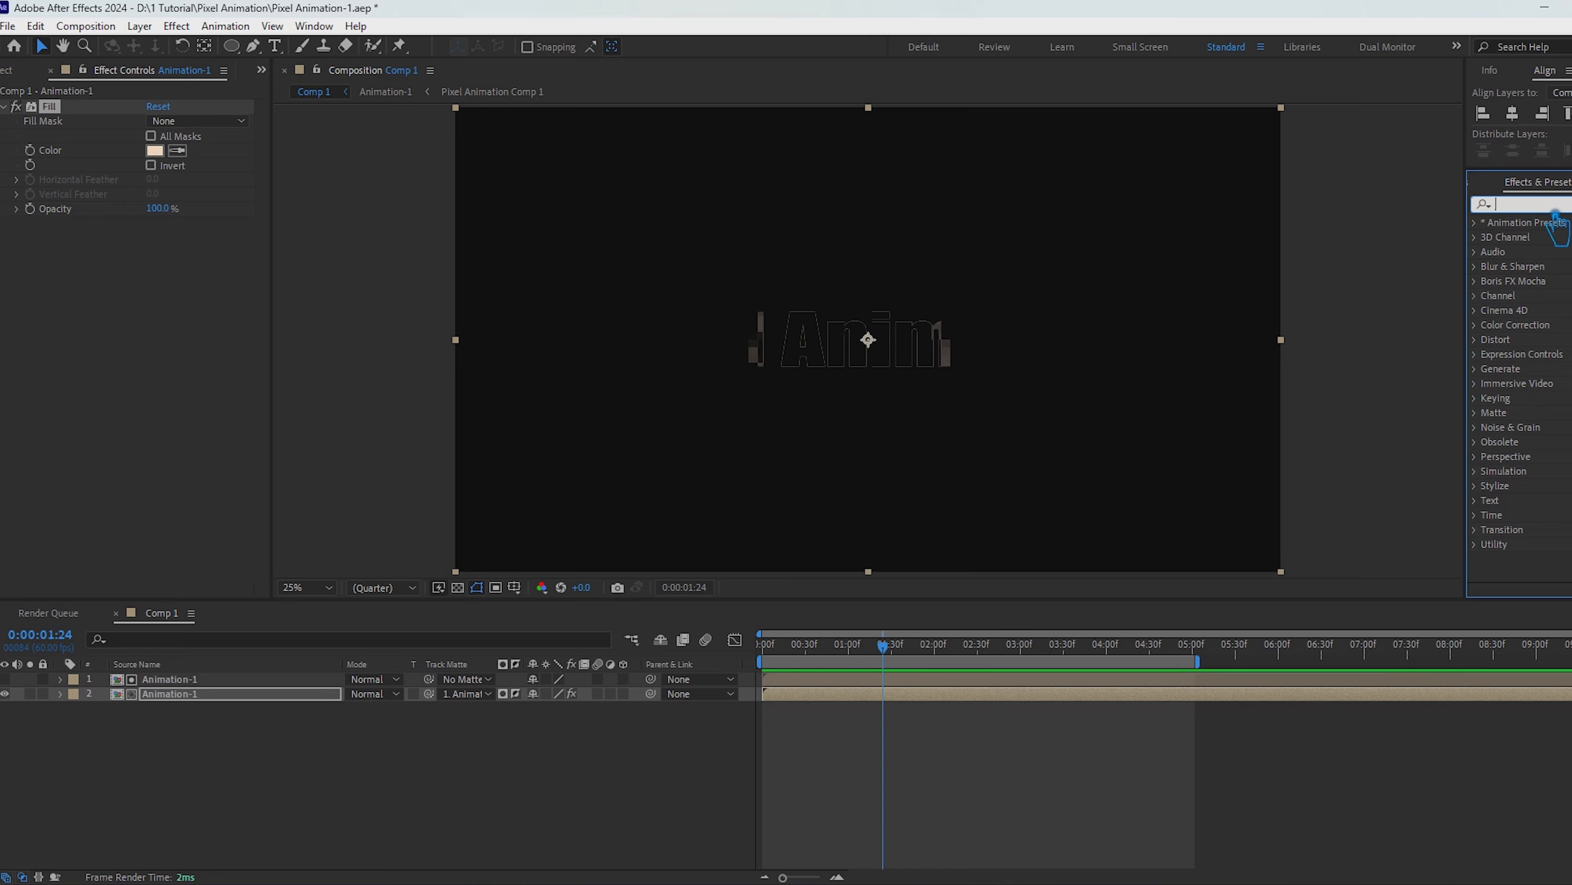
pyautogui.write('max')
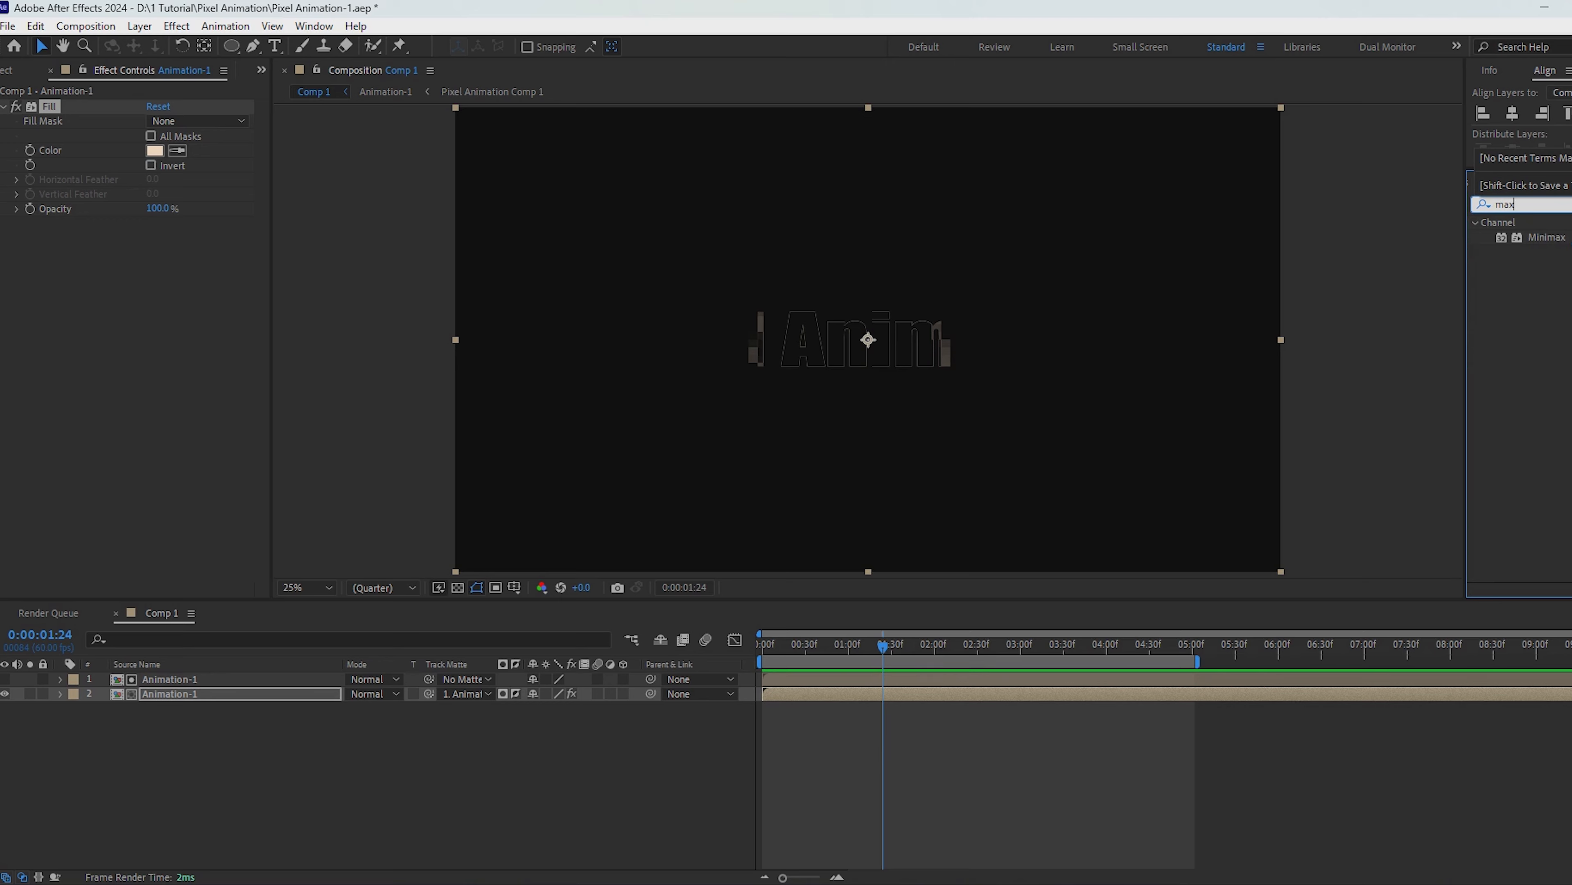
pyautogui.press('BackSpace')
pyautogui.write('ni')
pyautogui.press('BackSpace')
pyautogui.press('BackSpace')
pyautogui.press('BackSpace')
pyautogui.write('ini')
pyautogui.moveTo(1546, 237); pyautogui.dragTo(193, 693)
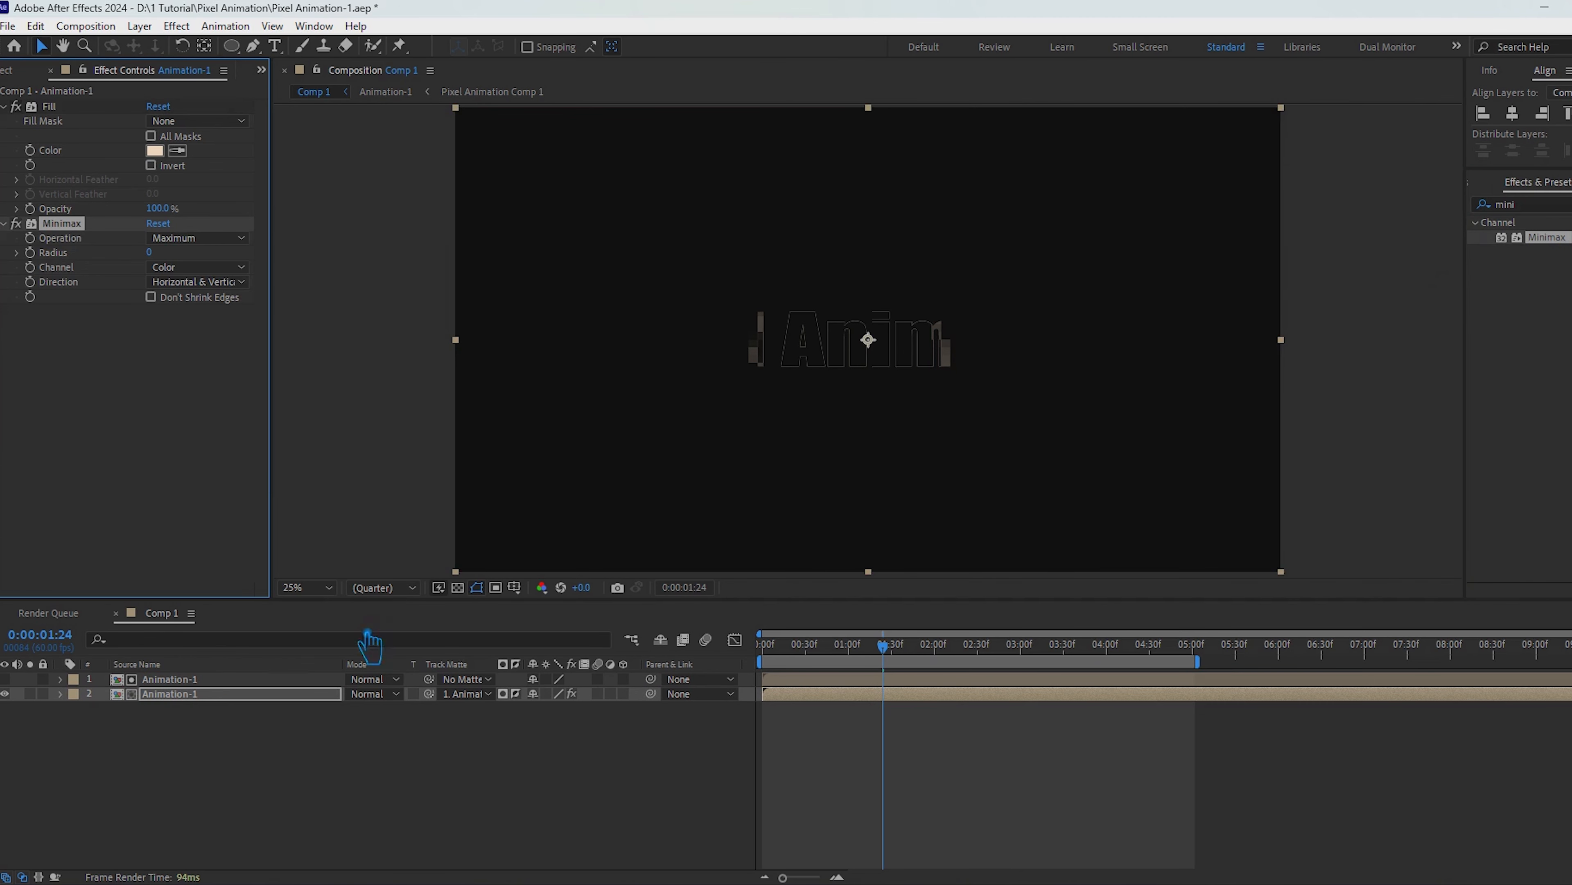
# Step: Set Minimax to the Minimum operation on the Alpha channel with a radius of 2, and preview the pixel edge
pyautogui.click(186, 238)
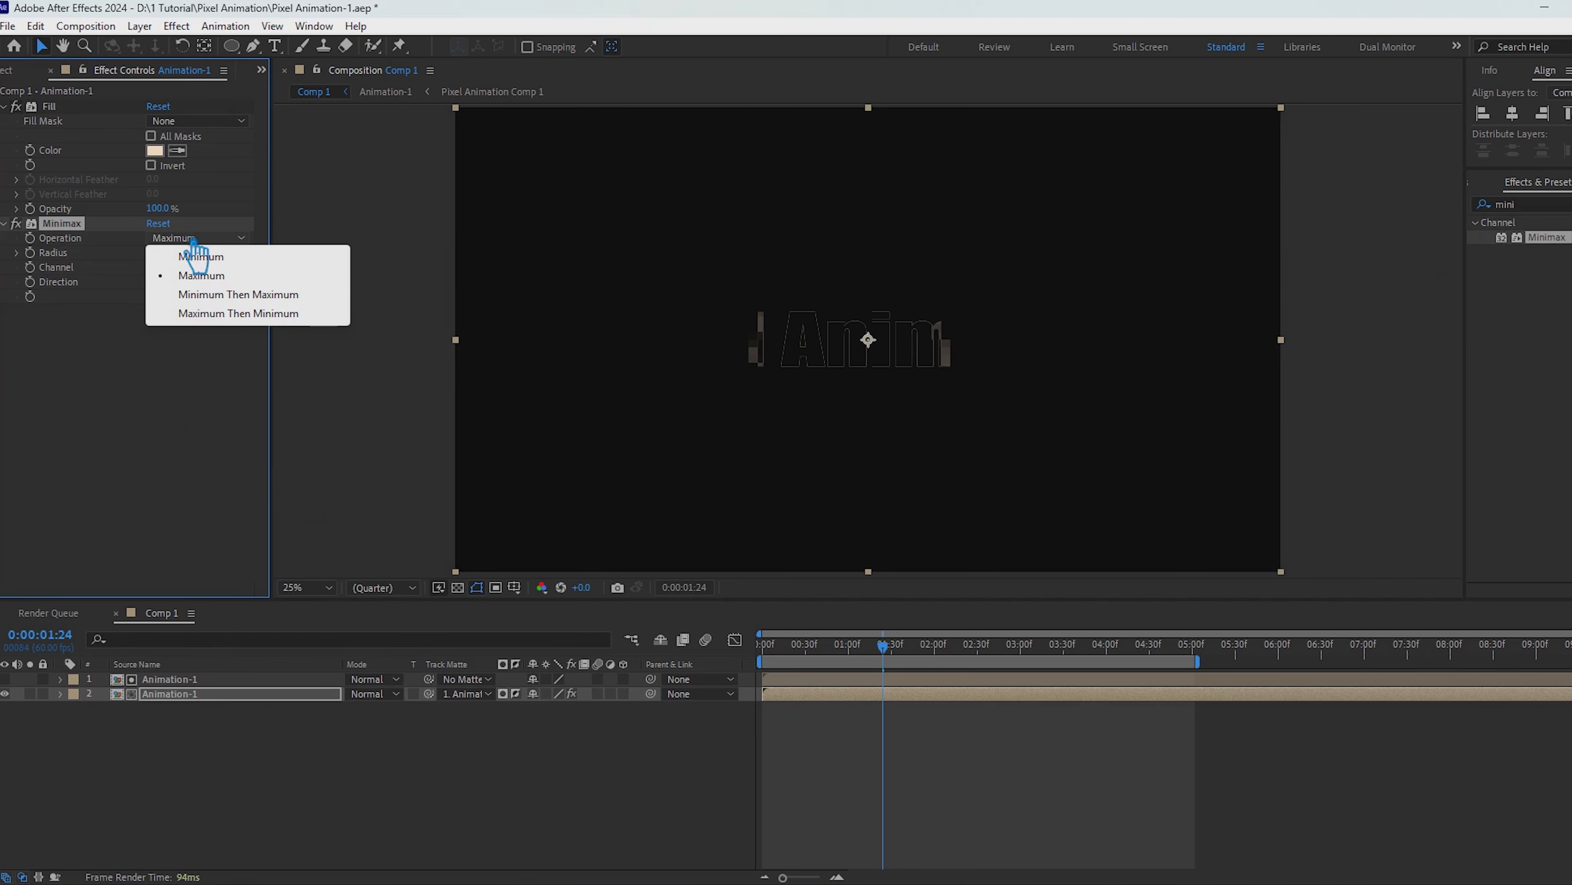
pyautogui.click(233, 258)
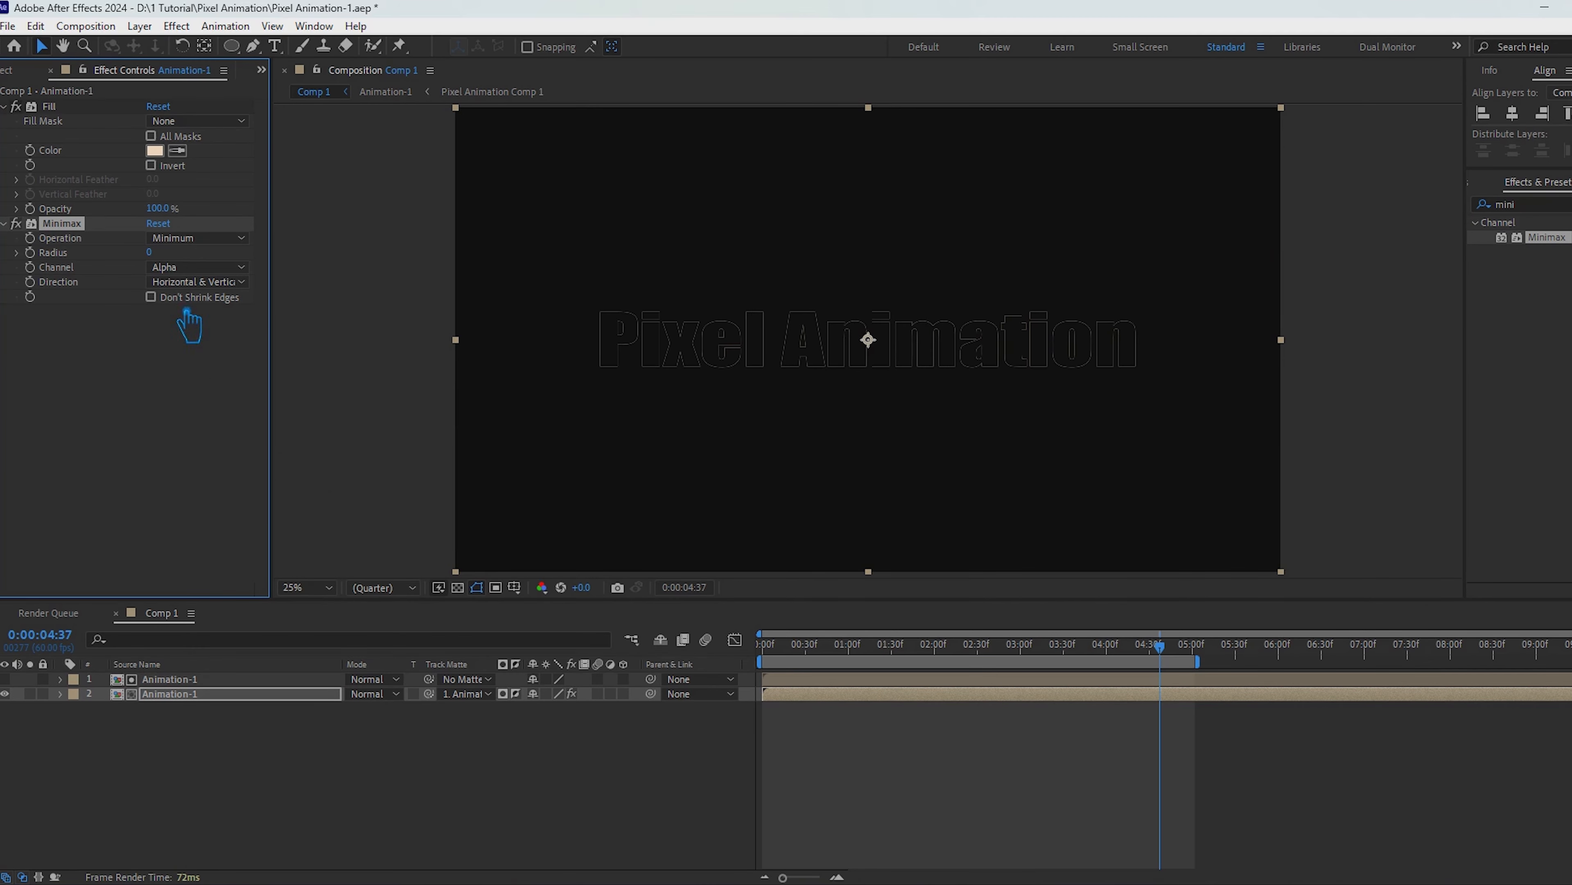
pyautogui.press('Return')
pyautogui.moveTo(1159, 646); pyautogui.dragTo(1001, 669)
pyautogui.click(149, 252)
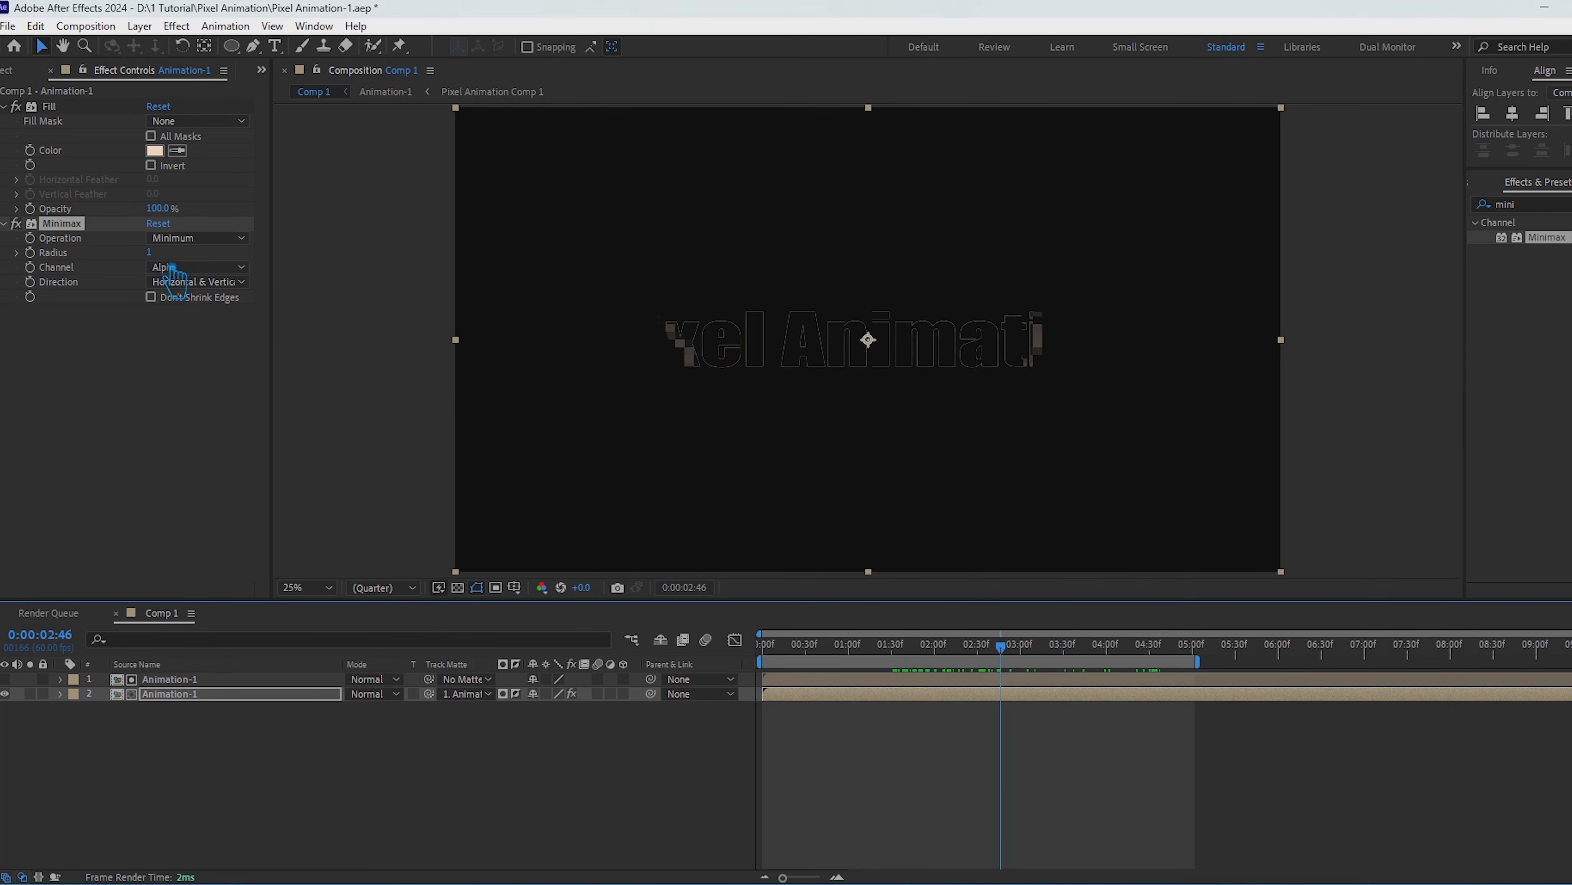
pyautogui.press('Return')
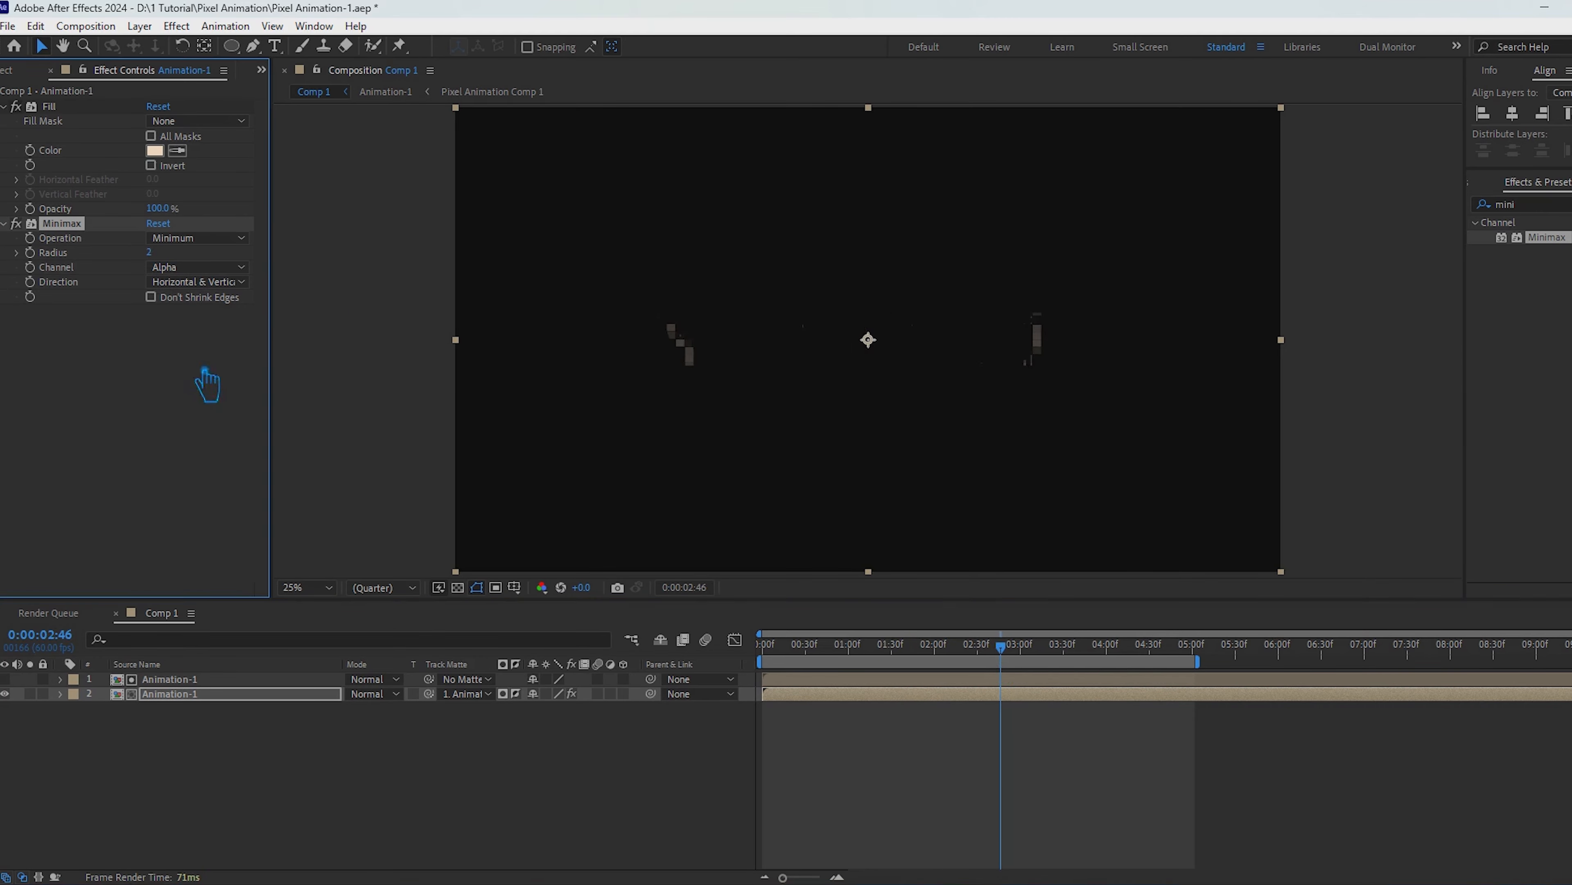
pyautogui.click(449, 814)
pyautogui.moveTo(1003, 669); pyautogui.dragTo(837, 673)
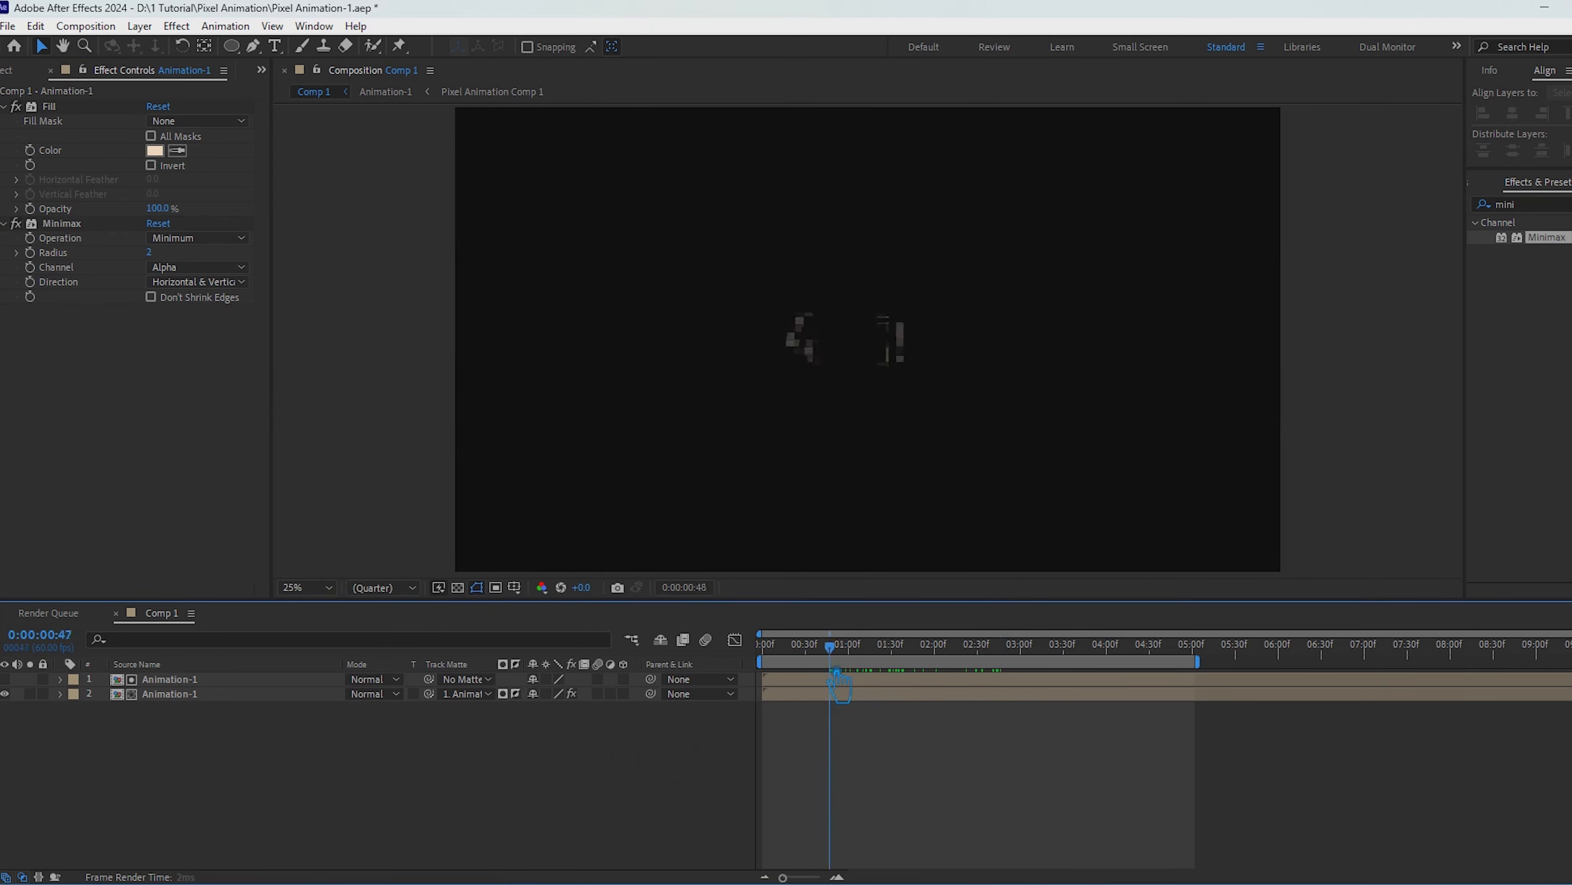
pyautogui.press('space')
# Step: Try a white Fill colour on the lower Animation-1 layer, and undo the change
pyautogui.click(165, 158)
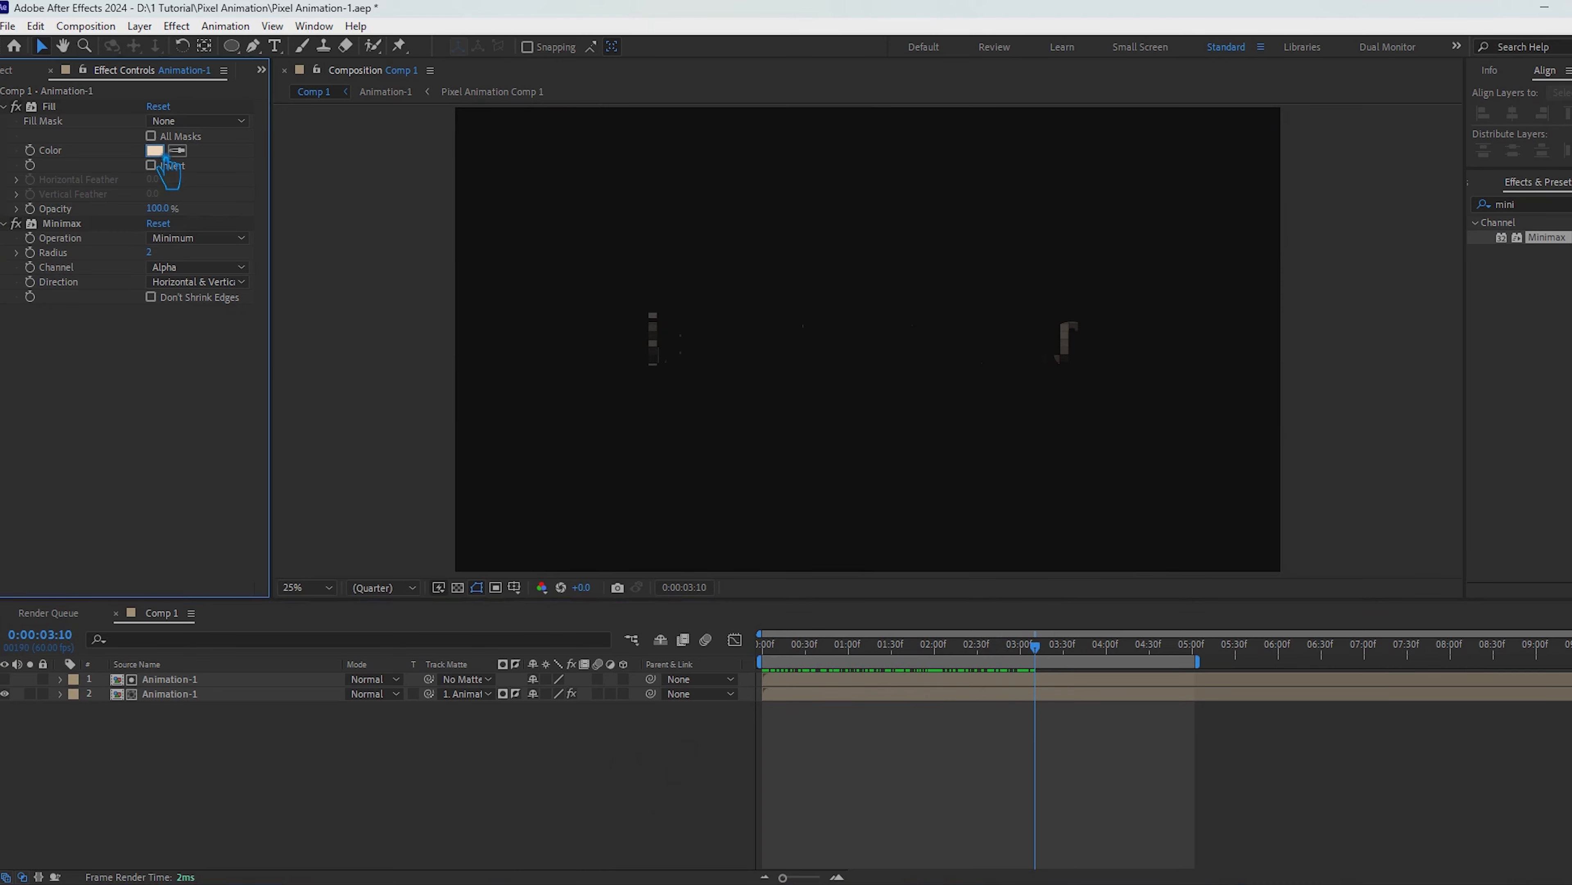
pyautogui.click(1007, 362)
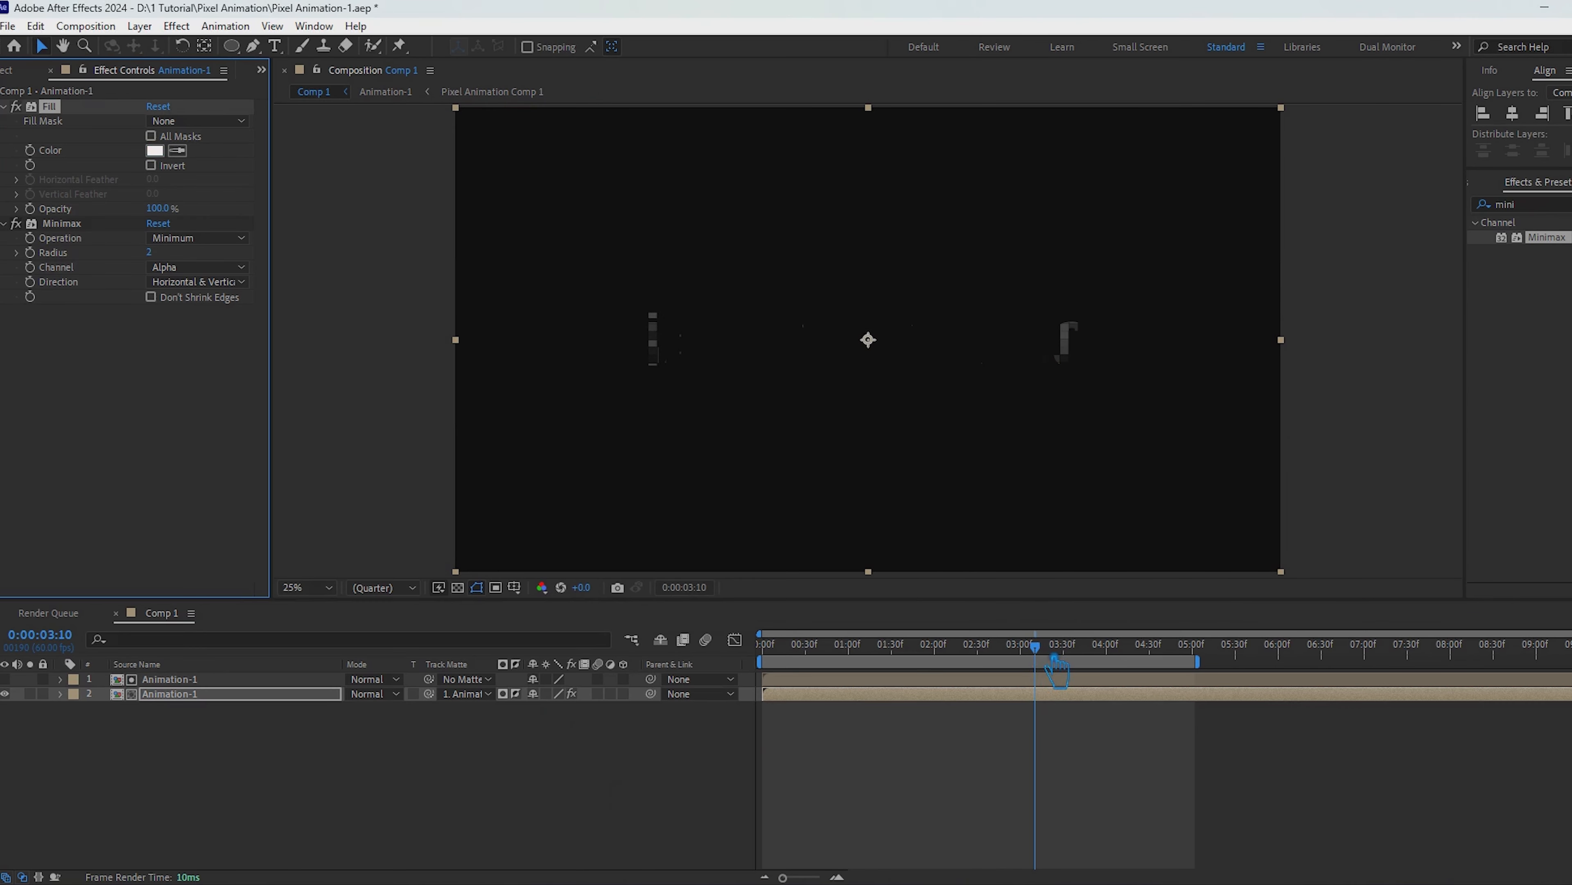
pyautogui.moveTo(1036, 647); pyautogui.dragTo(761, 653)
pyautogui.press('=')
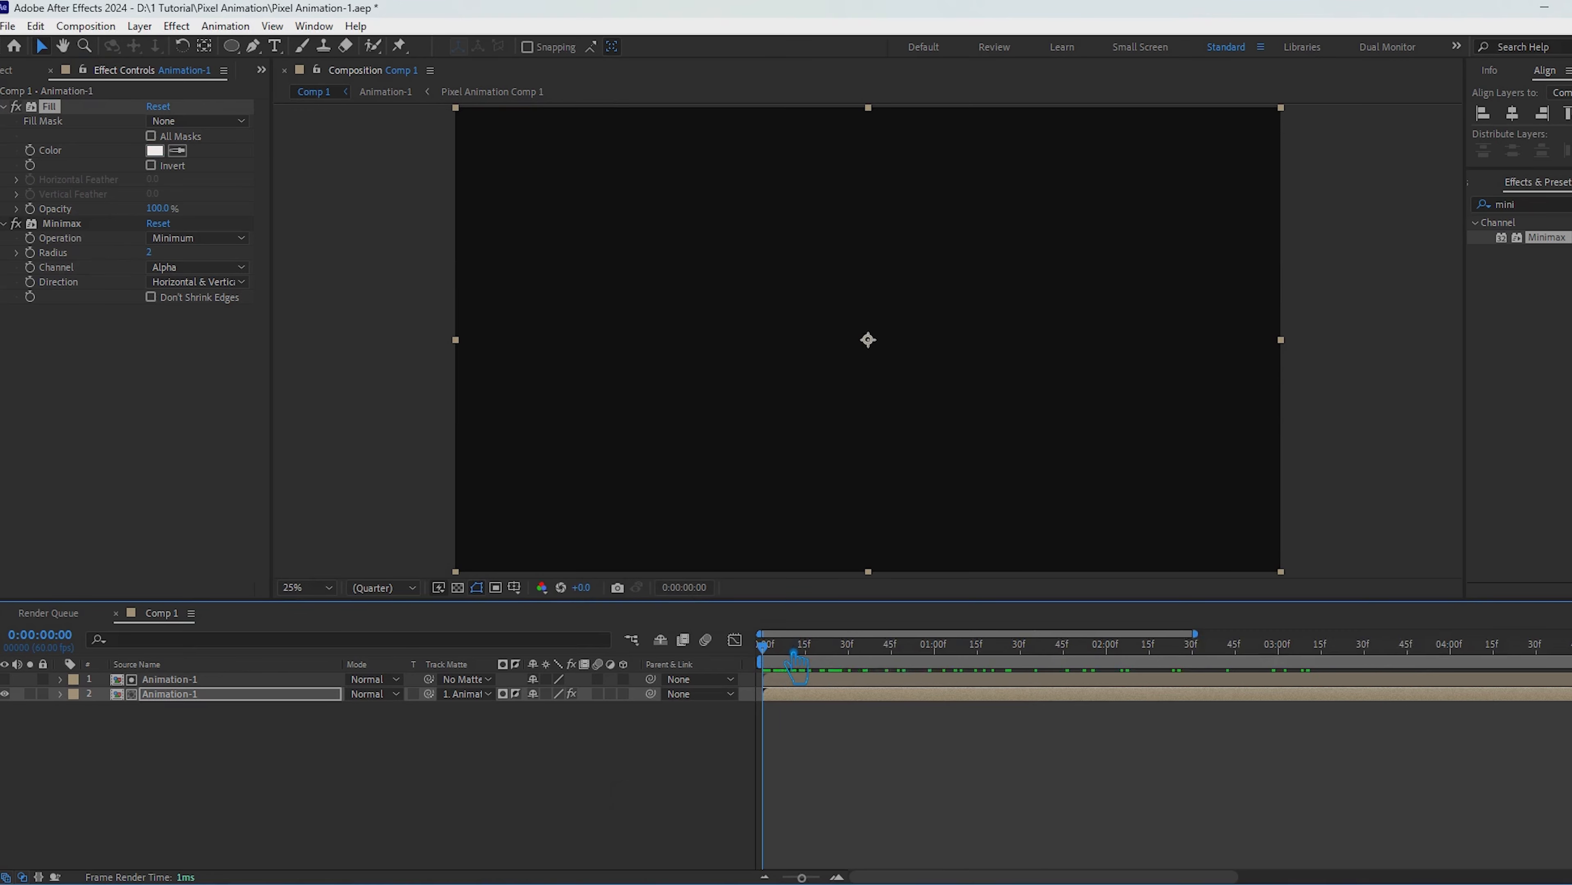
pyautogui.press('=')
pyautogui.press('=')
pyautogui.hotkey('ctrl', 'z')
# Step: Deepen the Fill to a more saturated light orange and delay the upper Animation-1 layer by about 15 frames
pyautogui.click(163, 153)
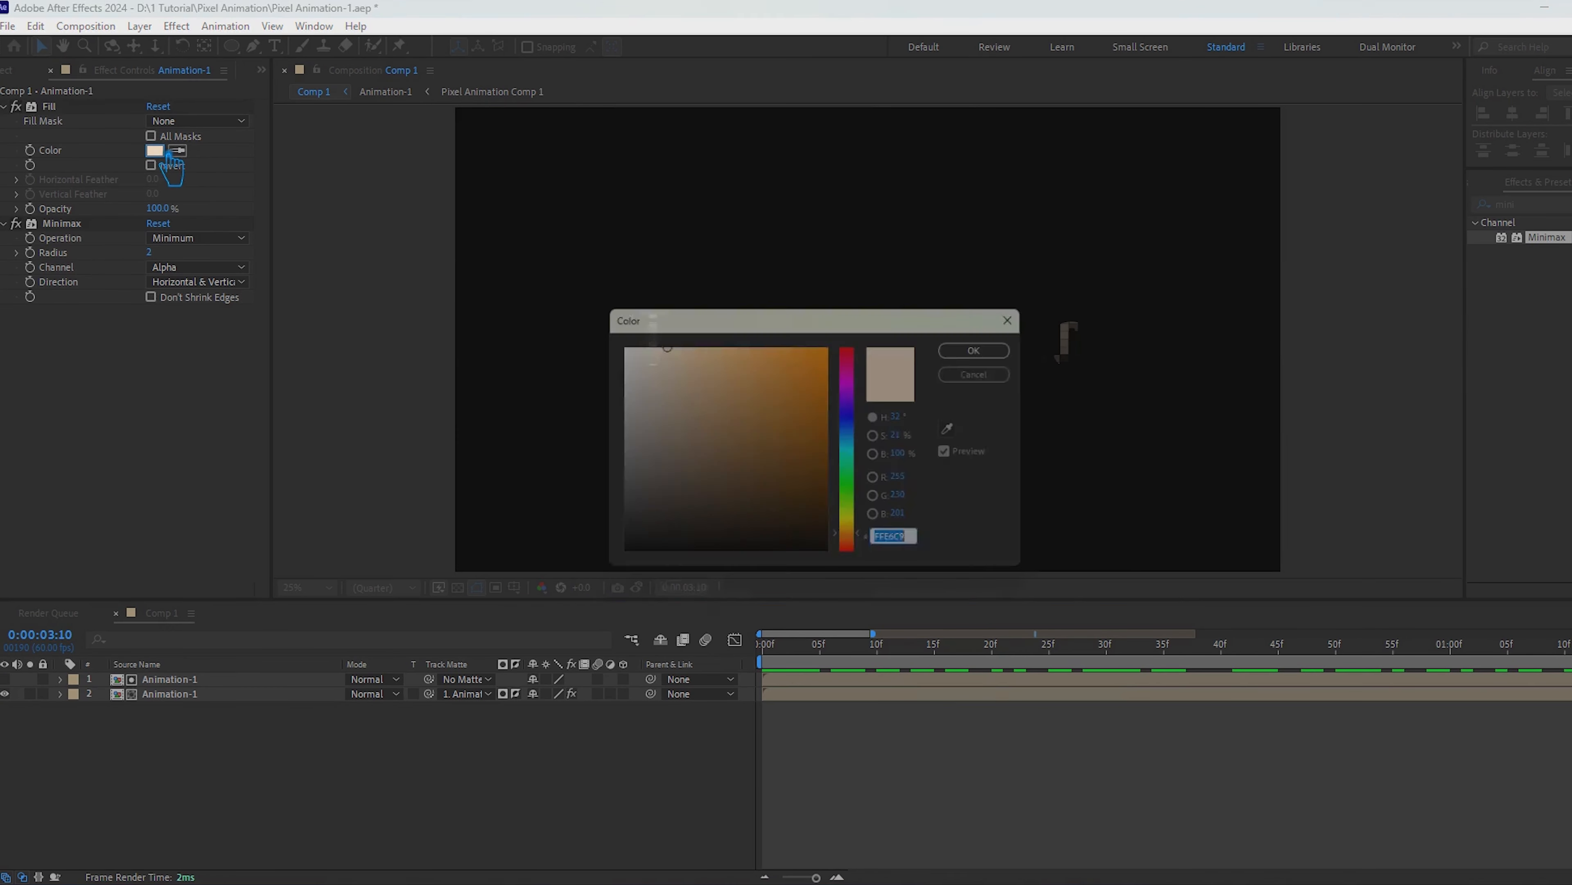
pyautogui.click(973, 350)
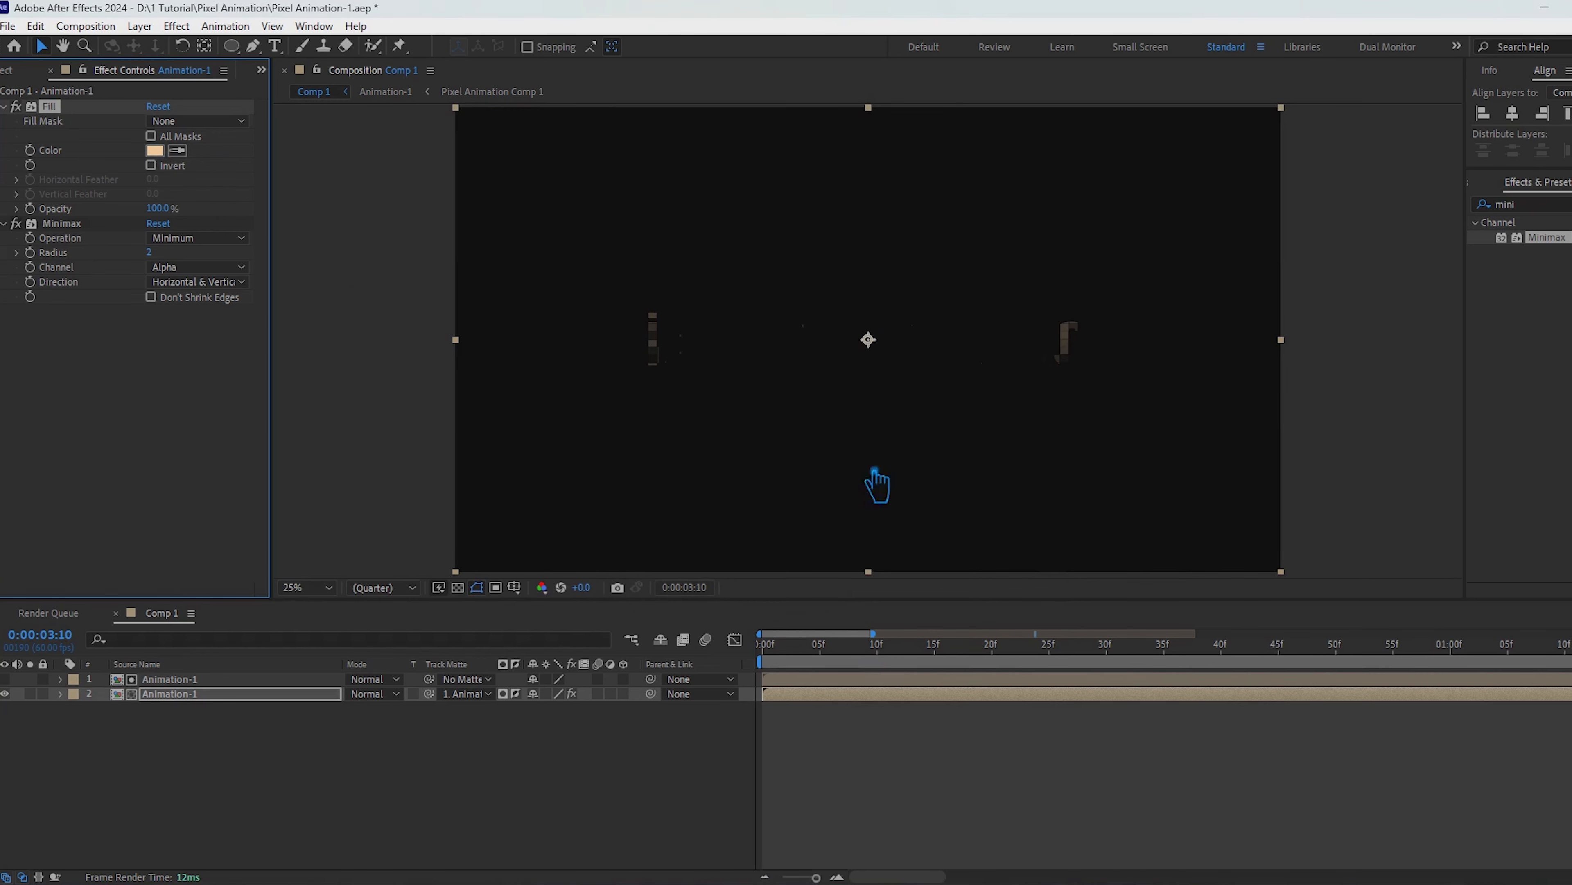
pyautogui.moveTo(814, 682); pyautogui.dragTo(979, 701)
pyautogui.click(747, 775)
pyautogui.click(570, 836)
pyautogui.press('-')
pyautogui.press('-')
pyautogui.press('-')
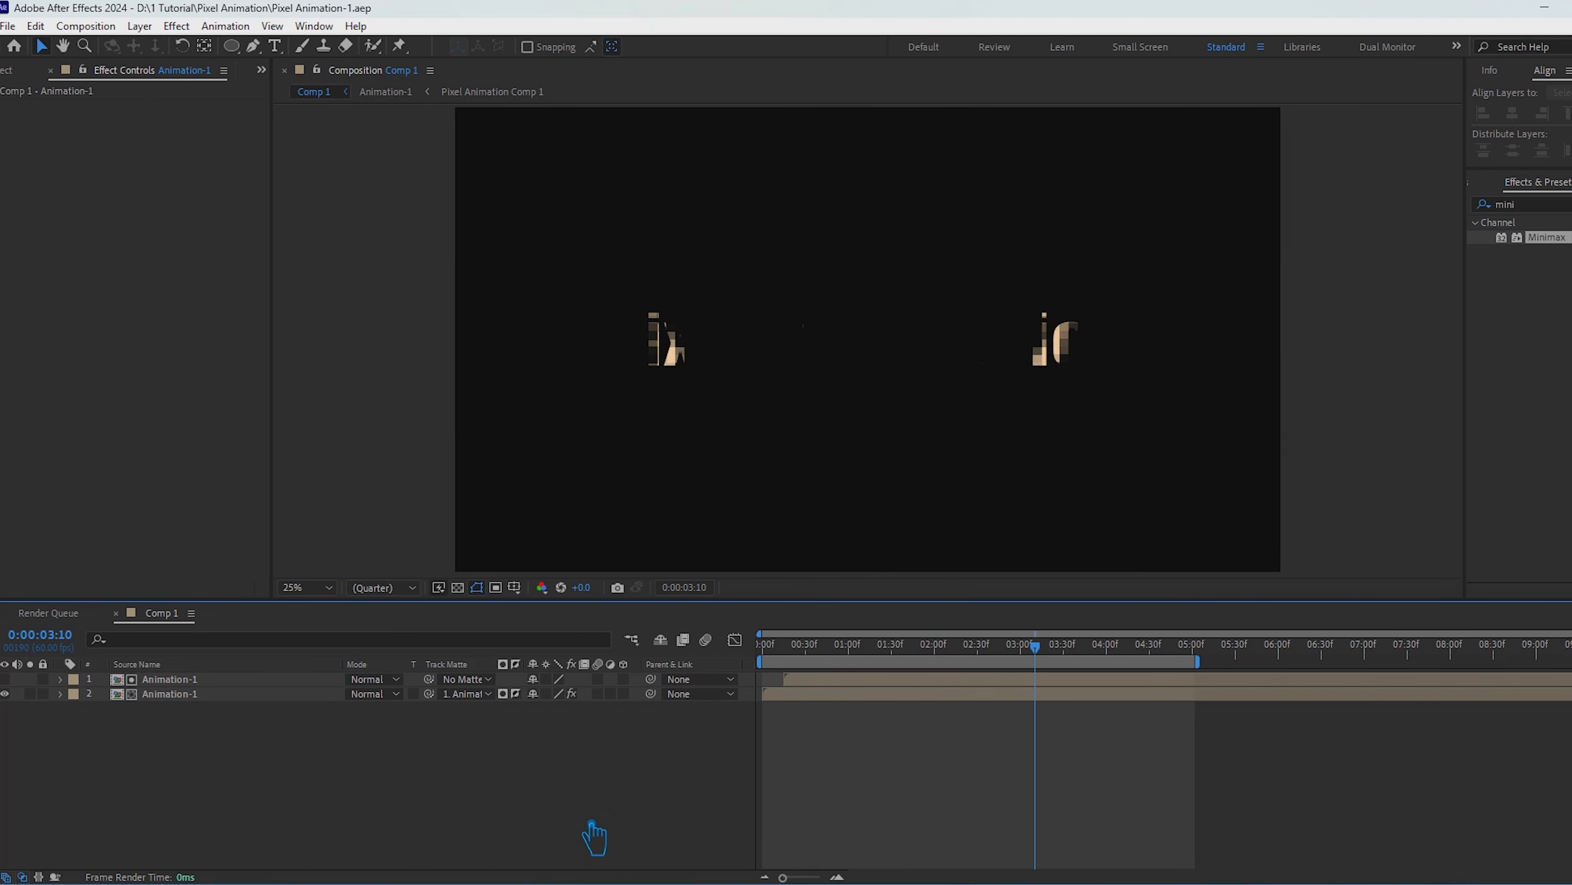
pyautogui.press('space')
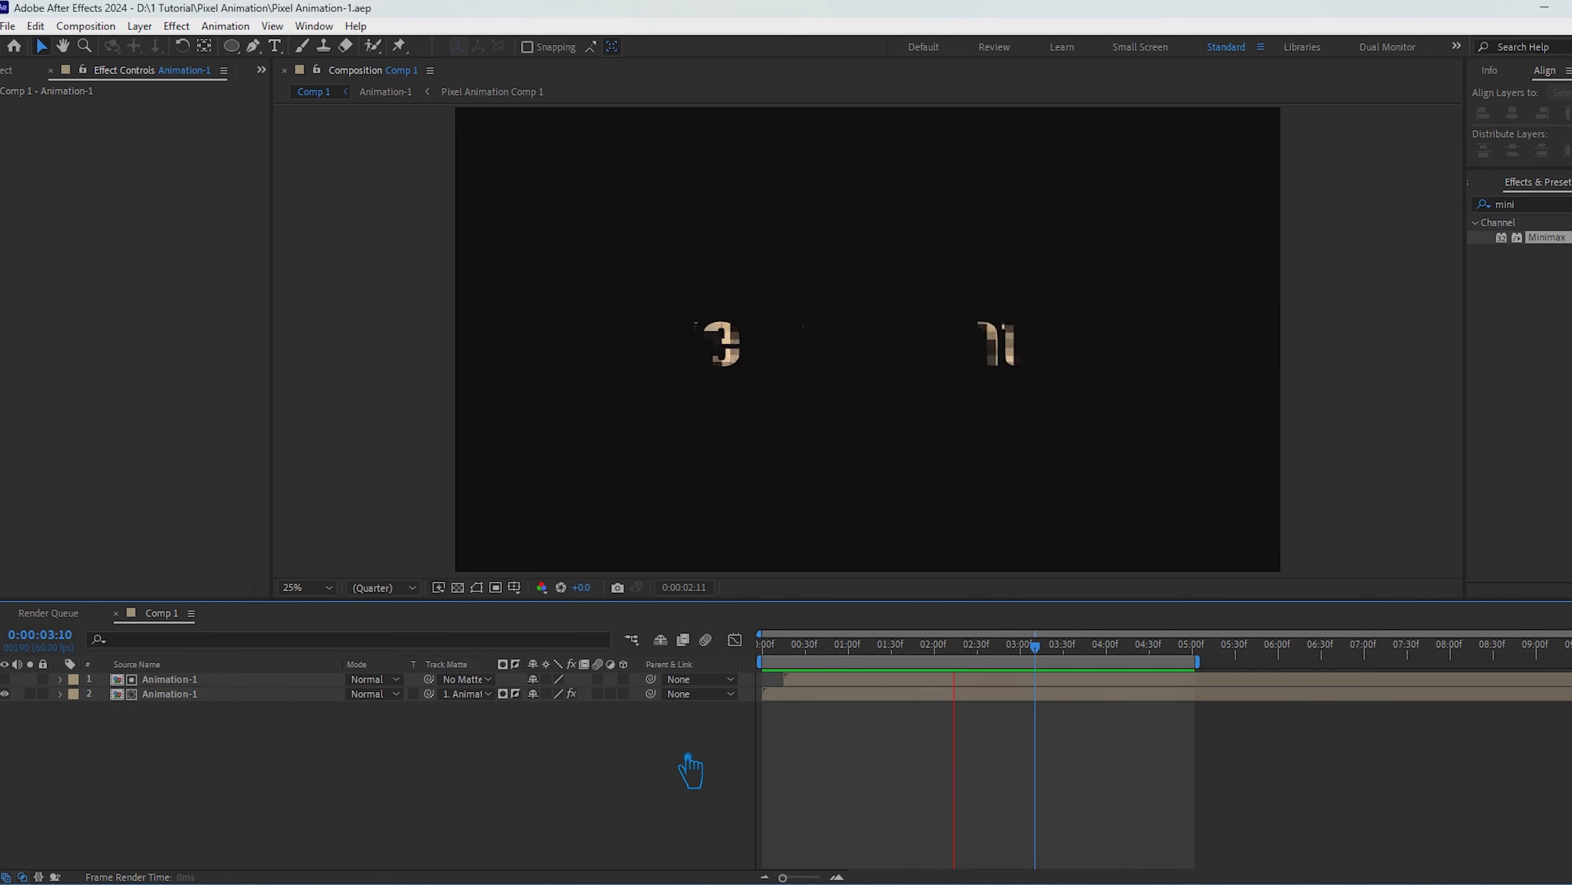
pyautogui.press('space')
# Step: Pre-compose both Animation-1 layers as Scanning and place the Animation-1 composition beneath it in Comp 1
pyautogui.click(297, 785)
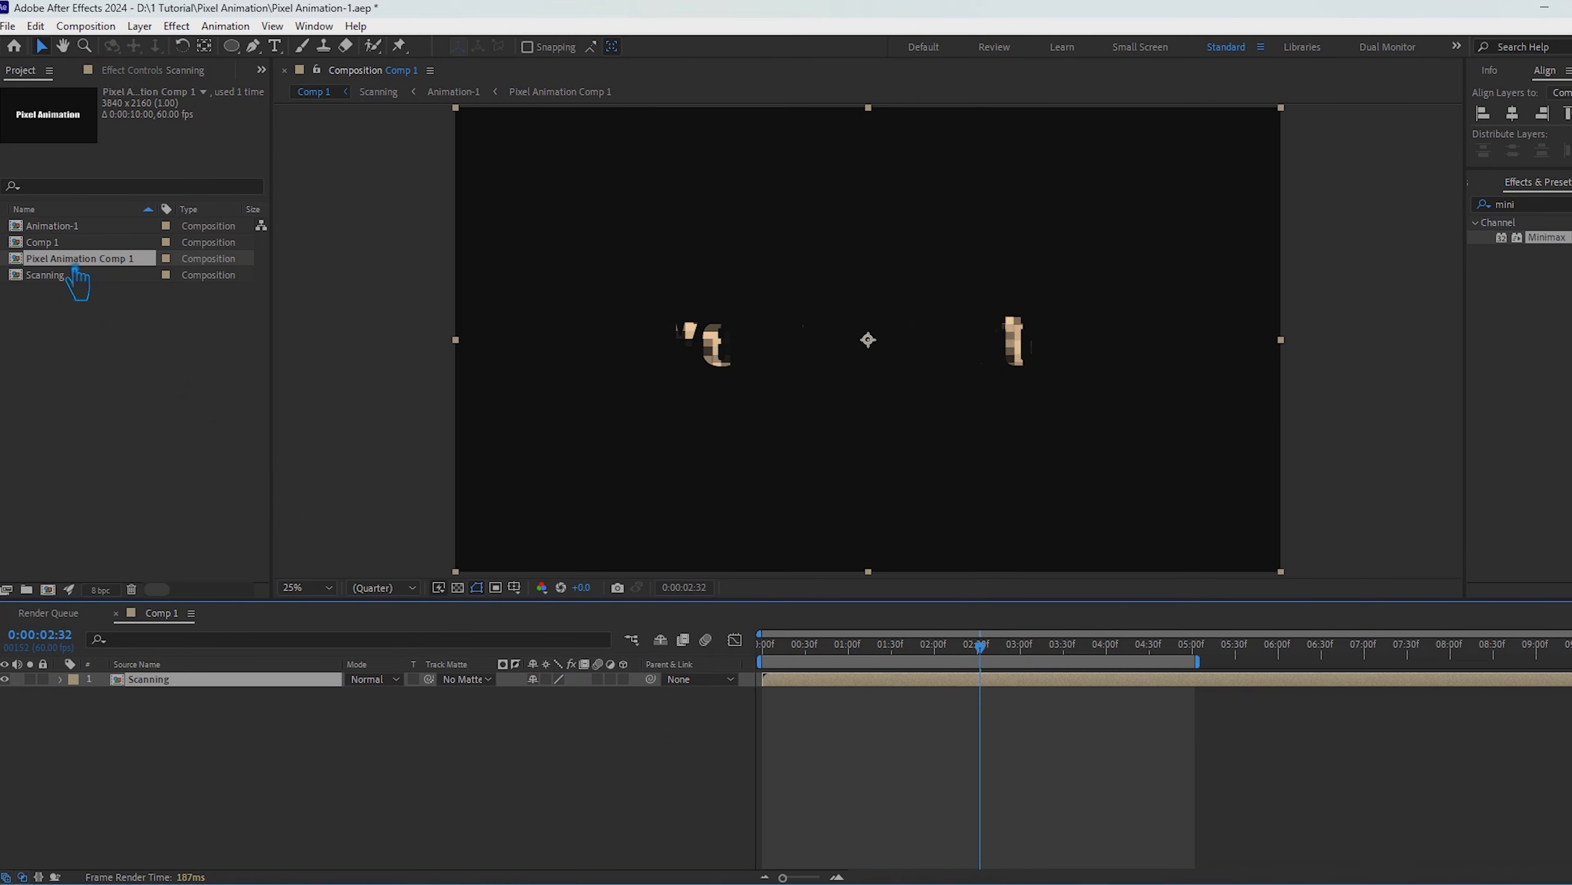
pyautogui.click(70, 229)
pyautogui.moveTo(79, 231); pyautogui.dragTo(162, 719)
pyautogui.click(355, 805)
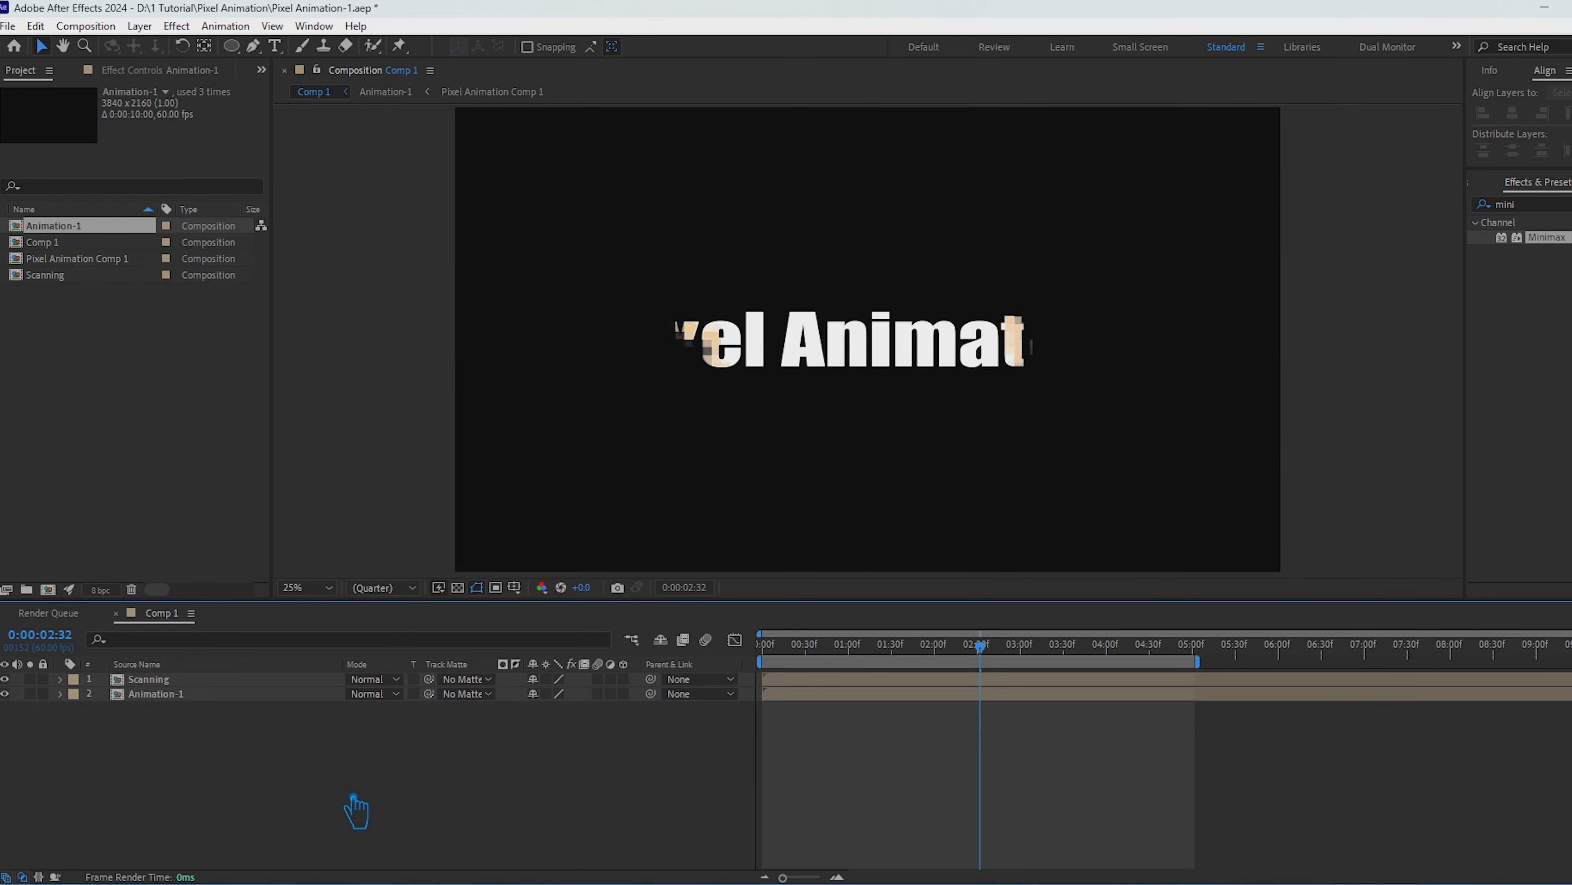
# Step: Save the project and play the combined text reveal with the Preview controls shown
pyautogui.hotkey('ctrl', 's')
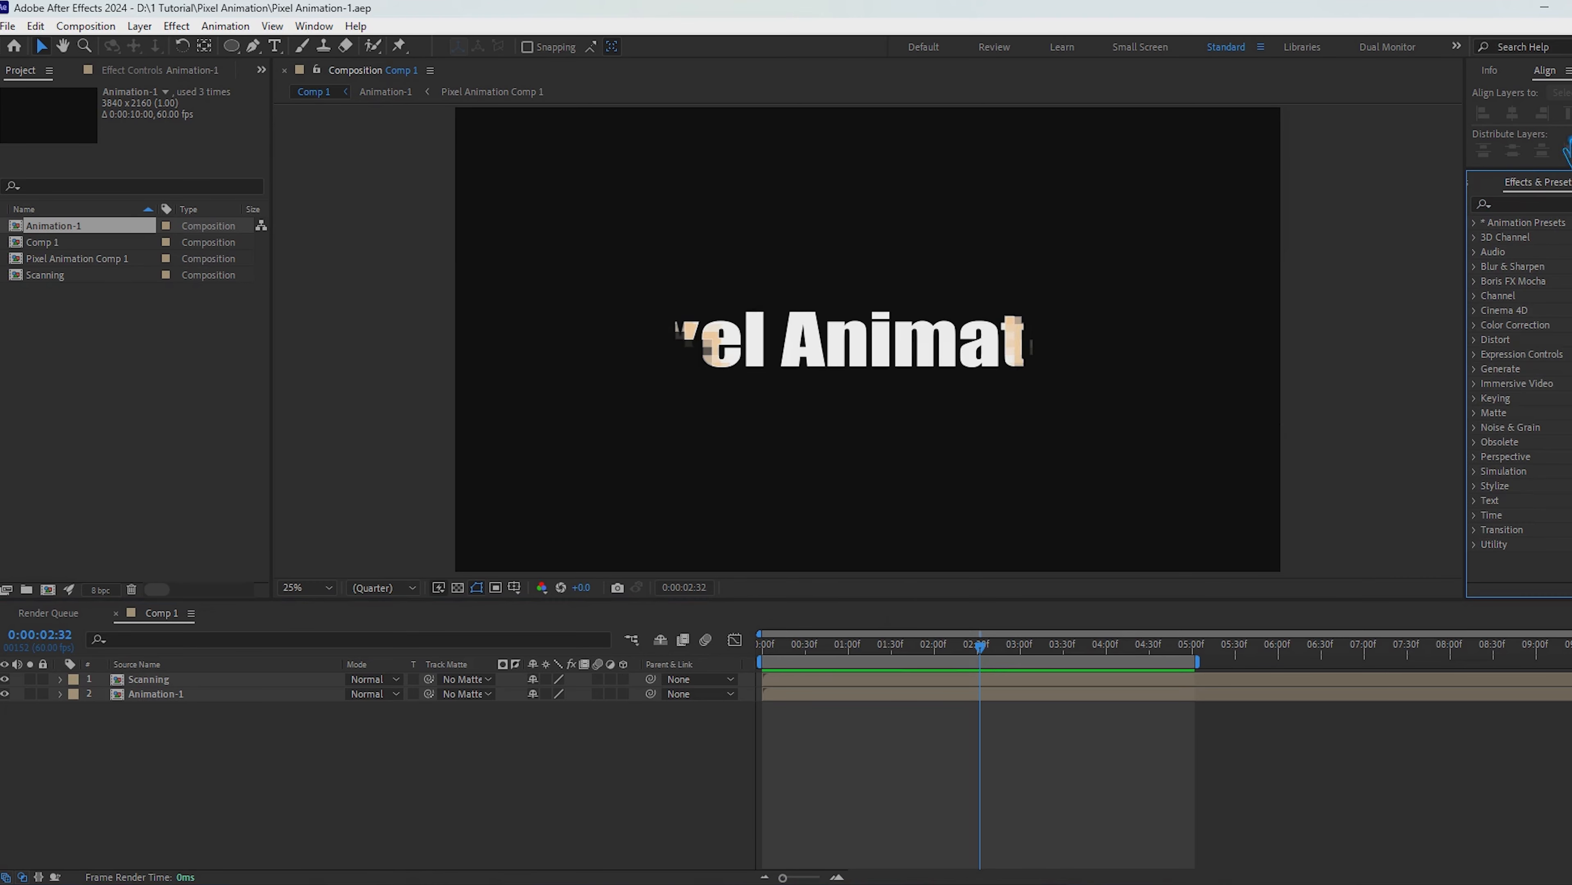
pyautogui.click(314, 27)
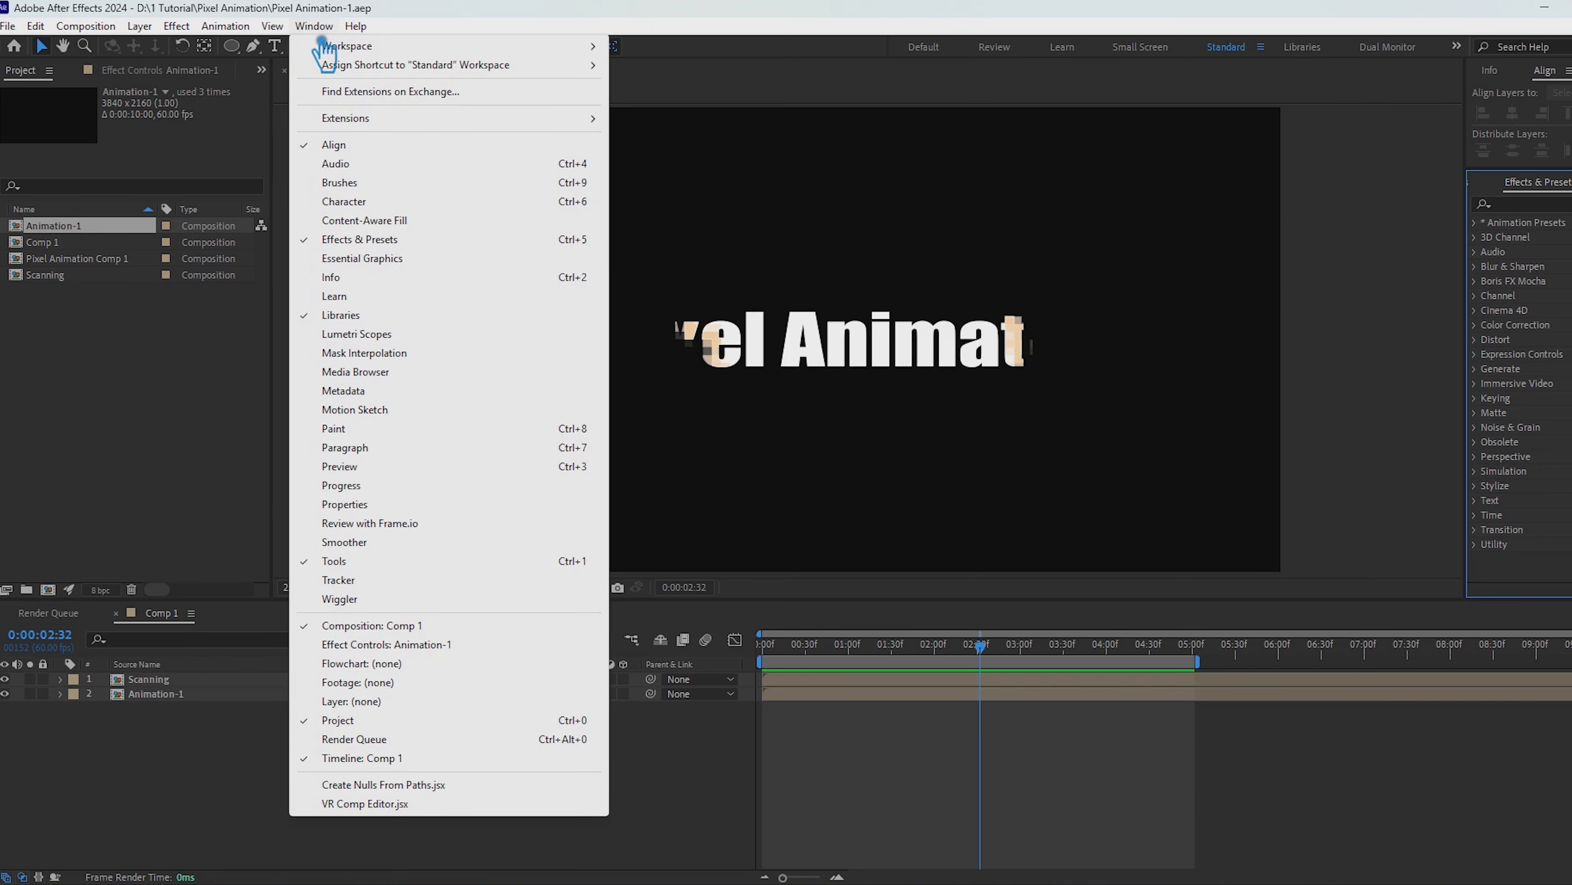
pyautogui.click(375, 465)
pyautogui.press('space')
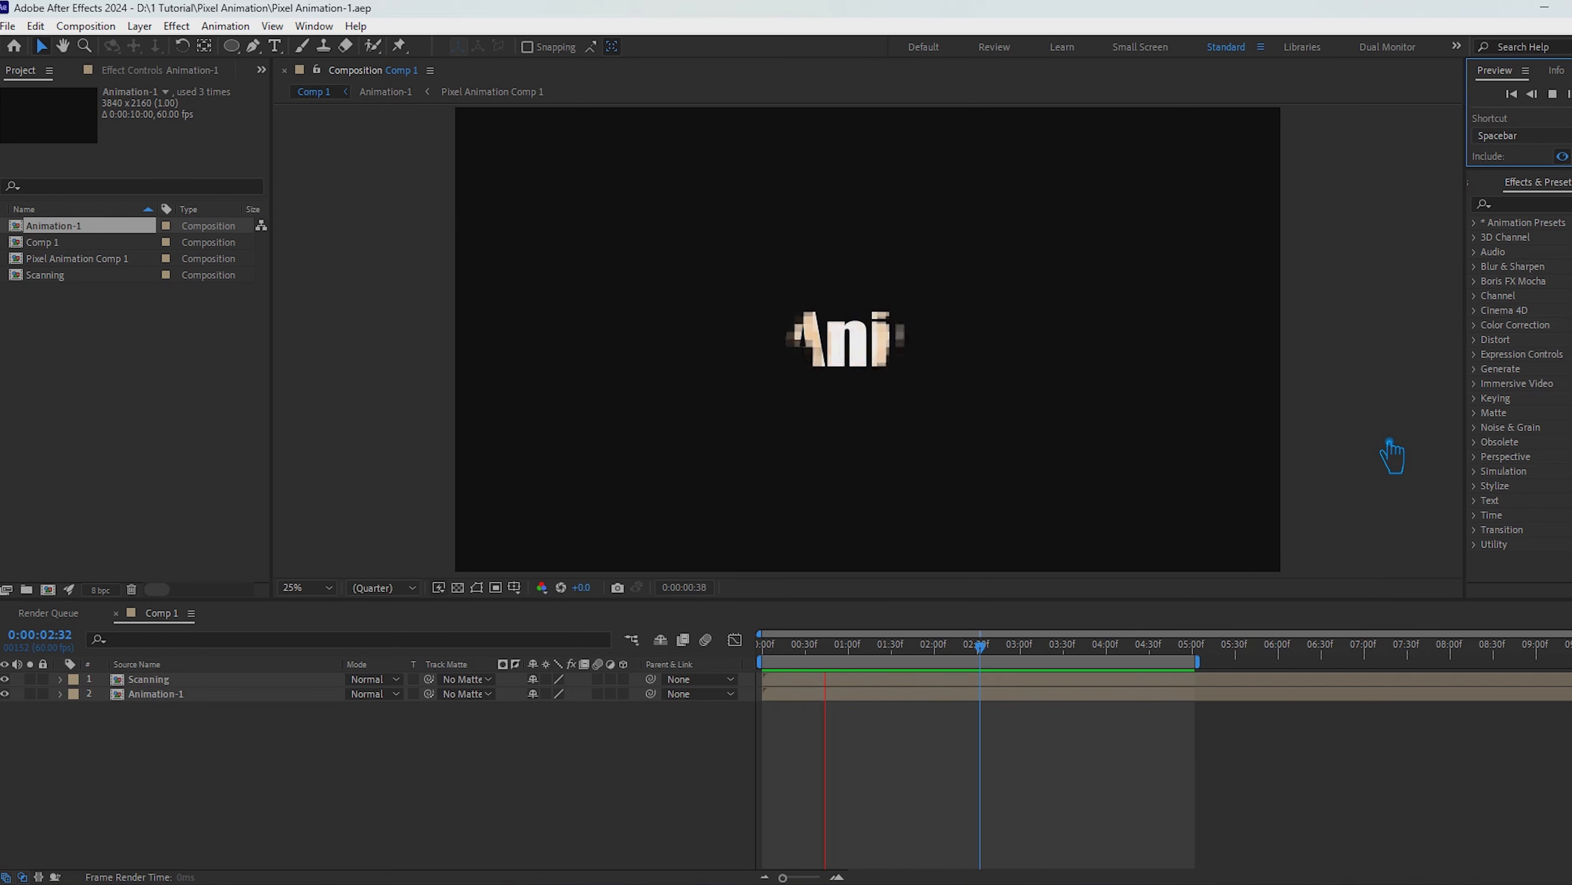
pyautogui.press('space')
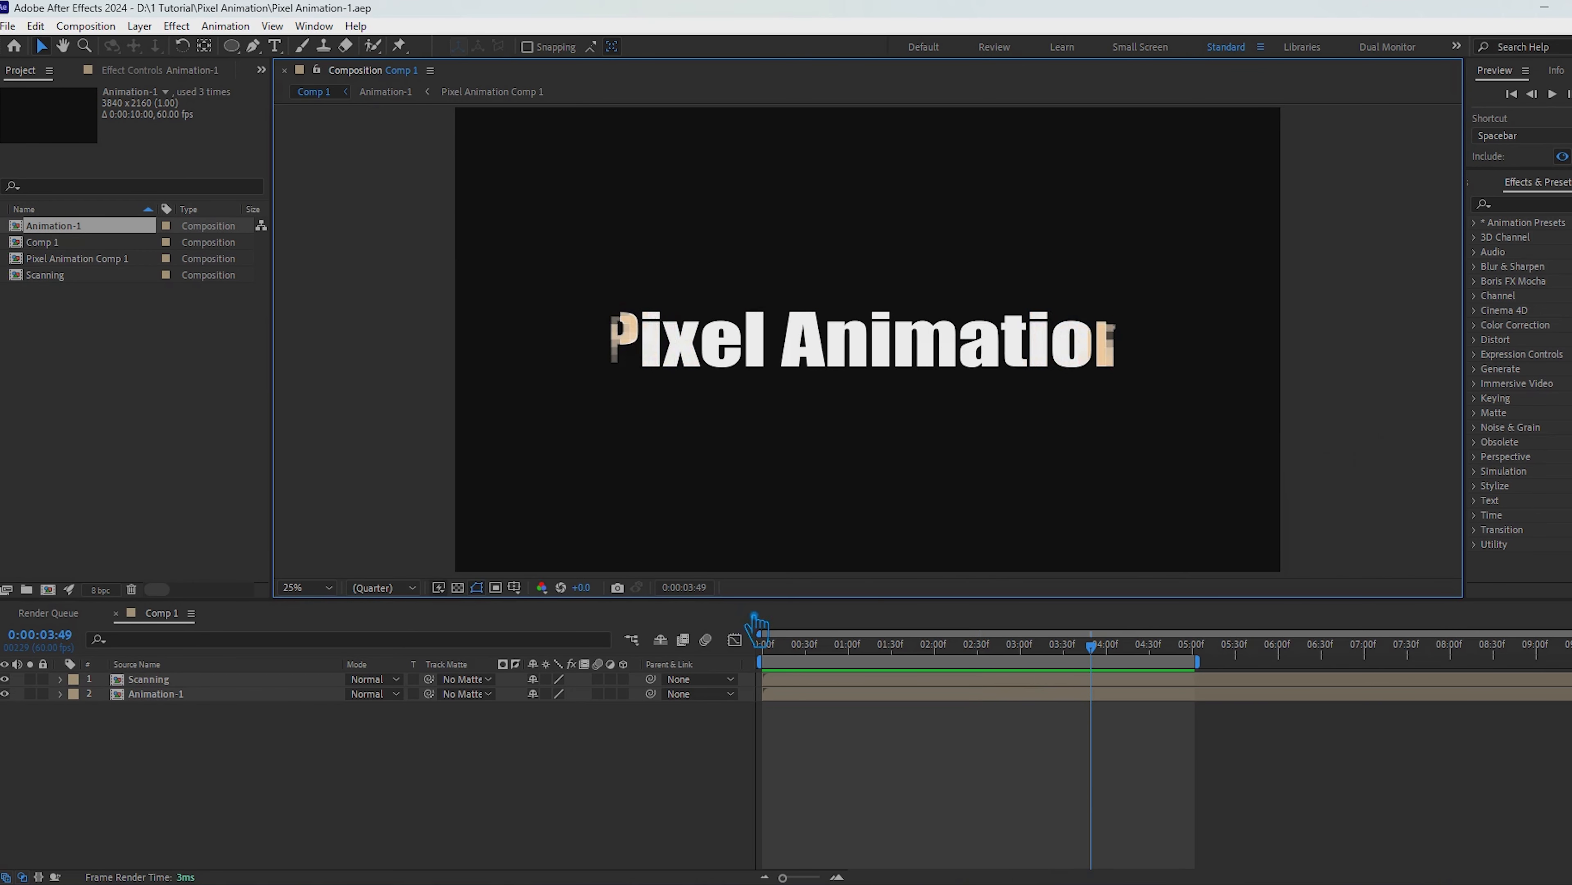
# Step: Open the Scanning composition and set the Fill colour of its lower Animation-1 layer to orange FFBA69
pyautogui.click(145, 679)
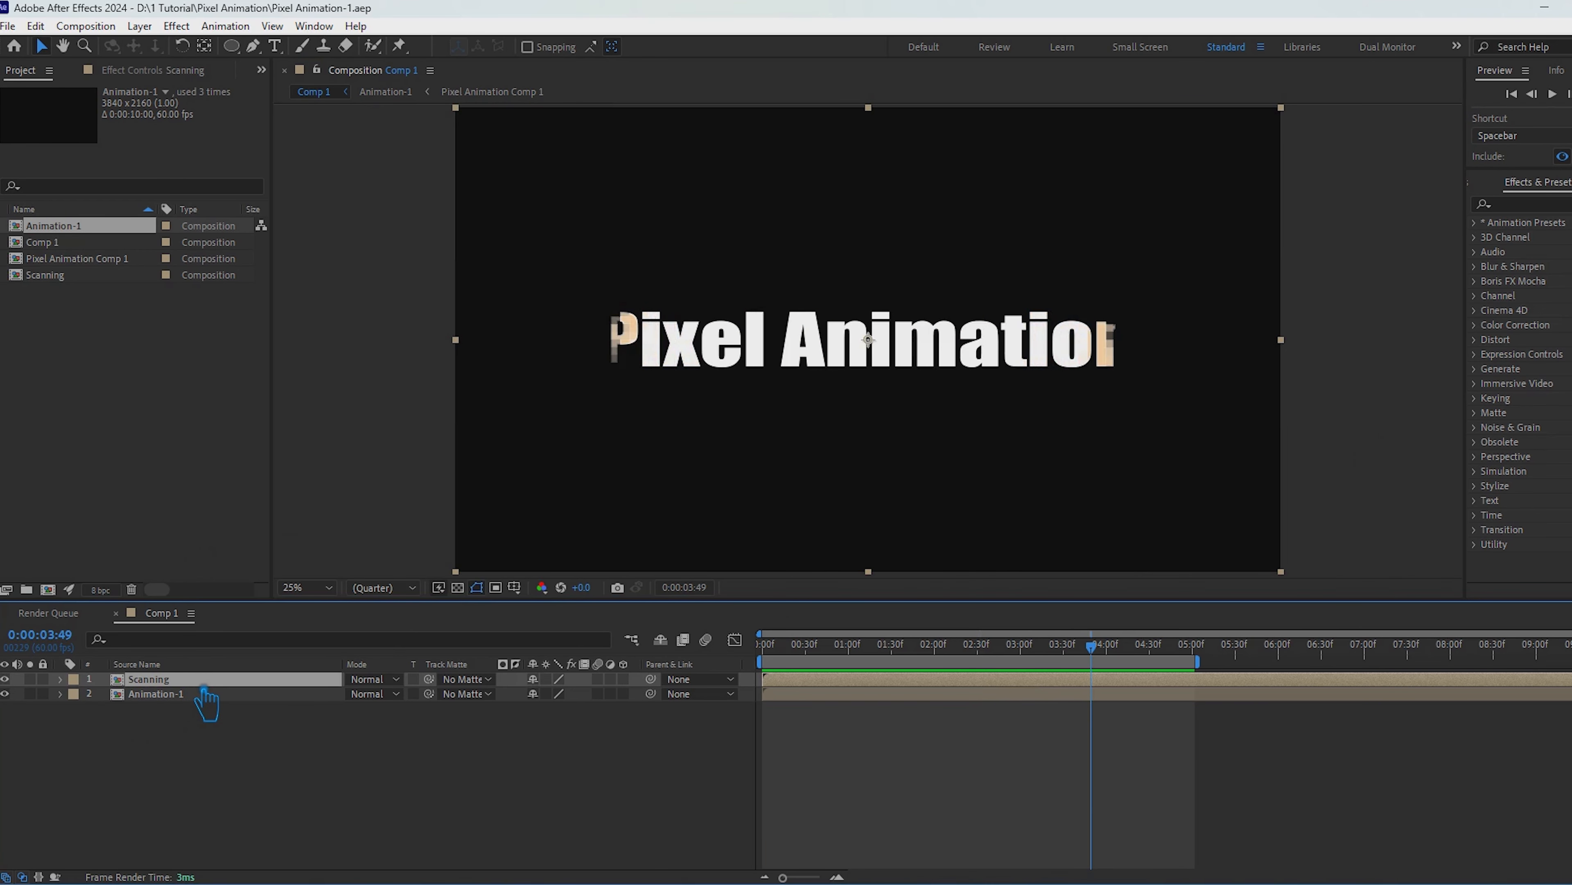
pyautogui.doubleClick(204, 682)
pyautogui.click(142, 73)
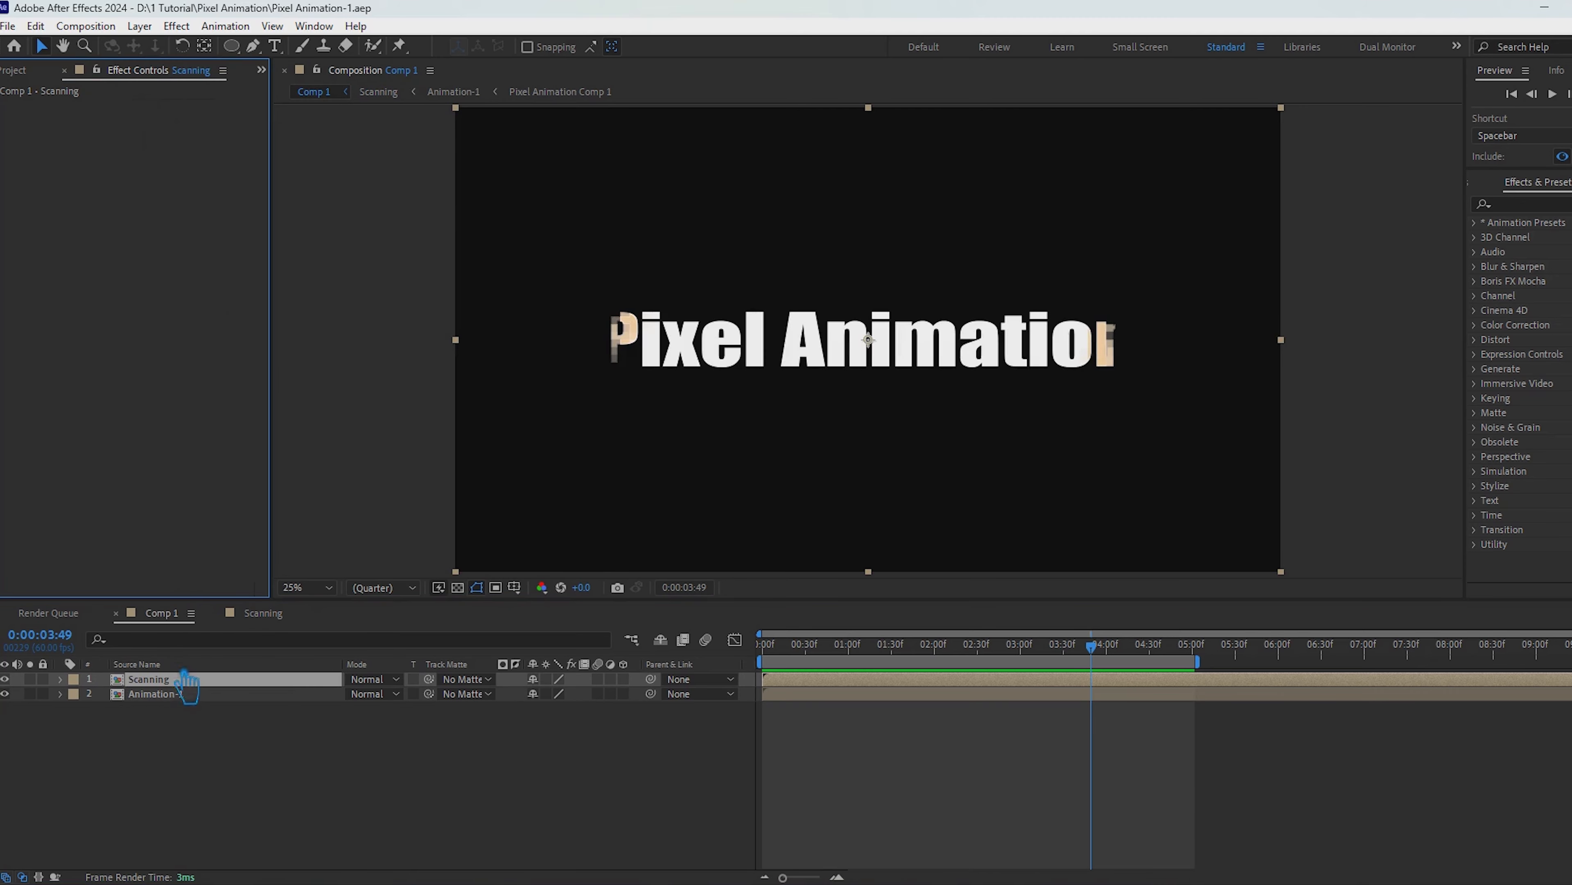
pyautogui.click(194, 694)
pyautogui.doubleClick(178, 683)
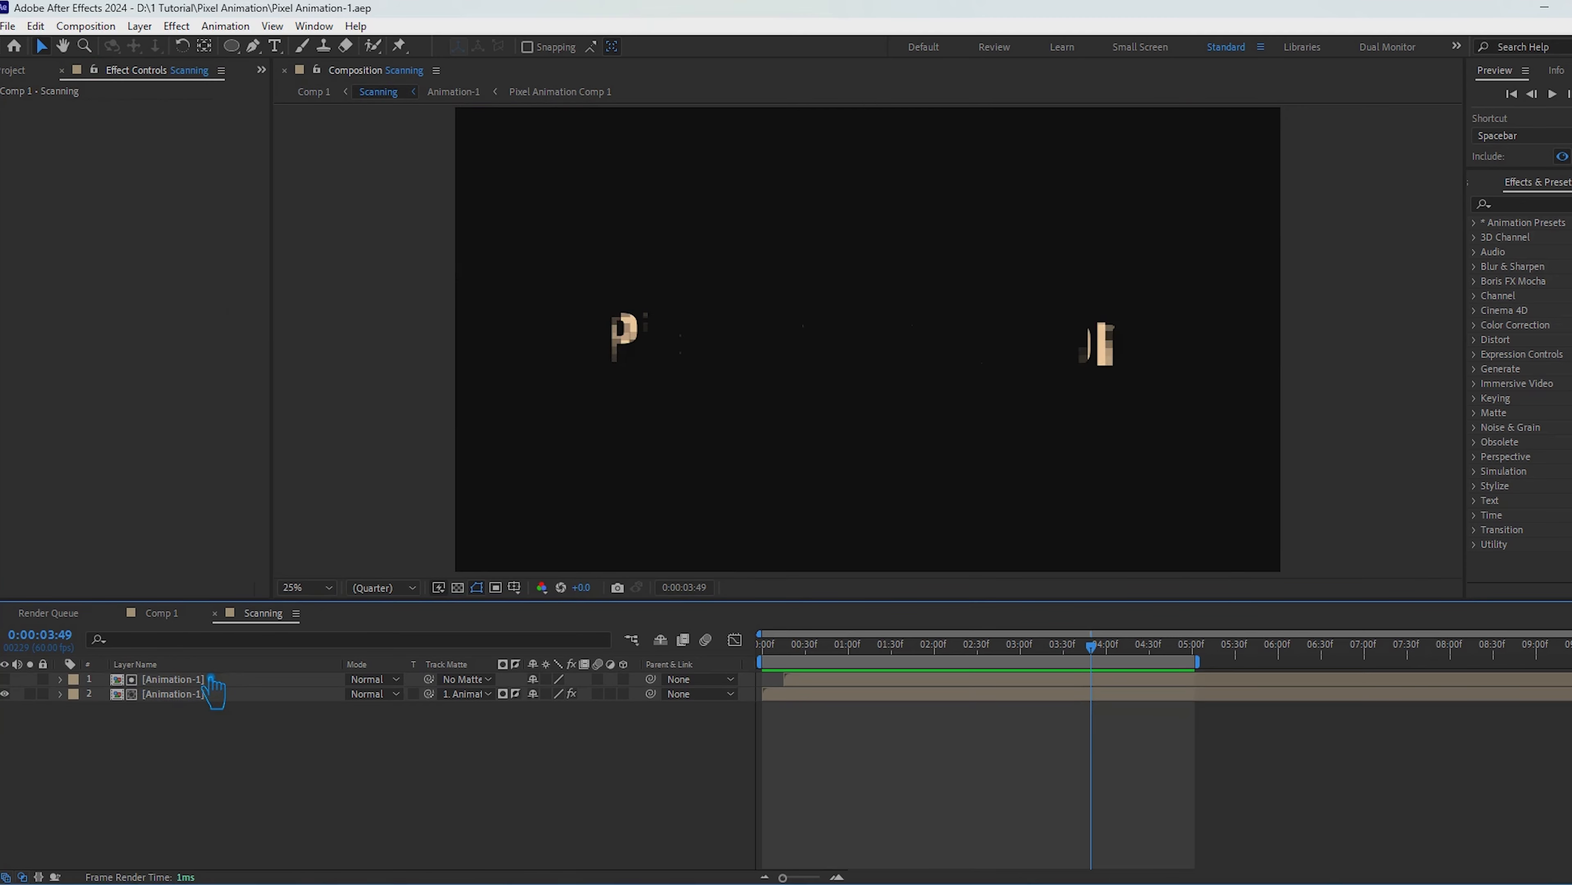
pyautogui.click(209, 695)
pyautogui.click(155, 150)
pyautogui.click(743, 342)
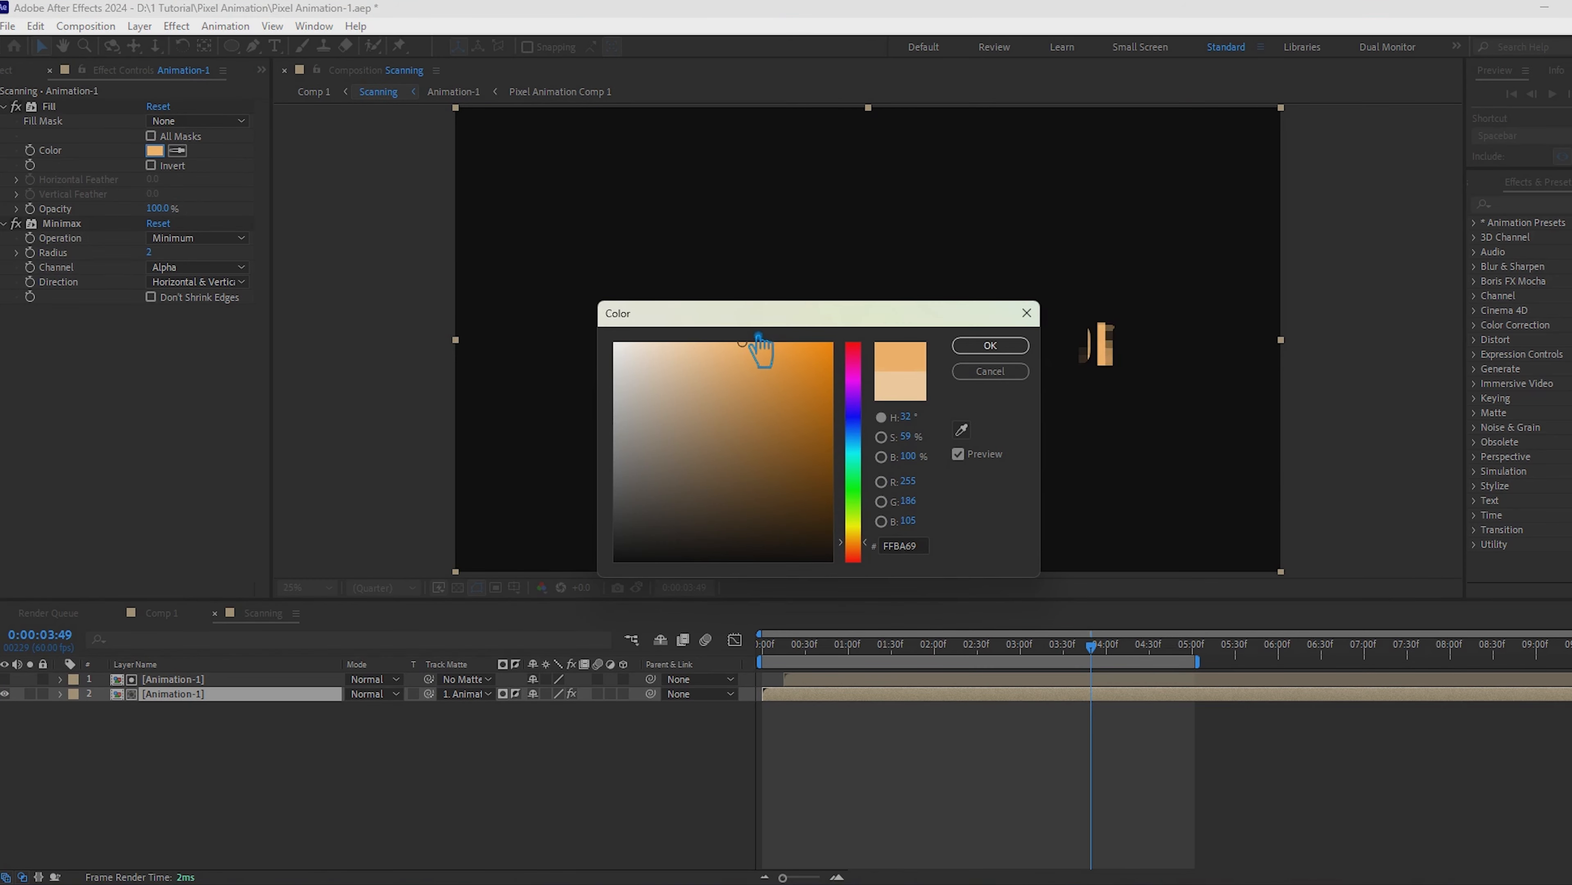
pyautogui.click(991, 345)
pyautogui.click(585, 812)
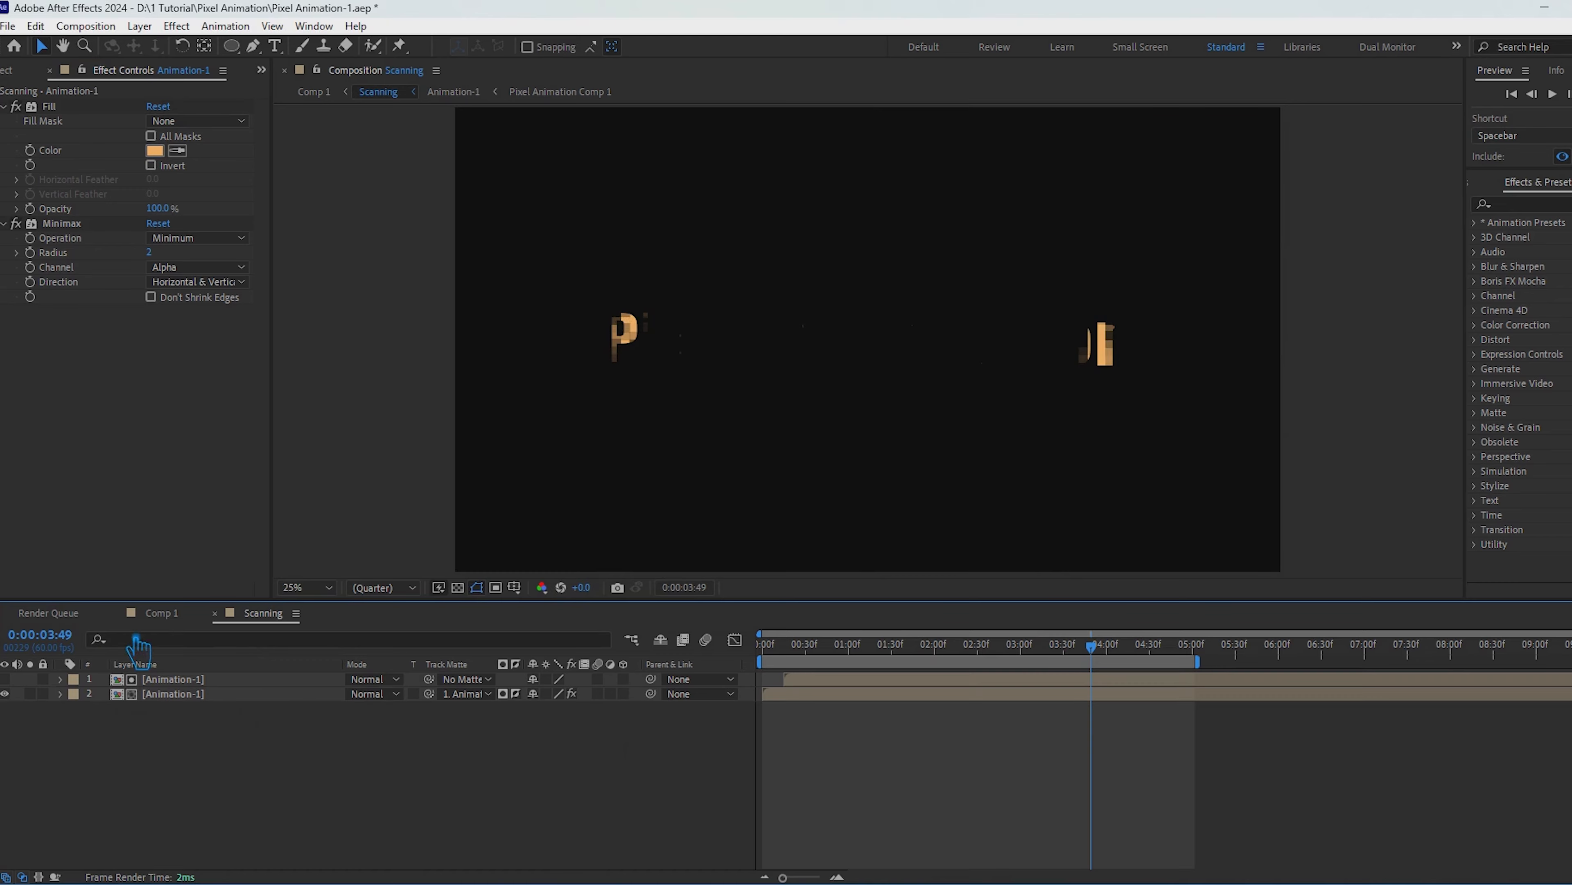
# Step: Return to Comp 1 and rename the composition as Main
pyautogui.click(155, 612)
pyautogui.click(49, 612)
pyautogui.click(14, 70)
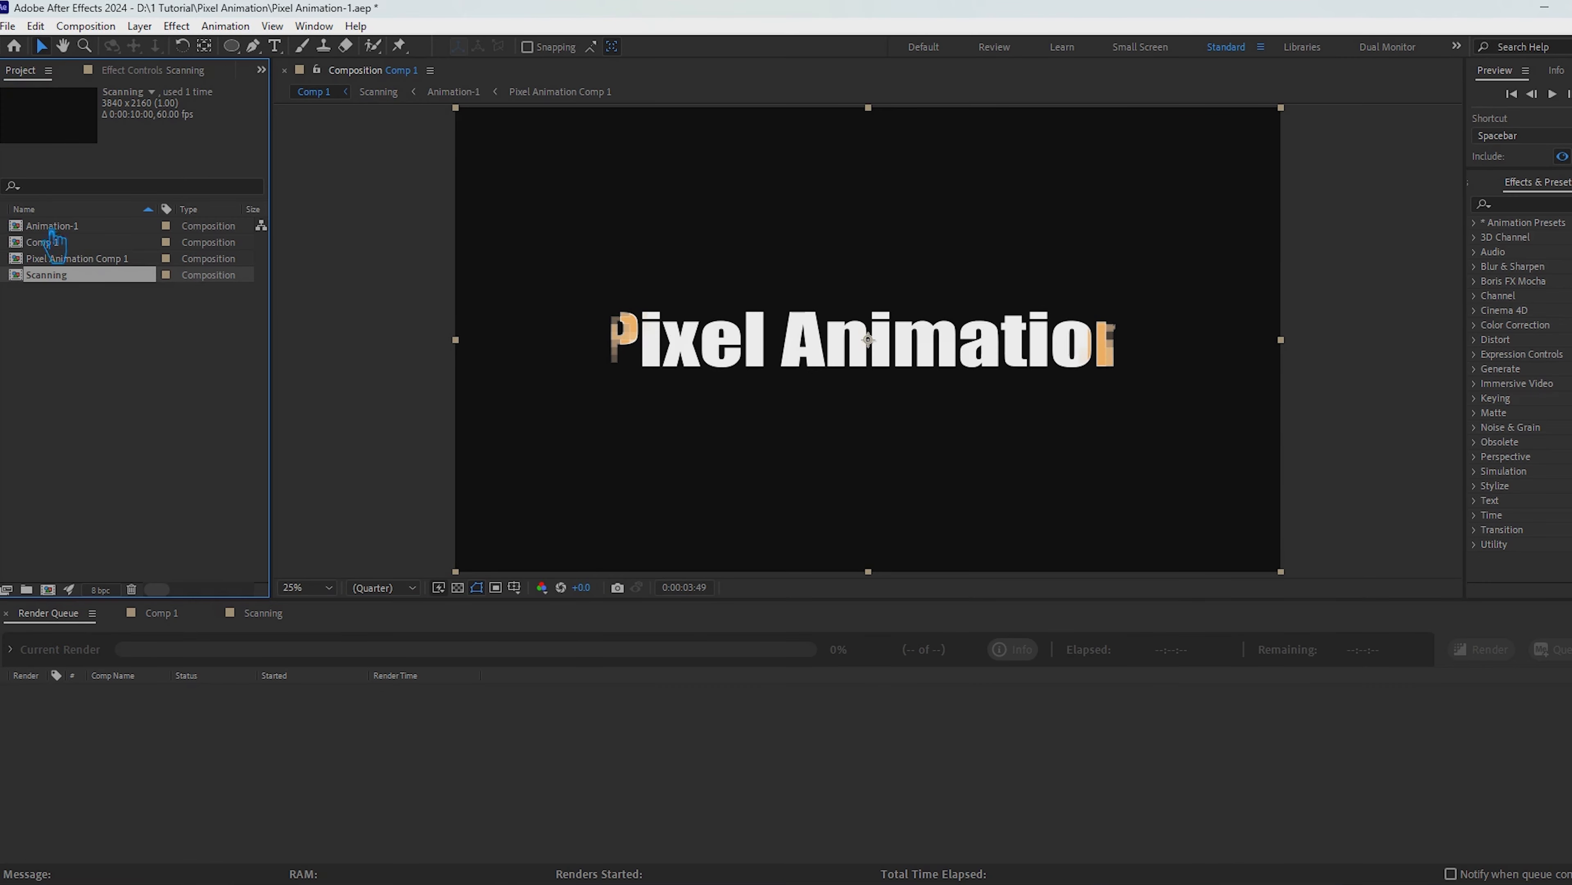
pyautogui.doubleClick(79, 247)
pyautogui.rightClick(78, 247)
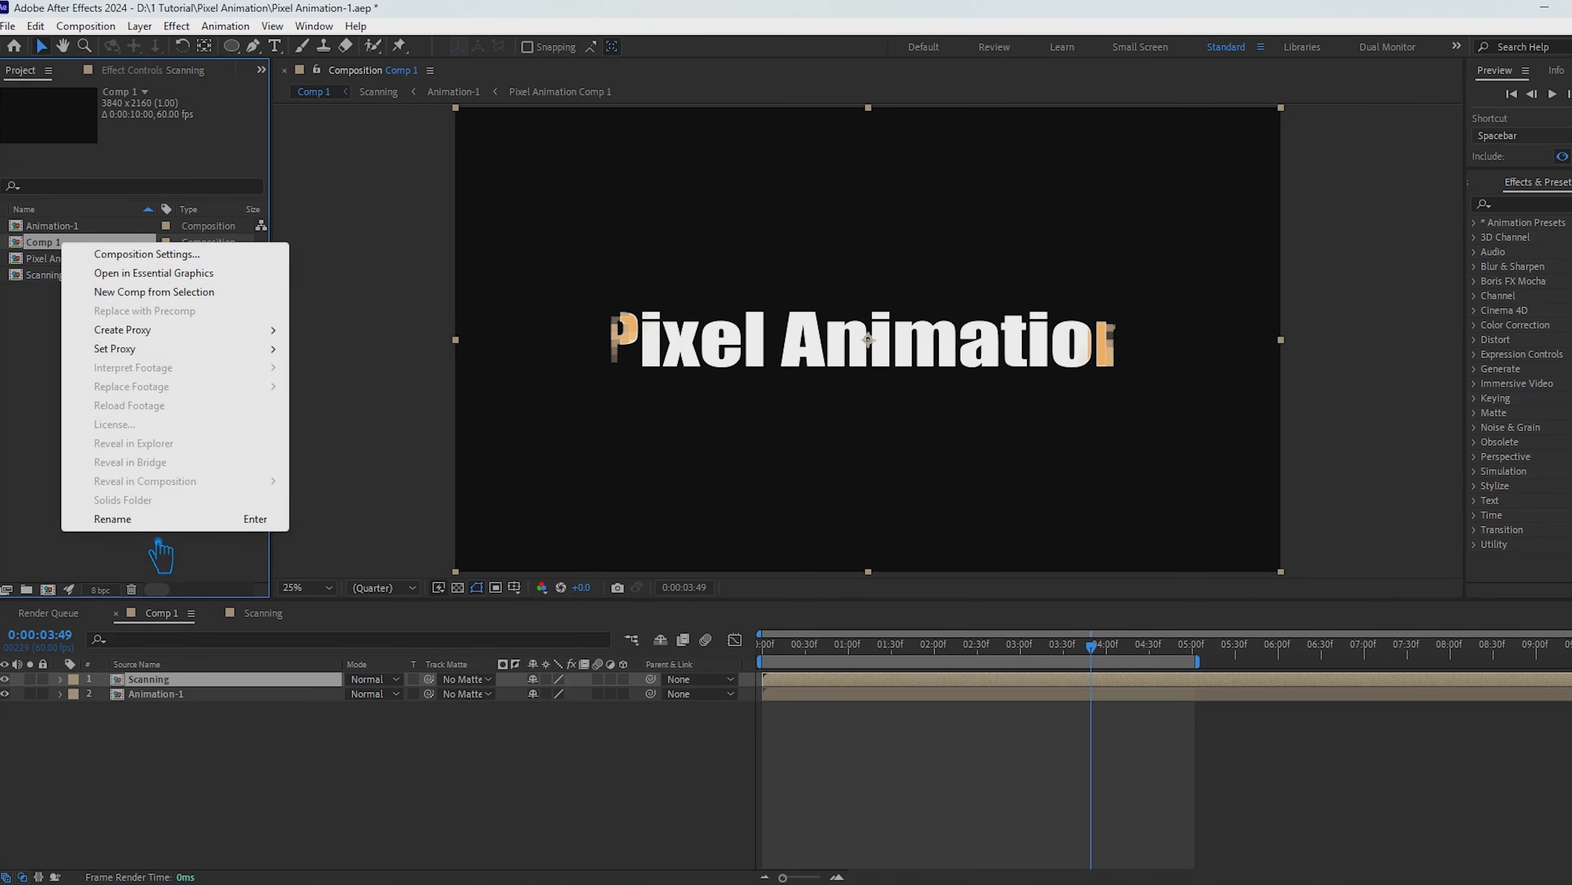
pyautogui.click(152, 521)
pyautogui.write('Main')
pyautogui.click(162, 415)
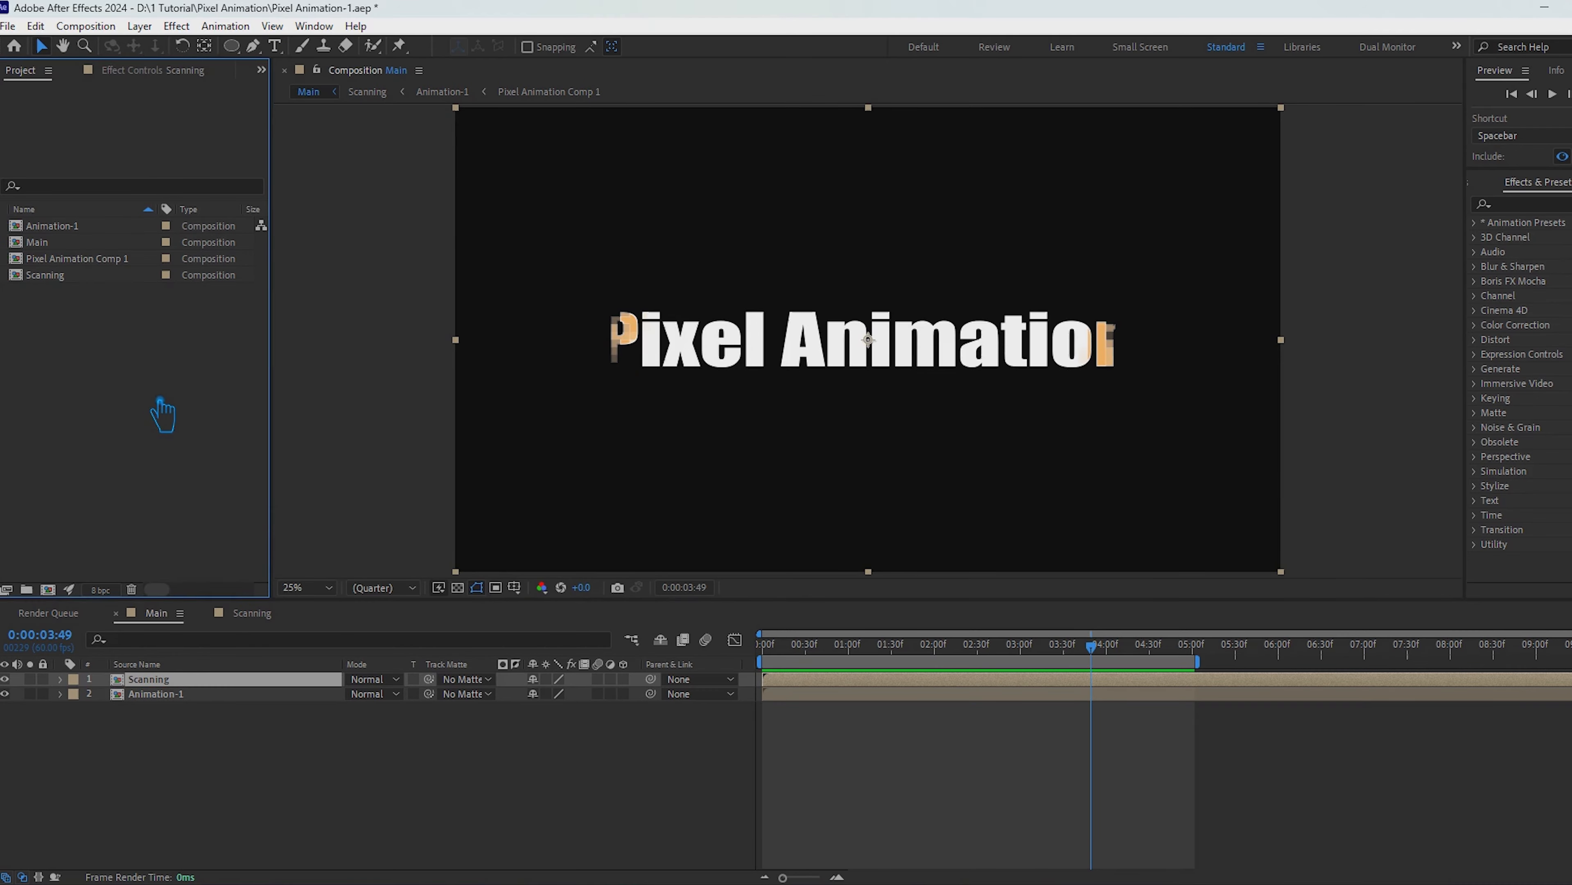
# Step: Play back the pixel reveal in the Main composition
pyautogui.click(1567, 173)
pyautogui.press('space')
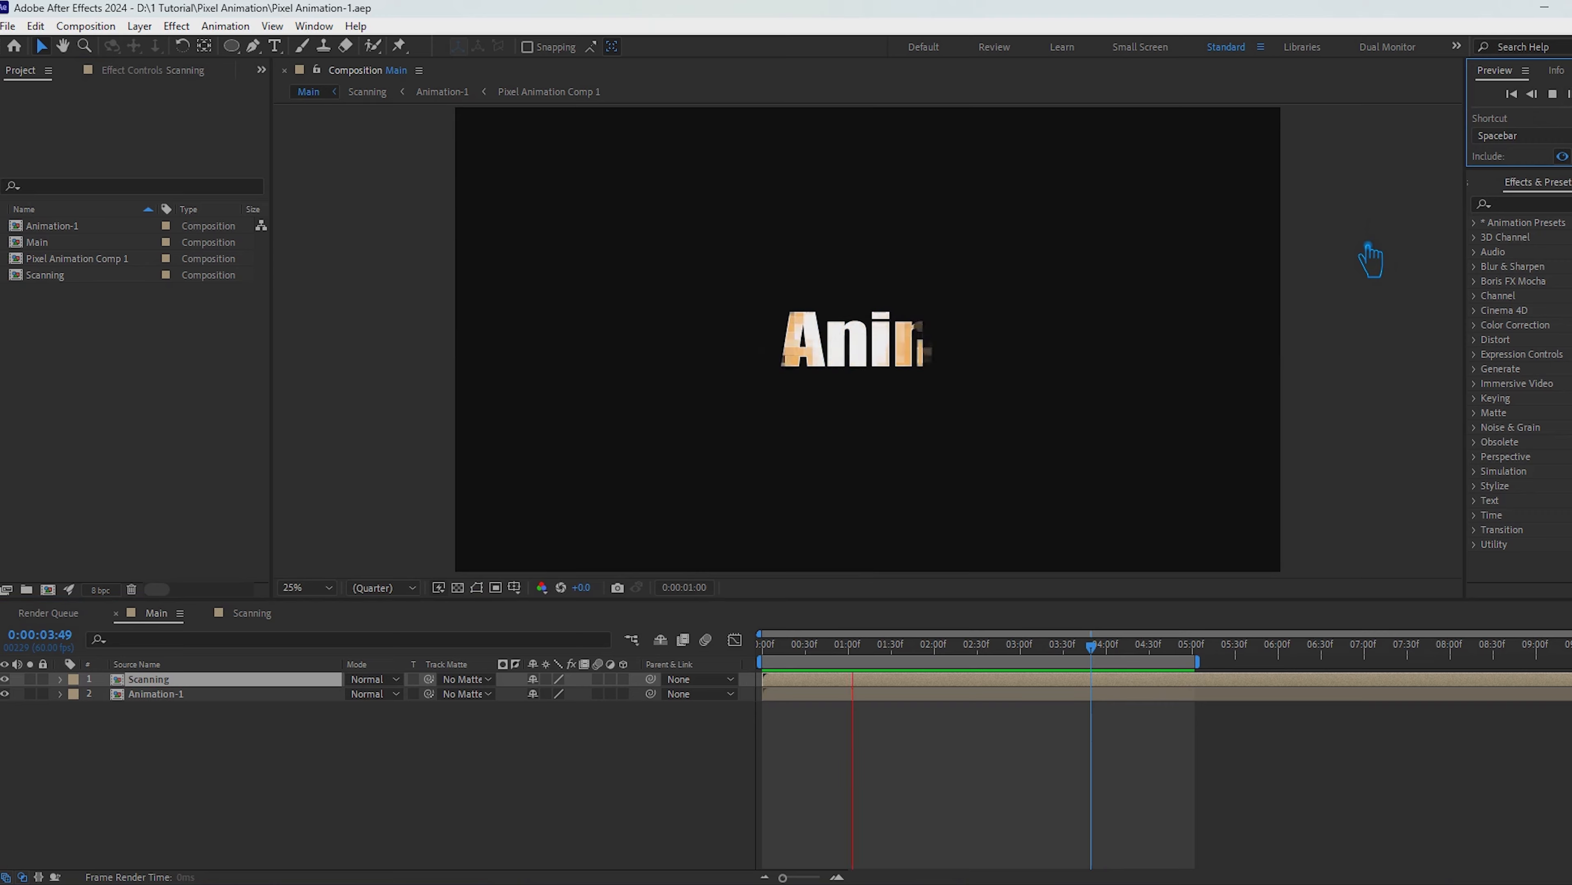
# Step: Search the effects for "find" and apply Find Edges to the Scanning layer
pyautogui.click(1456, 325)
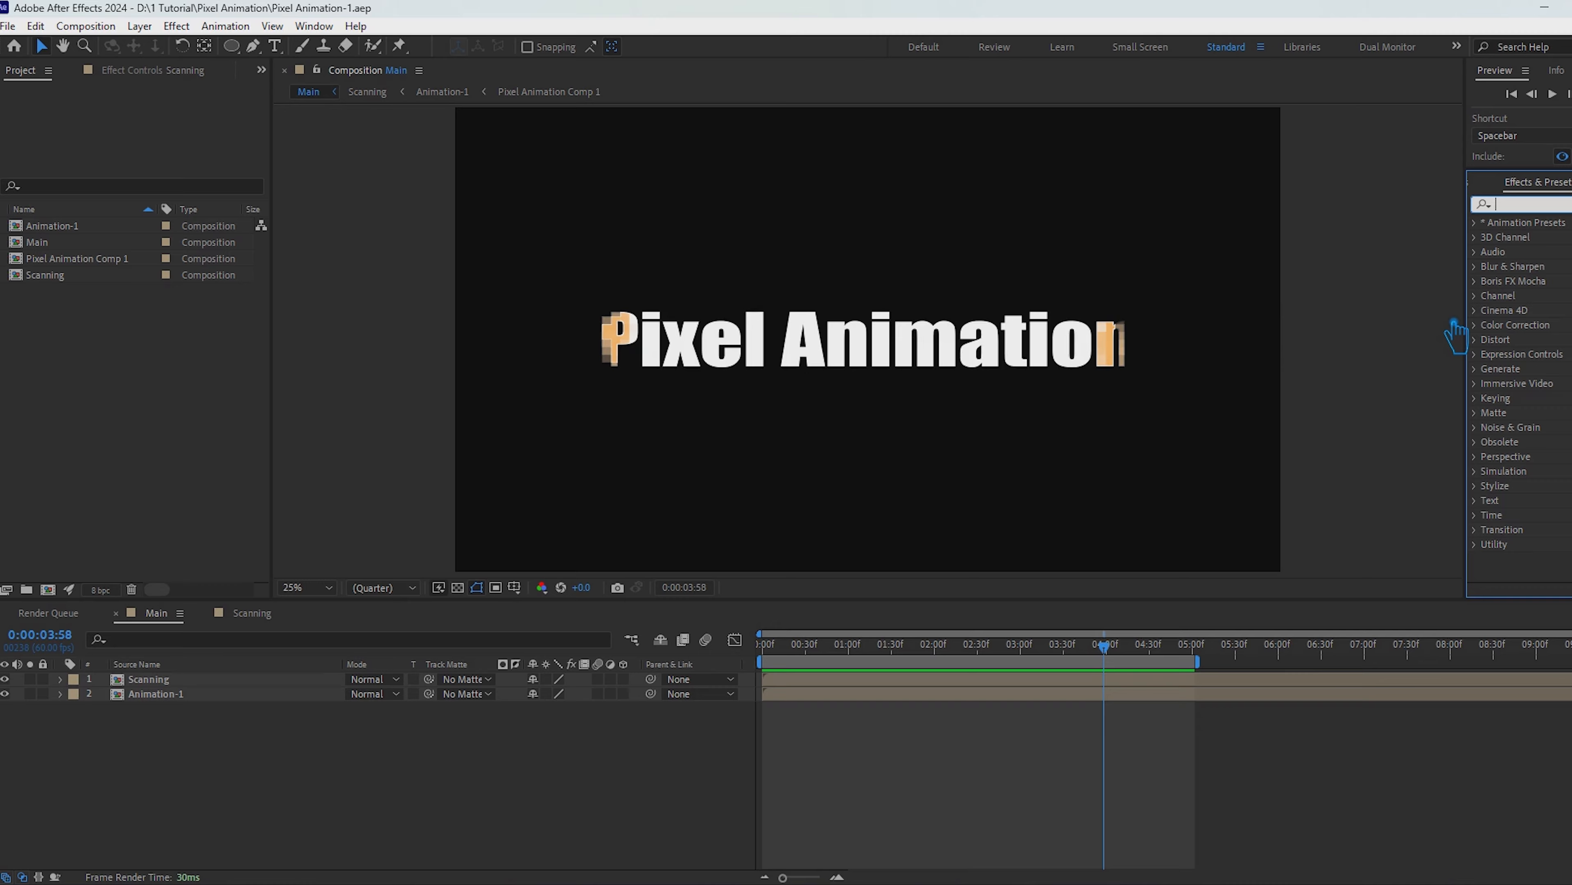
pyautogui.write('edge')
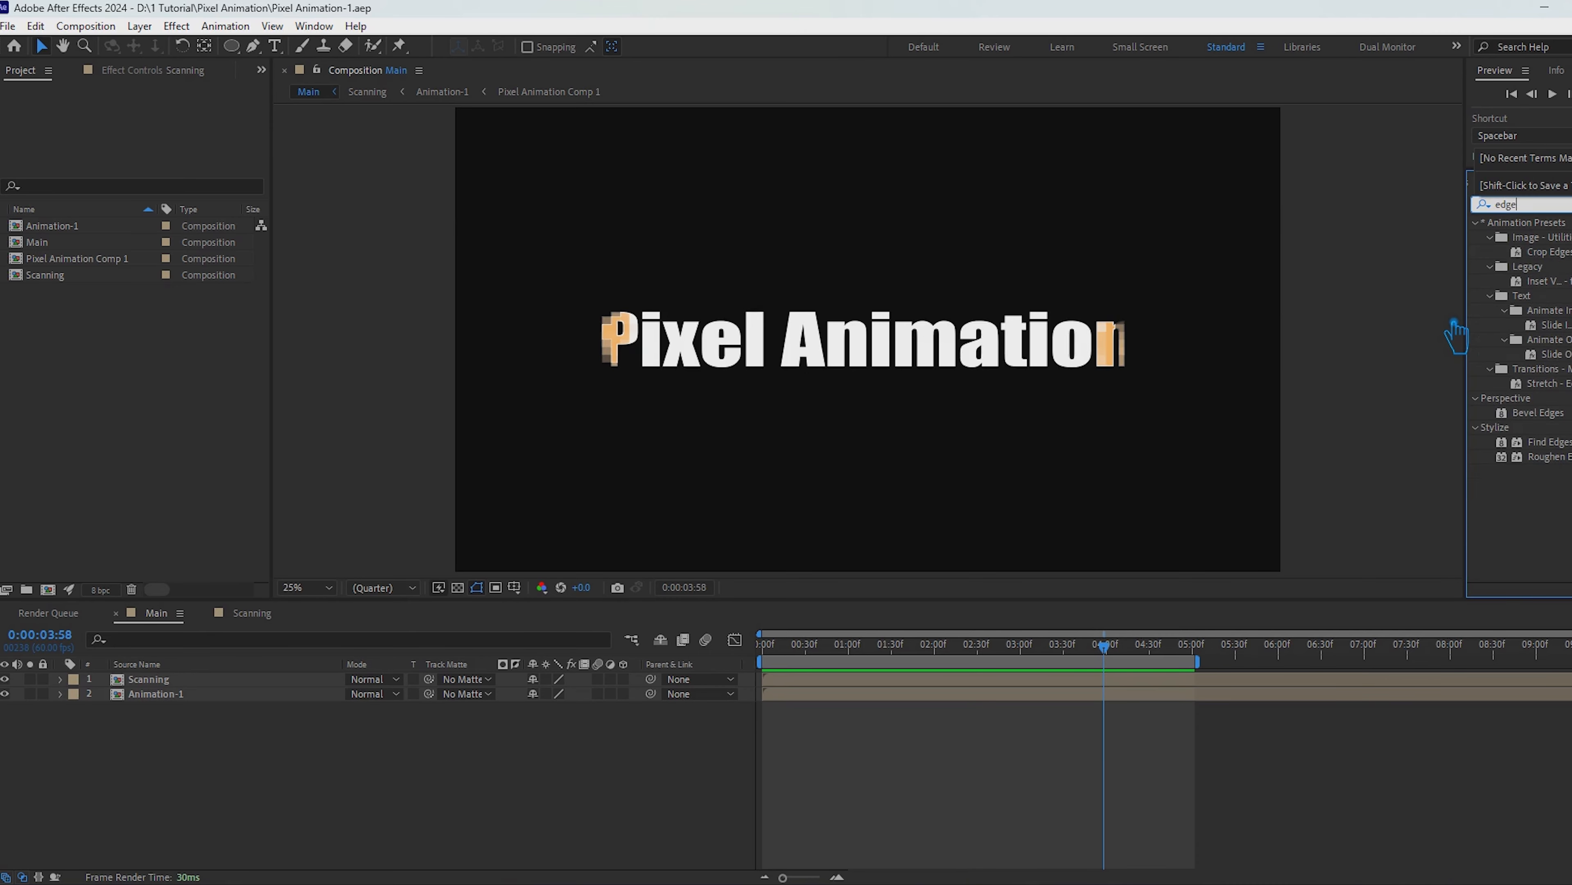
pyautogui.press('BackSpace')
pyautogui.press('BackSpace')
pyautogui.press('BackSpace')
pyautogui.press('BackSpace')
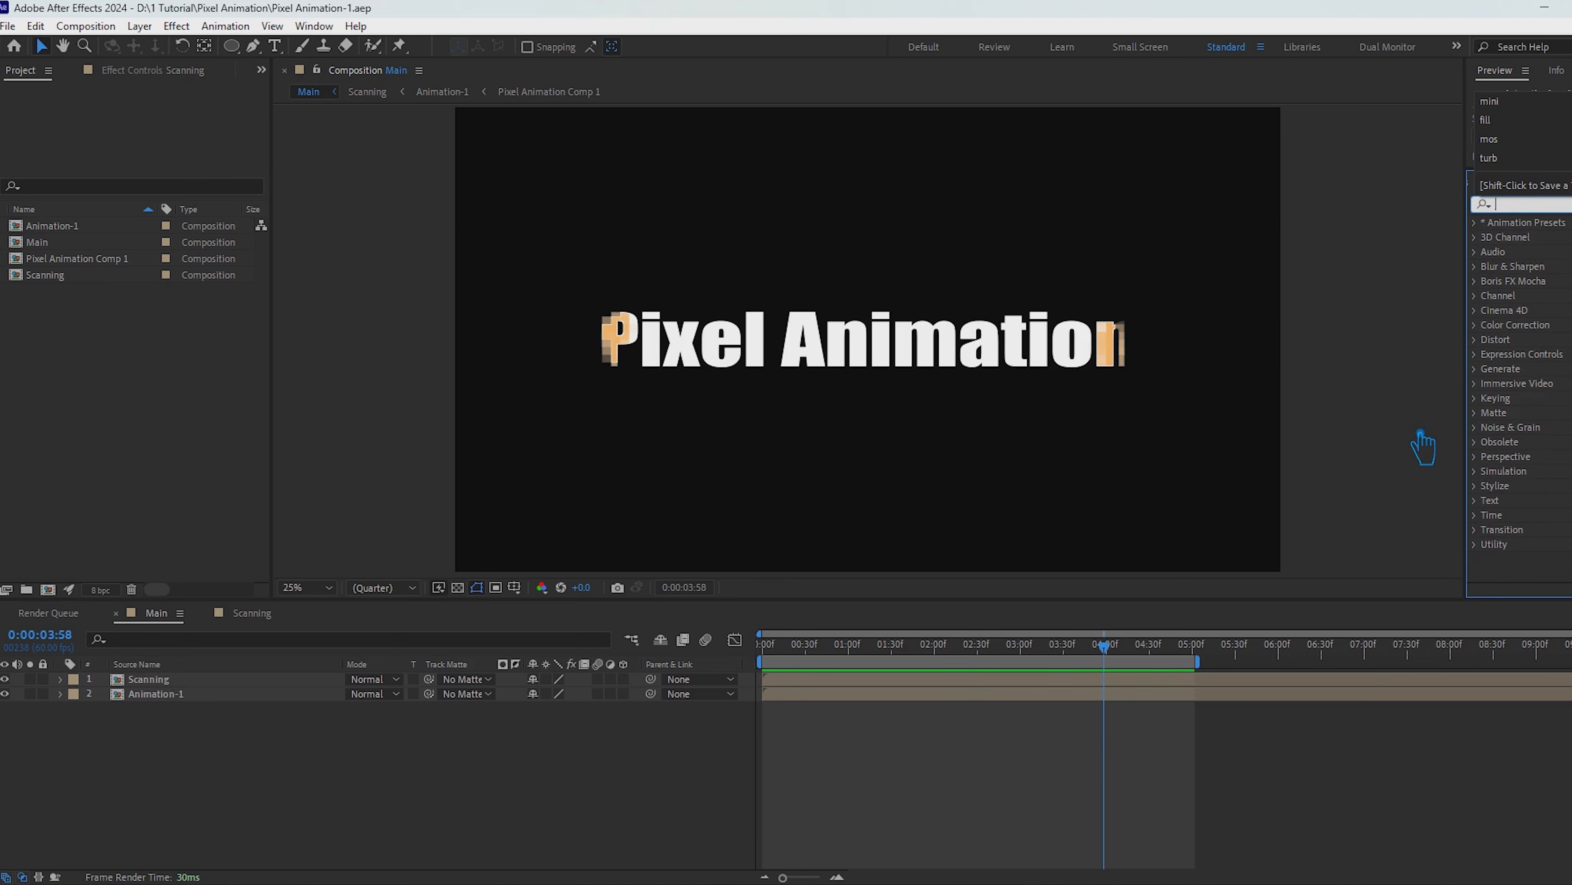
pyautogui.write('find')
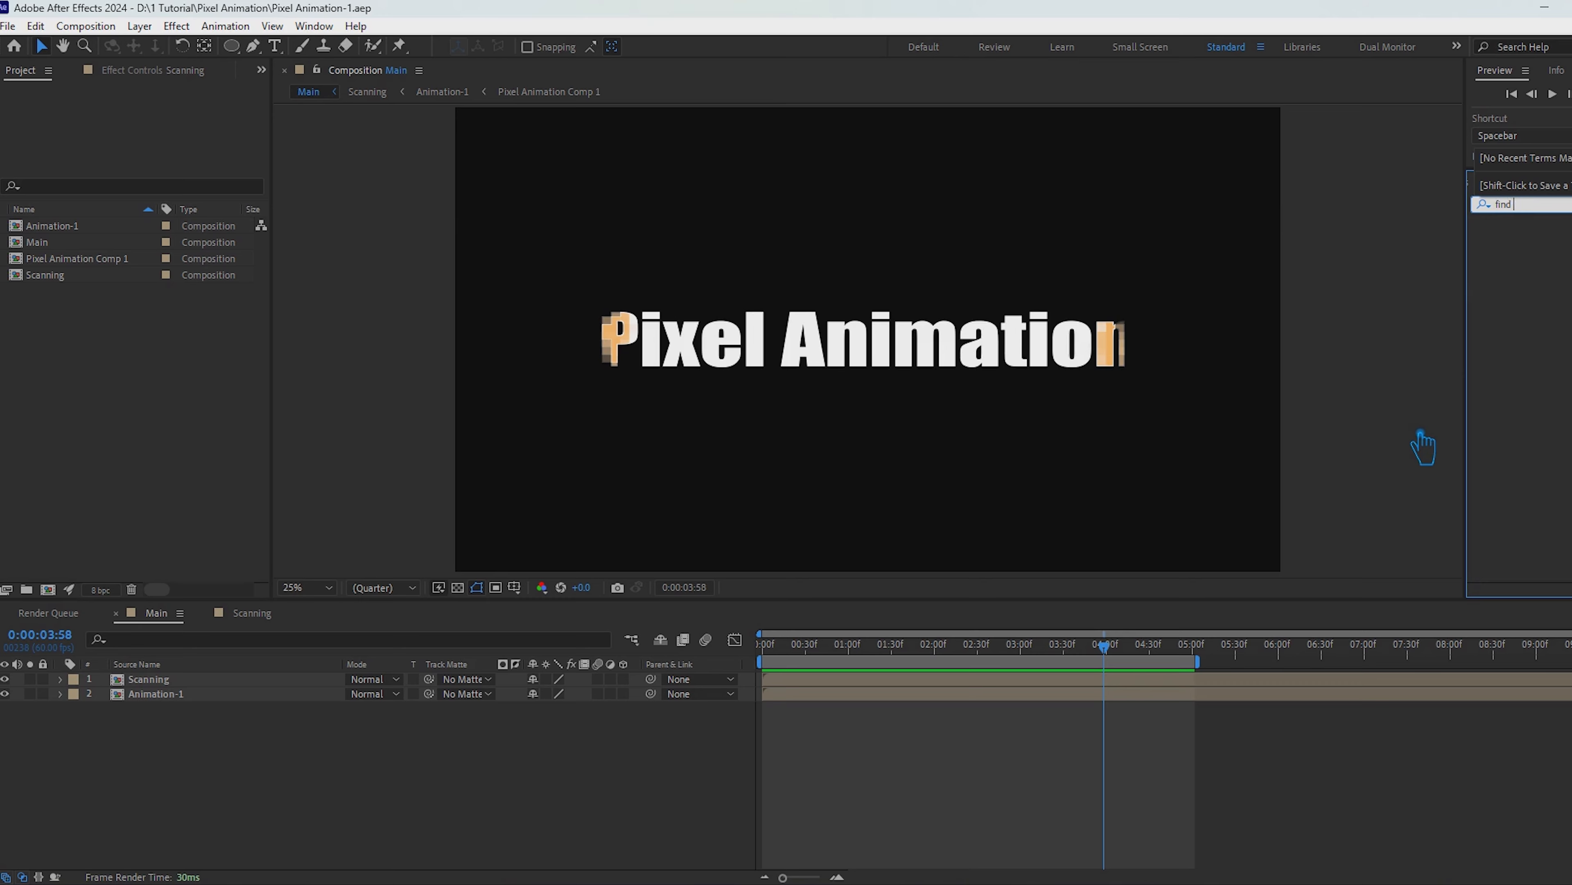
pyautogui.moveTo(1548, 237); pyautogui.dragTo(217, 679)
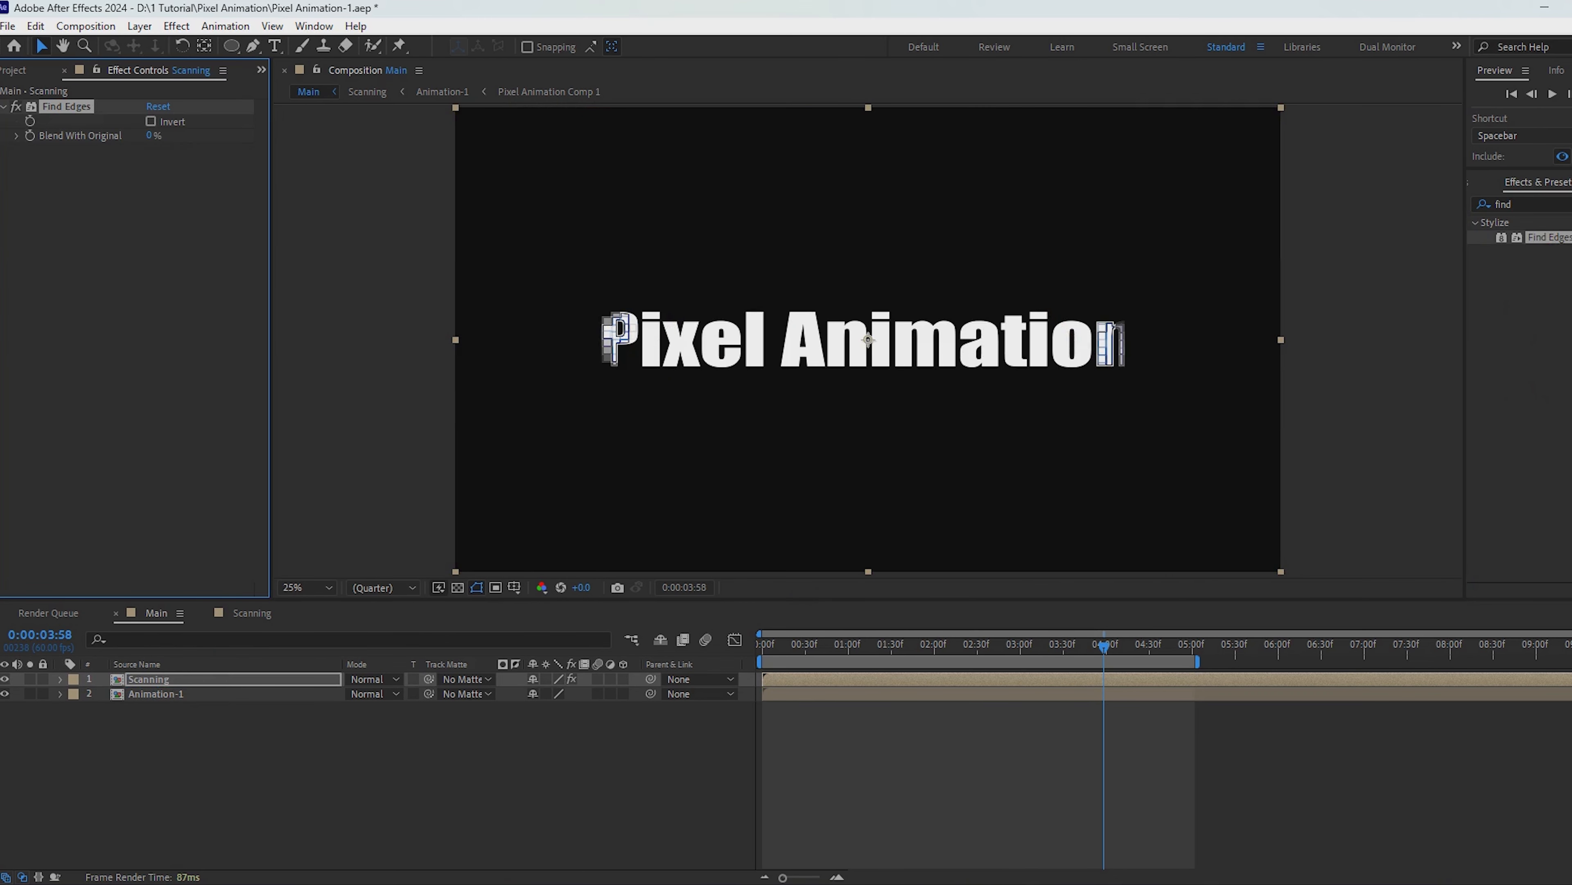
# Step: Search the effects for "colora" and apply Colorama to the Scanning layer
pyautogui.click(1526, 204)
pyautogui.write('colo')
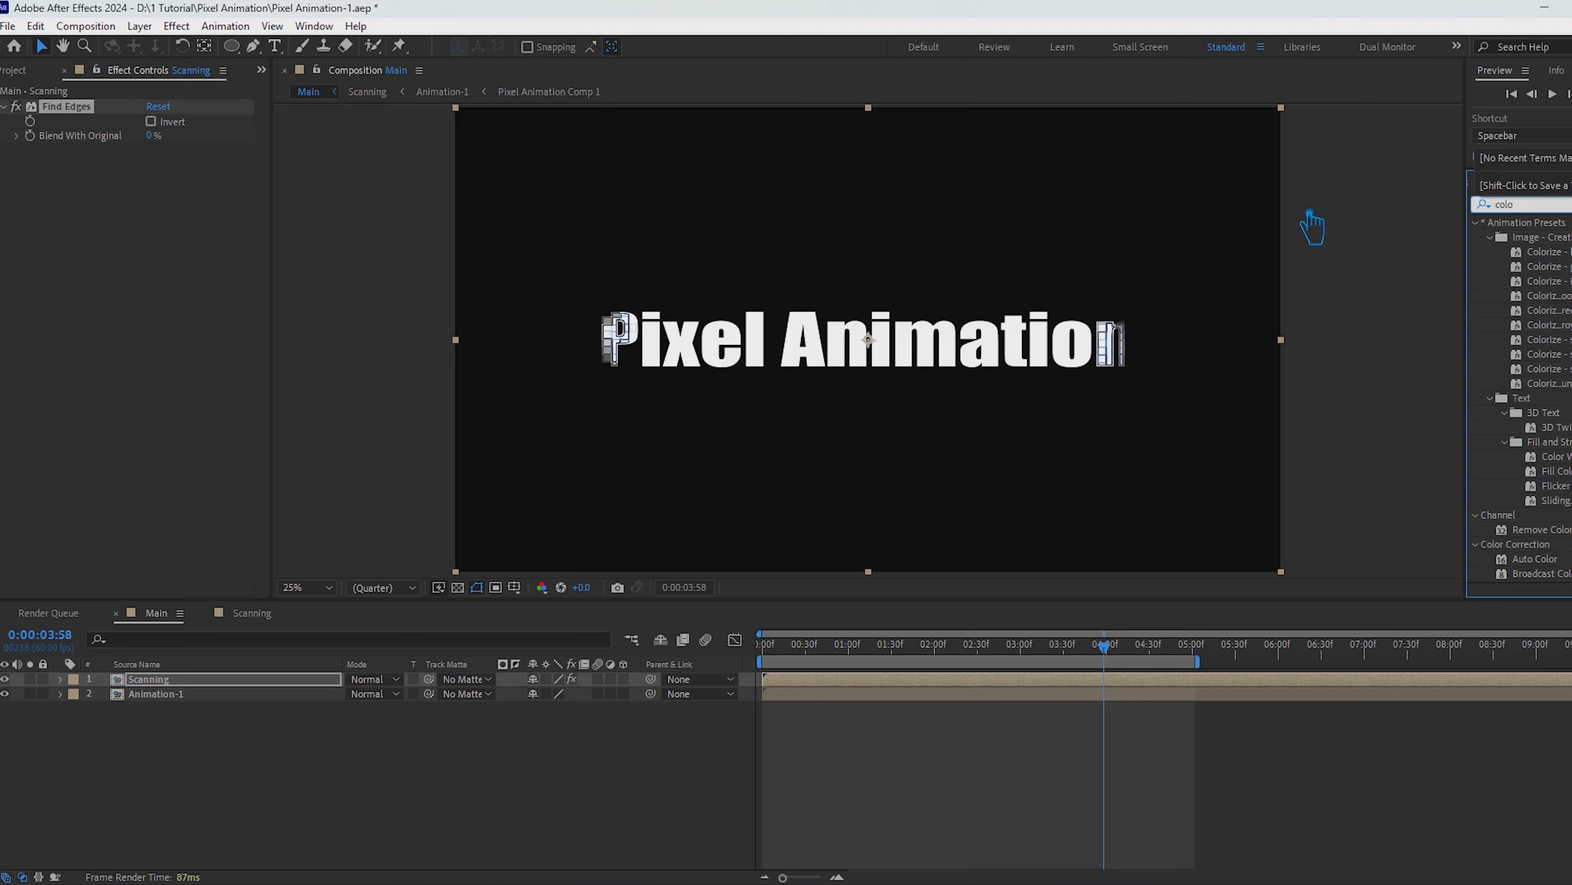
pyautogui.write('r')
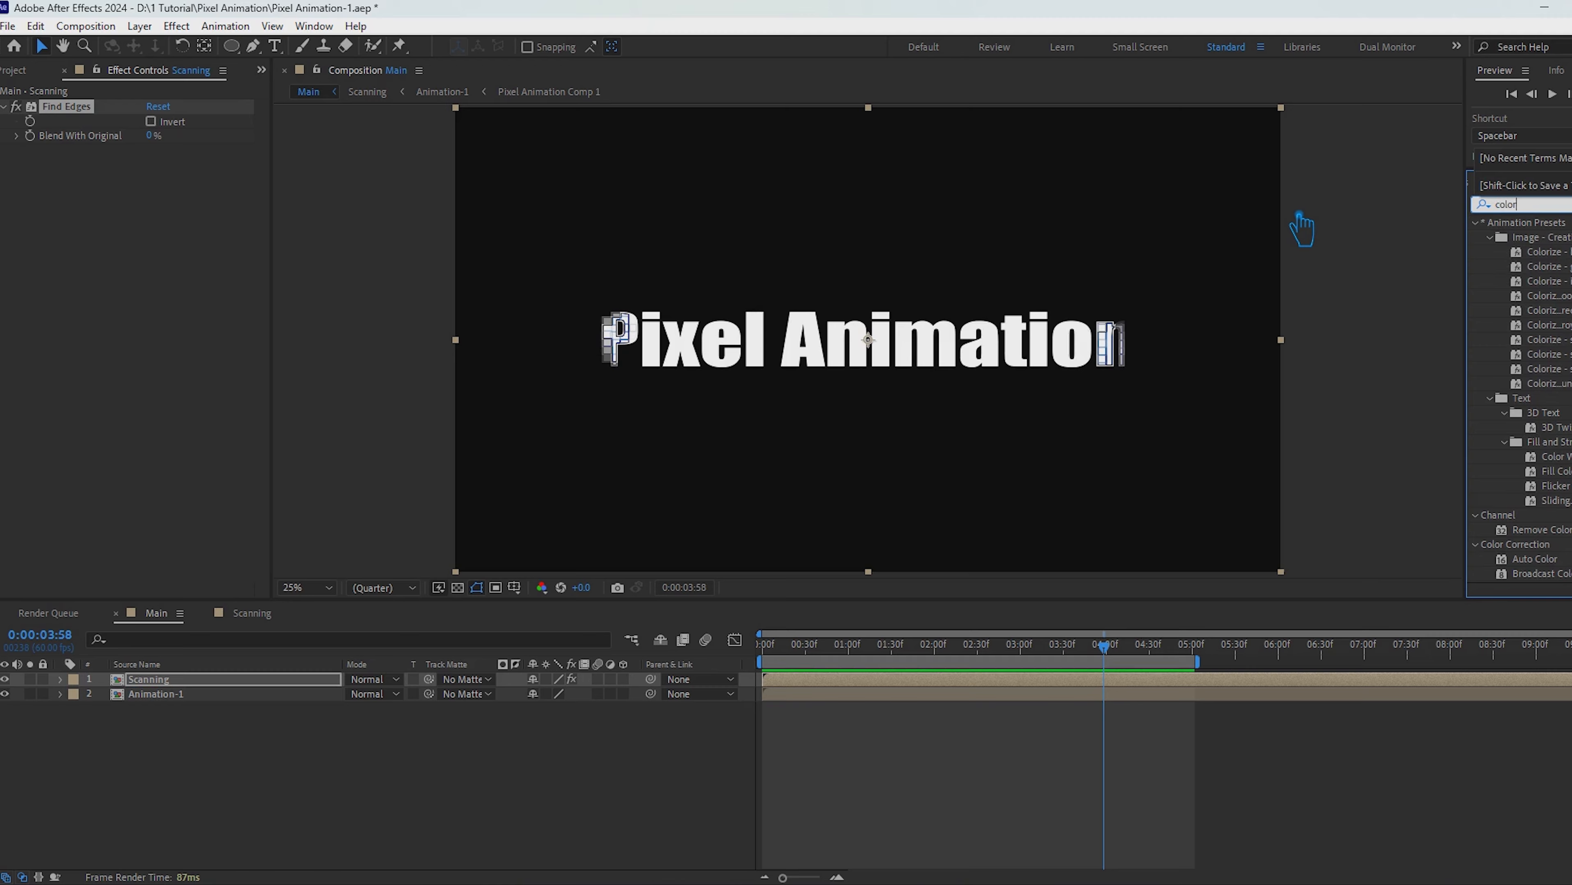
pyautogui.write('i')
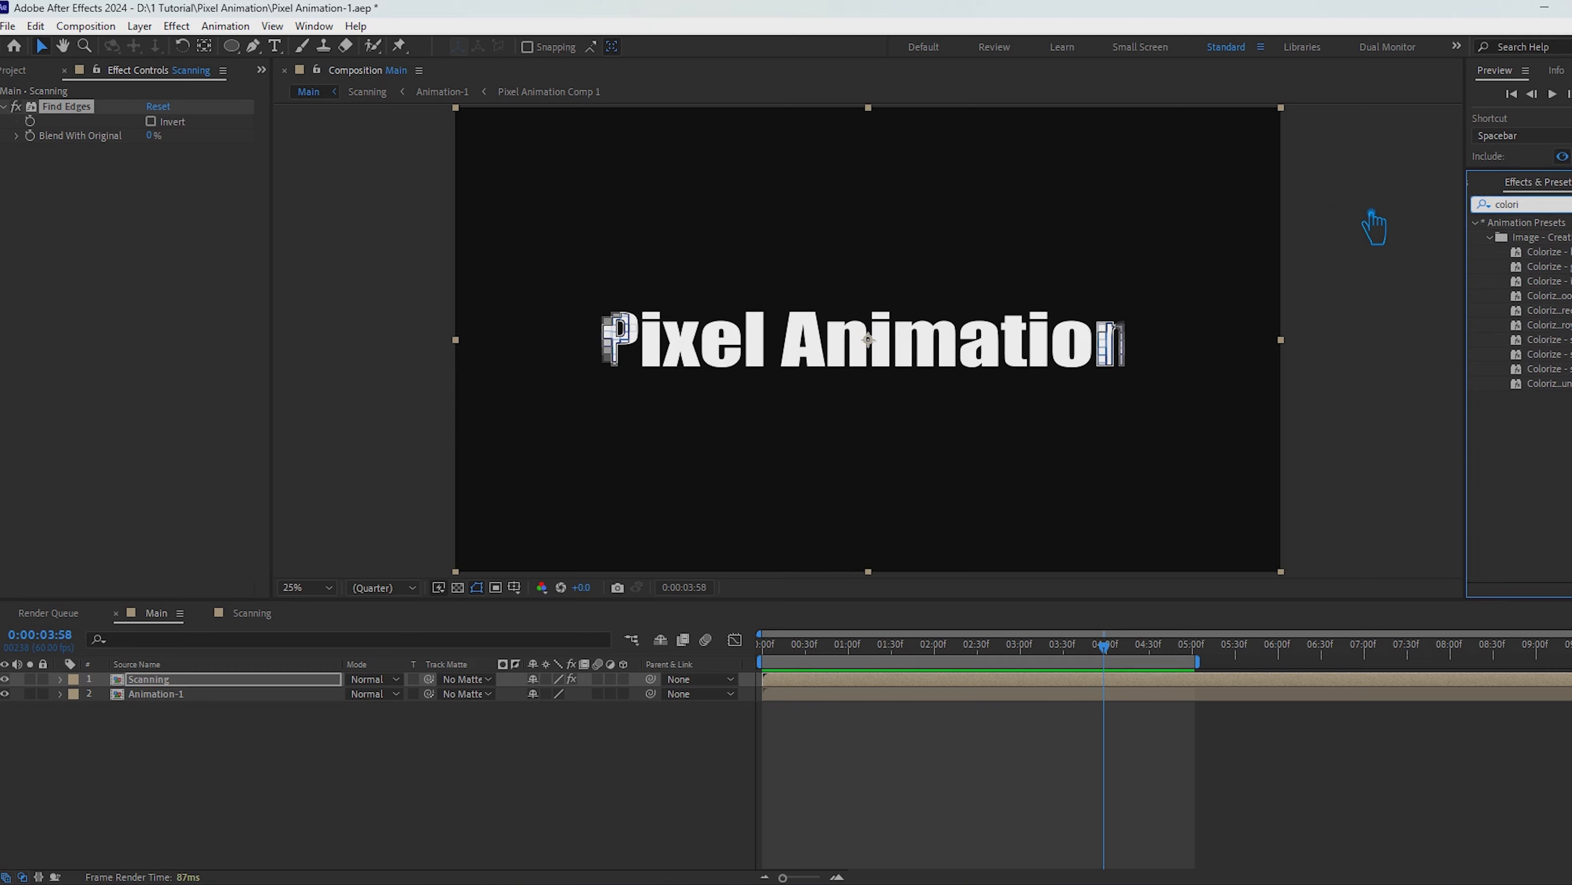
pyautogui.press('BackSpace')
pyautogui.write('a')
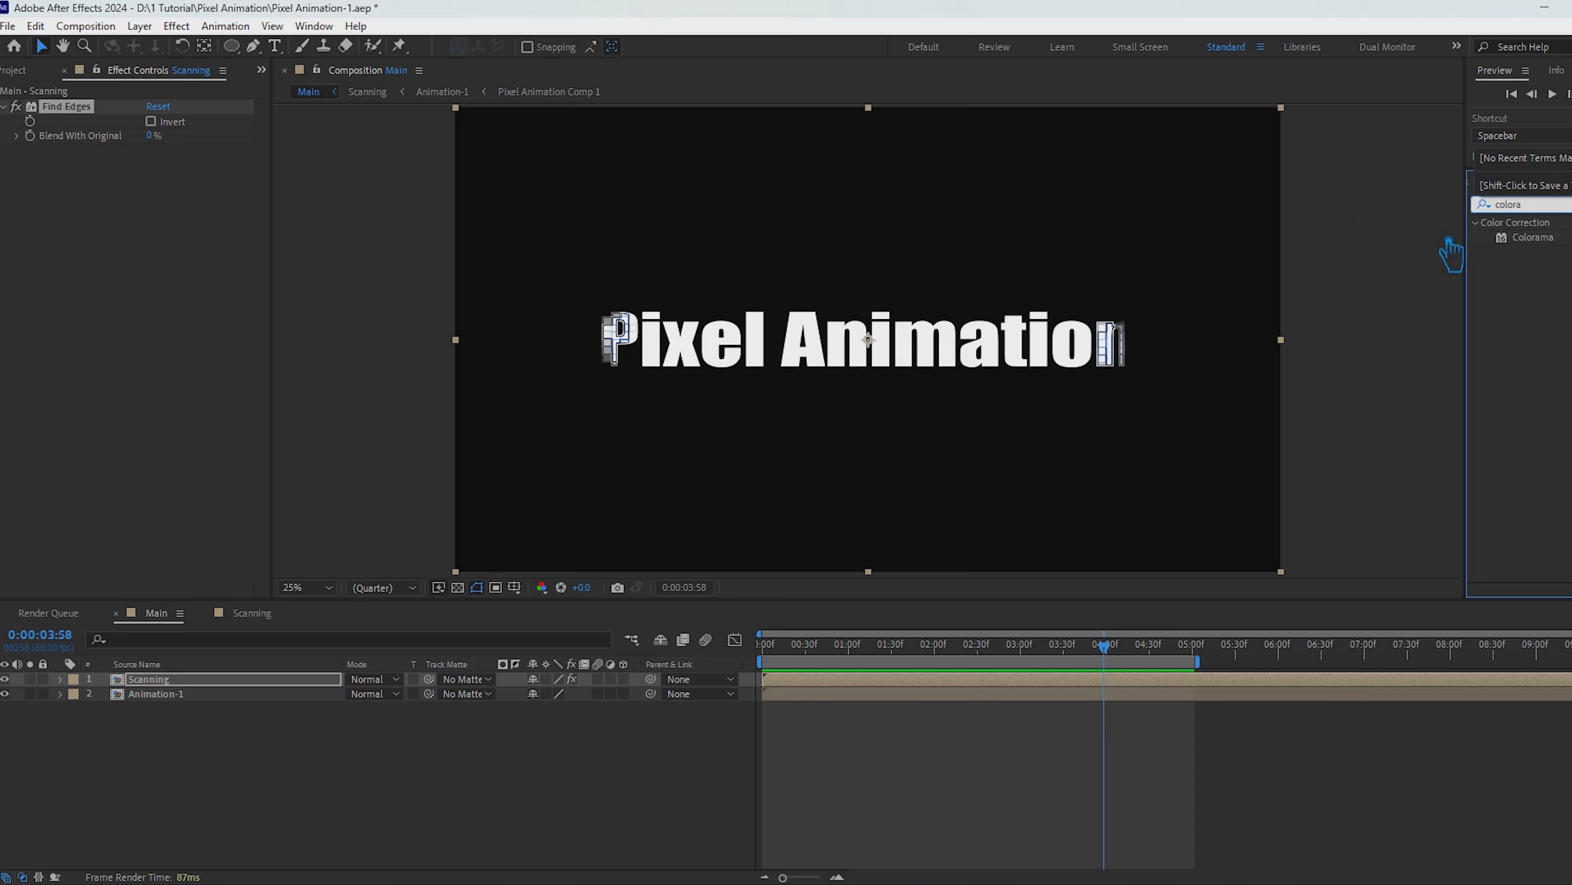
pyautogui.click(1554, 241)
pyautogui.moveTo(1456, 273); pyautogui.dragTo(198, 688)
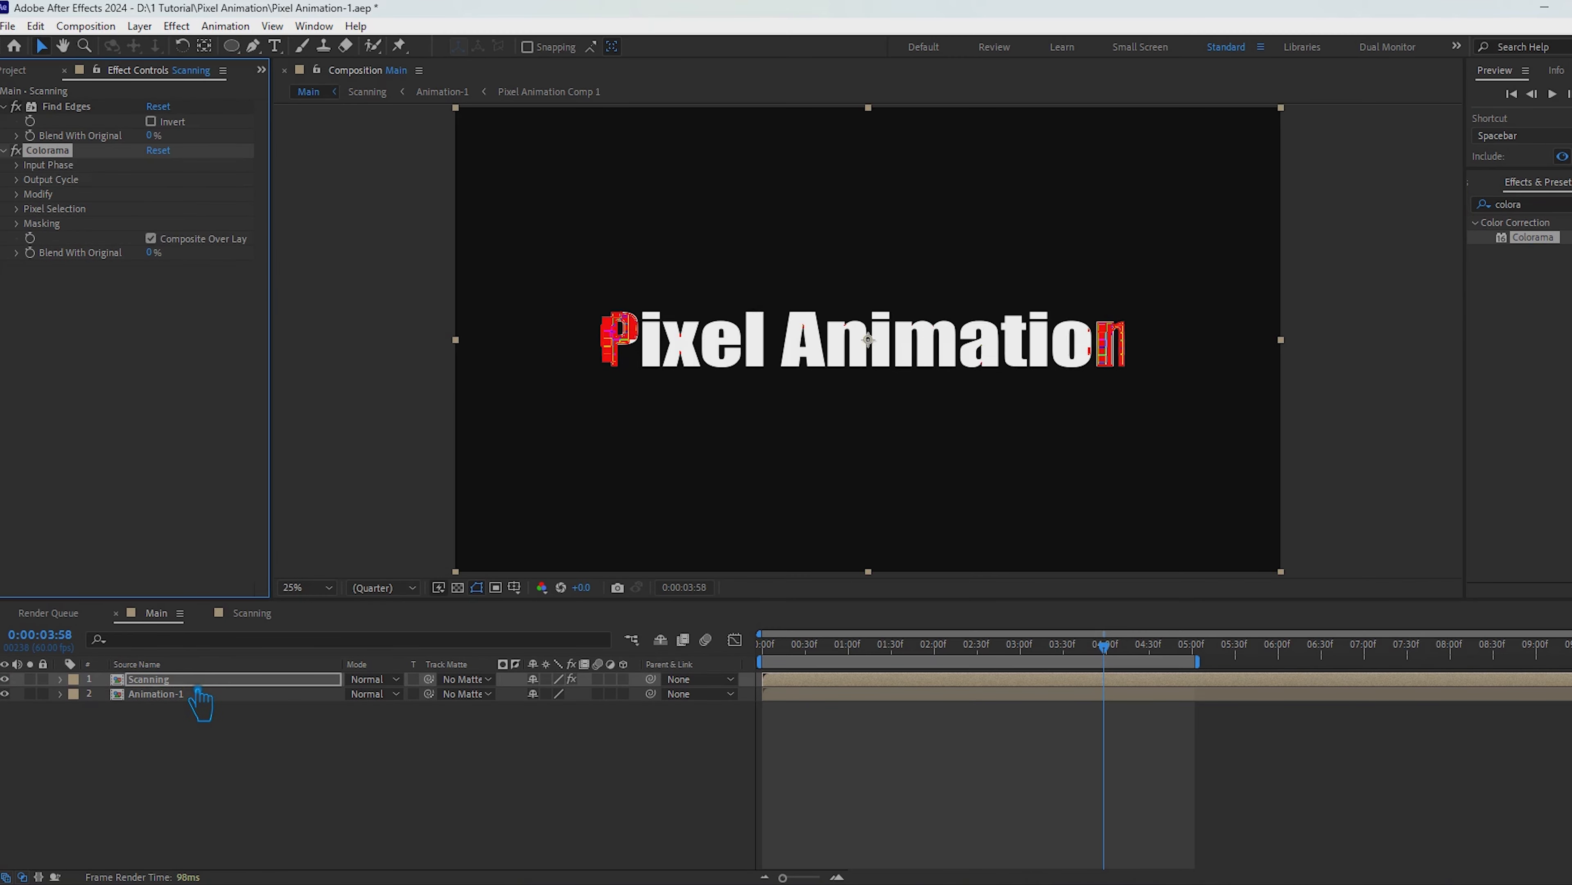
# Step: Set Colorama's Add Phase under Input Phase to the Scanning layer and turn on Invert for Find Edges
pyautogui.click(37, 165)
pyautogui.click(186, 196)
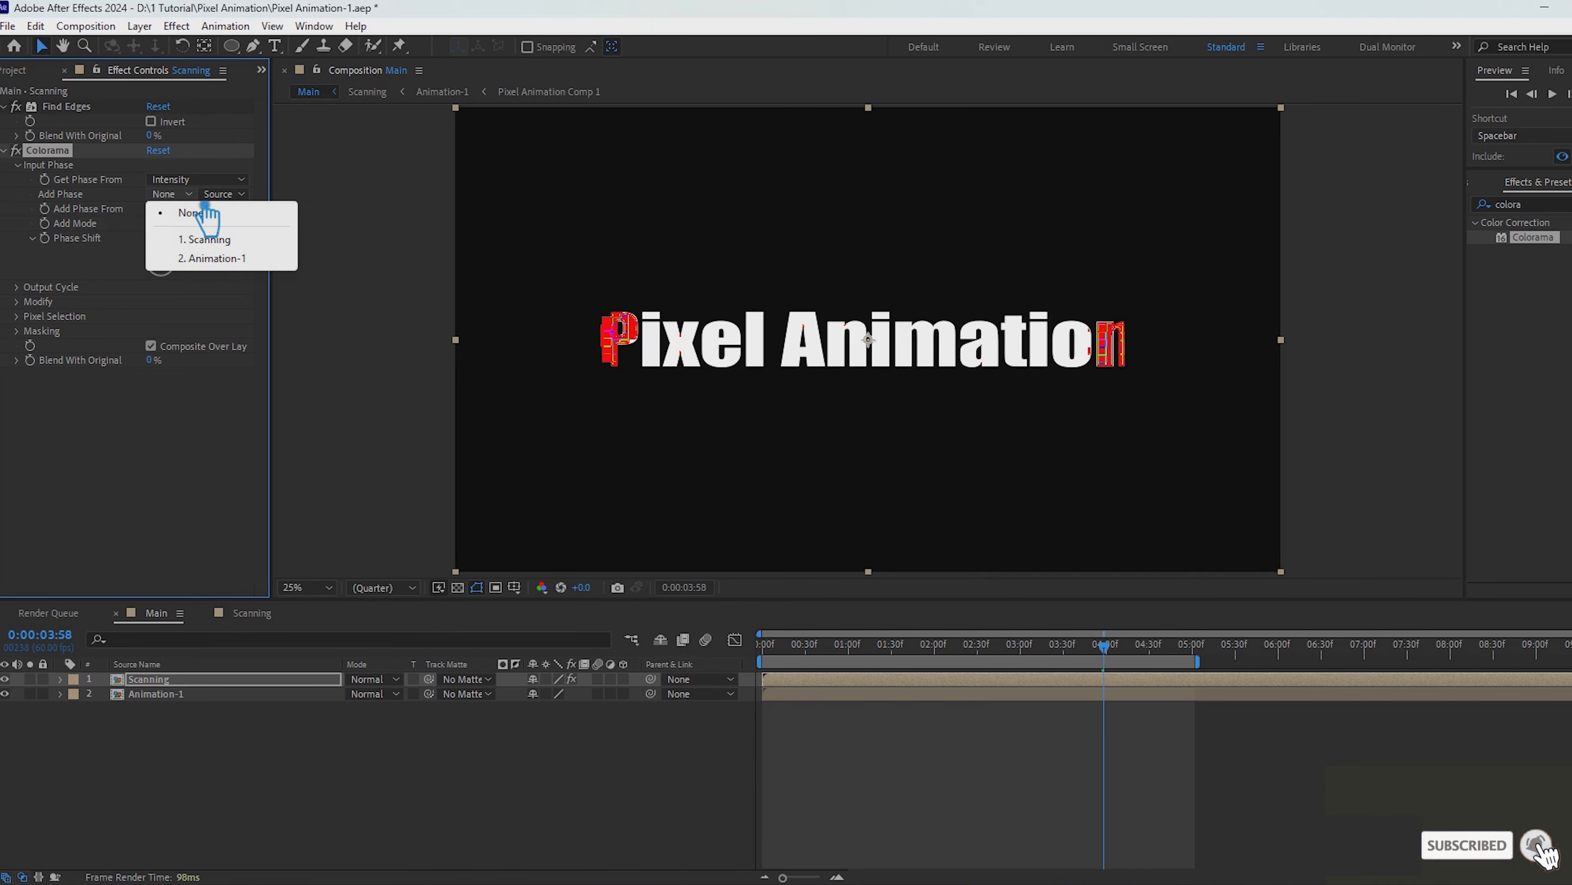
pyautogui.click(199, 238)
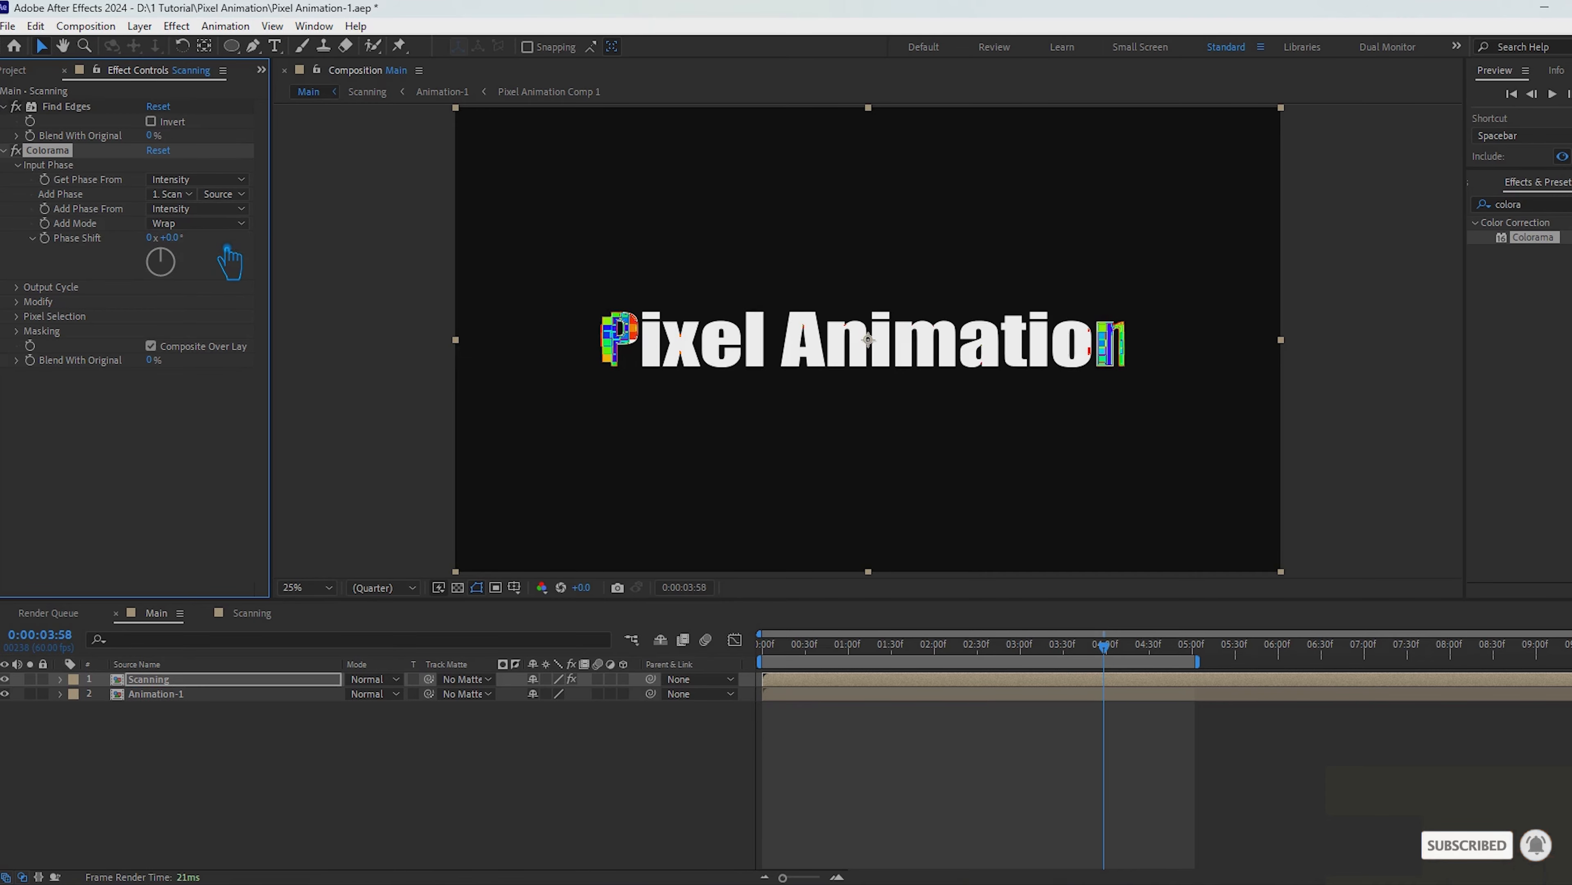
pyautogui.click(197, 225)
pyautogui.click(195, 208)
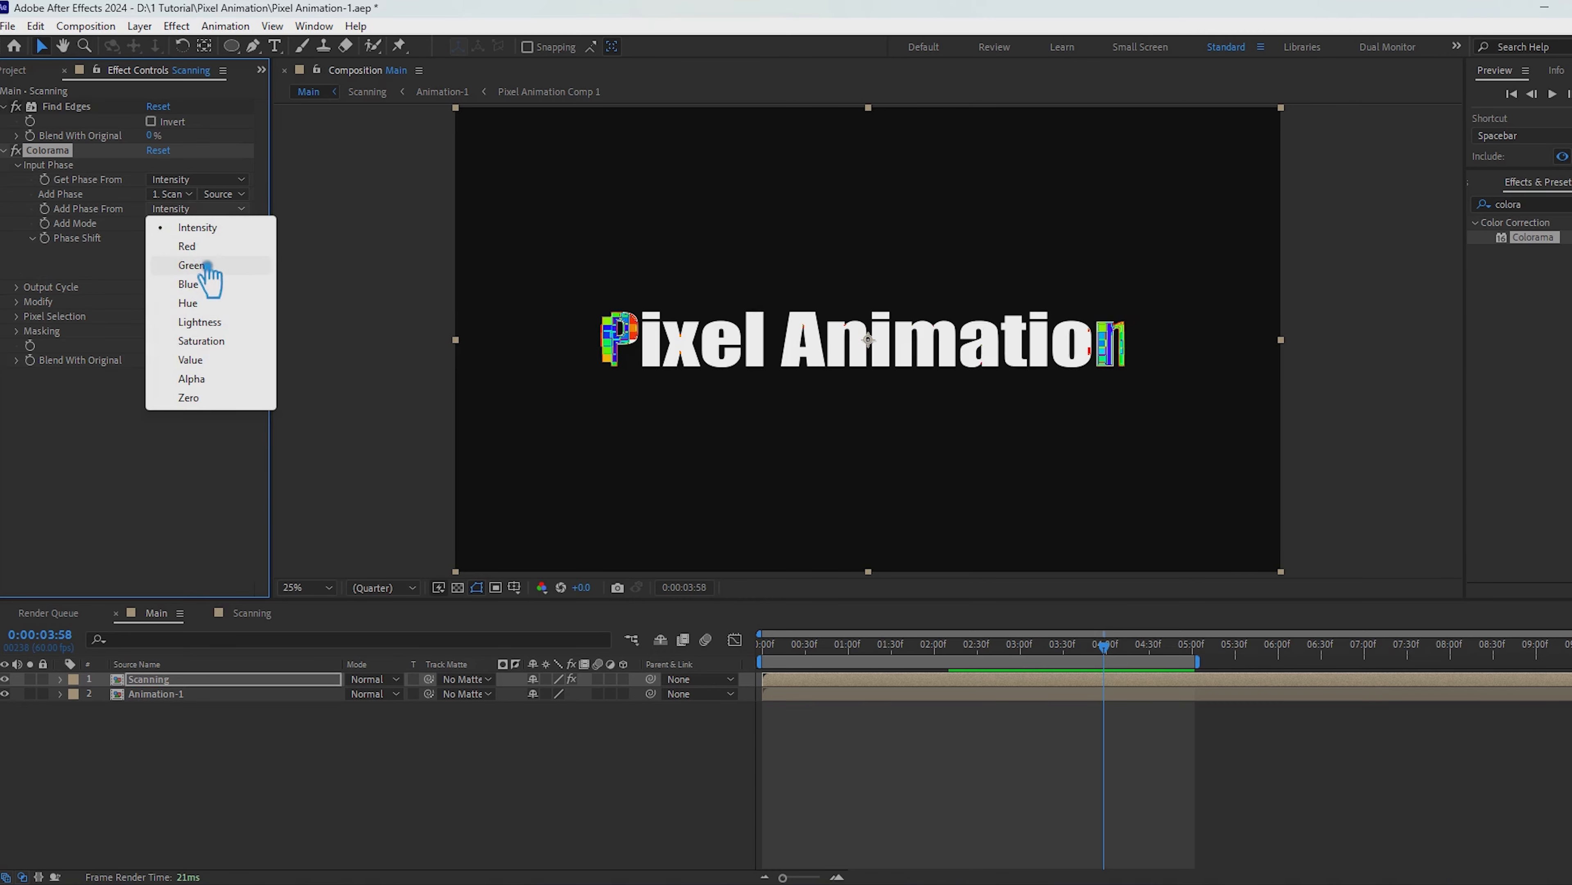
pyautogui.click(233, 236)
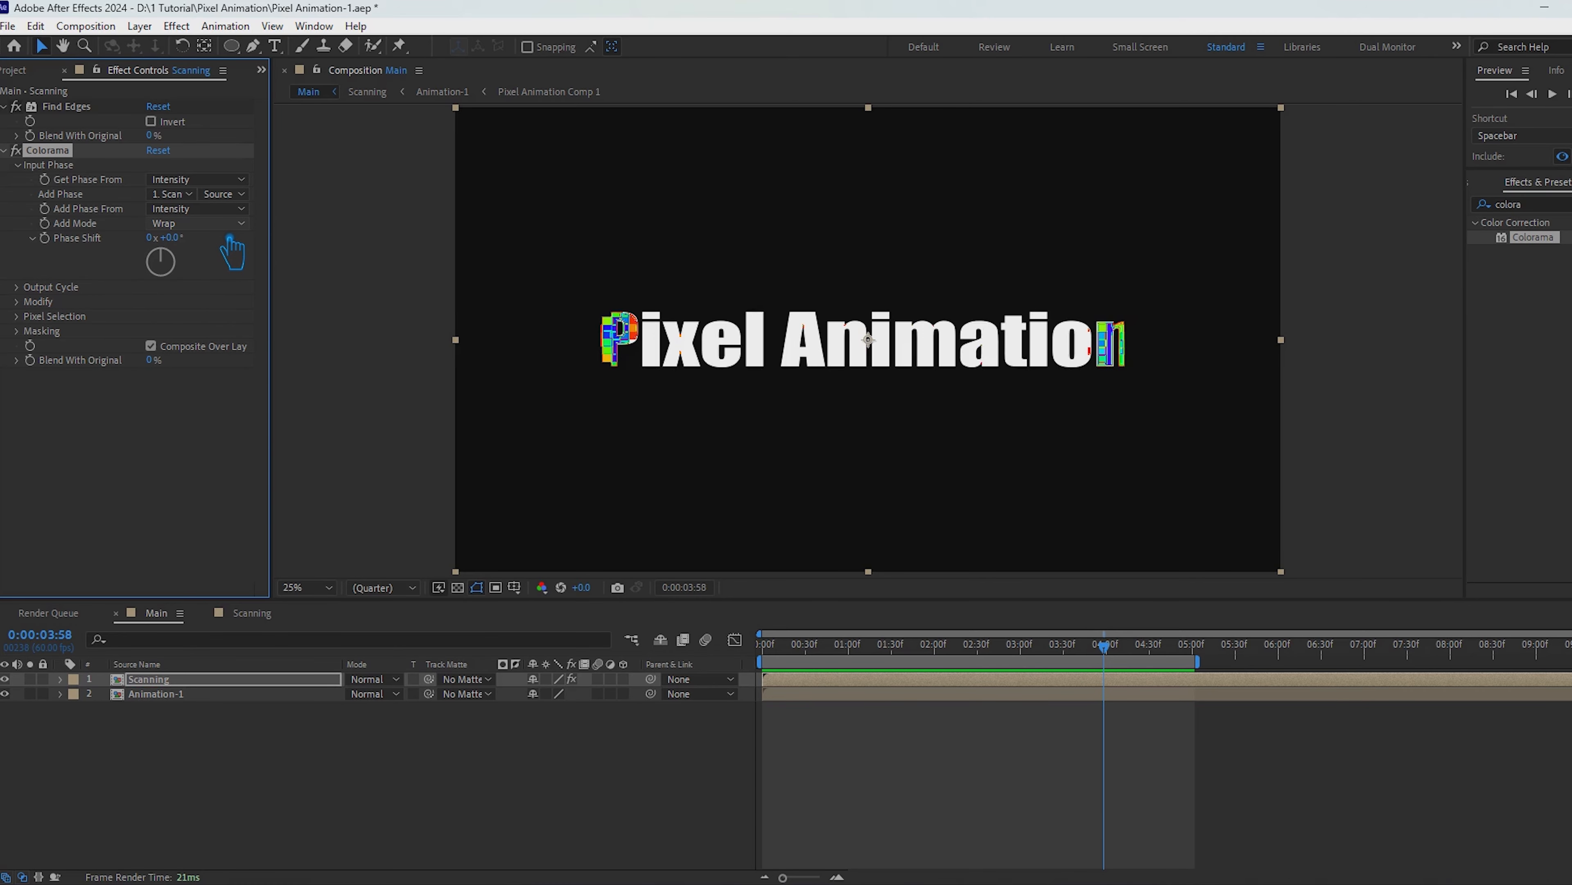
pyautogui.click(152, 121)
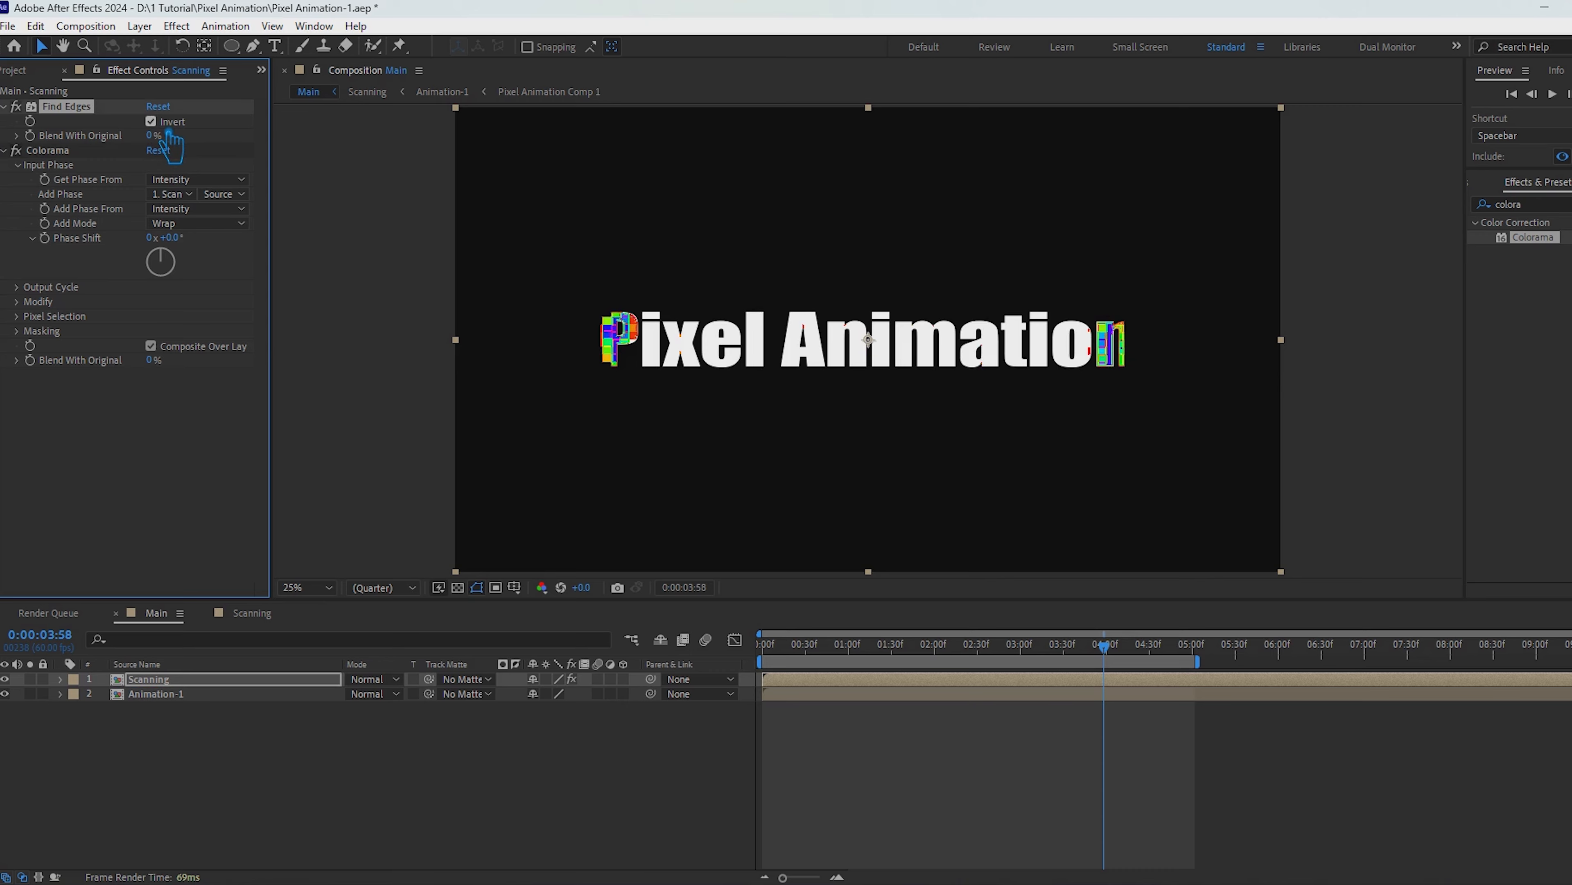
# Step: Try the Alpha Ramp and Leather preset palettes in Colorama's Output Cycle
pyautogui.click(24, 288)
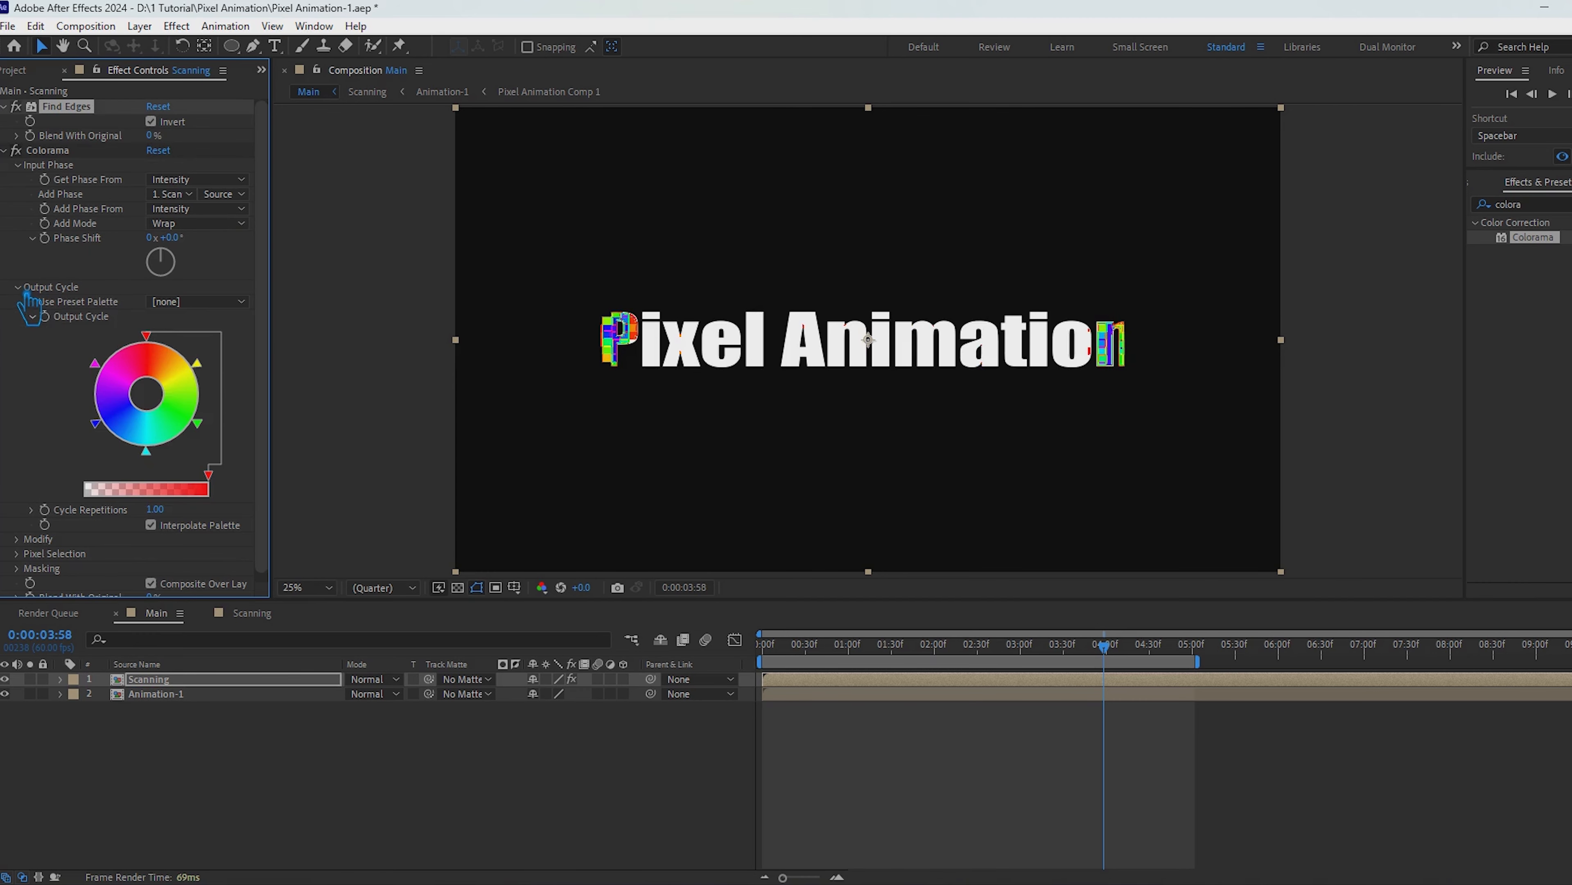
pyautogui.click(197, 301)
pyautogui.click(272, 256)
pyautogui.click(186, 302)
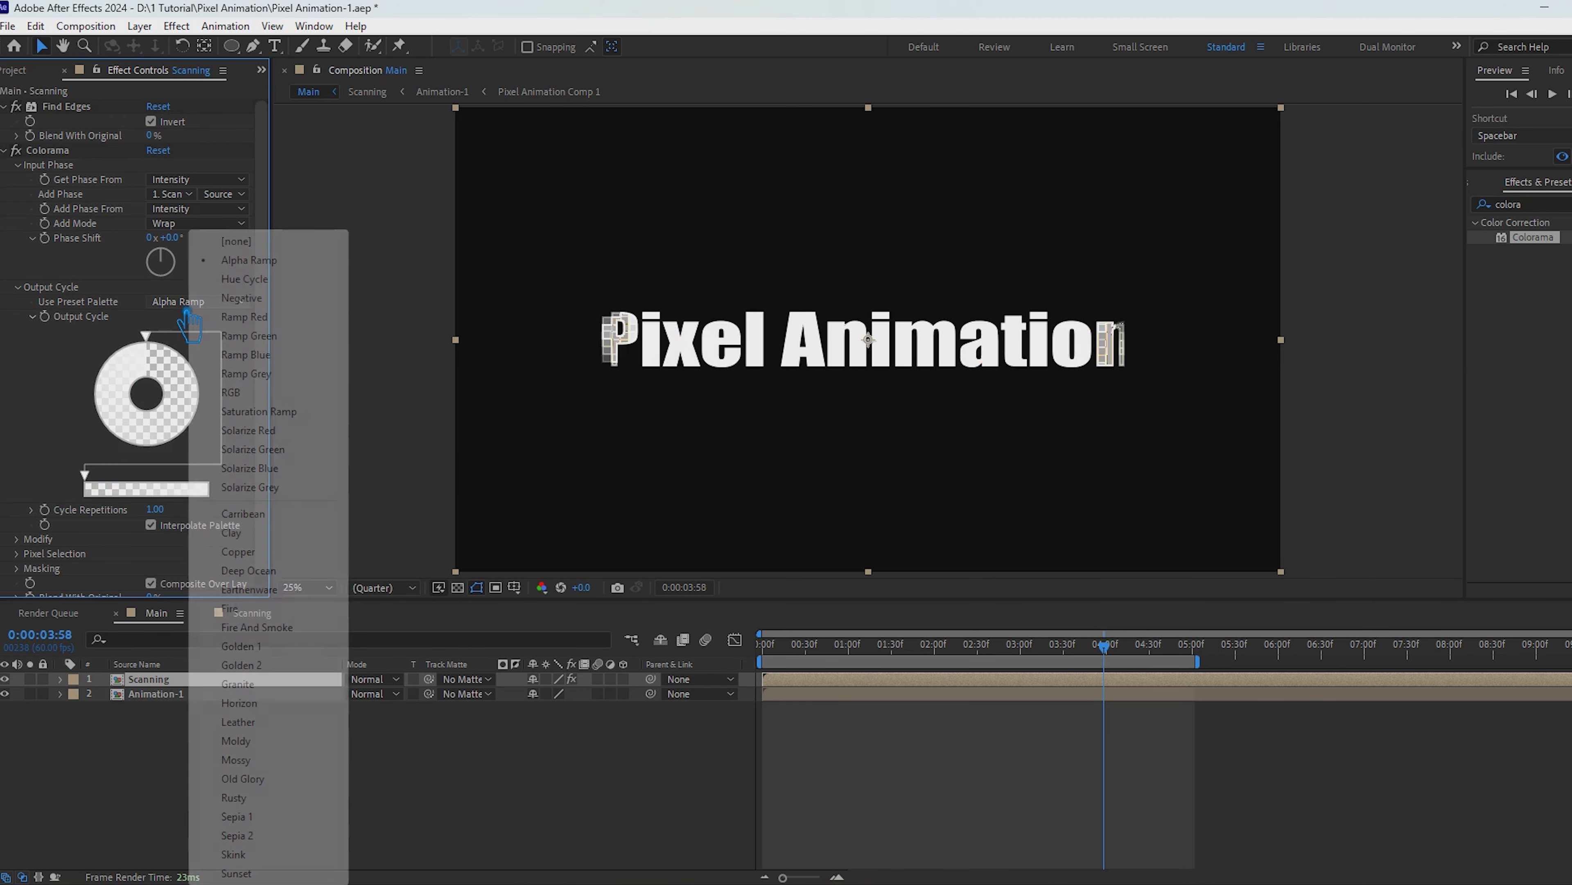
pyautogui.click(276, 741)
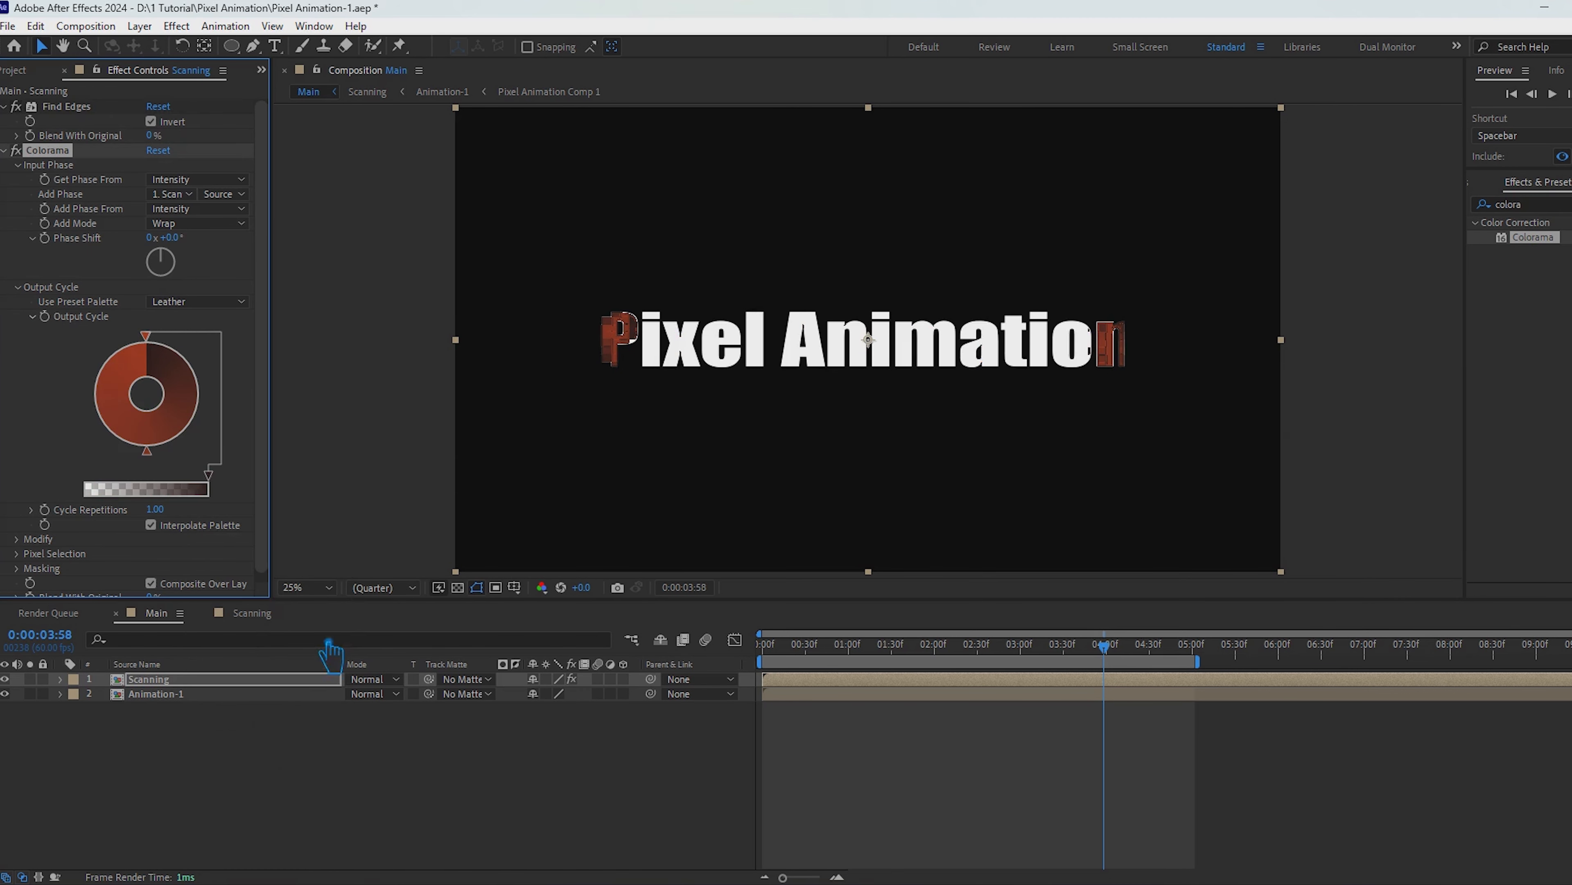
# Step: Set Colorama's Get Phase From to Blue, and return Add Mode to Wrap after trying Screen and Average
pyautogui.click(195, 179)
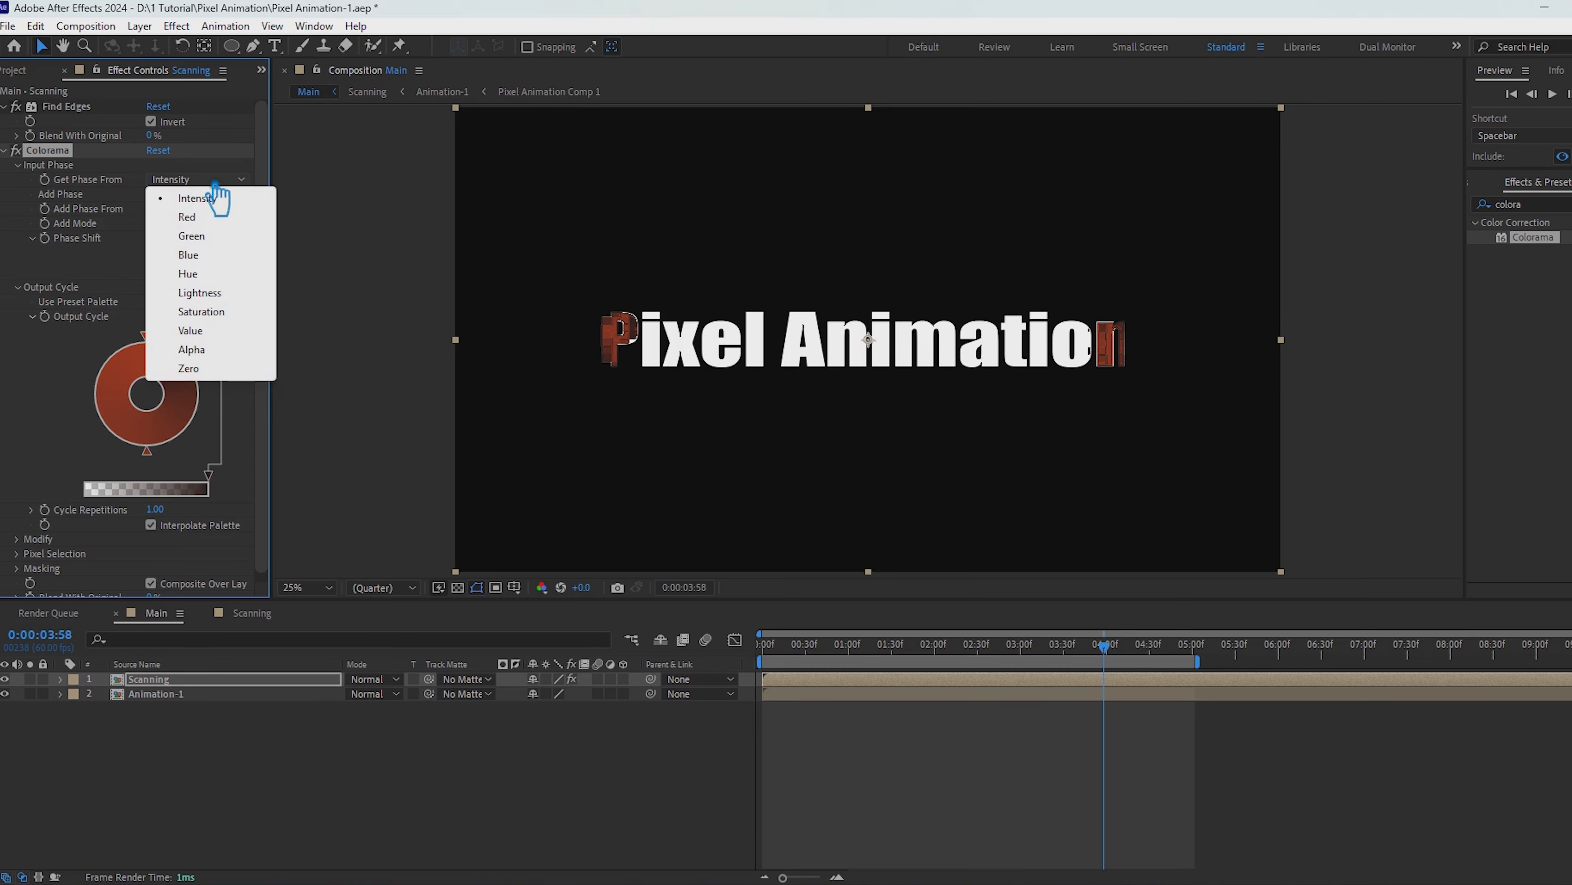
pyautogui.click(216, 264)
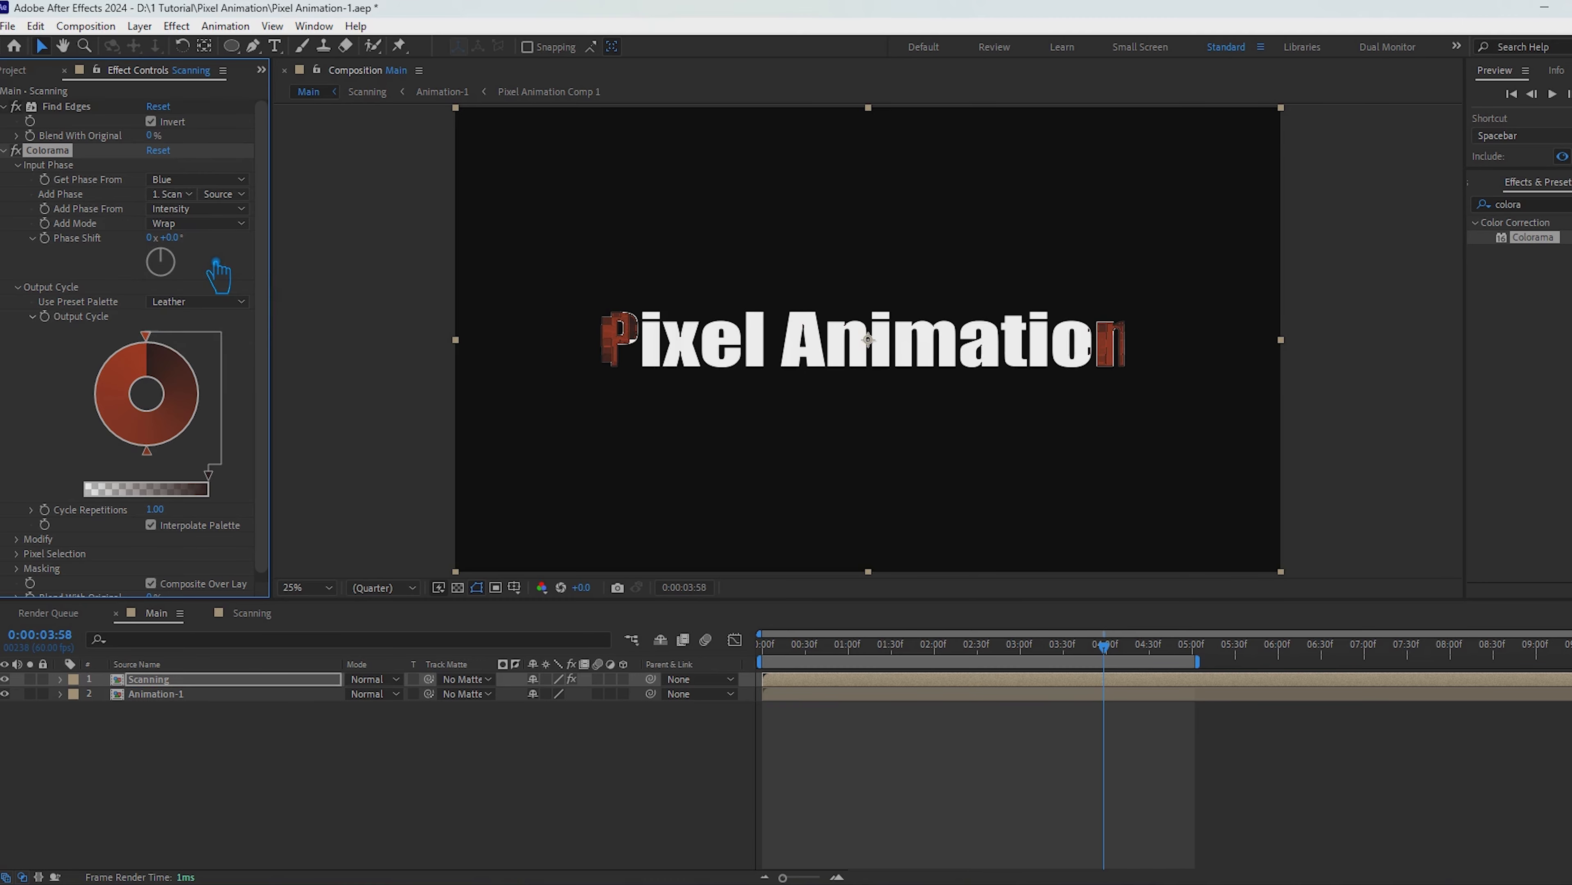
pyautogui.click(211, 225)
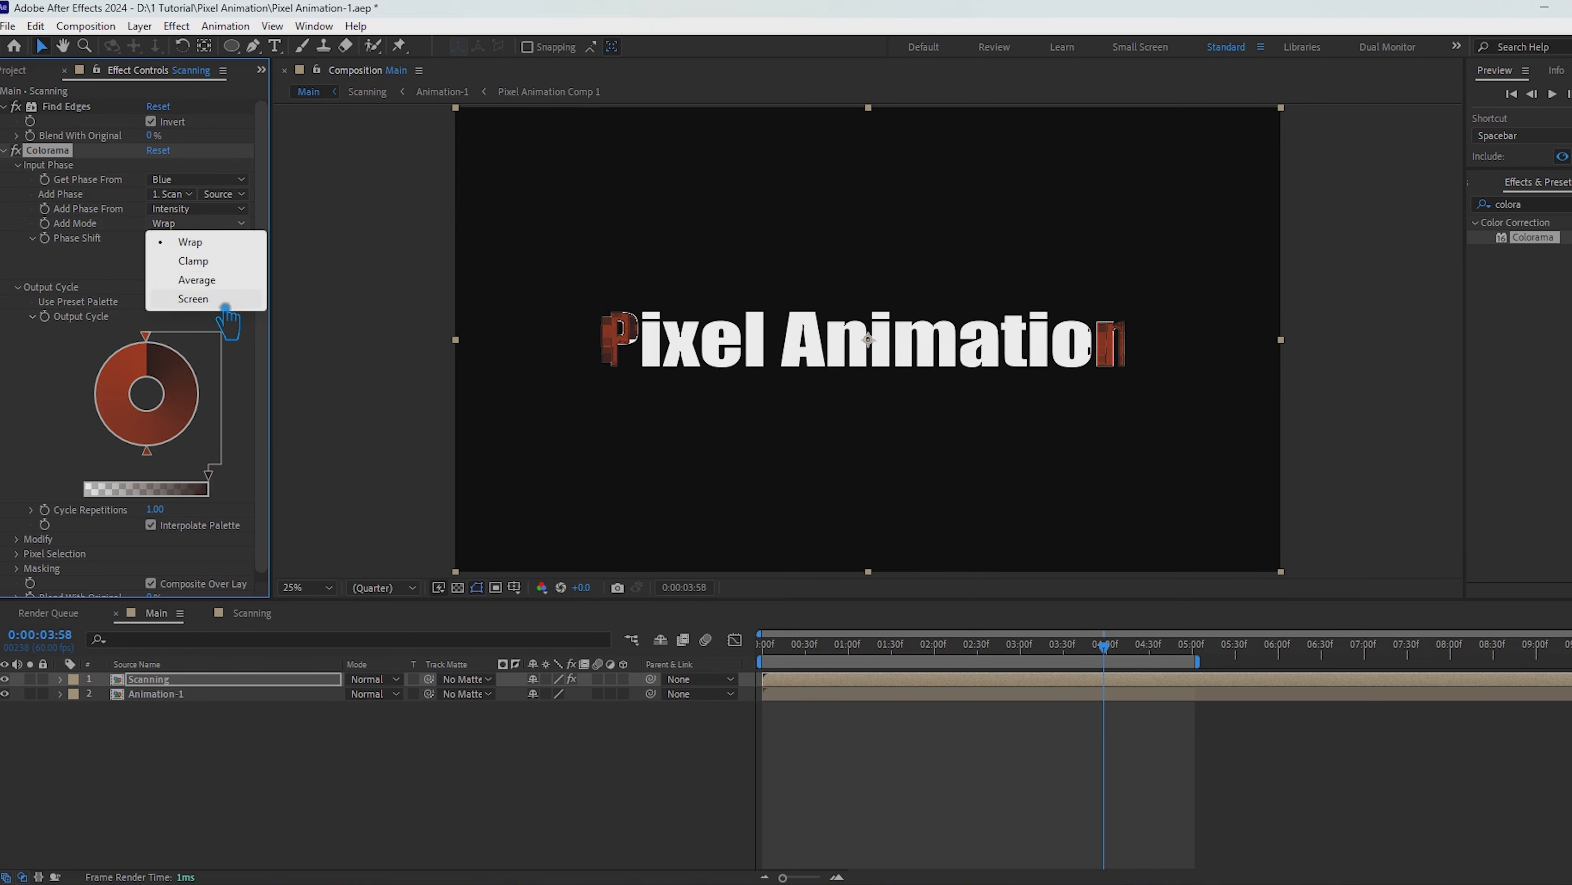
pyautogui.click(226, 307)
pyautogui.click(211, 224)
pyautogui.click(220, 280)
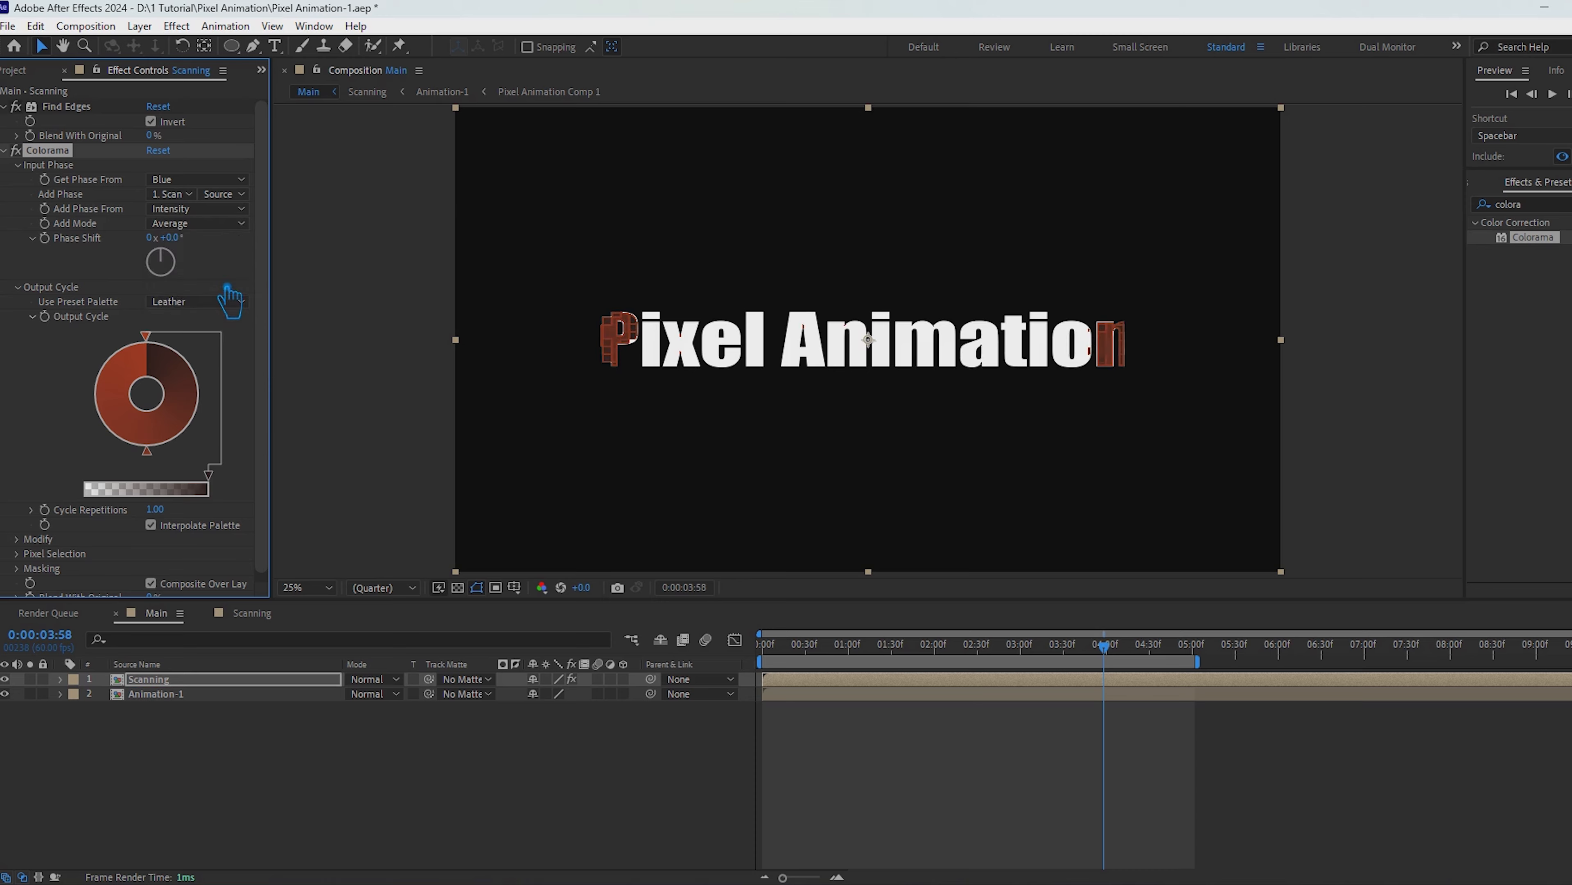
pyautogui.click(210, 223)
pyautogui.click(199, 231)
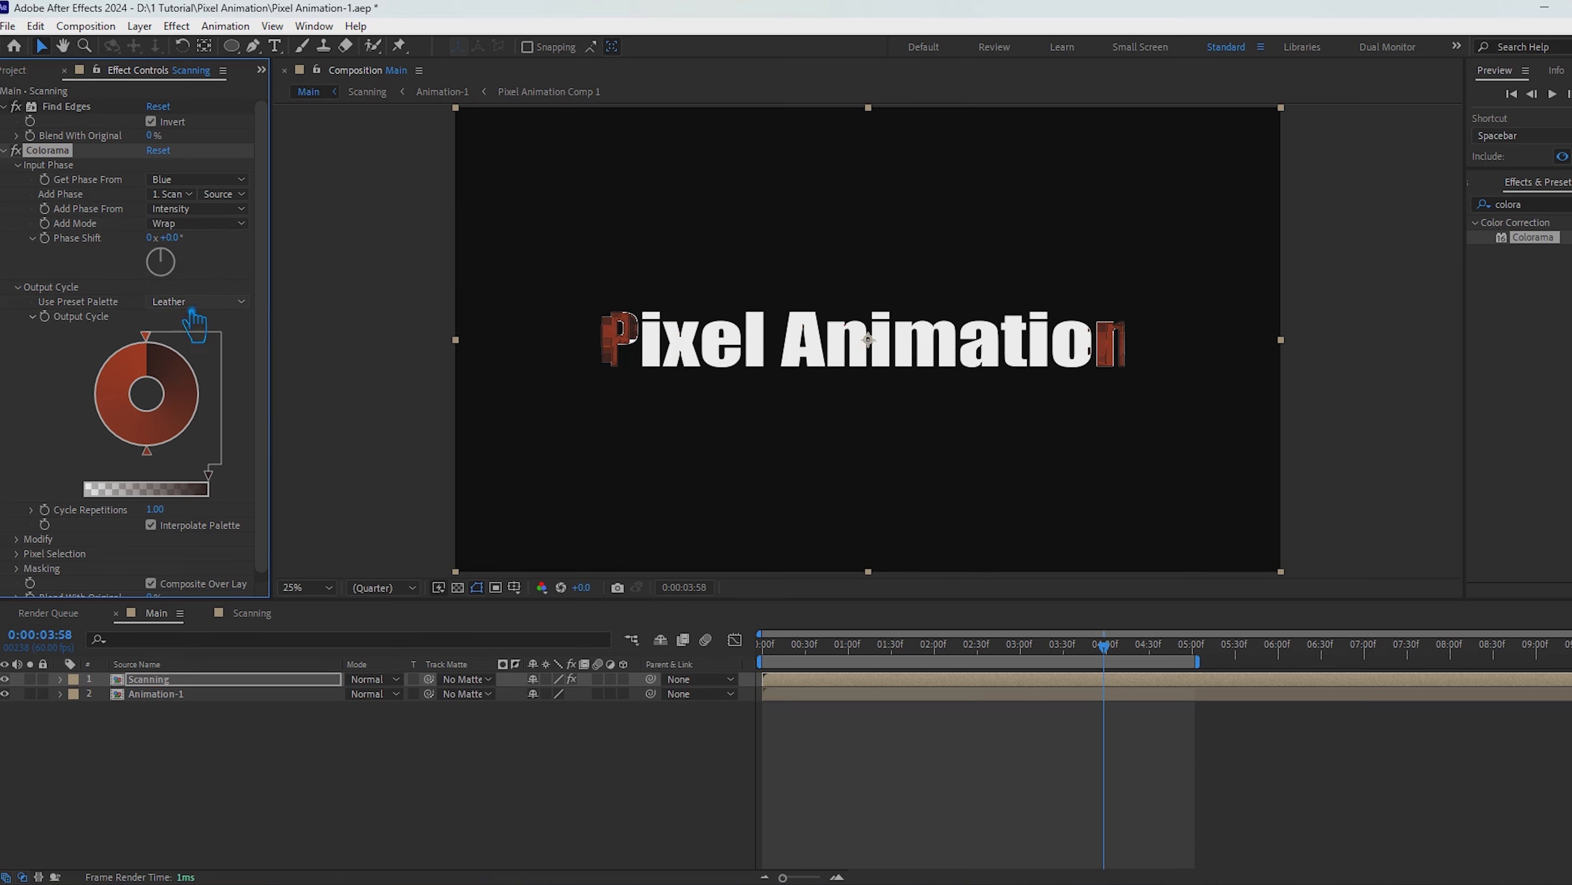
# Step: Try the Golden 2, RGB, Solarize Red, Old Glory and Sunset preset palettes in Colorama's Output Cycle
pyautogui.click(223, 310)
pyautogui.click(275, 684)
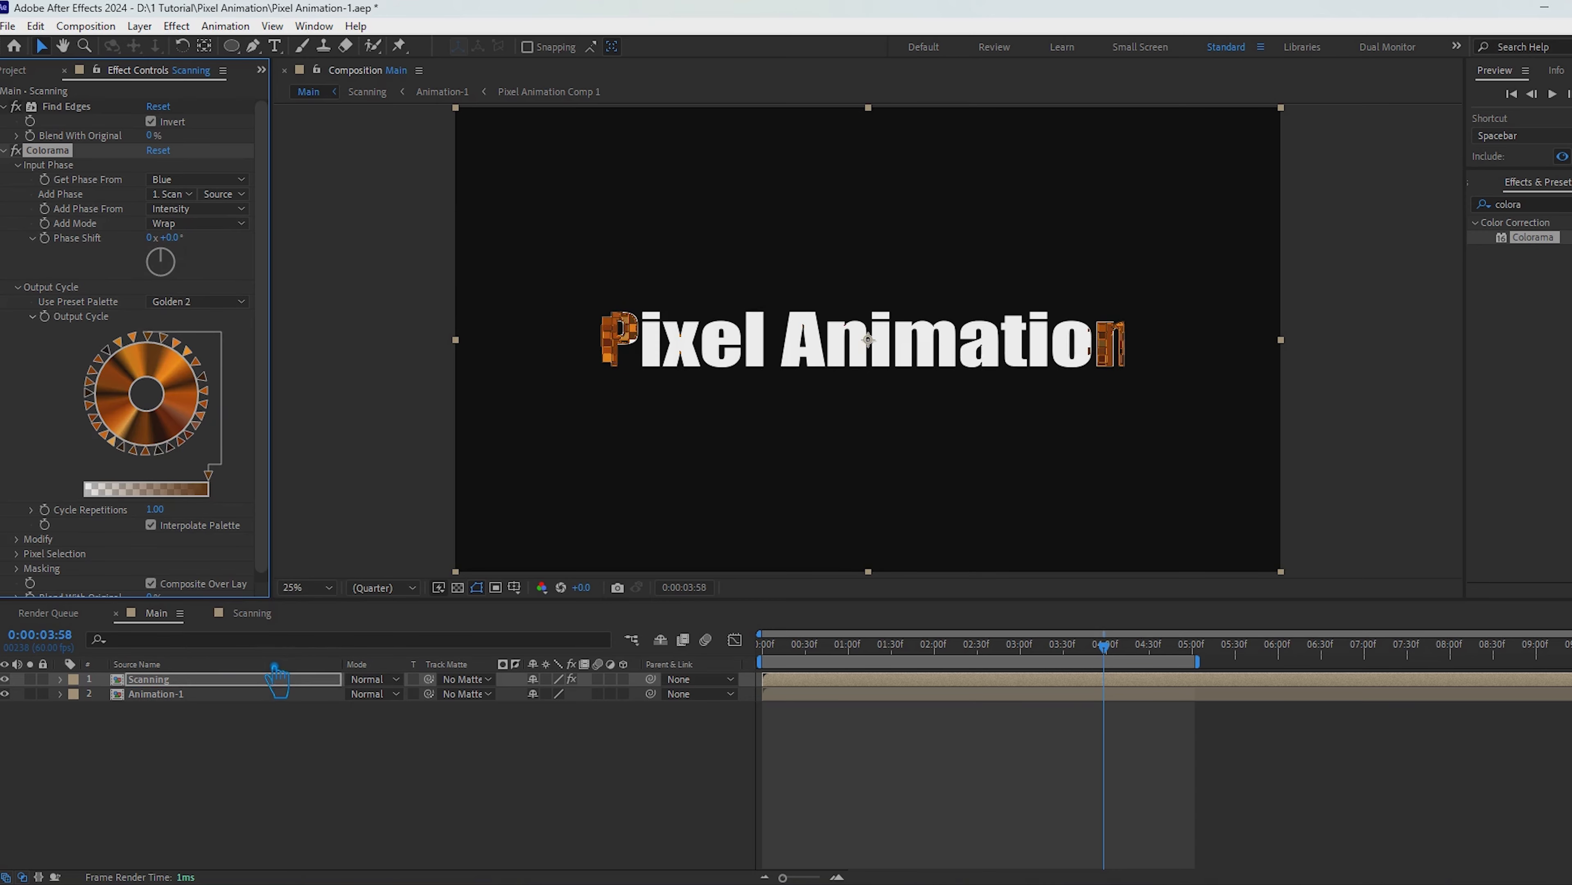
pyautogui.click(242, 303)
pyautogui.click(262, 400)
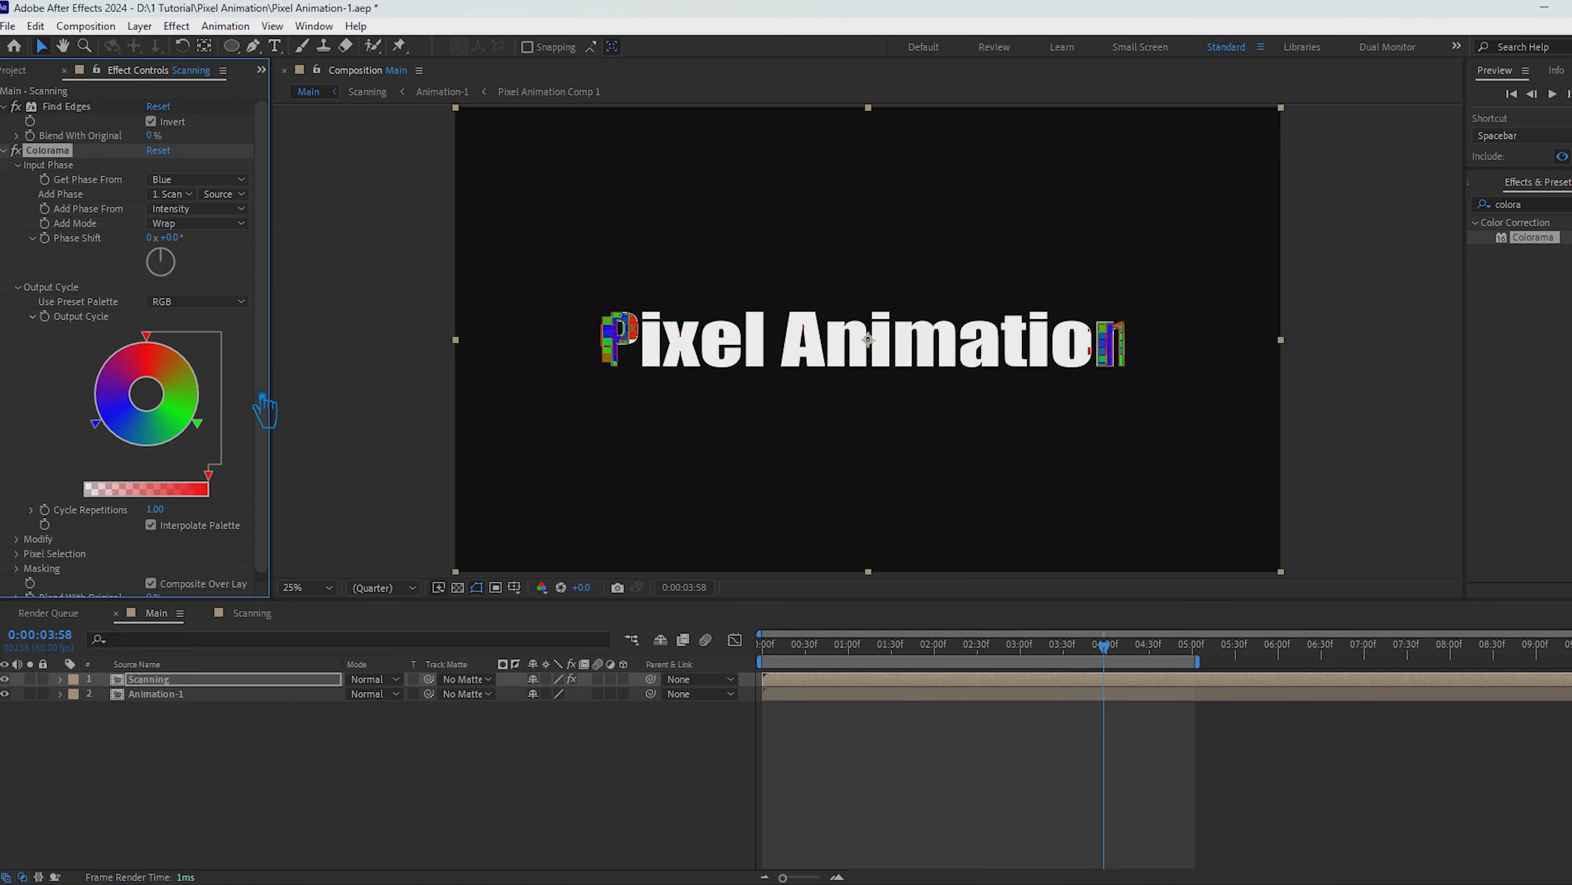
pyautogui.click(194, 303)
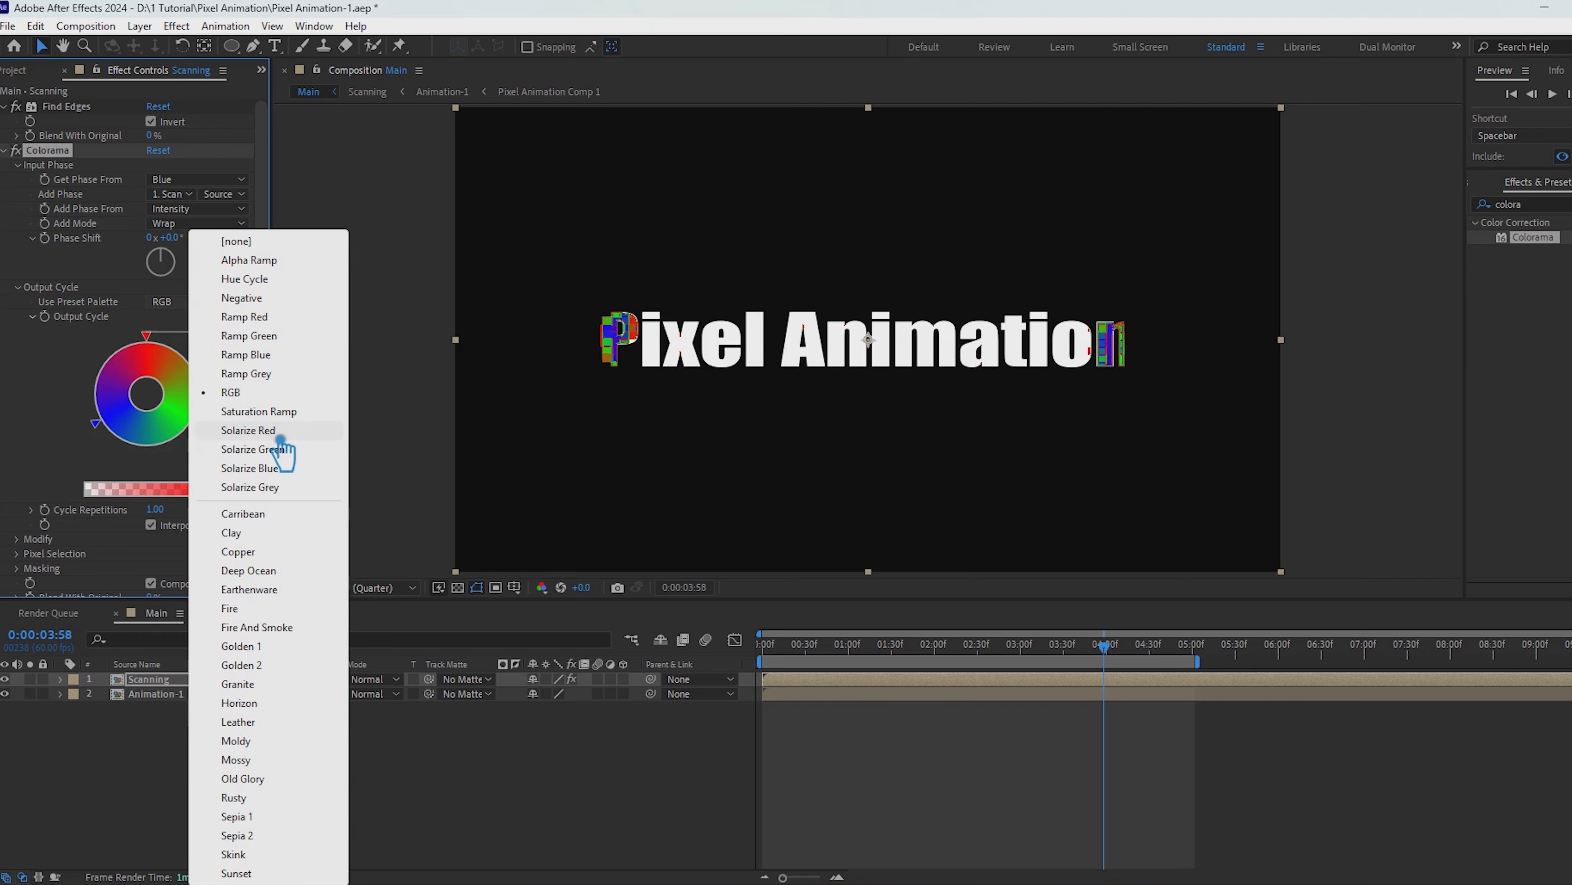
pyautogui.click(274, 442)
pyautogui.click(210, 302)
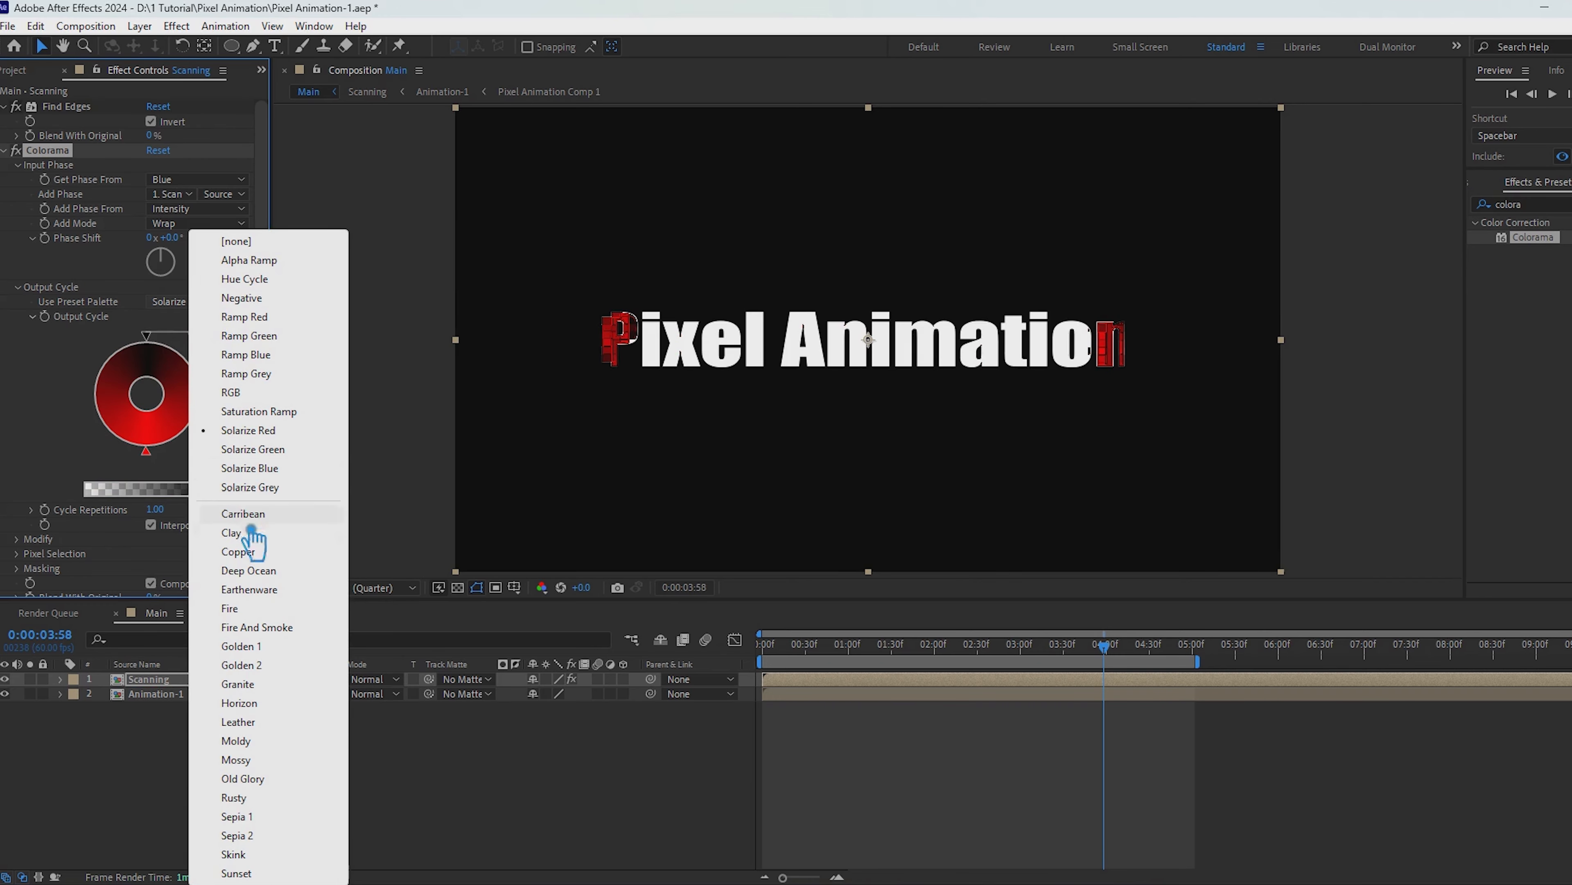
pyautogui.click(290, 785)
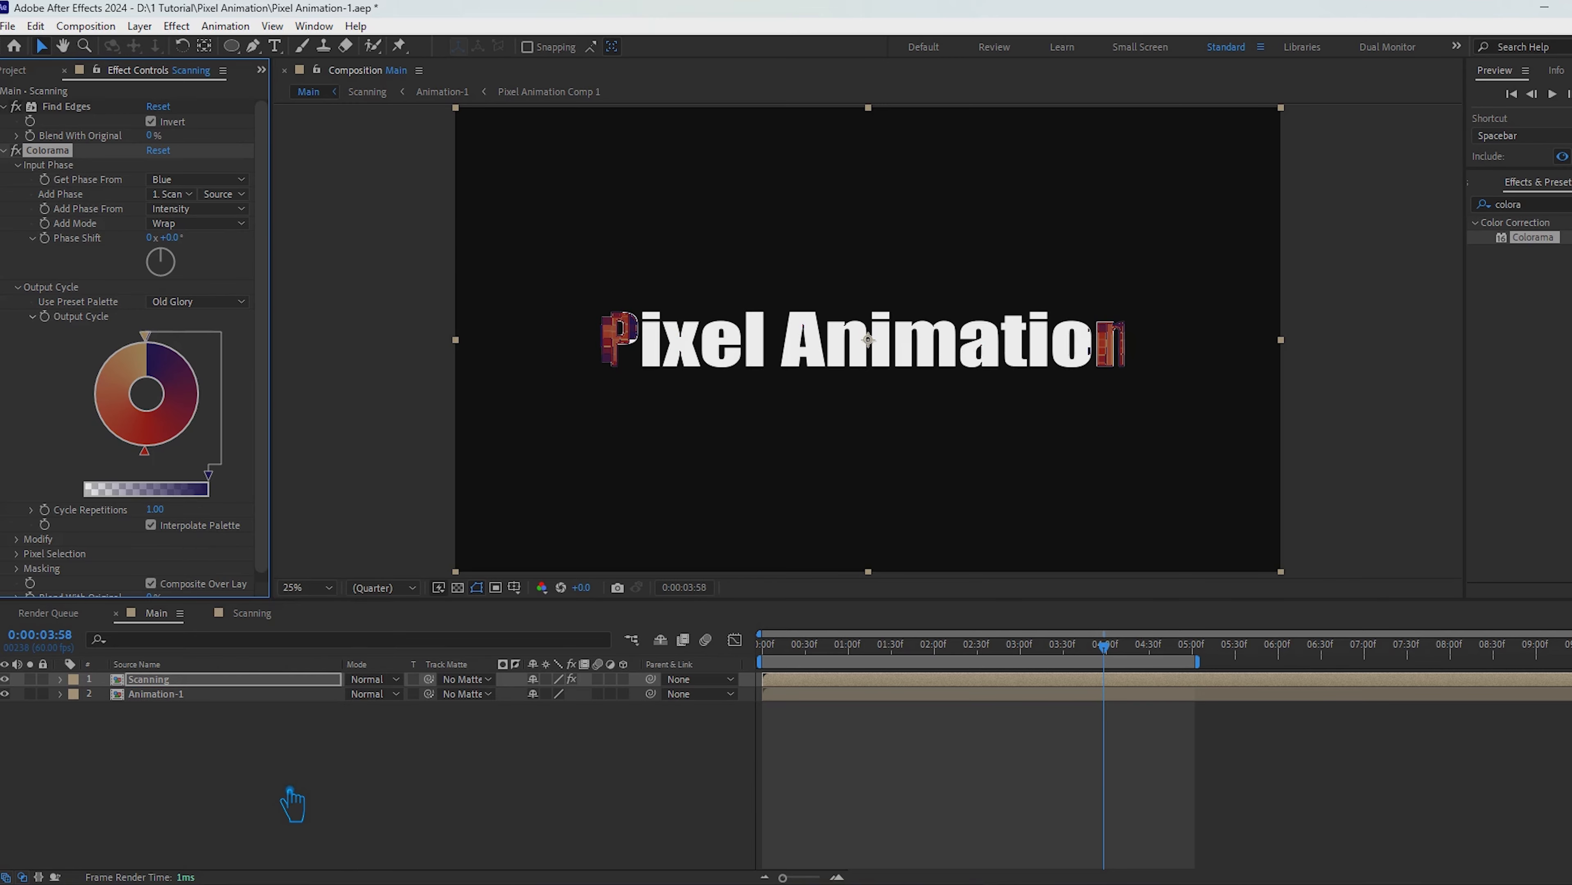
pyautogui.click(211, 302)
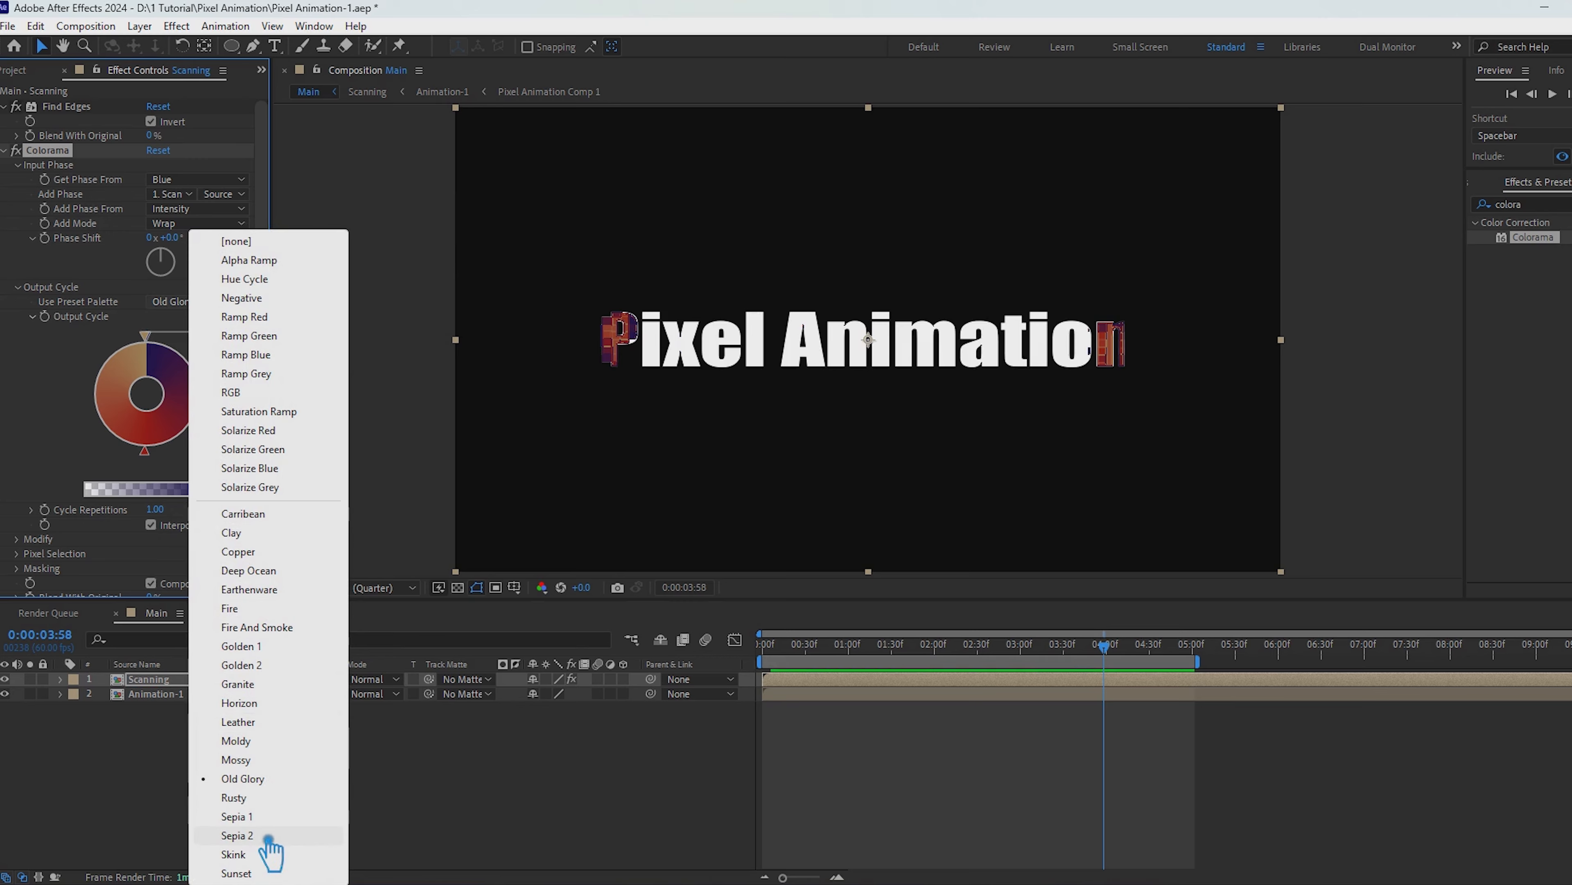
pyautogui.click(266, 877)
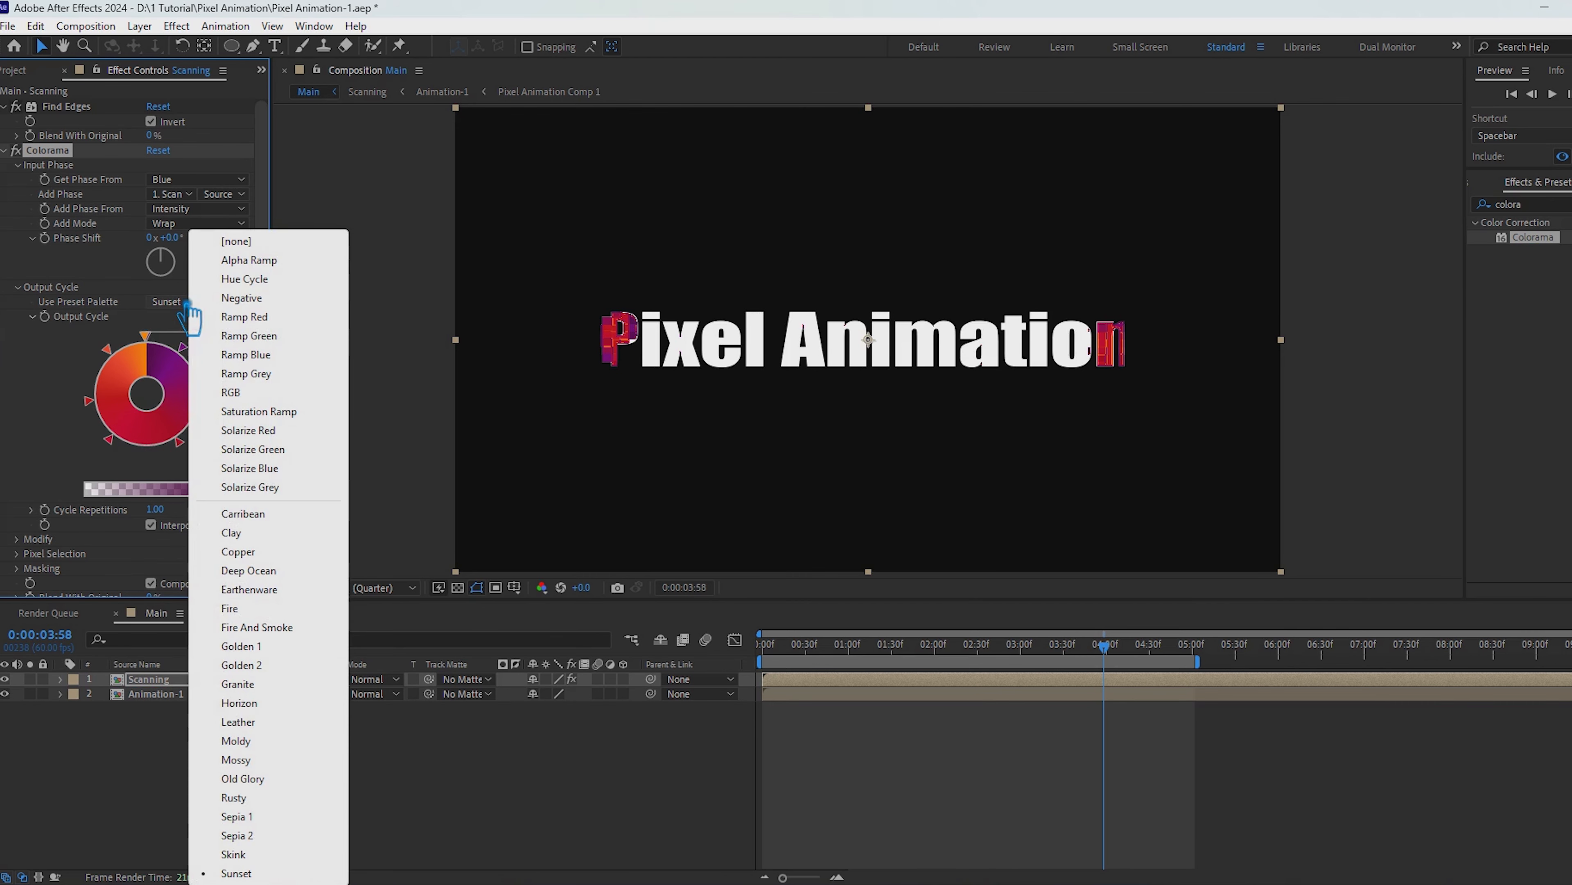
# Step: Set Colorama's Output Cycle to the Fire preset palette and scrub the Main timeline to 0:00:04:07 to check it
pyautogui.click(198, 302)
pyautogui.click(266, 610)
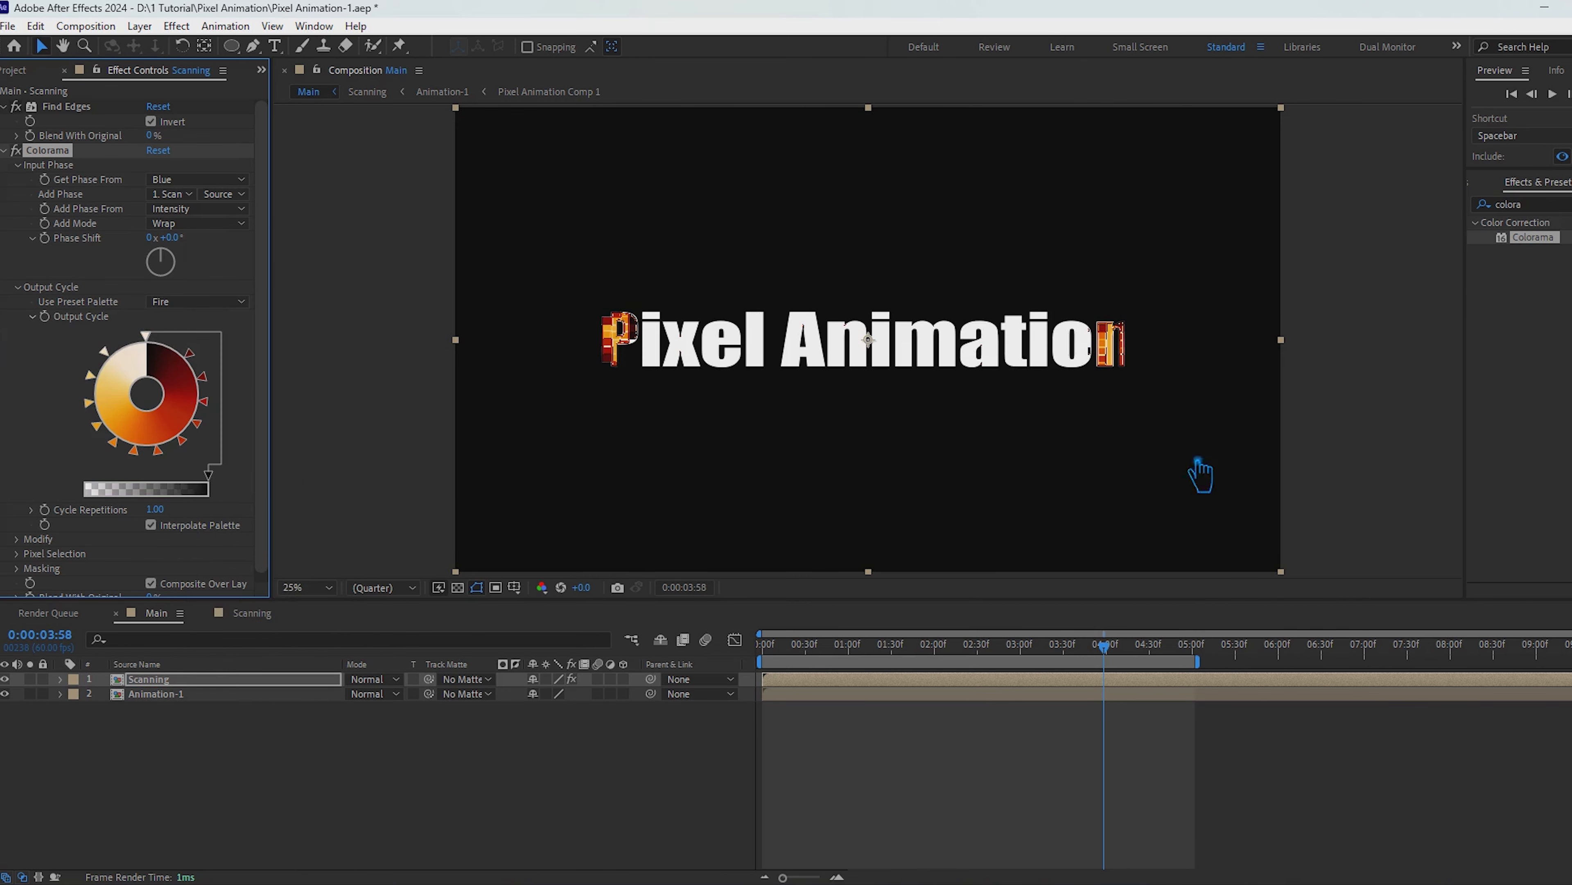
pyautogui.moveTo(1126, 668); pyautogui.dragTo(1133, 706)
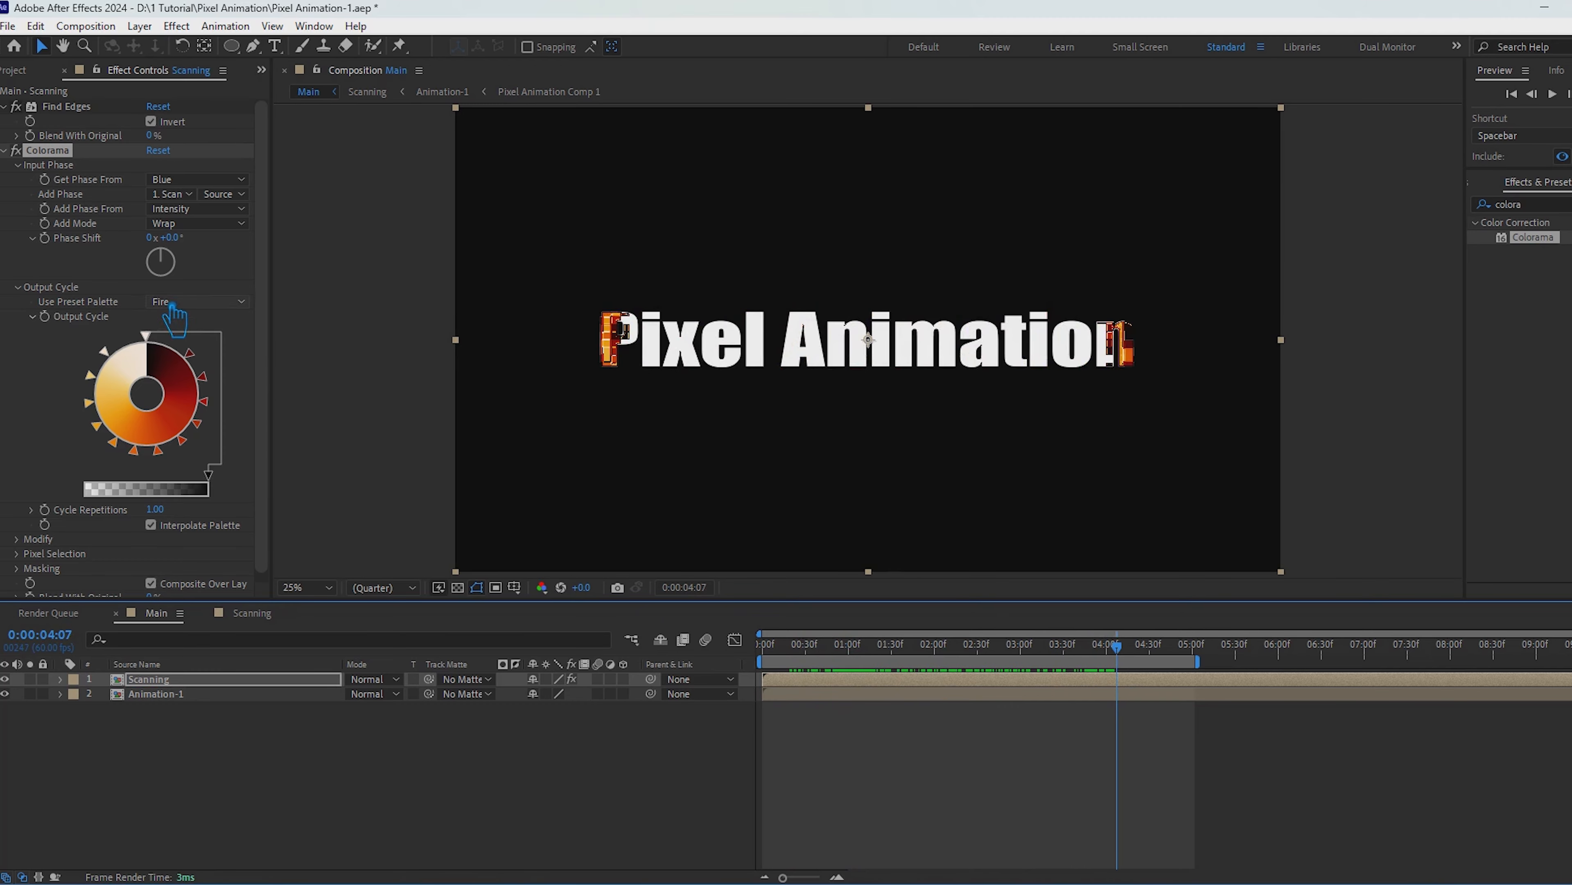
# Step: Raise Blend With Original of Find Edges to 100%, checking the Scanning layer at 0:00:00:30
pyautogui.moveTo(151, 135); pyautogui.dragTo(163, 135)
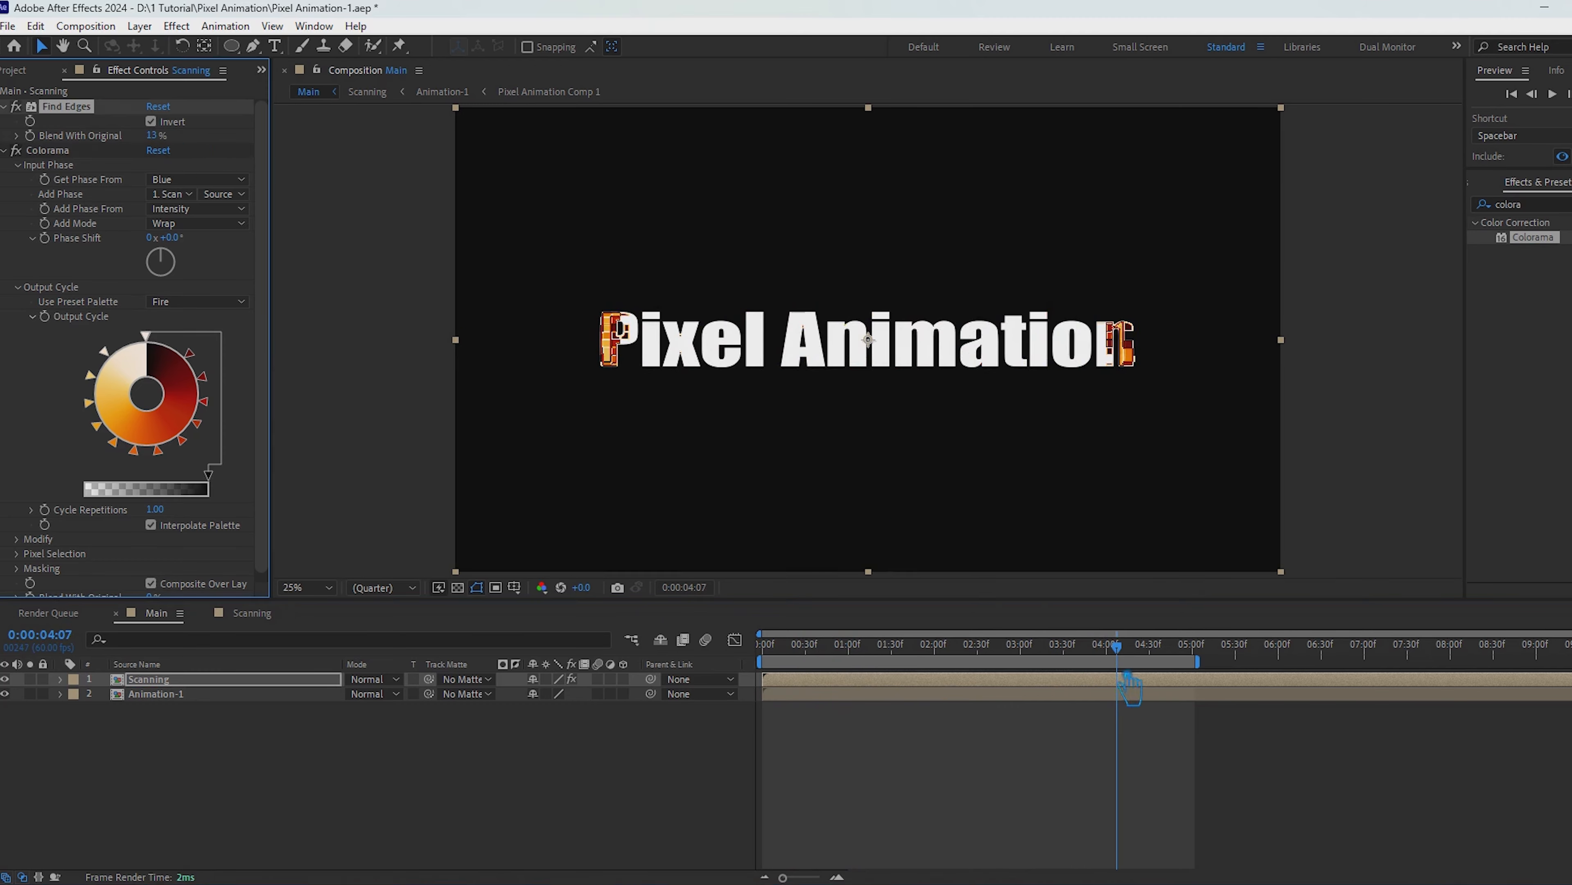
pyautogui.moveTo(1129, 687); pyautogui.dragTo(806, 678)
pyautogui.moveTo(152, 135); pyautogui.dragTo(483, 187)
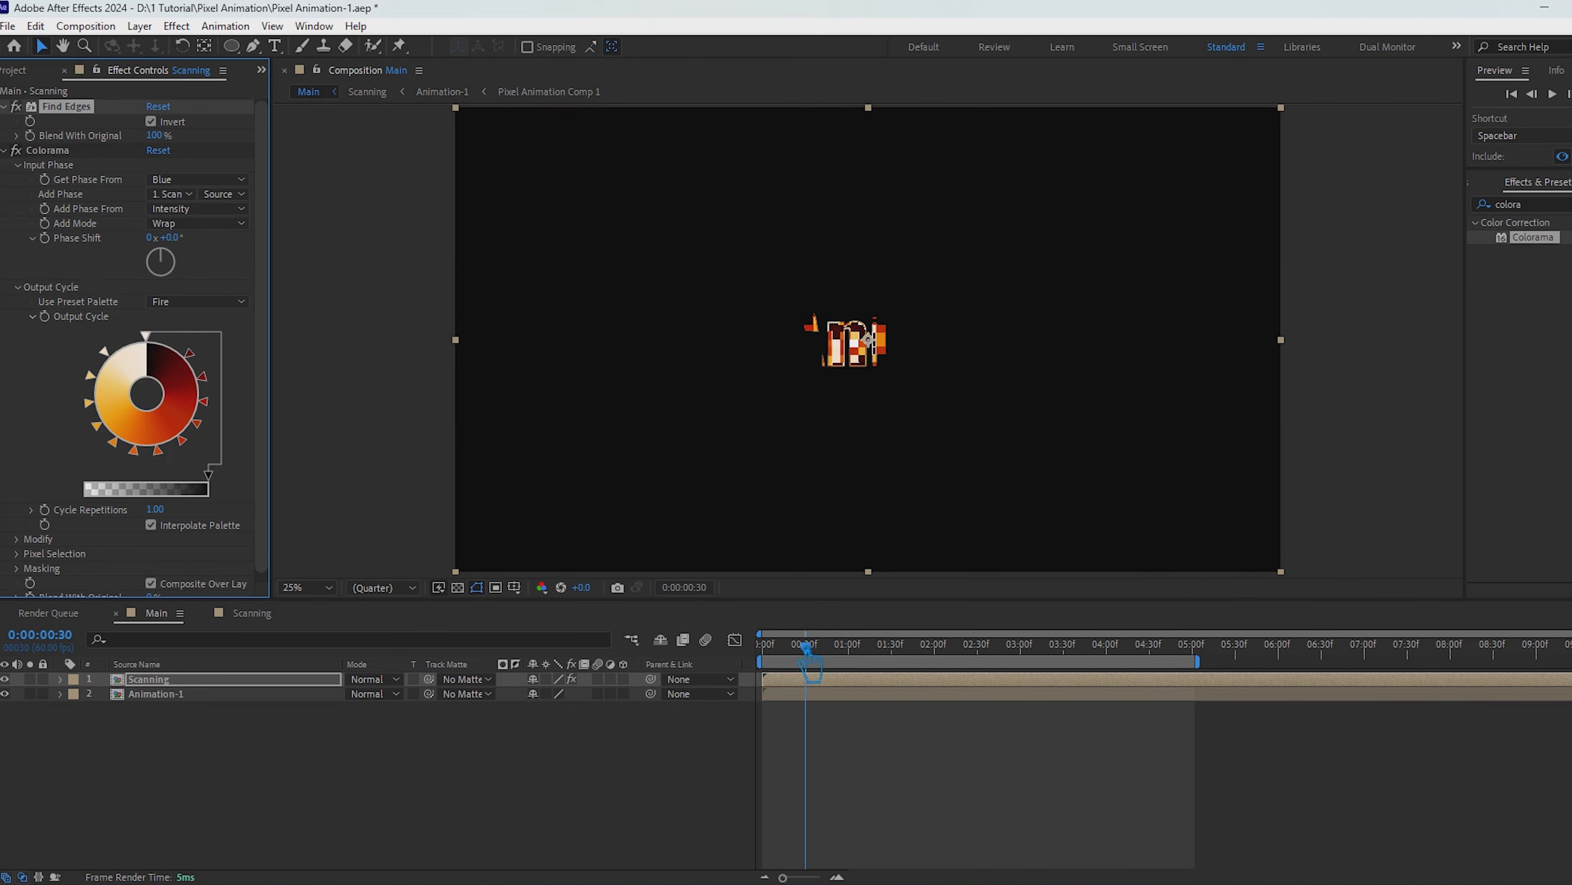
# Step: Advance the Main timeline to 0:00:03:02 and set Colorama's Cycle Repetitions to 5
pyautogui.press('space')
pyautogui.moveTo(861, 709); pyautogui.dragTo(1039, 720)
pyautogui.scroll(-1, 184, 503)
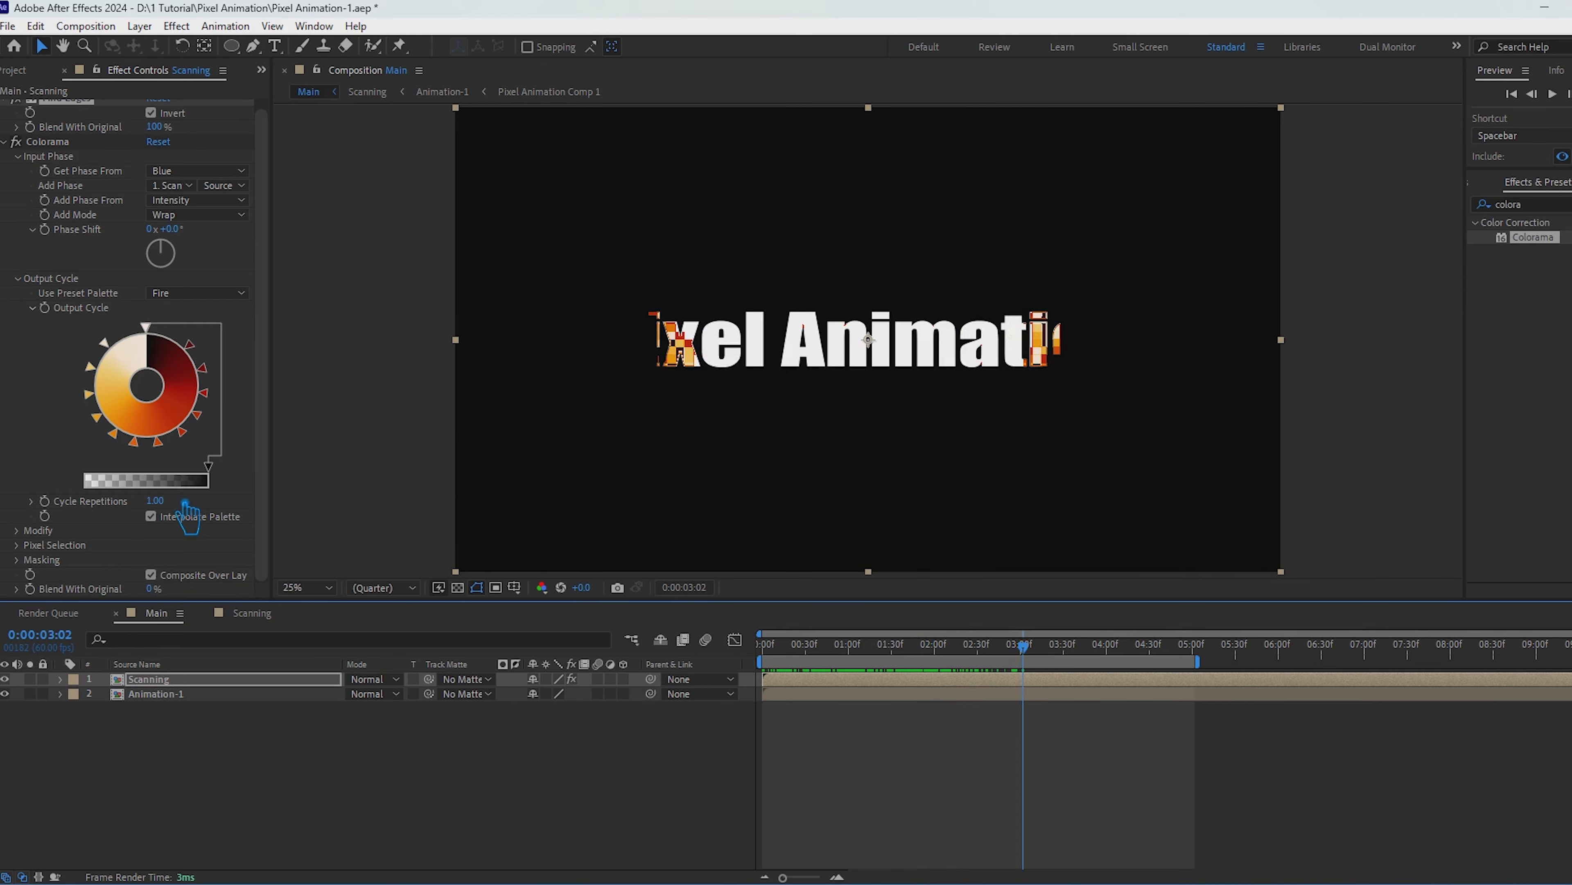
pyautogui.moveTo(173, 503); pyautogui.dragTo(260, 539)
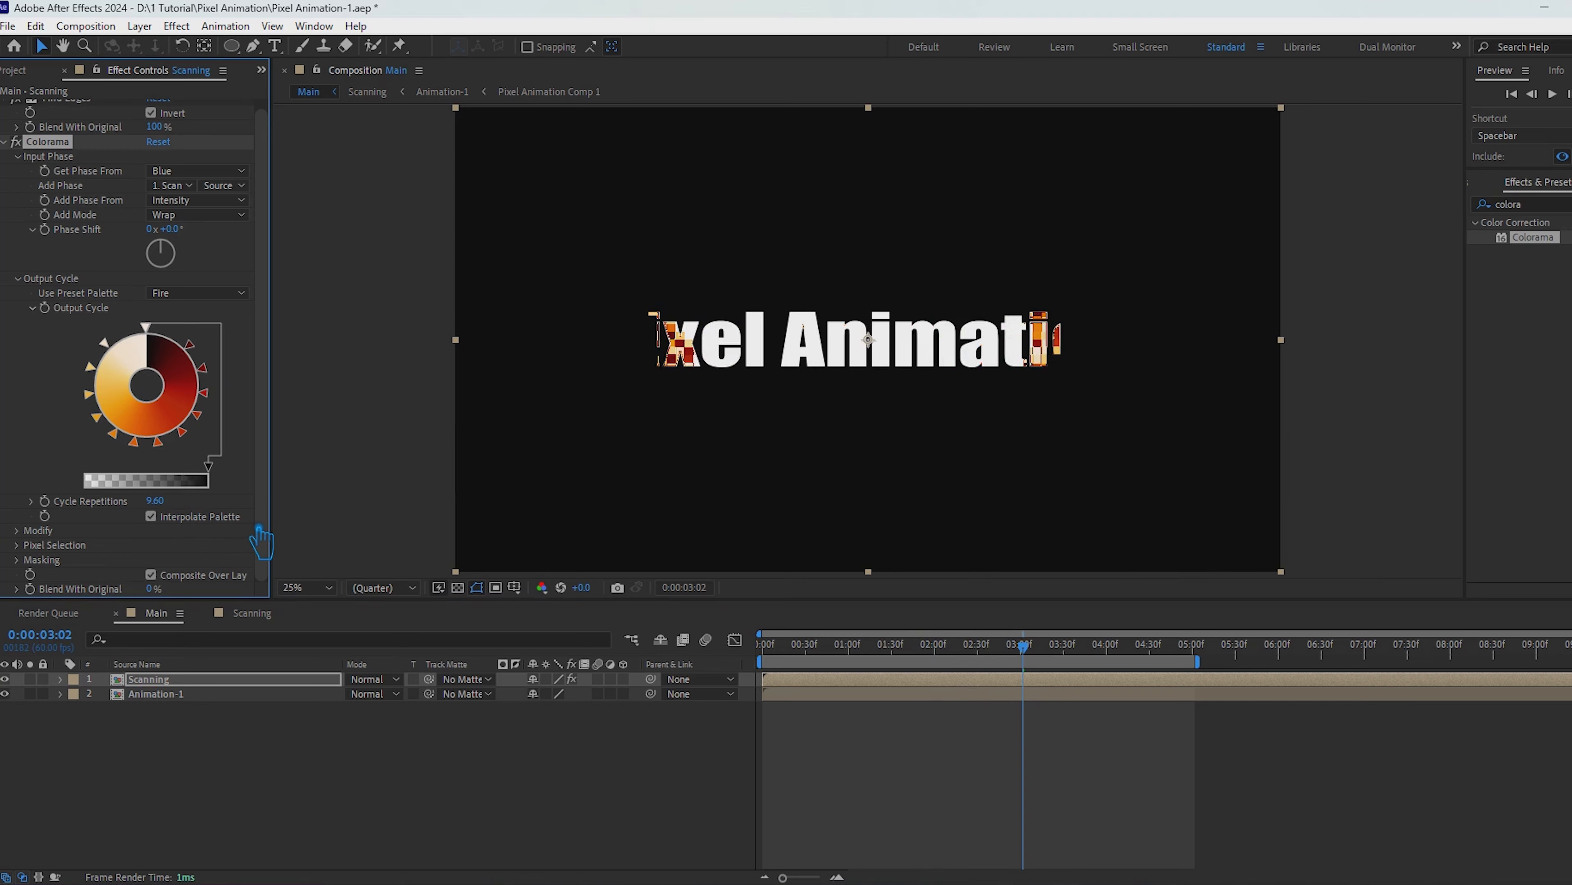
pyautogui.click(181, 503)
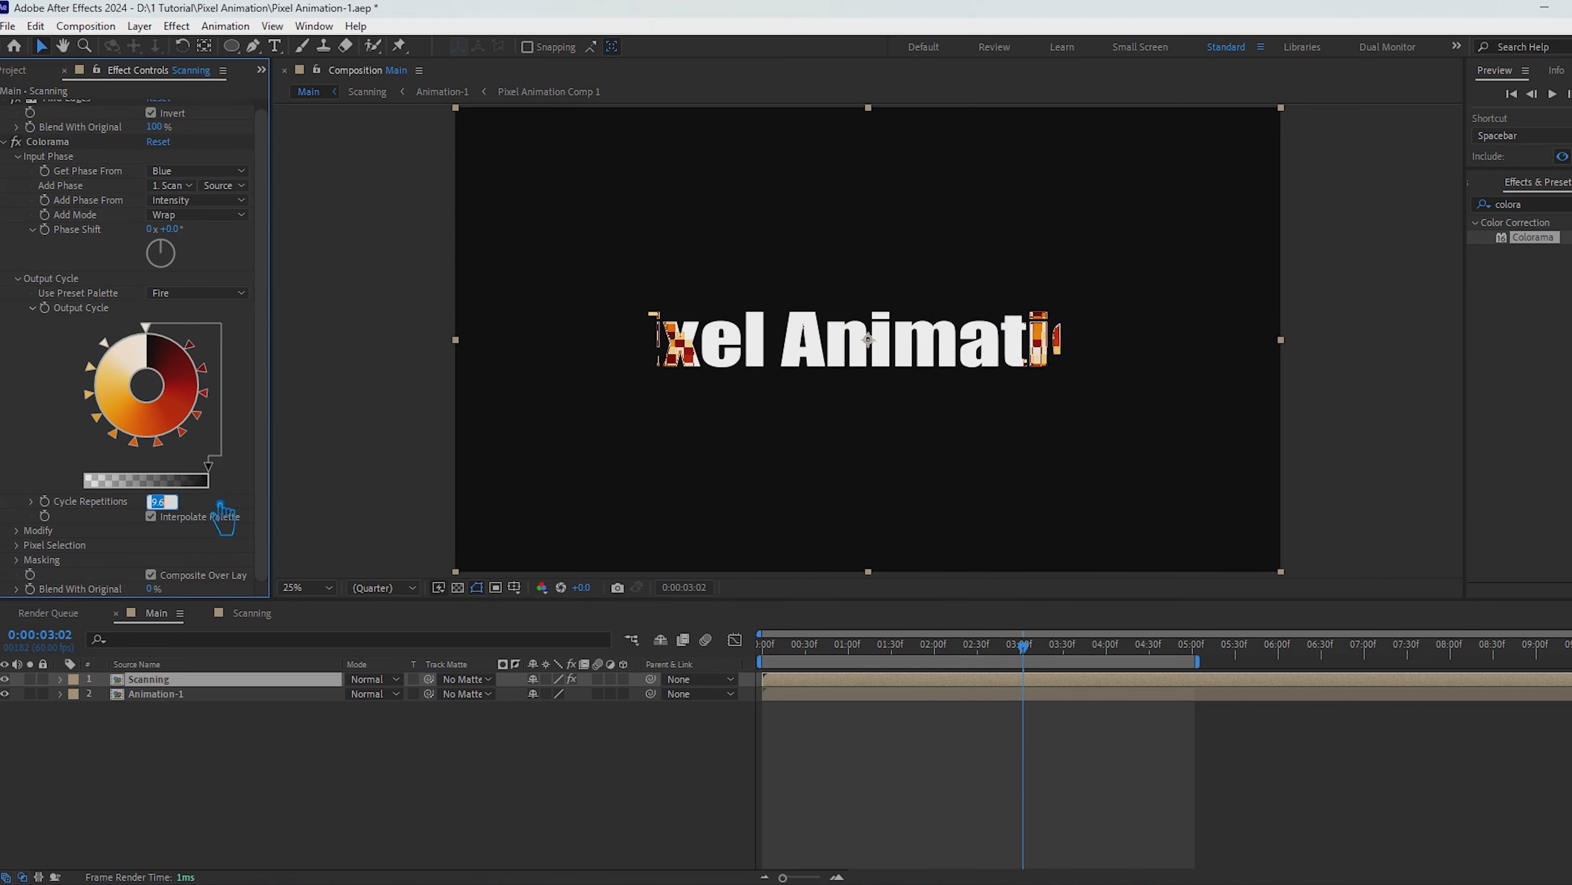
pyautogui.write('5')
pyautogui.press('Return')
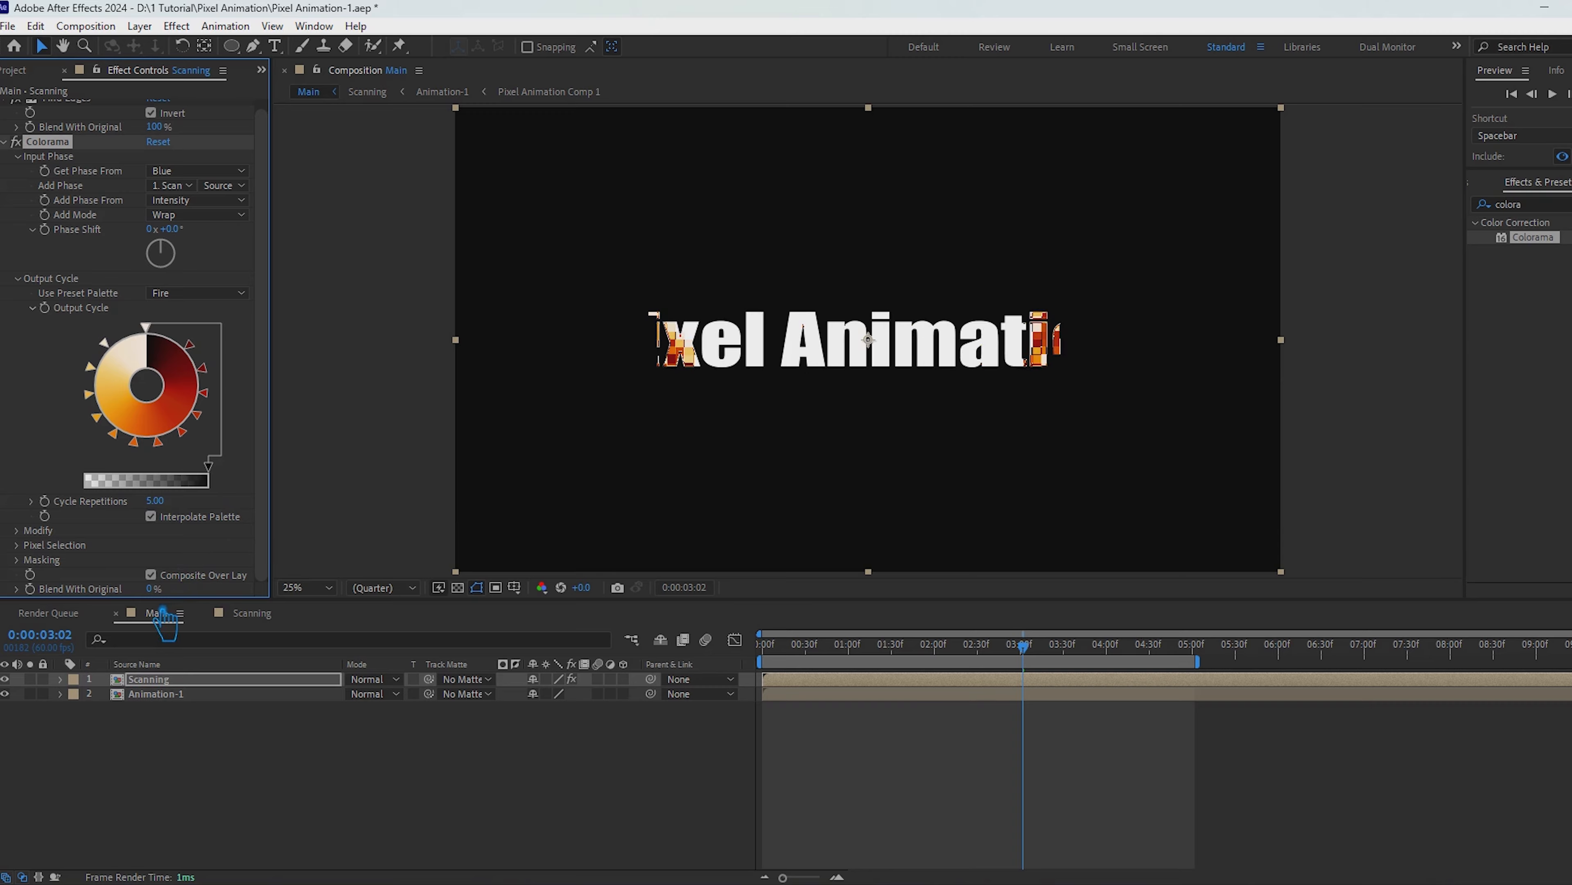
pyautogui.click(17, 545)
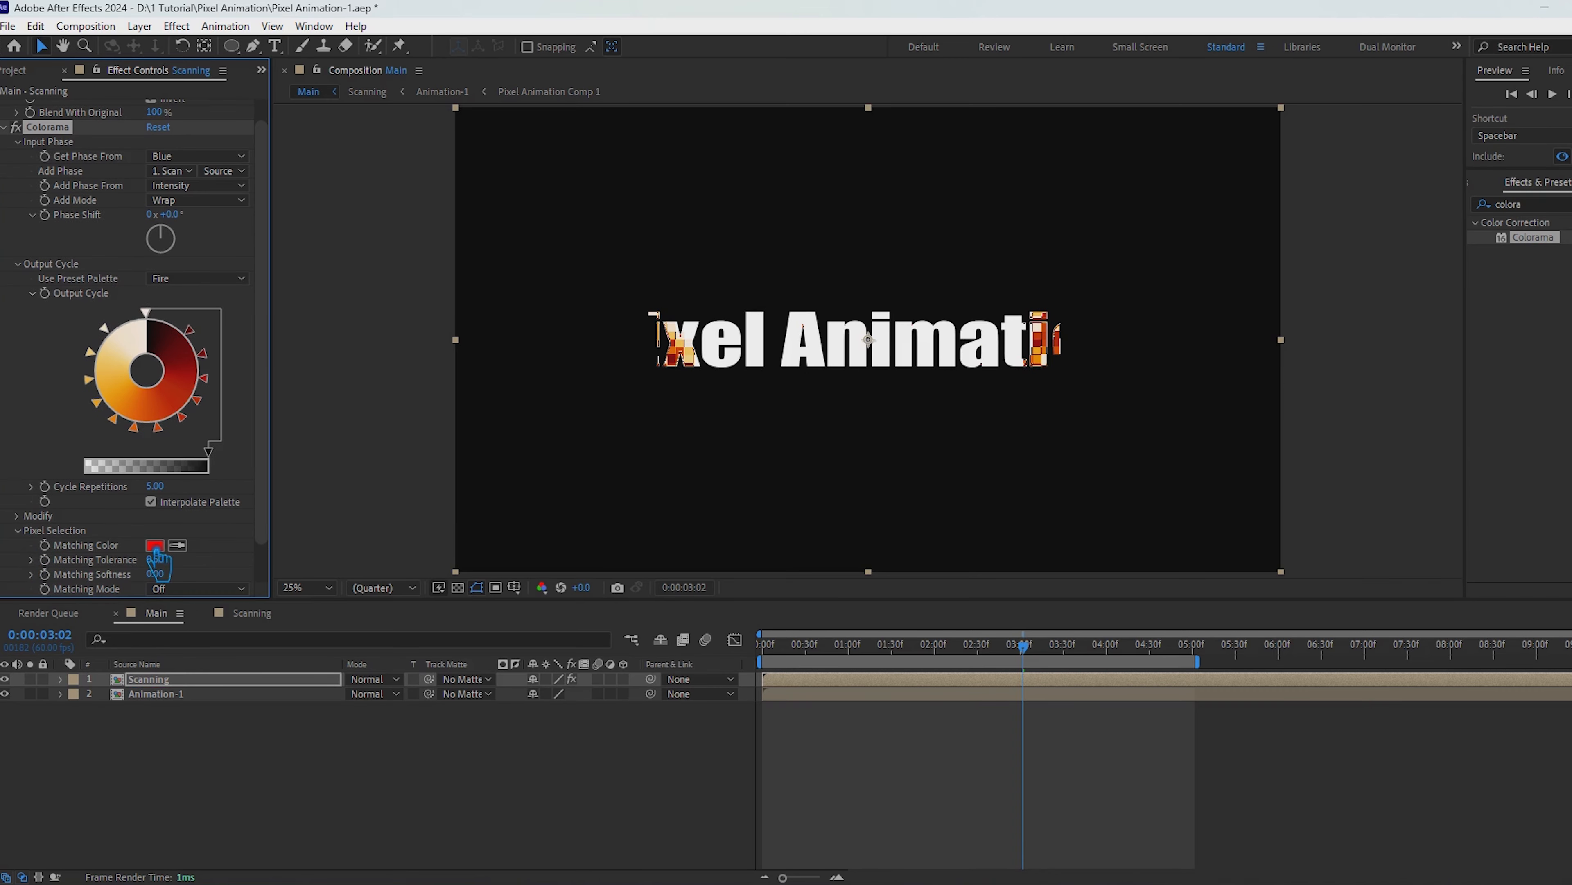
pyautogui.scroll(-2, 158, 560)
pyautogui.click(154, 500)
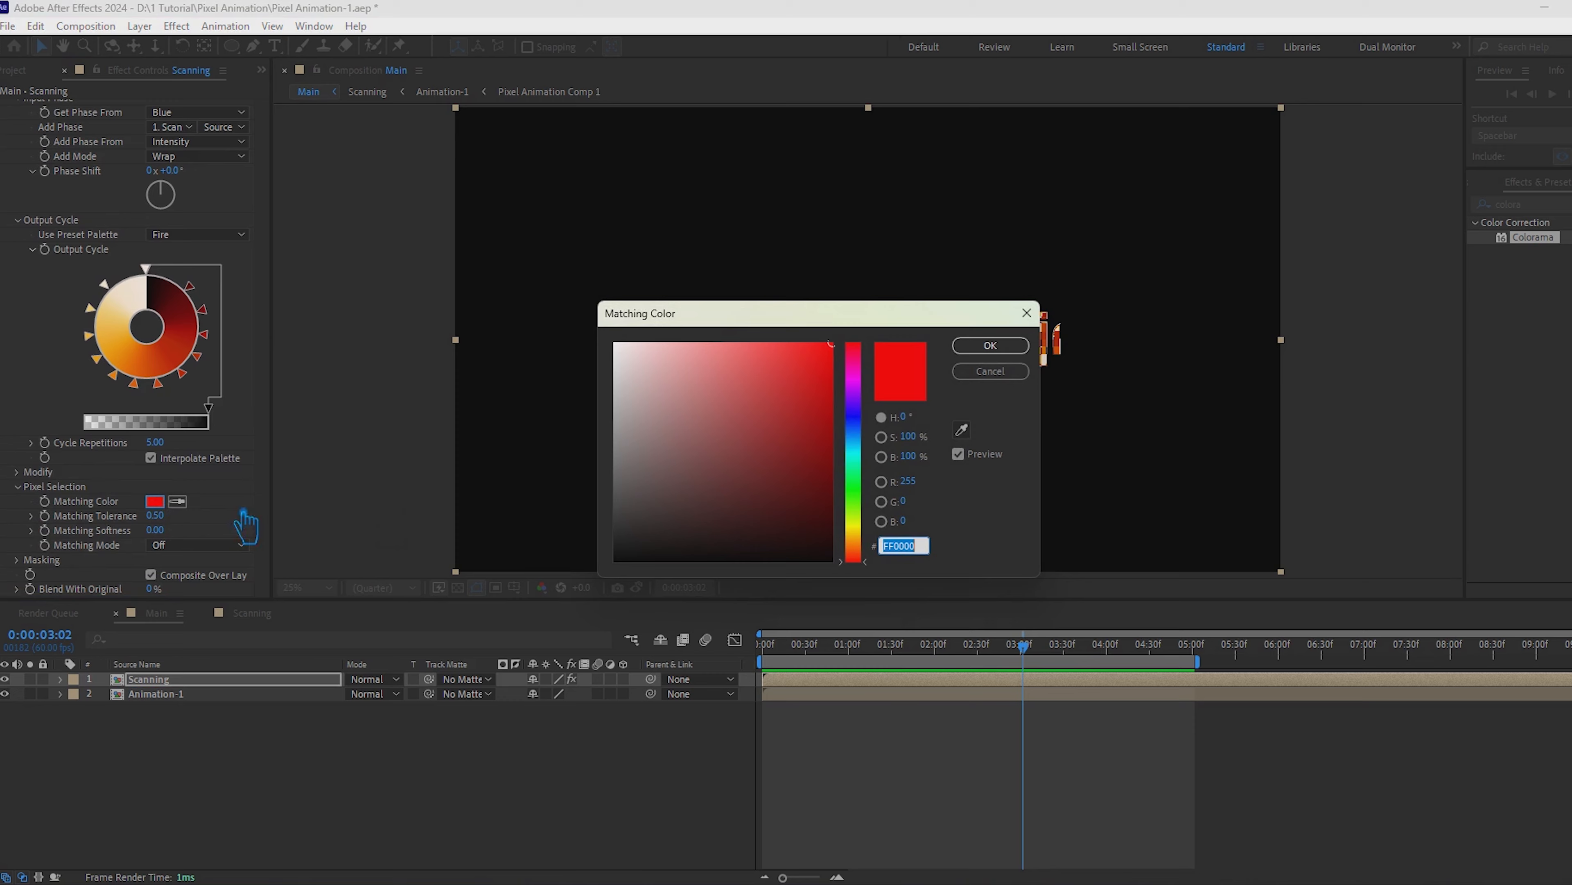
pyautogui.click(869, 547)
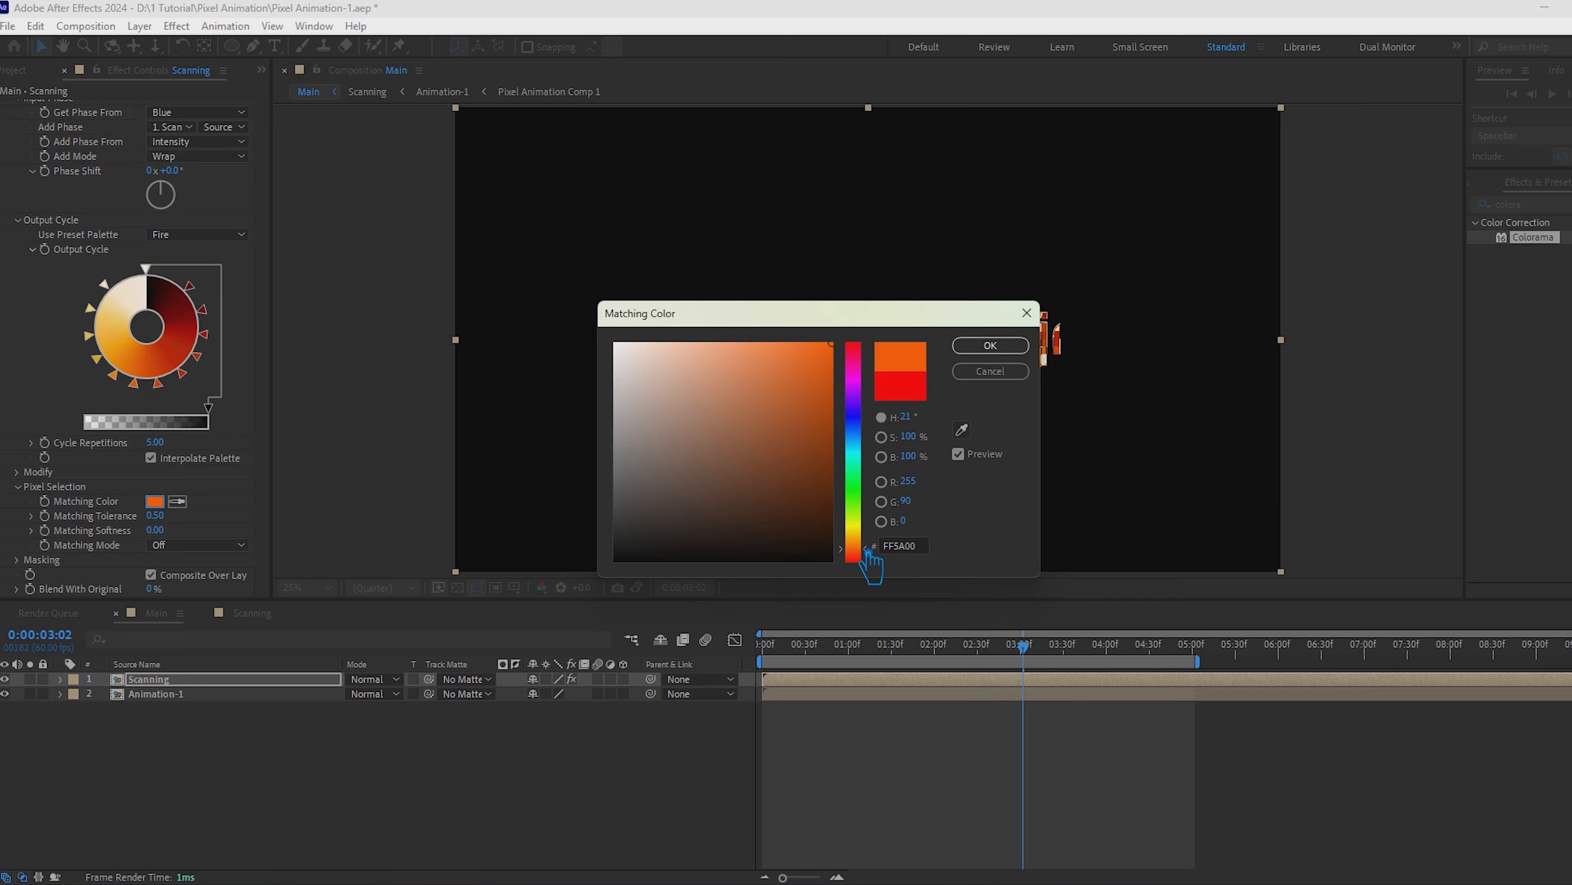
pyautogui.moveTo(871, 557); pyautogui.dragTo(873, 375)
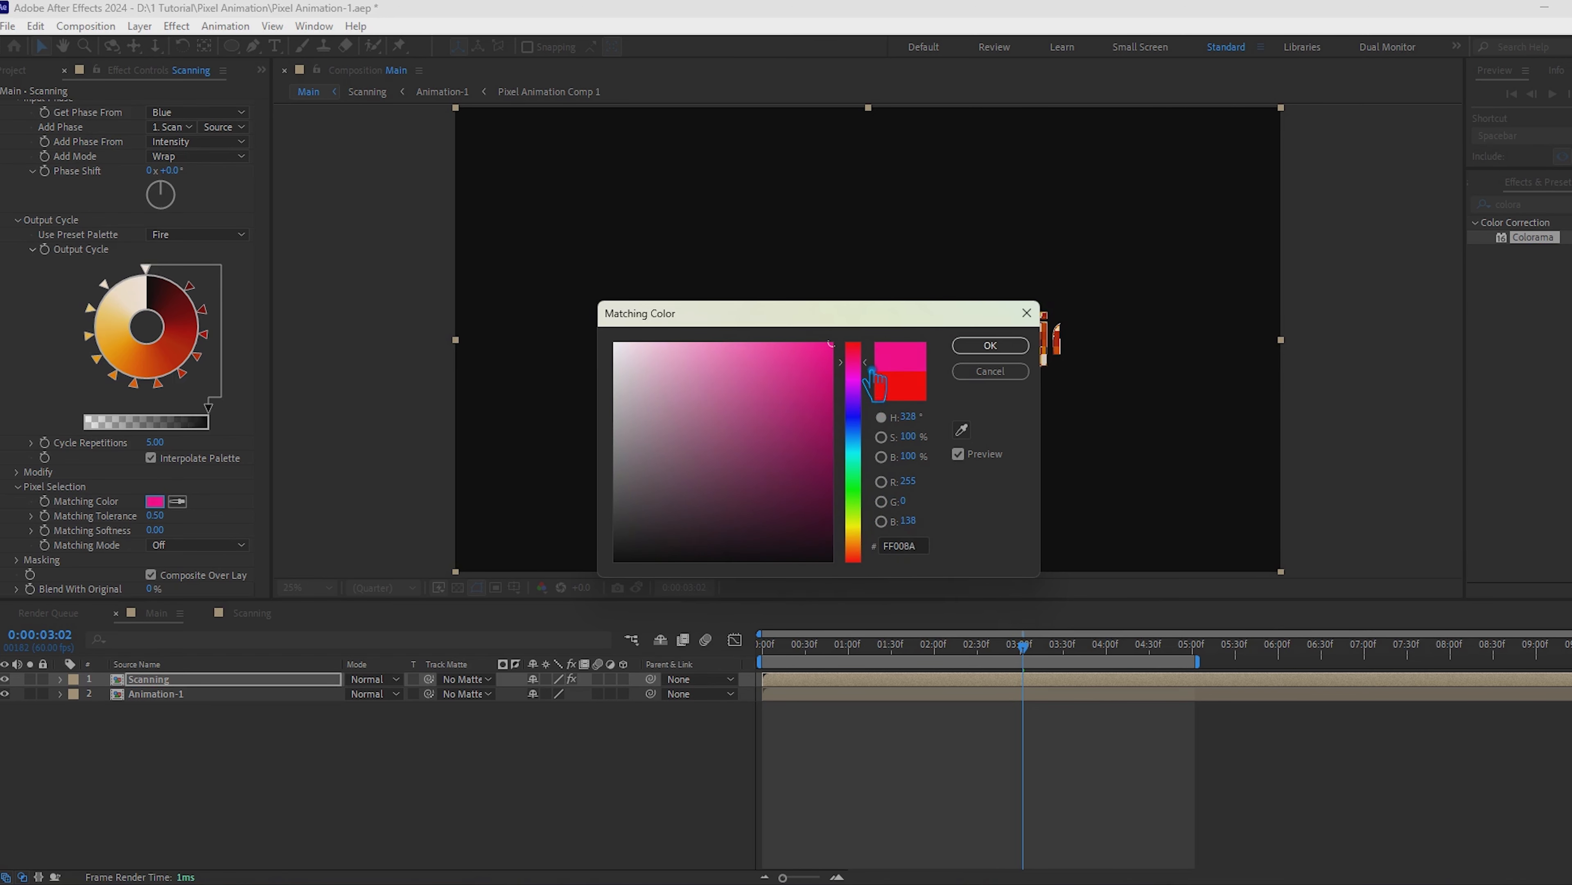
pyautogui.click(993, 348)
pyautogui.click(154, 501)
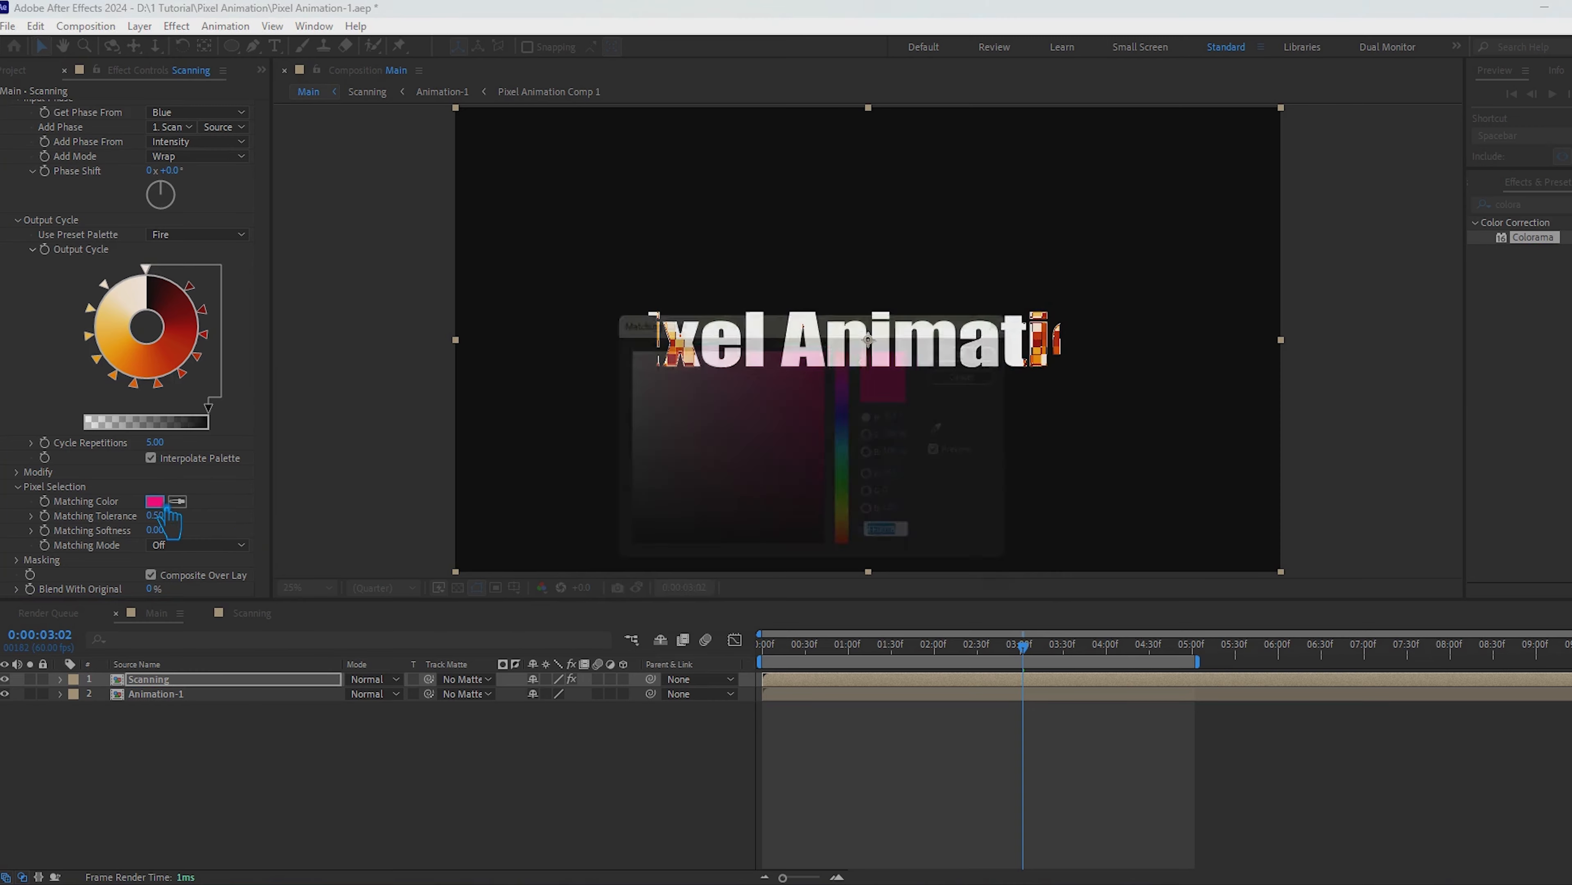
pyautogui.moveTo(869, 549); pyautogui.dragTo(869, 551)
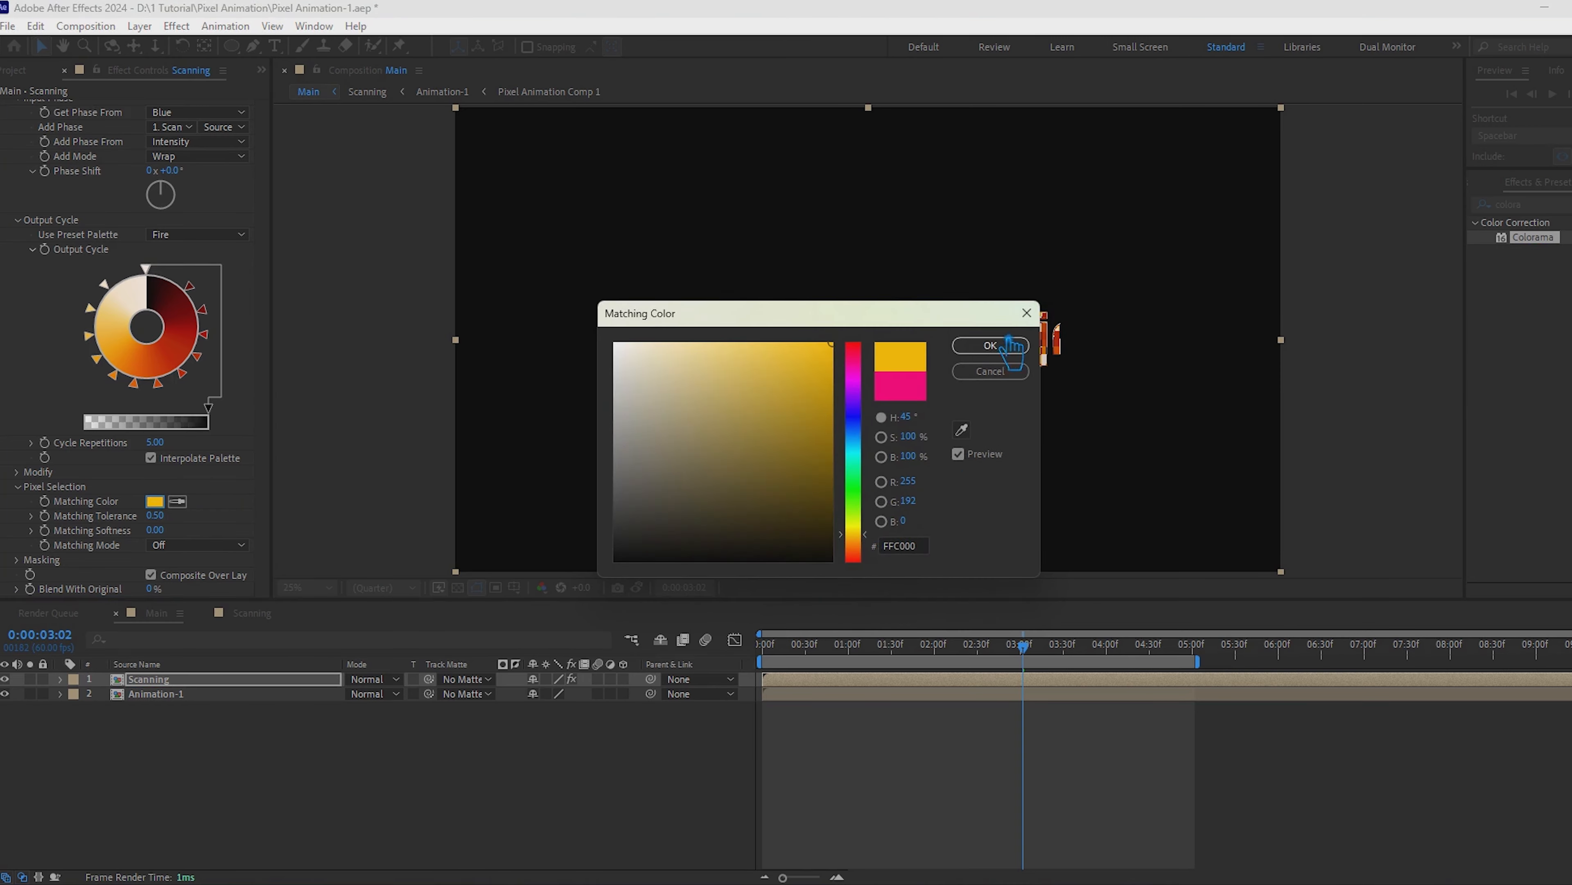
pyautogui.click(990, 346)
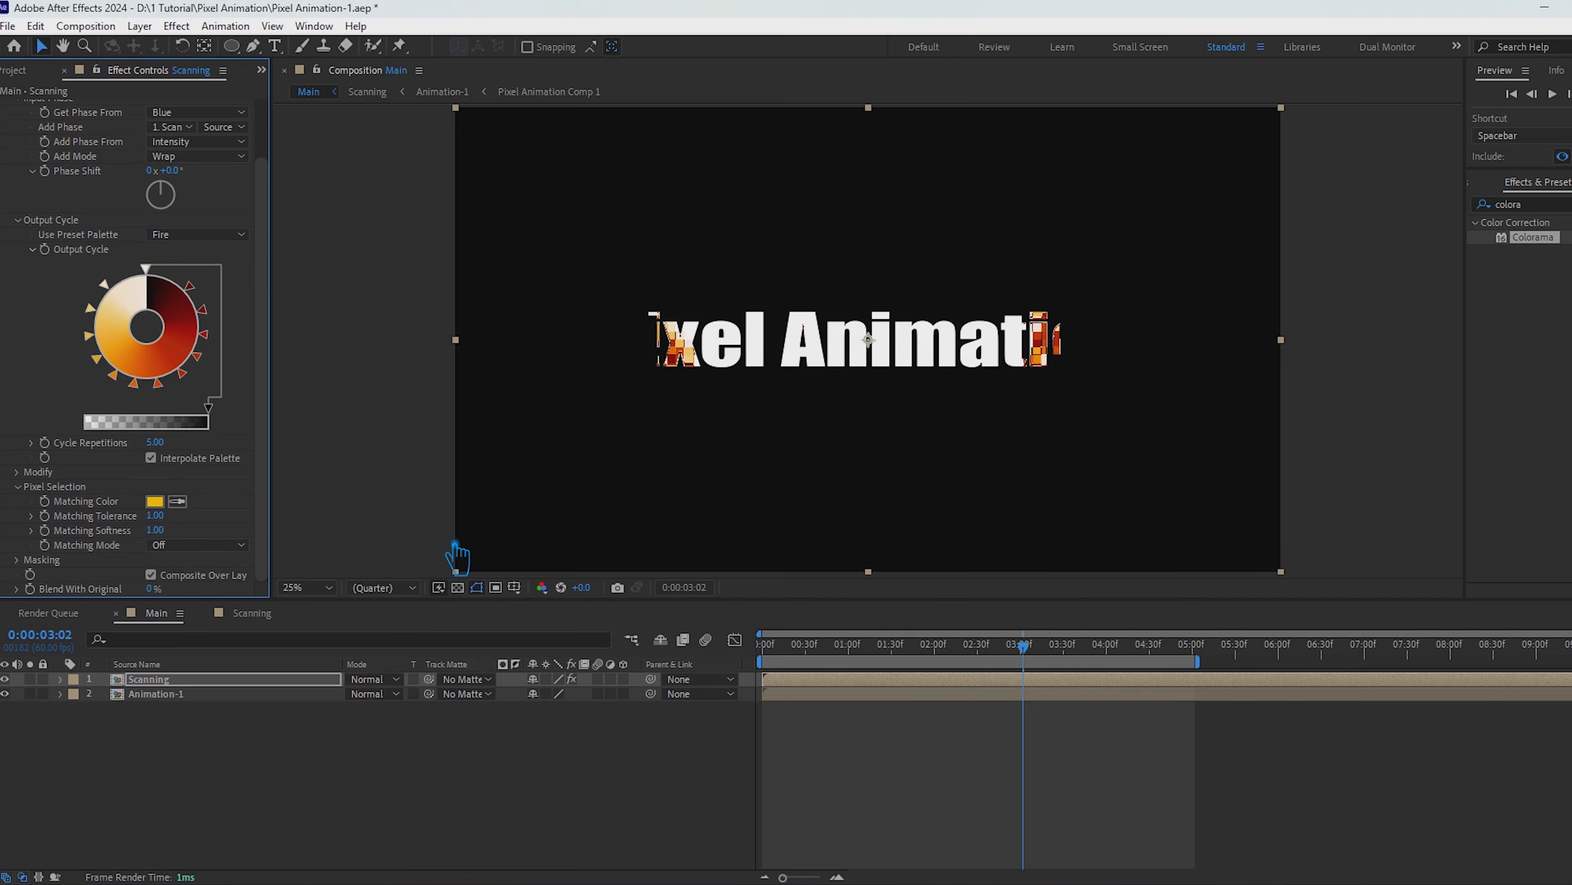
# Step: Set Colorama's Matching Mode to Chroma and its Blend With Original to 50%
pyautogui.click(238, 545)
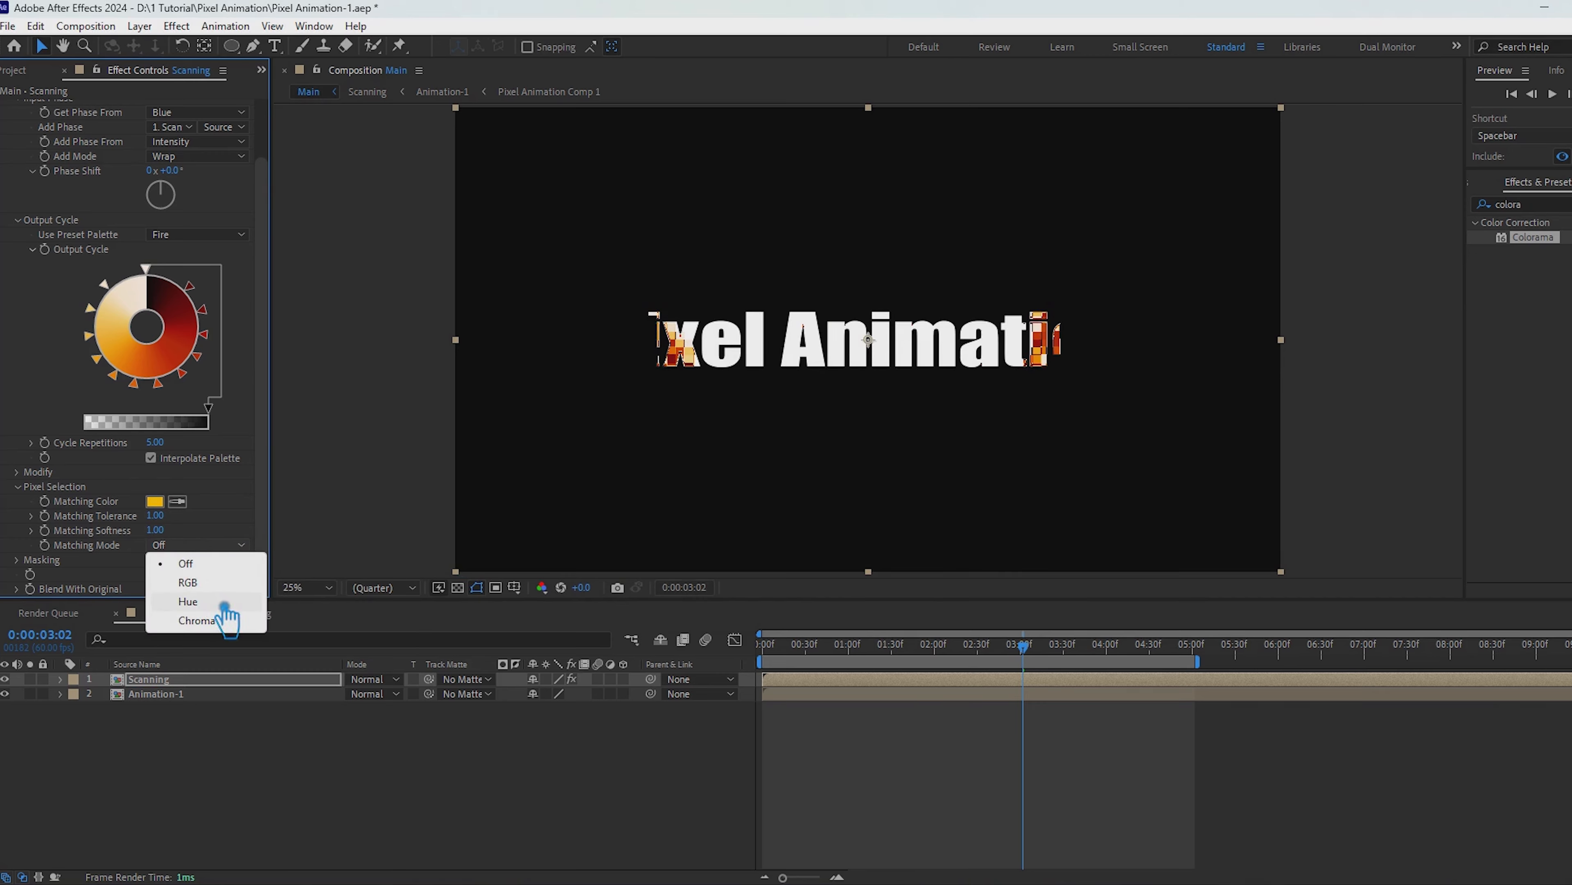
pyautogui.click(225, 622)
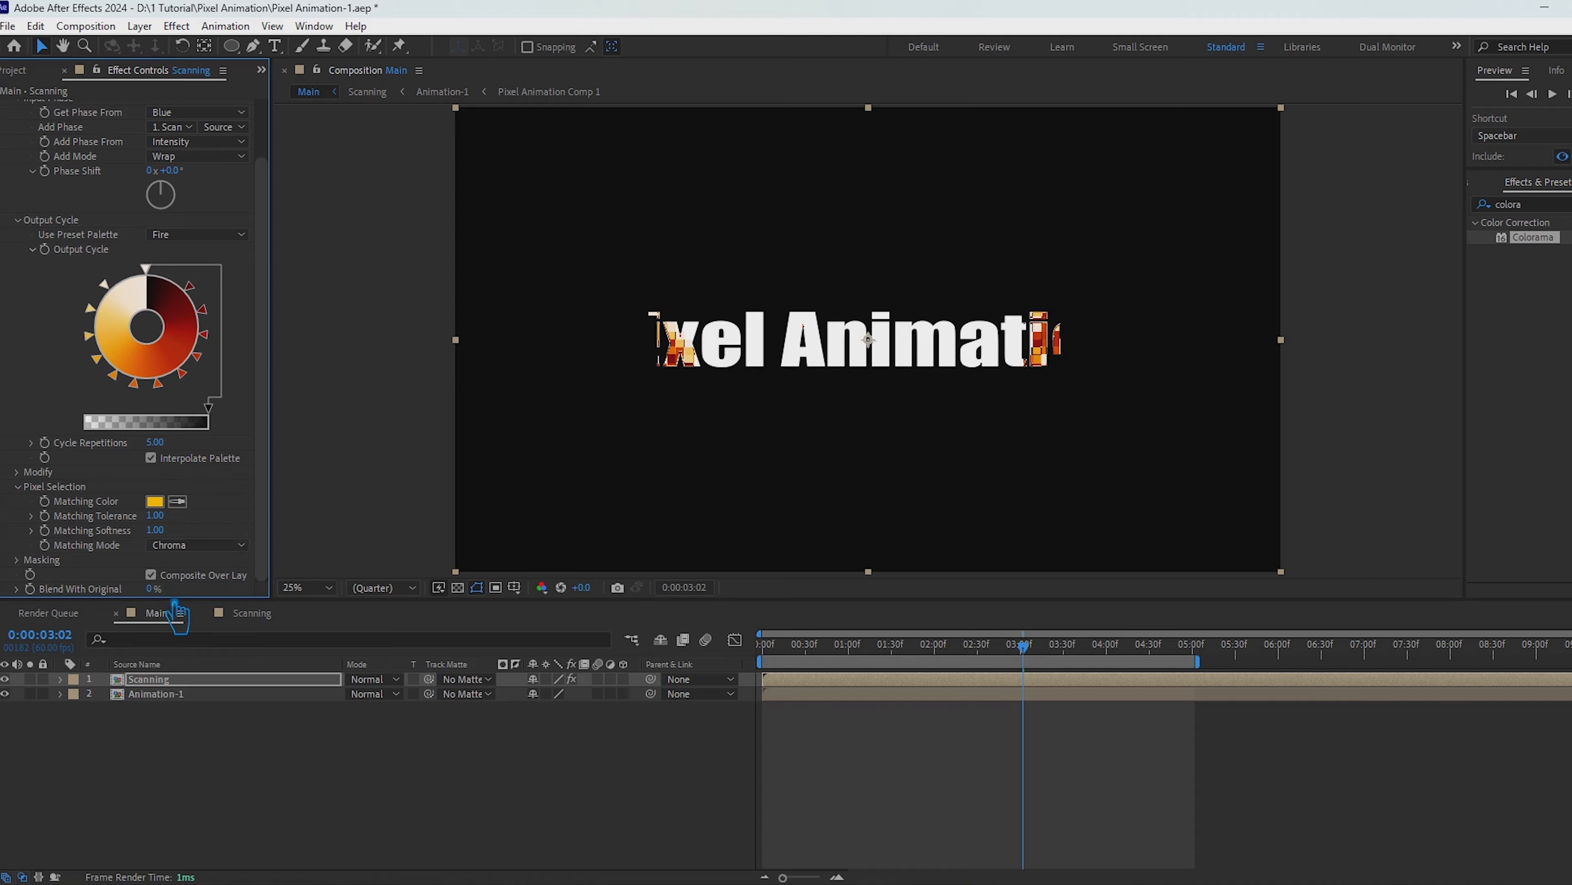
pyautogui.moveTo(160, 591); pyautogui.dragTo(282, 618)
pyautogui.click(161, 590)
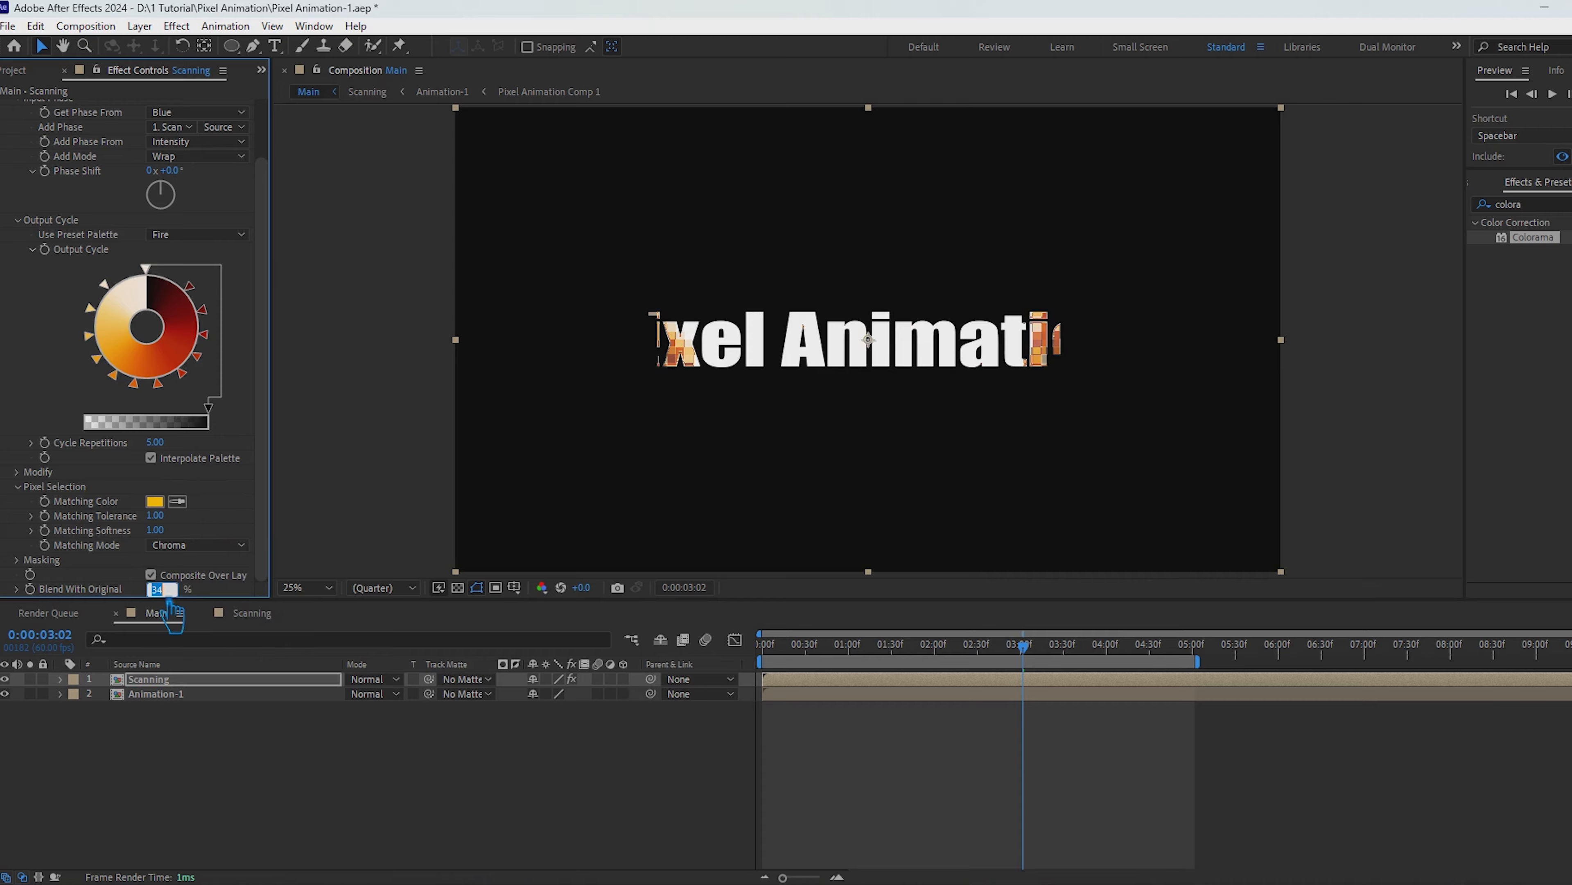
pyautogui.press('Return')
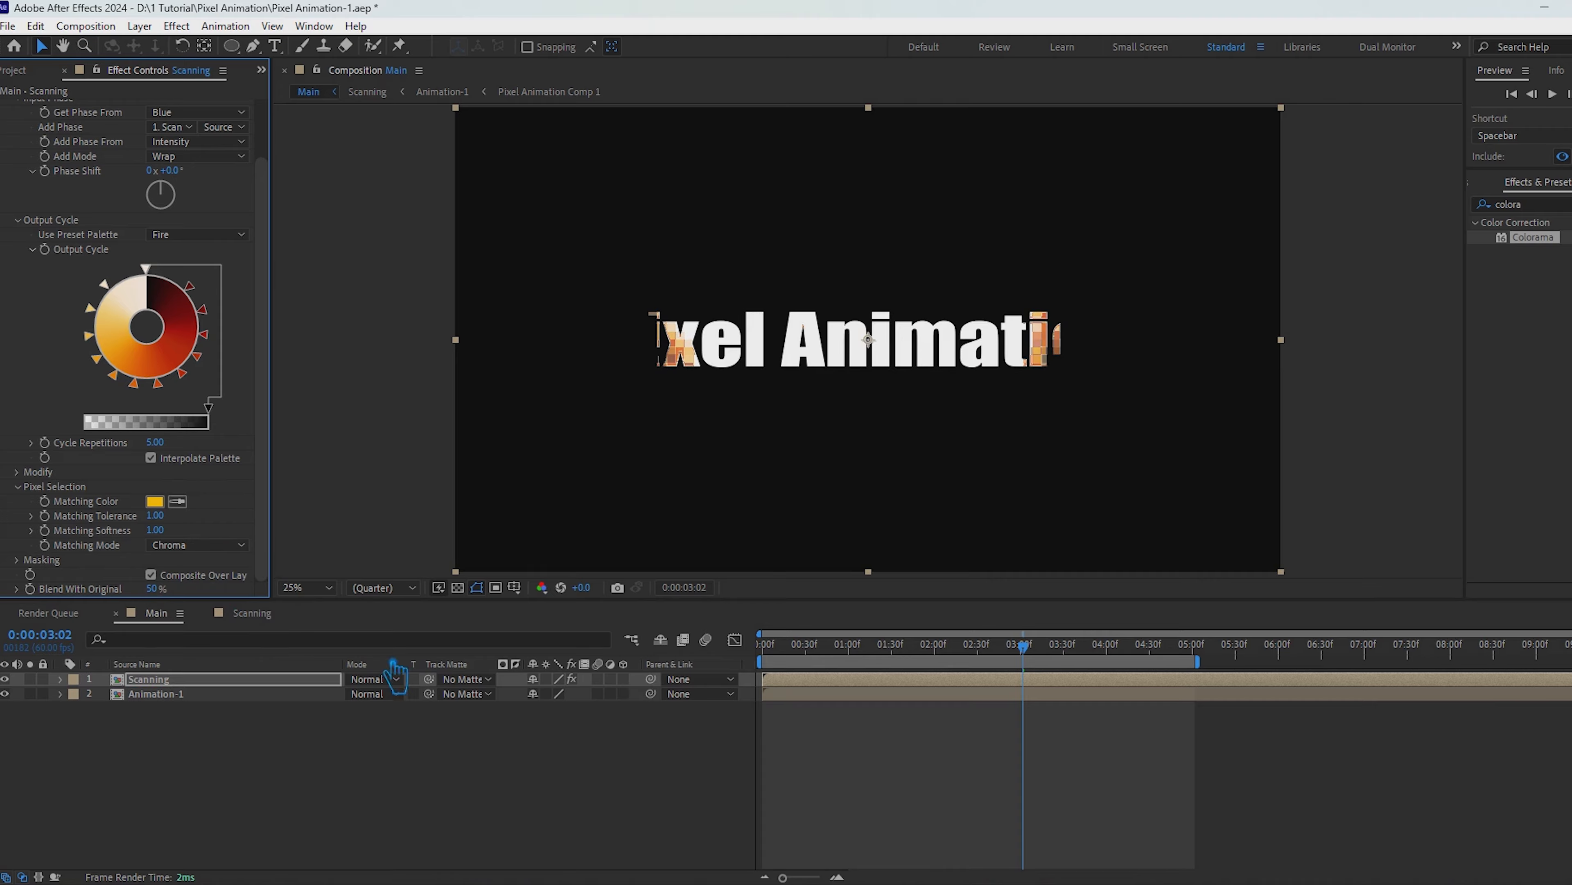
# Step: Scrub the Main timeline to 0:00:05:02 and save the project
pyautogui.moveTo(1051, 663); pyautogui.dragTo(1213, 736)
pyautogui.hotkey('ctrl', 's')
pyautogui.click(30, 71)
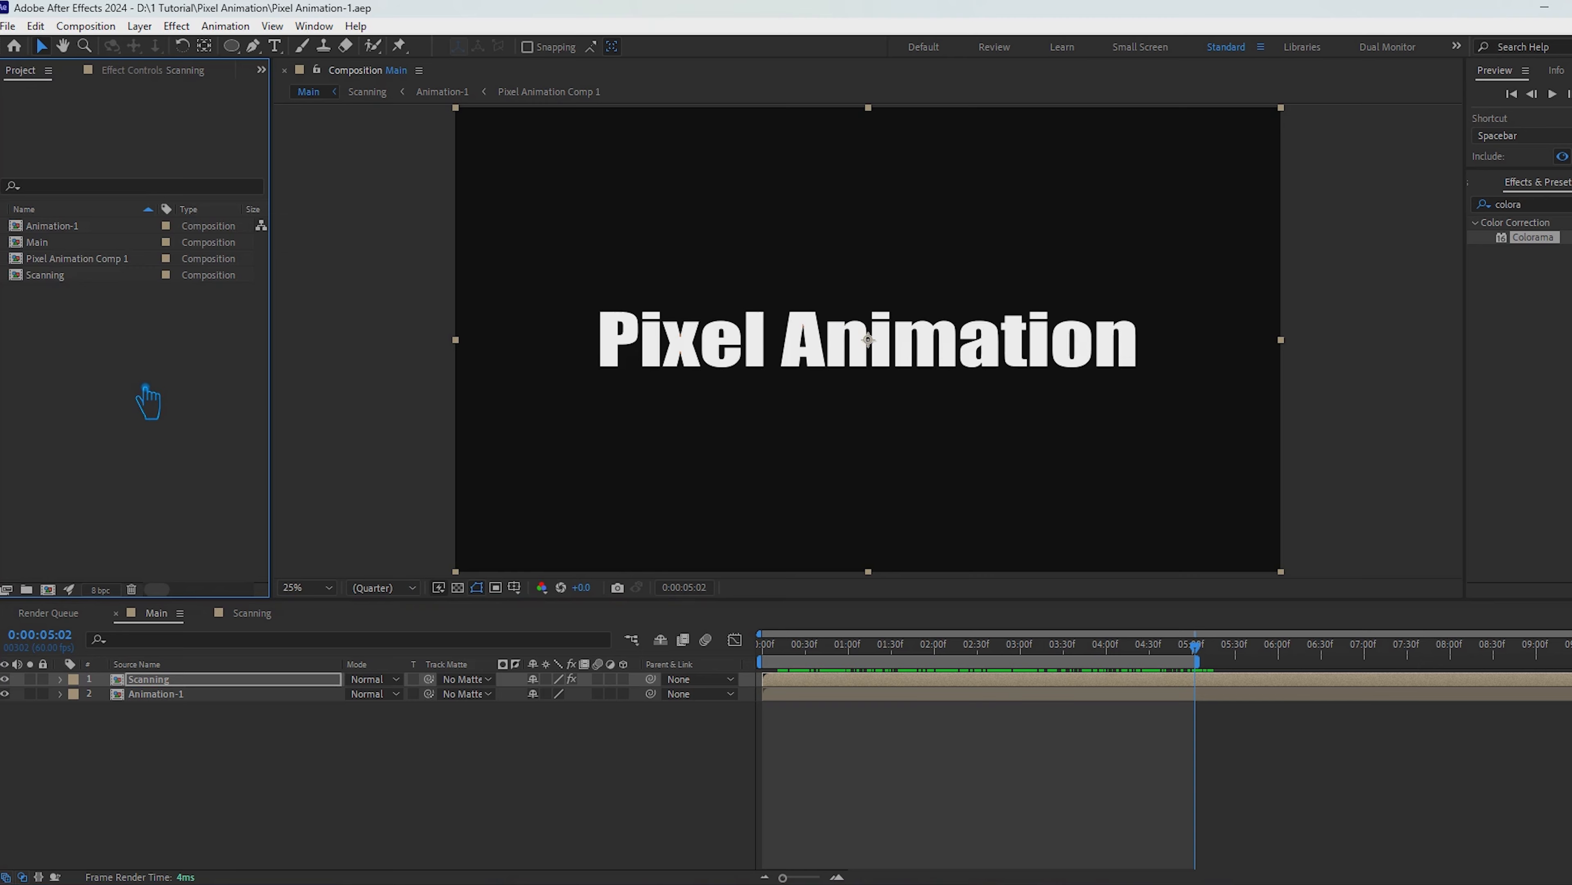
pyautogui.click(151, 72)
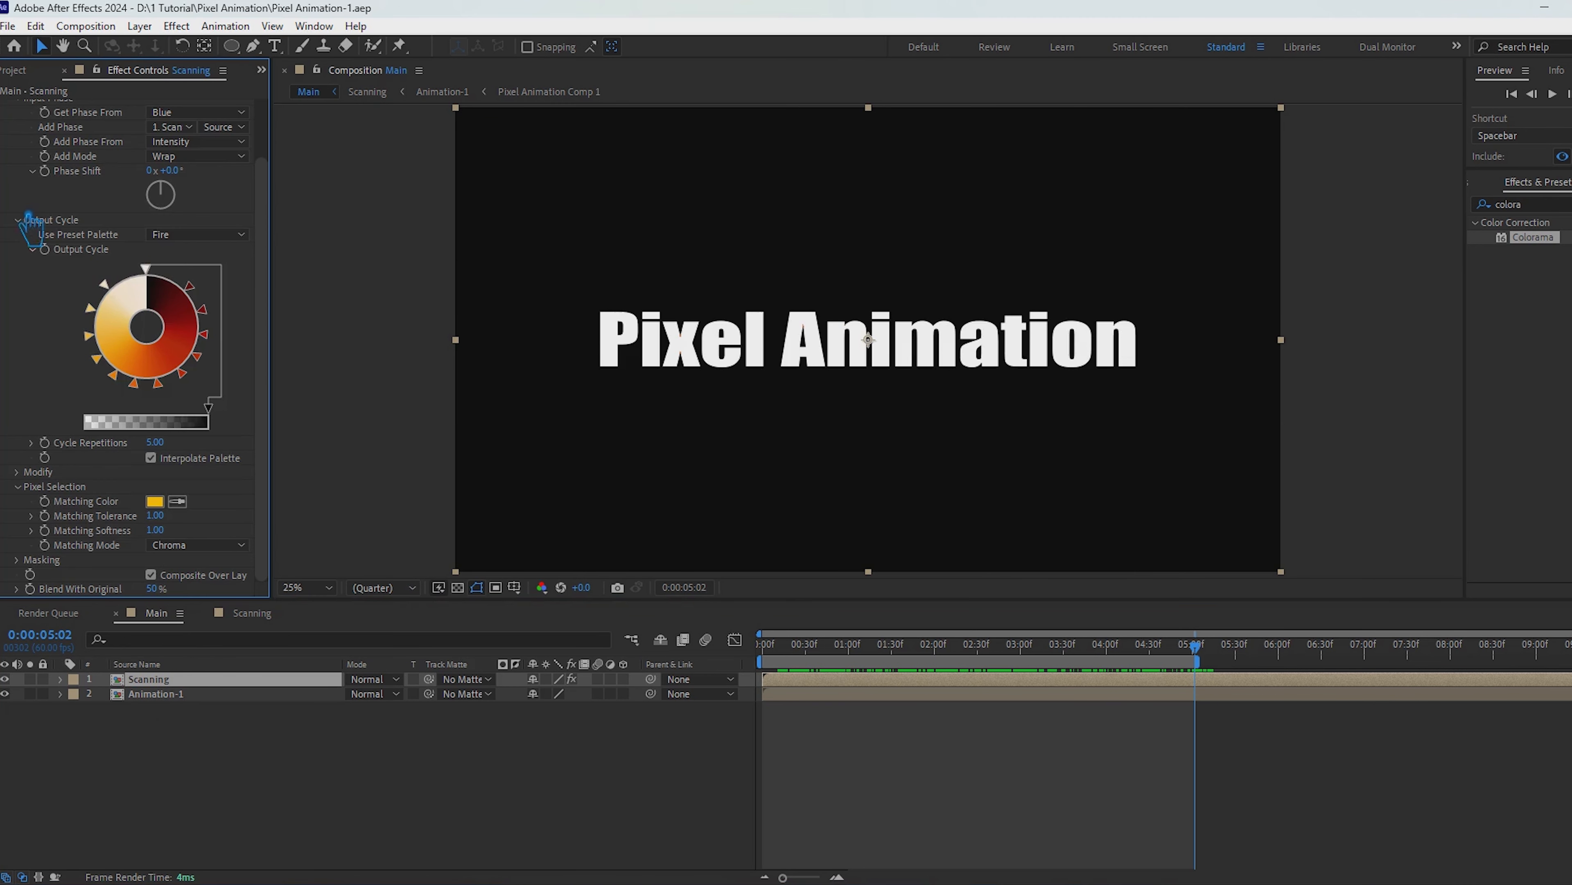
# Step: Collapse the Find Edges and Colorama settings and apply the Stylize Glow effect to the Scanning layer
pyautogui.scroll(3, 29, 215)
pyautogui.click(3, 150)
pyautogui.click(3, 107)
pyautogui.moveTo(1530, 204); pyautogui.dragTo(1482, 220)
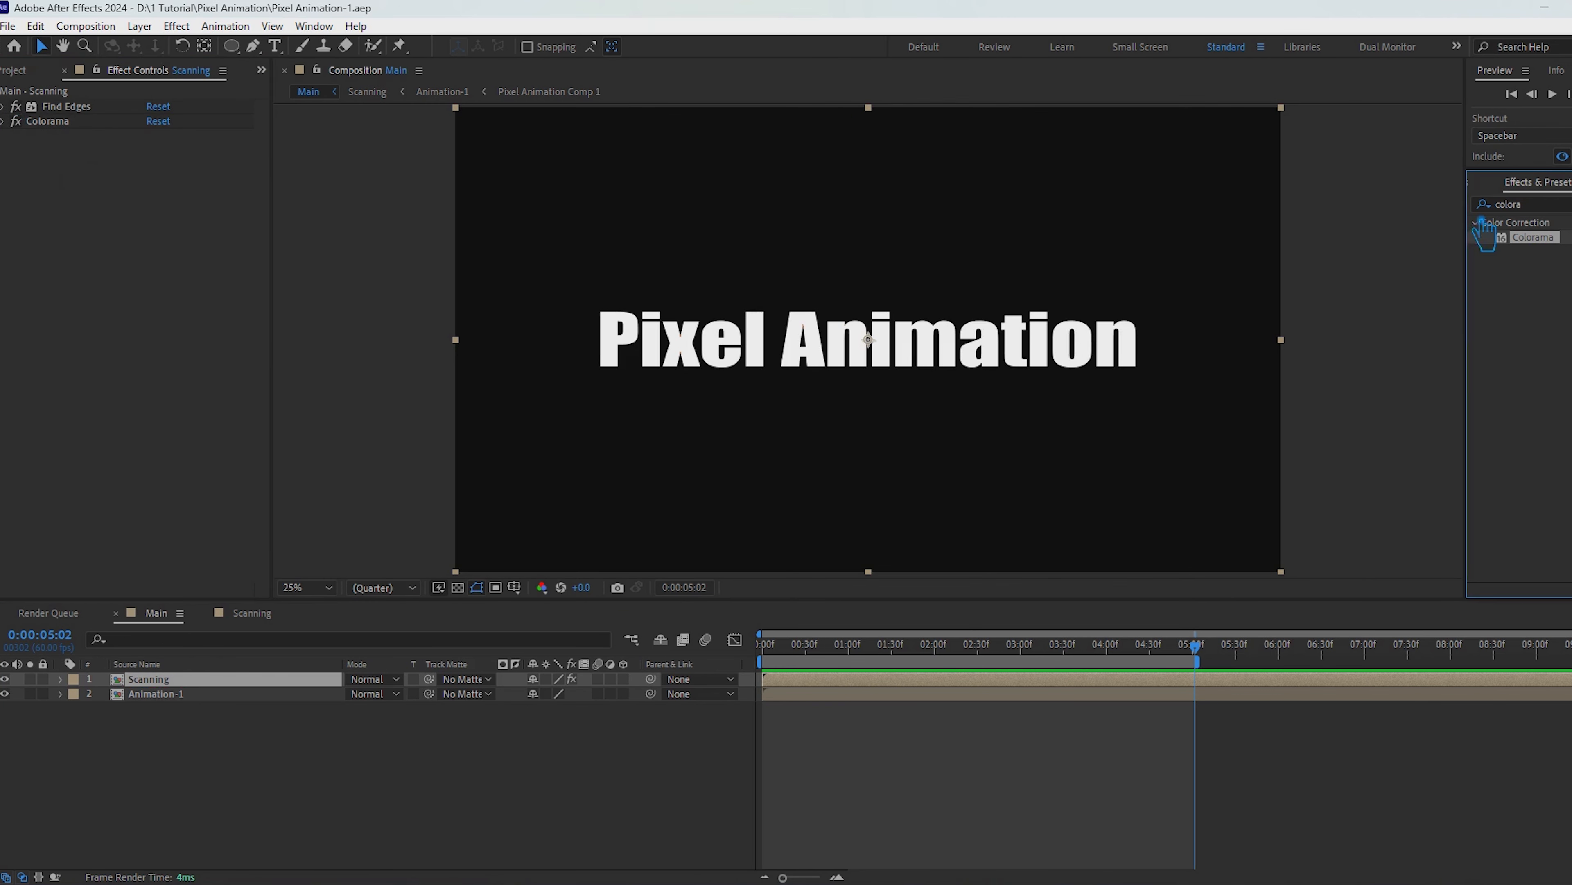
pyautogui.doubleClick(1541, 205)
pyautogui.write('glow')
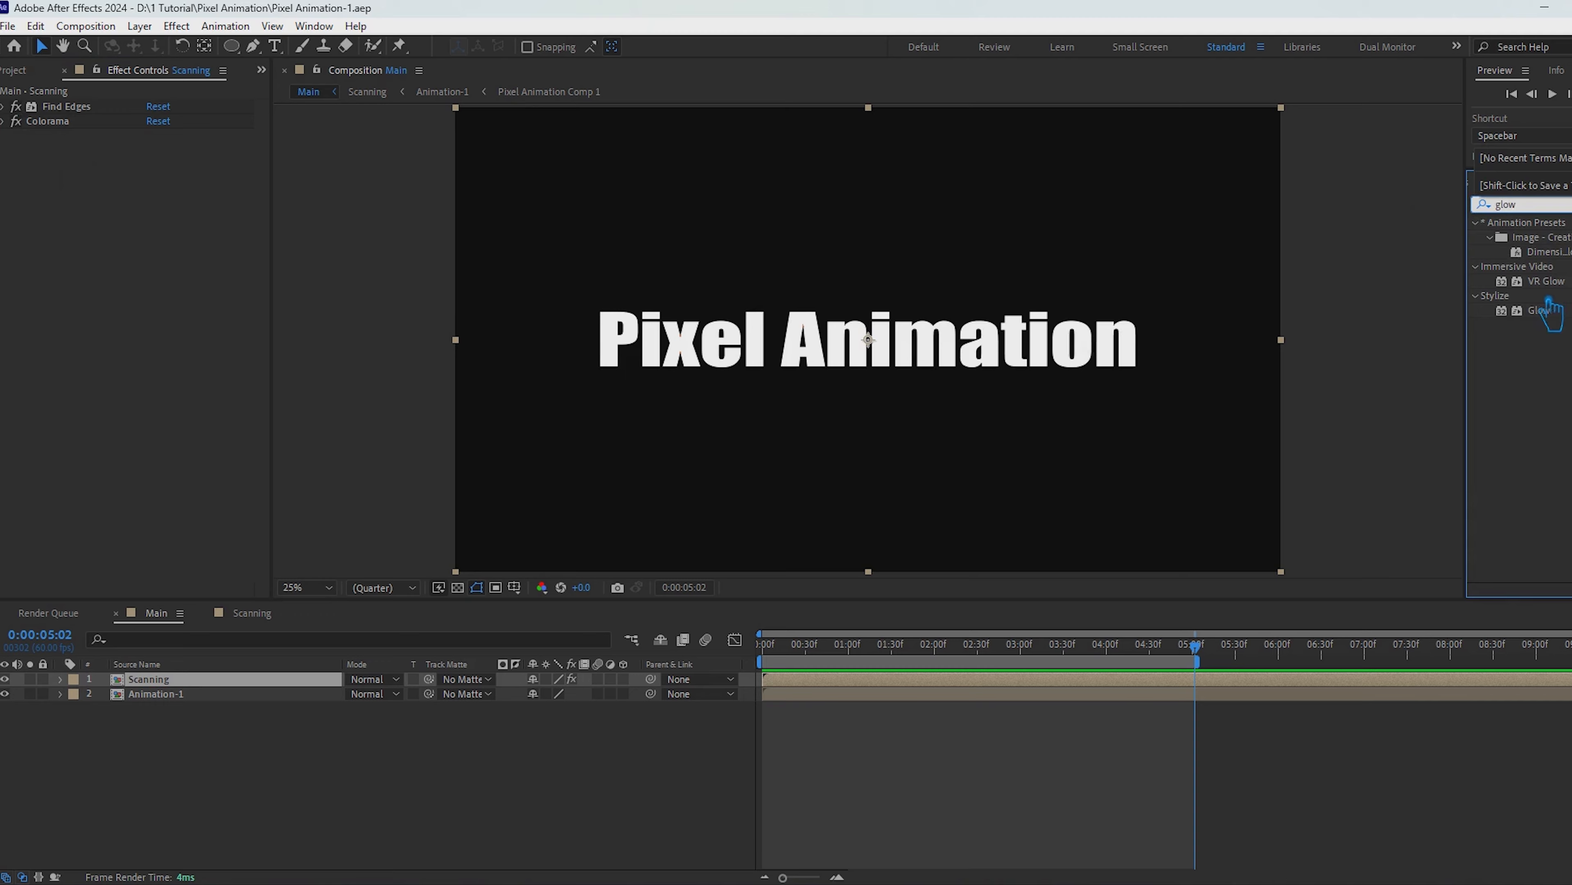
pyautogui.moveTo(1551, 313); pyautogui.dragTo(254, 672)
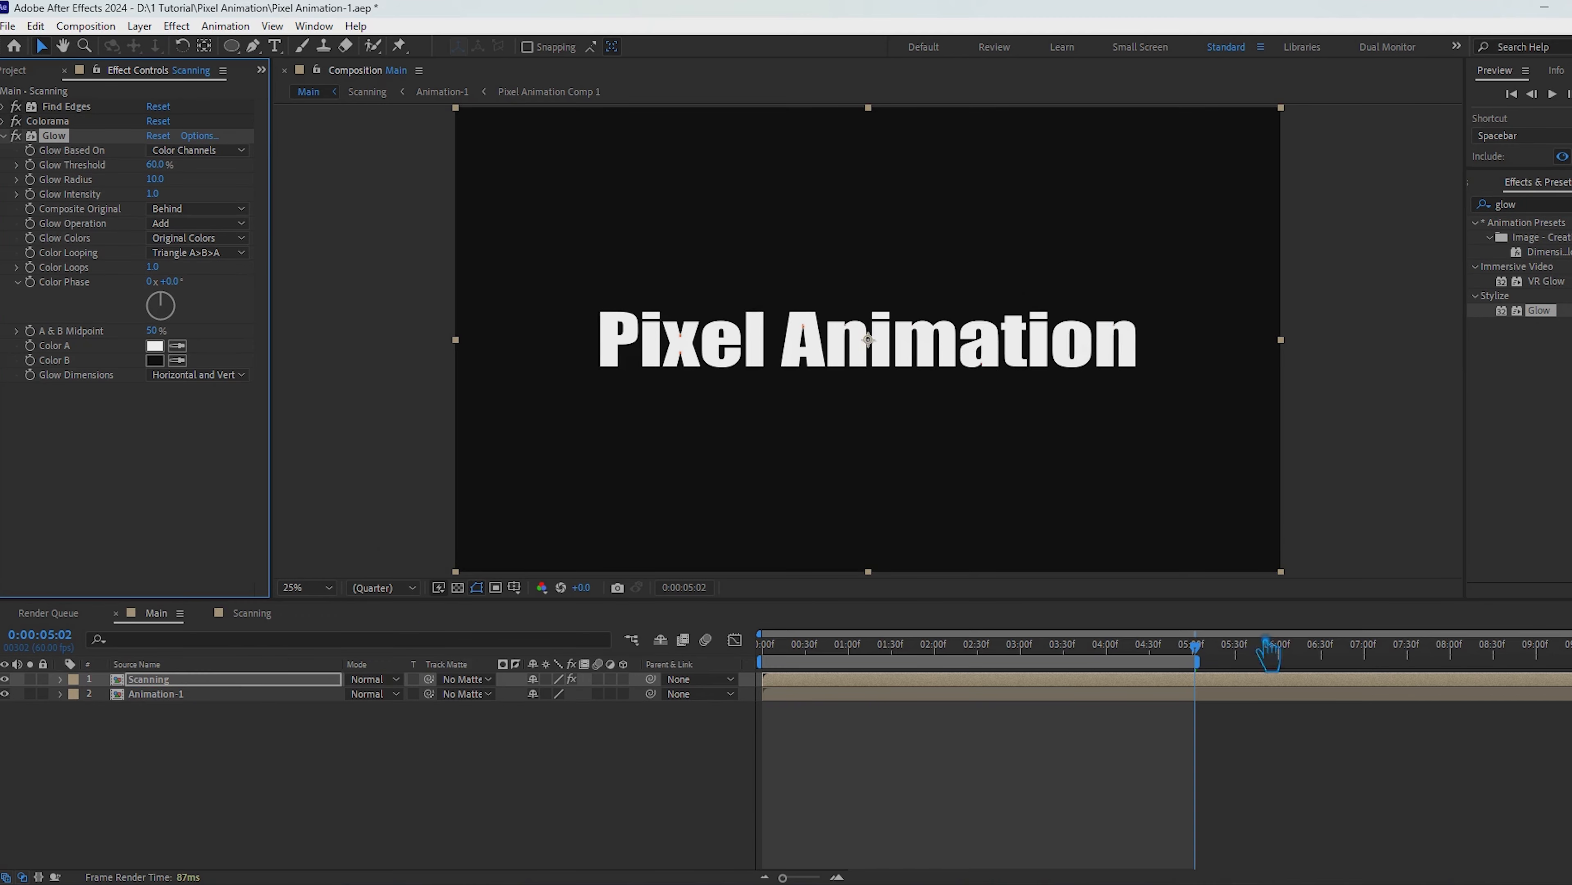
# Step: At 0:00:00:48, try a Glow Radius of 200 and reduce it to 150
pyautogui.moveTo(1268, 653); pyautogui.dragTo(850, 687)
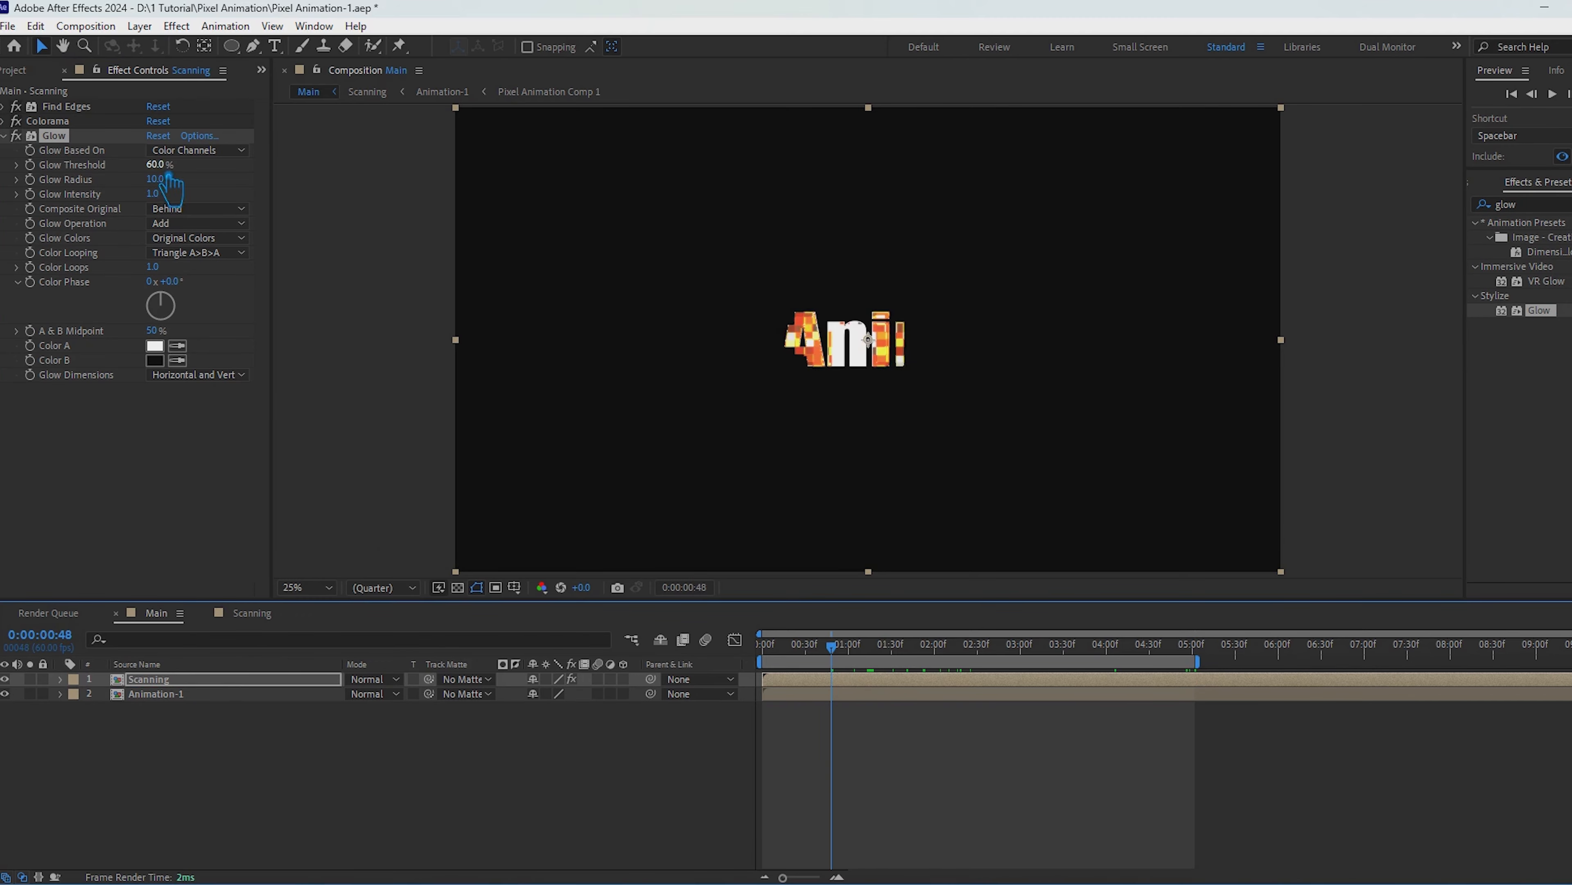
pyautogui.click(178, 186)
pyautogui.write('200')
pyautogui.press('Return')
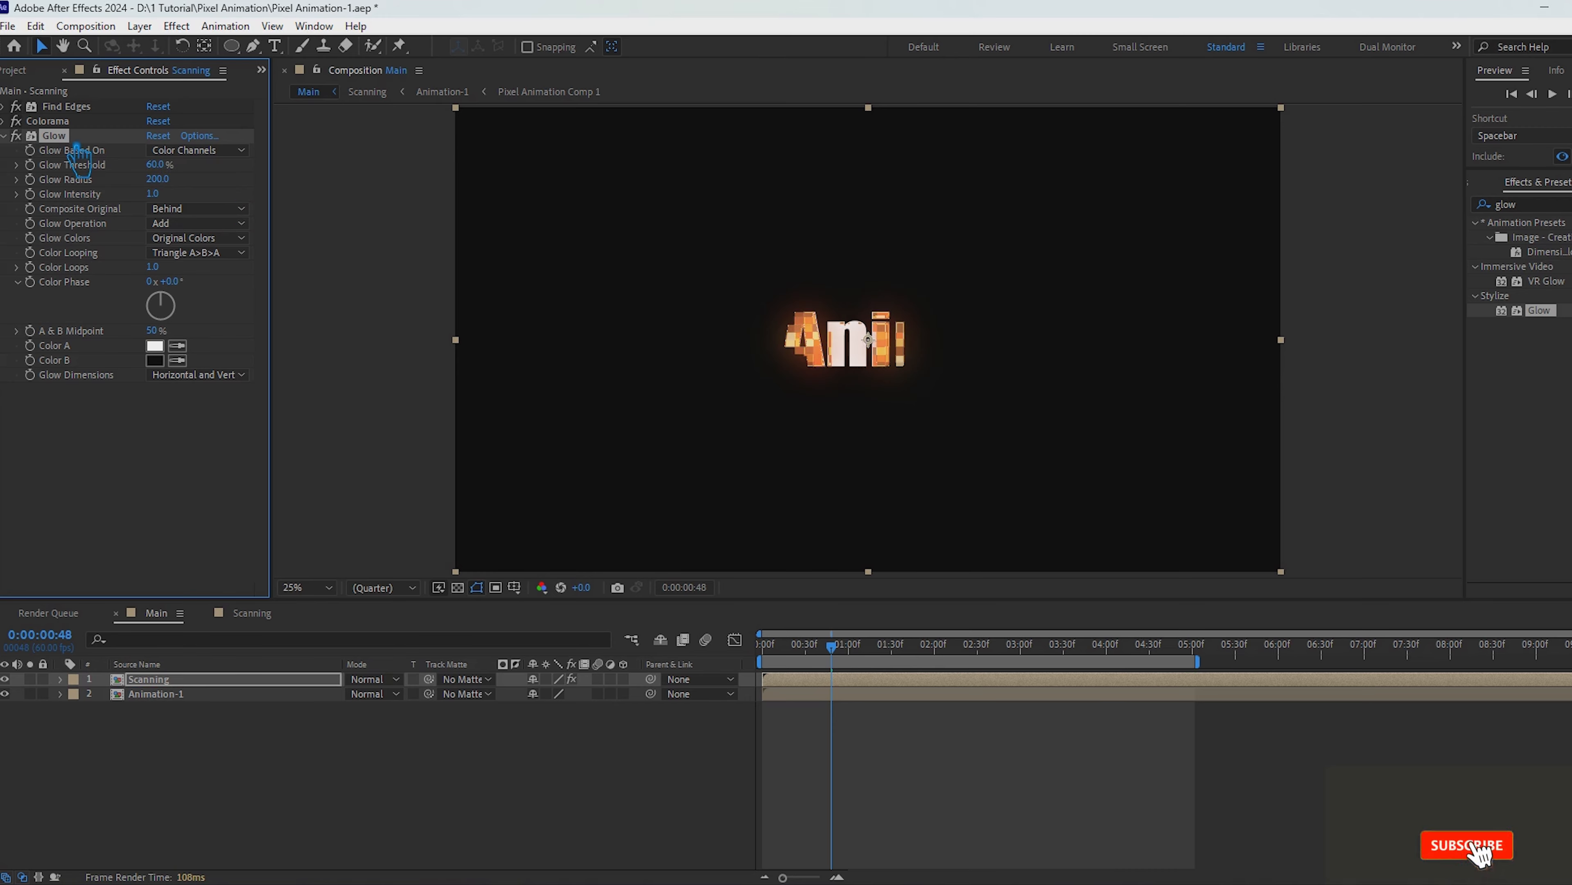
pyautogui.click(159, 179)
pyautogui.write('1')
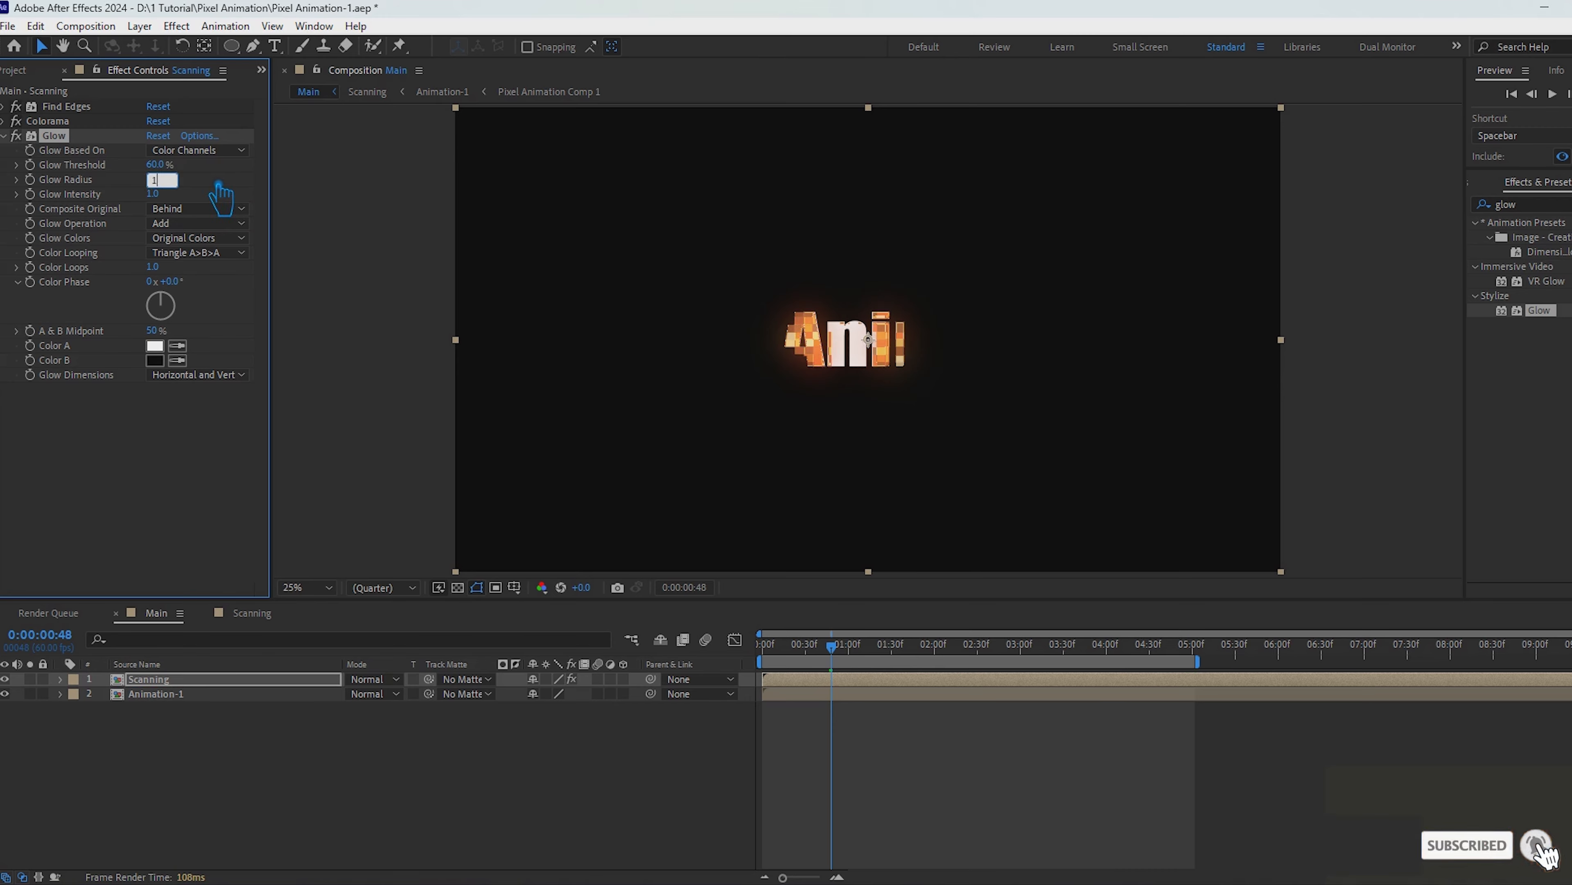
pyautogui.write('50')
pyautogui.press('Return')
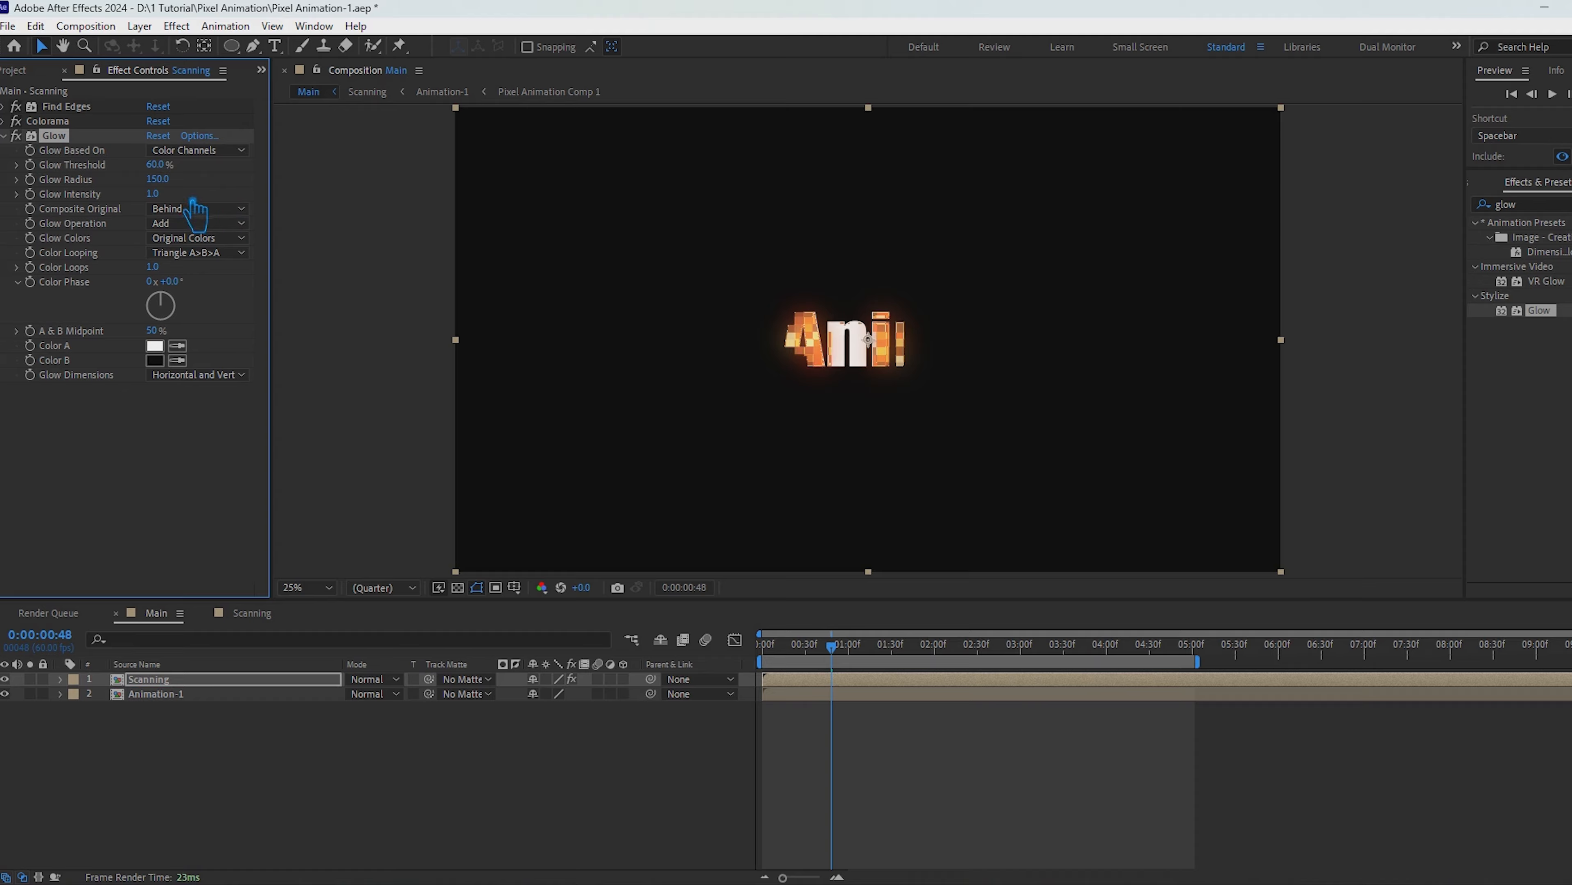
# Step: Duplicate the Glow effect, setting Glow Radius to 200 on the original and 500 on the copy
pyautogui.hotkey('ctrl', 'd')
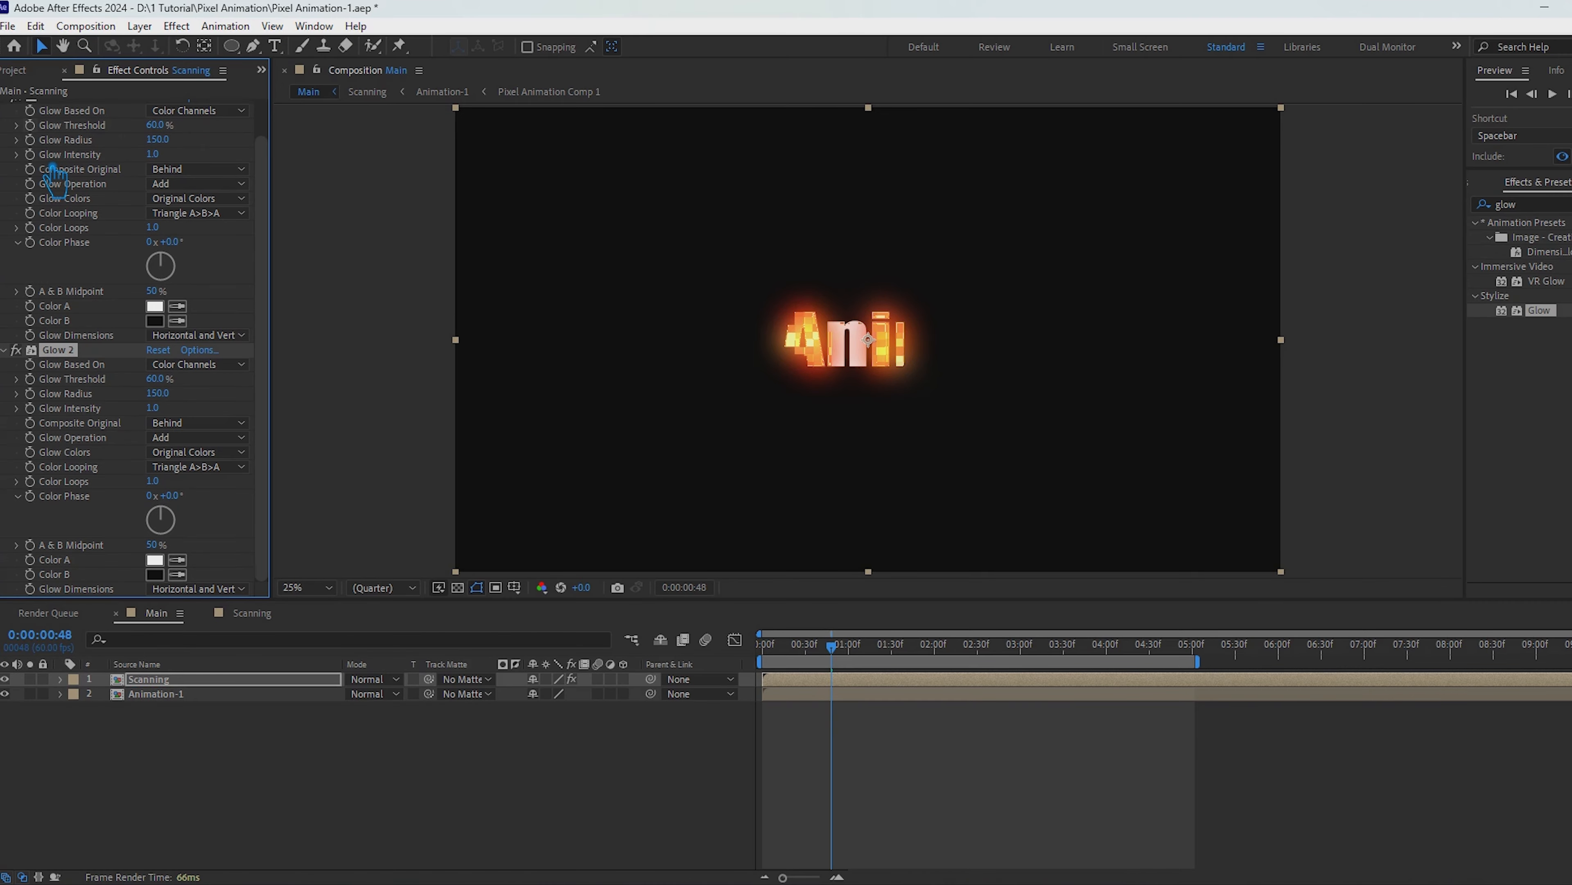
pyautogui.moveTo(158, 393); pyautogui.dragTo(704, 417)
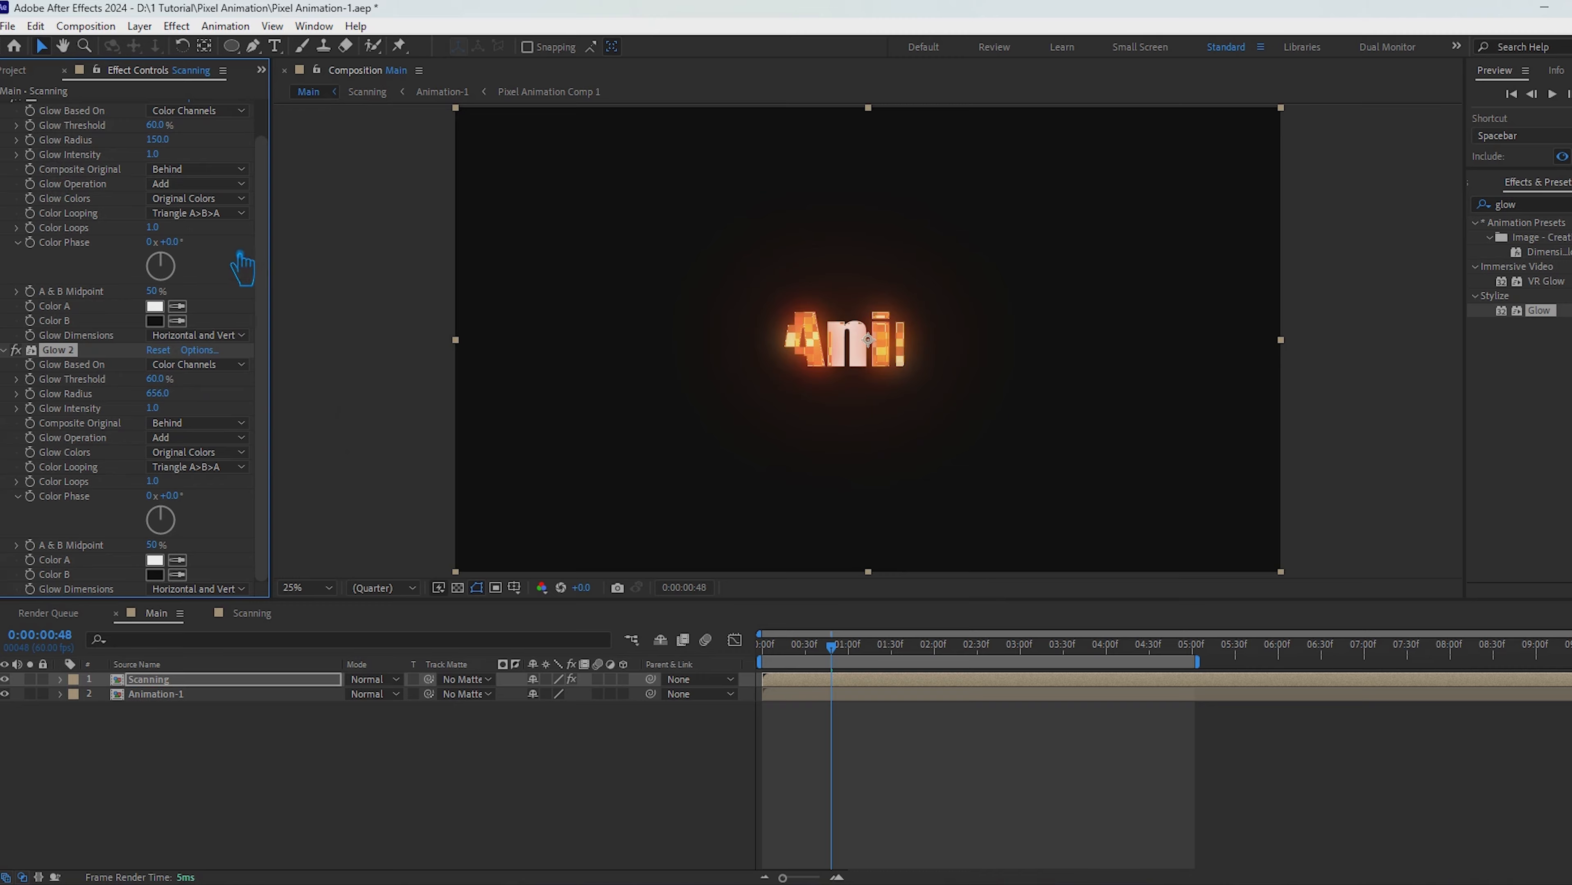
pyautogui.click(158, 140)
pyautogui.write('200')
pyautogui.press('Return')
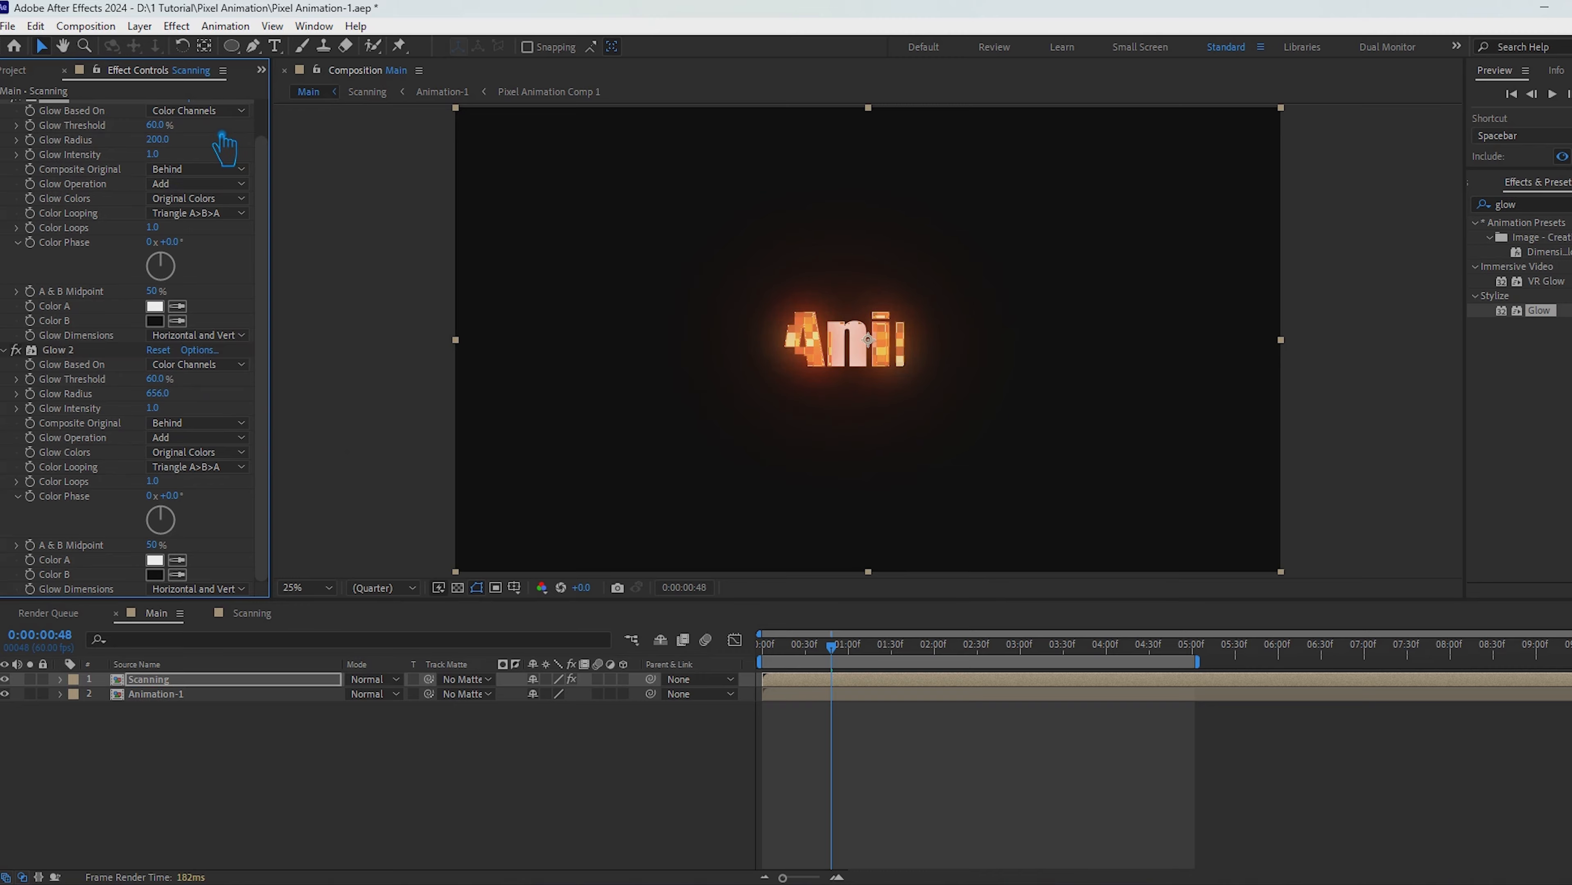
pyautogui.moveTo(158, 393); pyautogui.dragTo(254, 421)
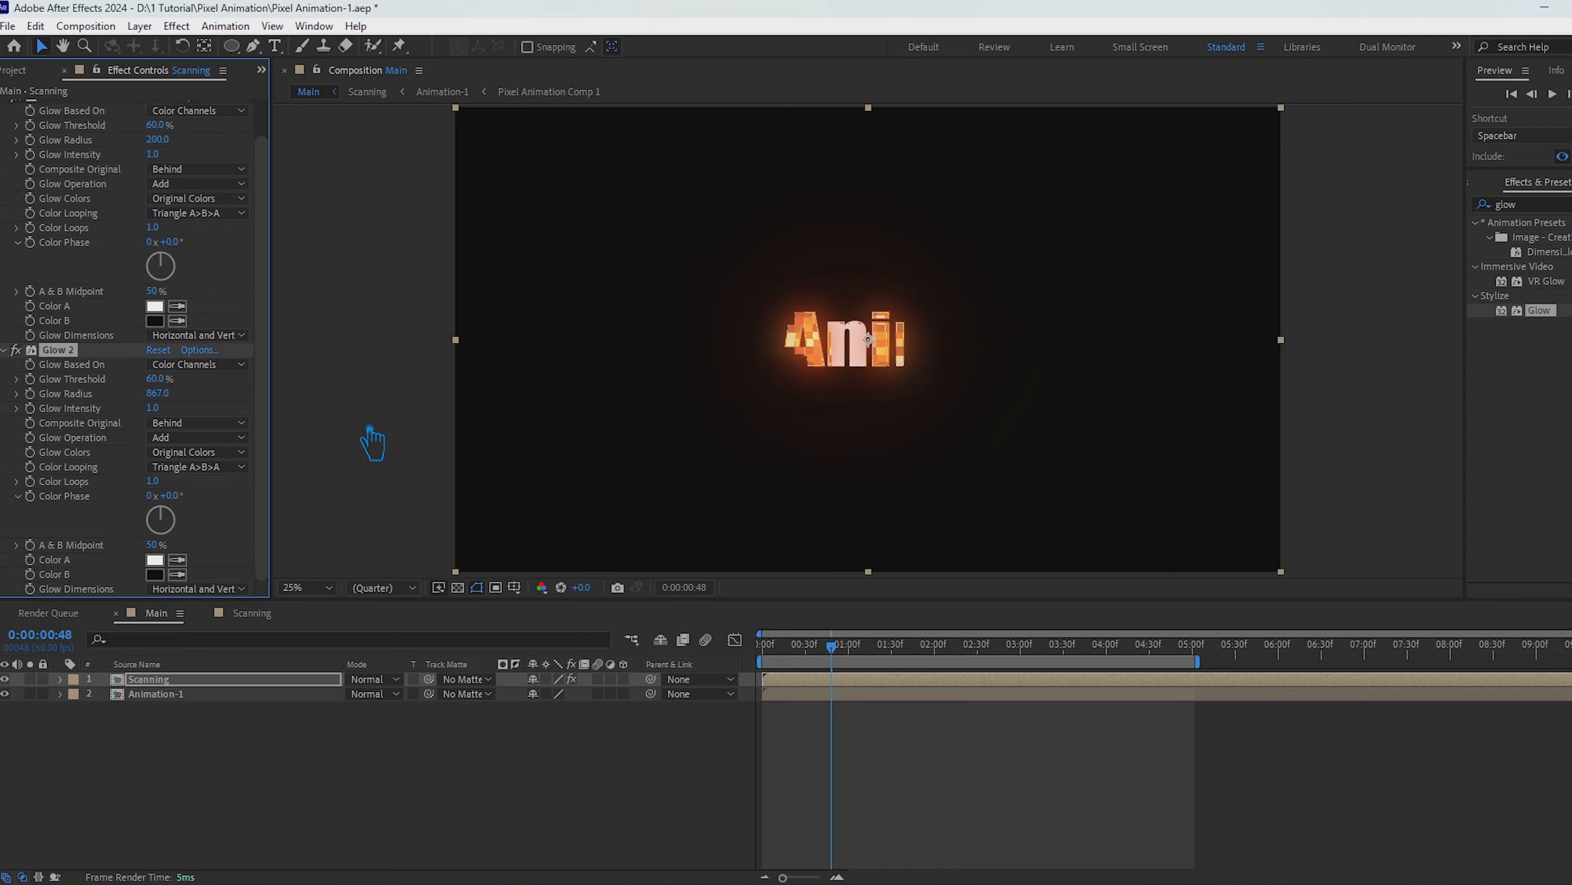
pyautogui.click(165, 398)
pyautogui.write('500')
pyautogui.press('Return')
# Step: Scrub the Main timeline to 0:00:05:01, save the project and deselect the Scanning layer
pyautogui.scroll(1, 195, 275)
pyautogui.moveTo(831, 646); pyautogui.dragTo(1209, 744)
pyautogui.hotkey('ctrl', 's')
pyautogui.click(638, 774)
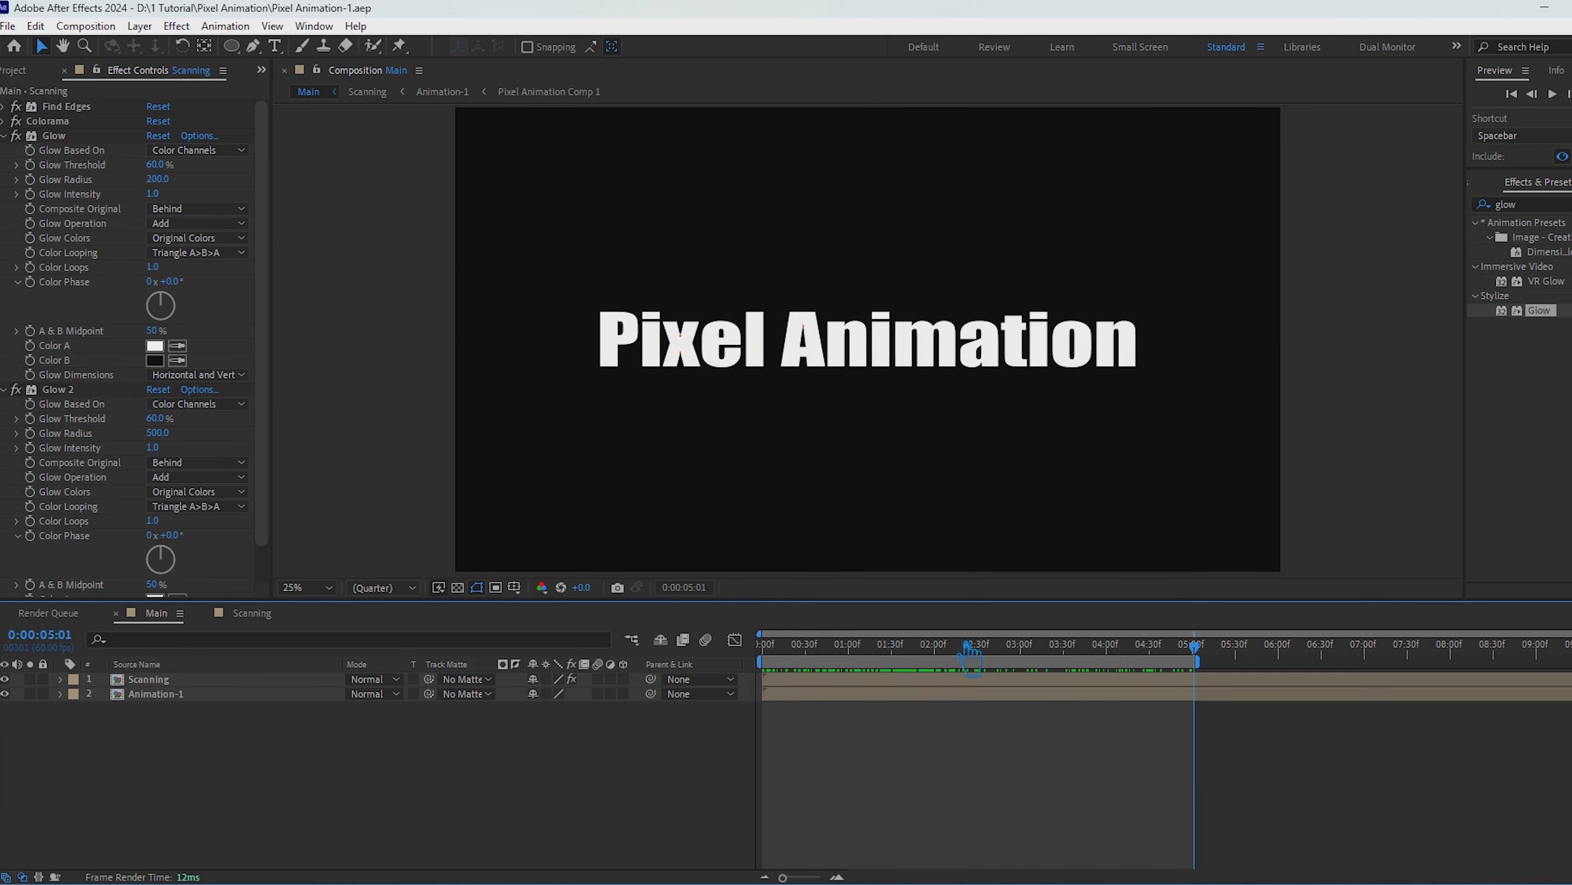
# Step: Clear the effects search and play a preview of the Main composition
pyautogui.click(1571, 205)
pyautogui.click(1552, 95)
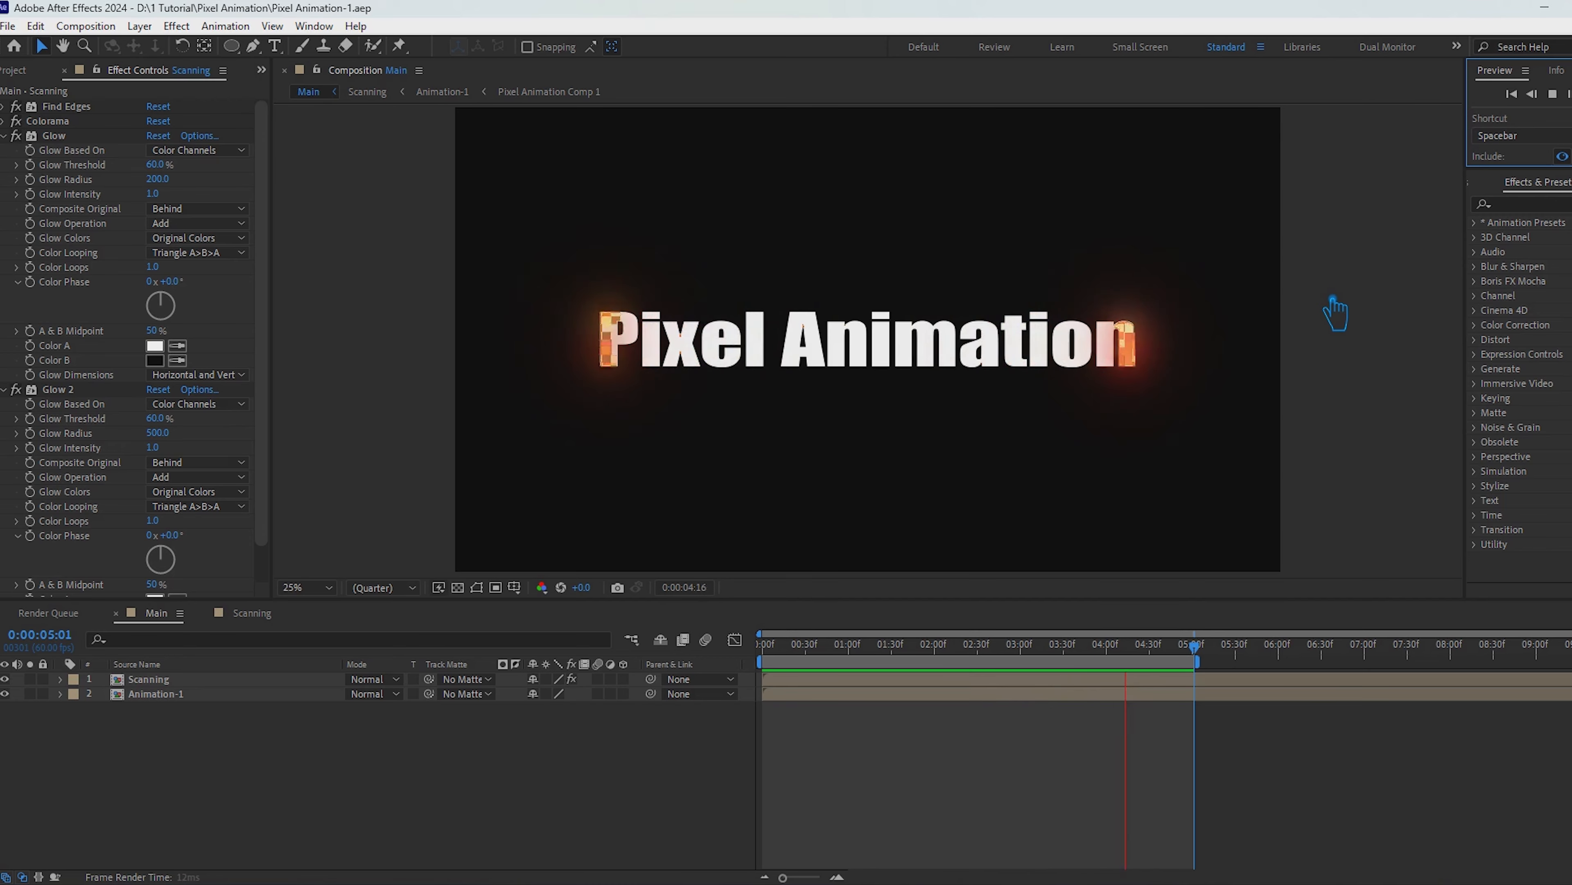
pyautogui.press('space')
# Step: At 0:00:00:29, try a Glow Radius of 100 on the first Glow effect, and undo it
pyautogui.moveTo(931, 648); pyautogui.dragTo(822, 683)
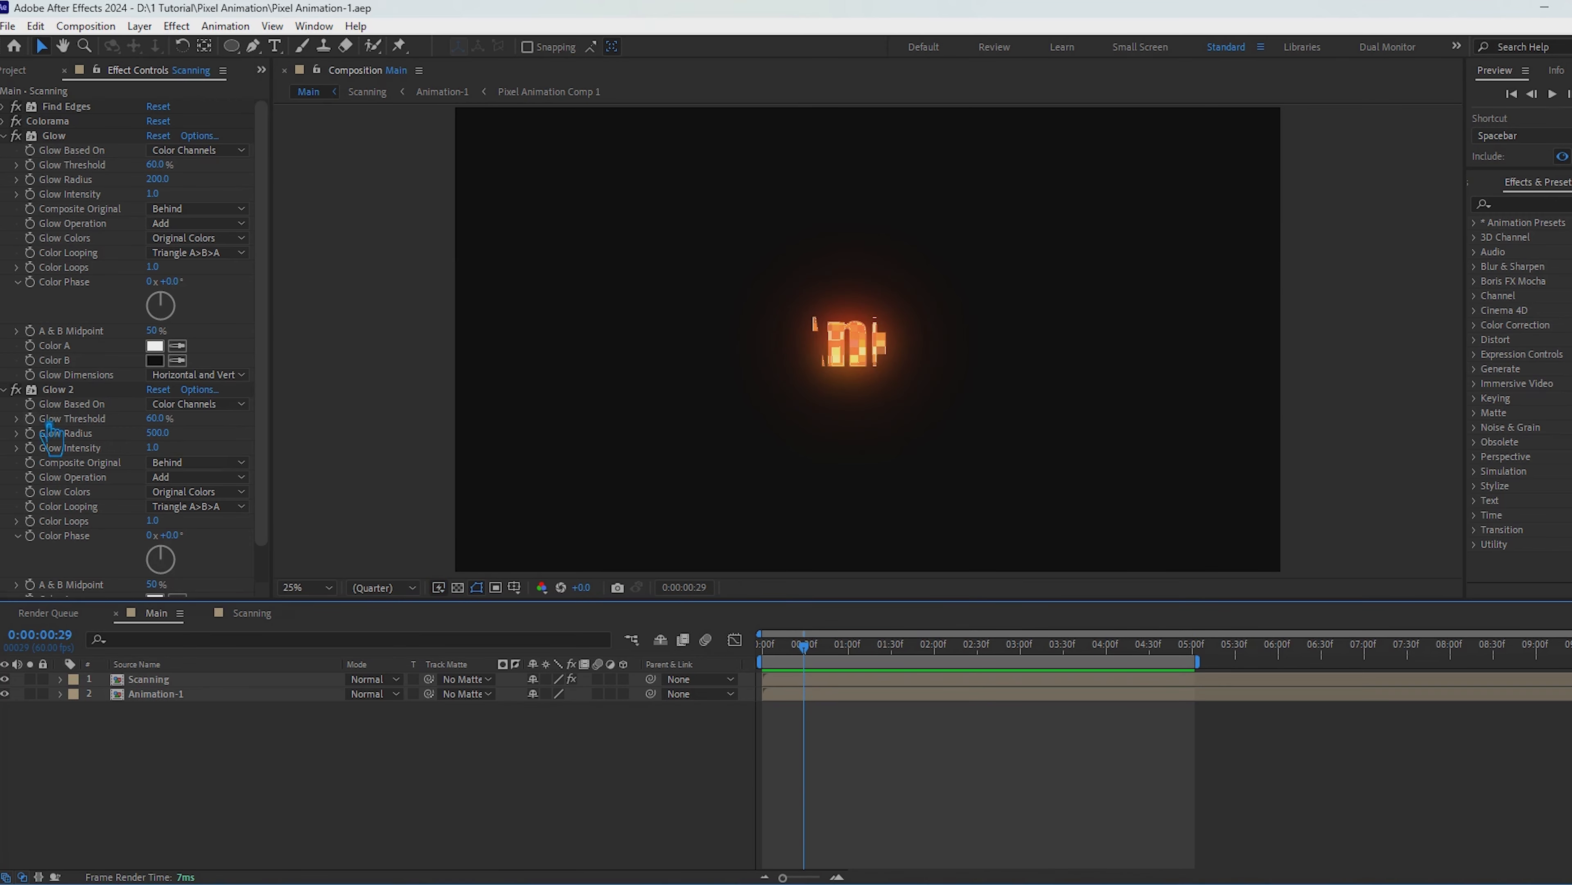
pyautogui.click(158, 179)
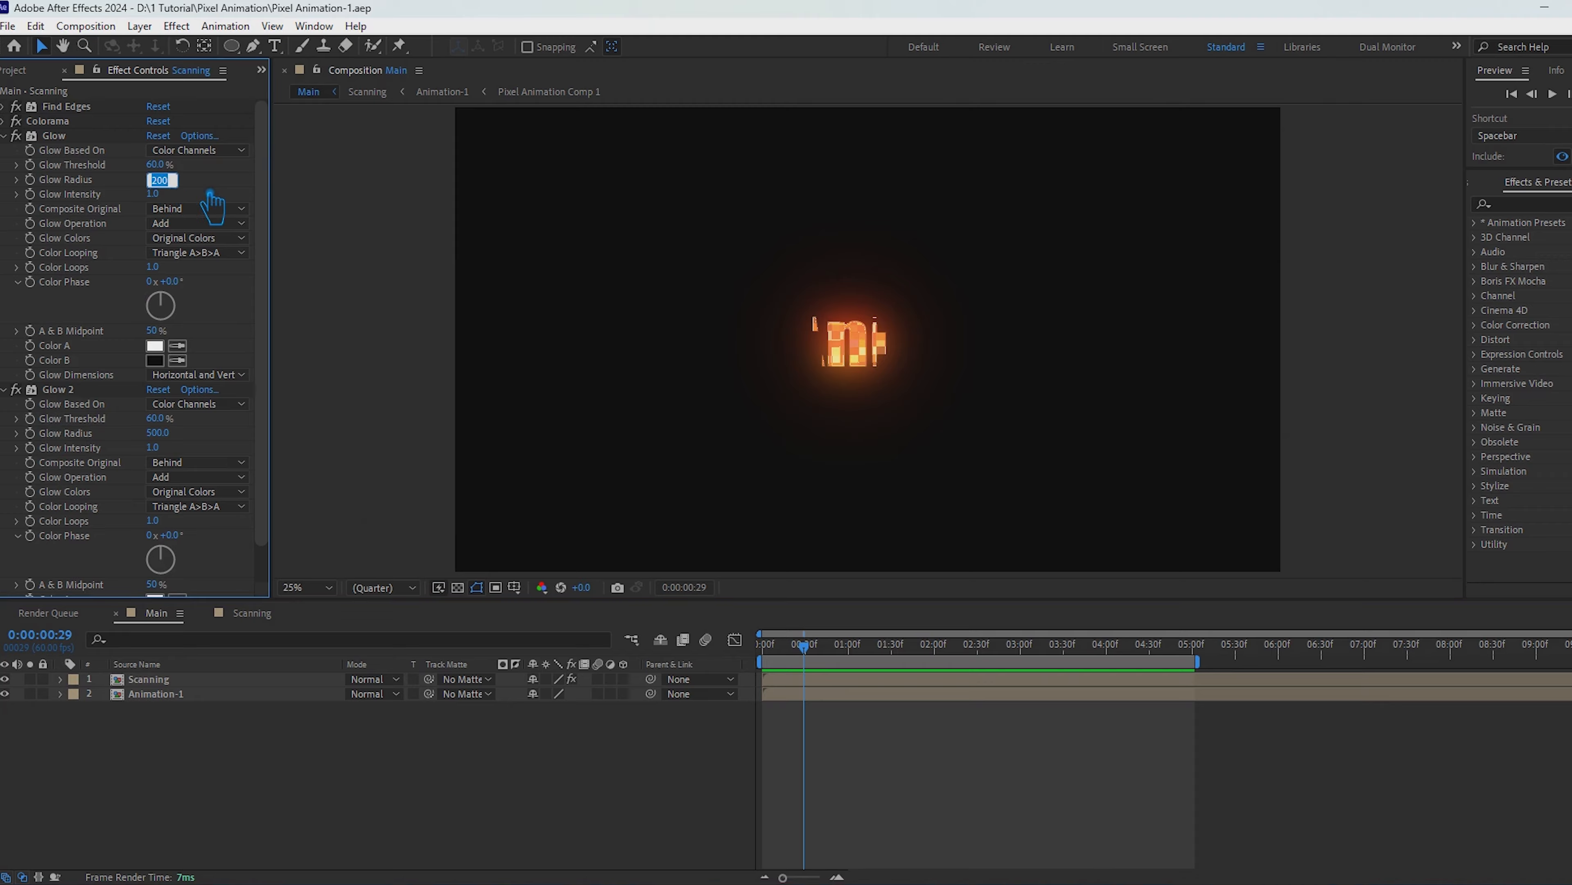
pyautogui.write('100')
pyautogui.press('Return')
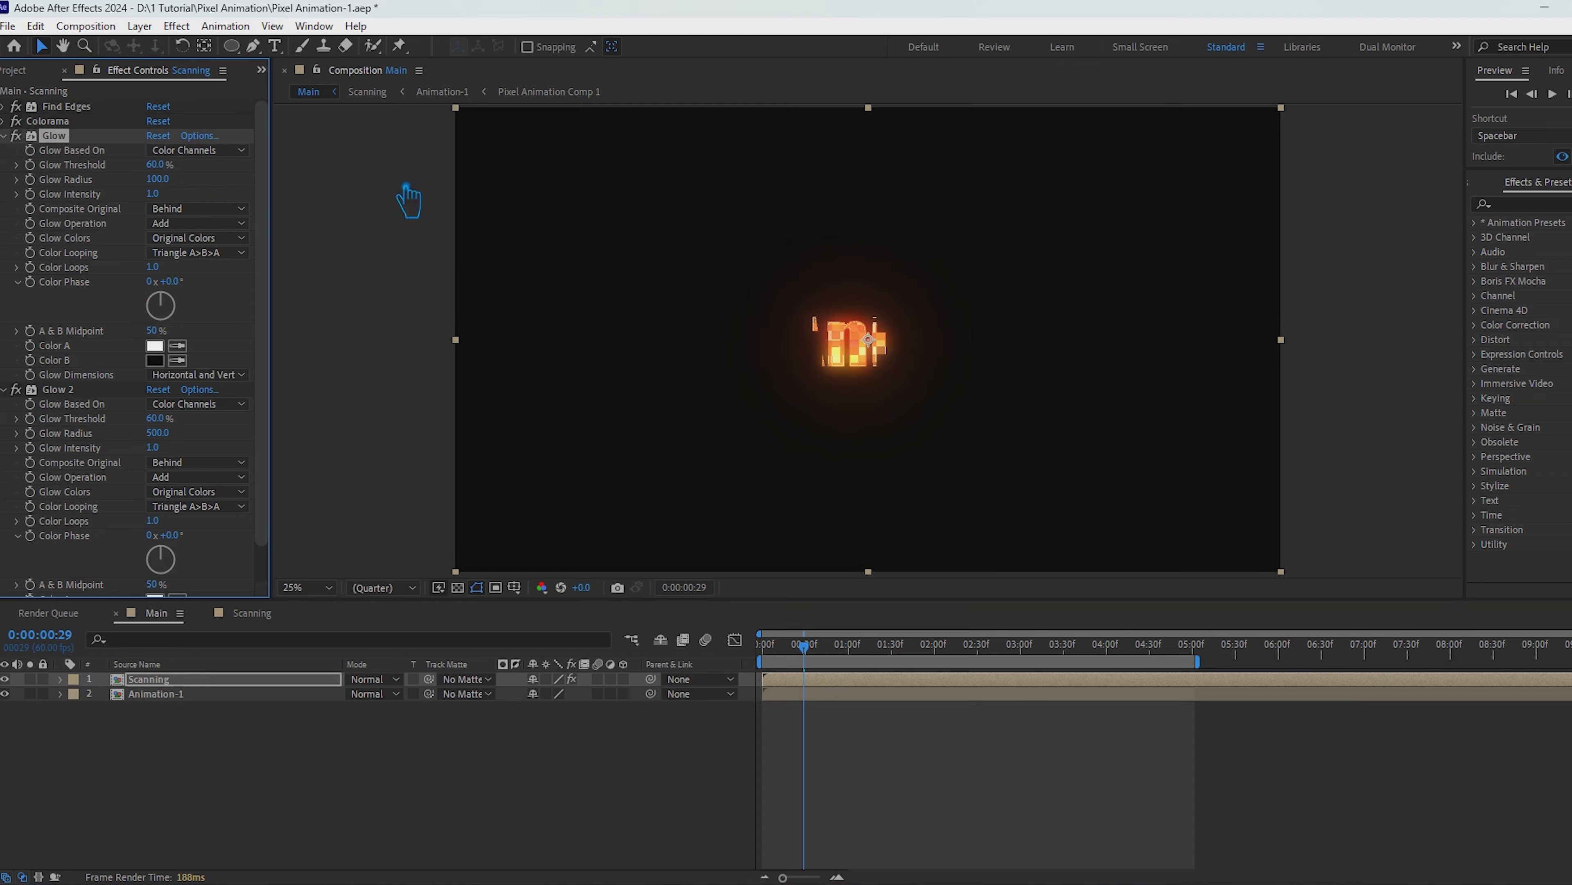
pyautogui.hotkey('ctrl', 'z')
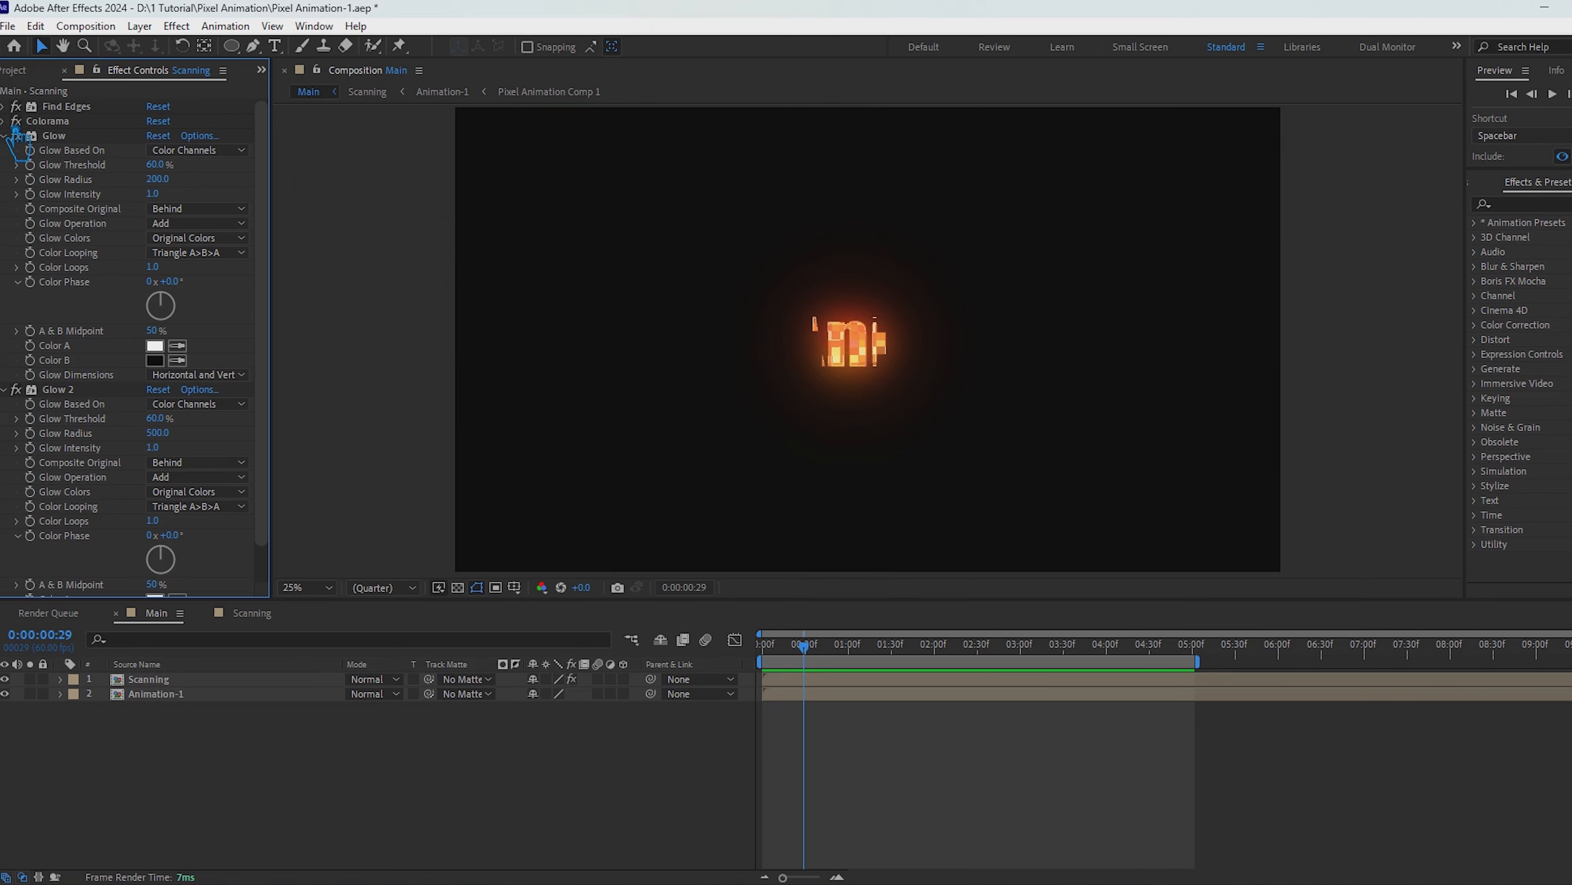
# Step: Set the Colorama effect's Matching Tolerance and Matching Softness both to 0.60 on the Scanning layer
pyautogui.click(4, 121)
pyautogui.click(176, 542)
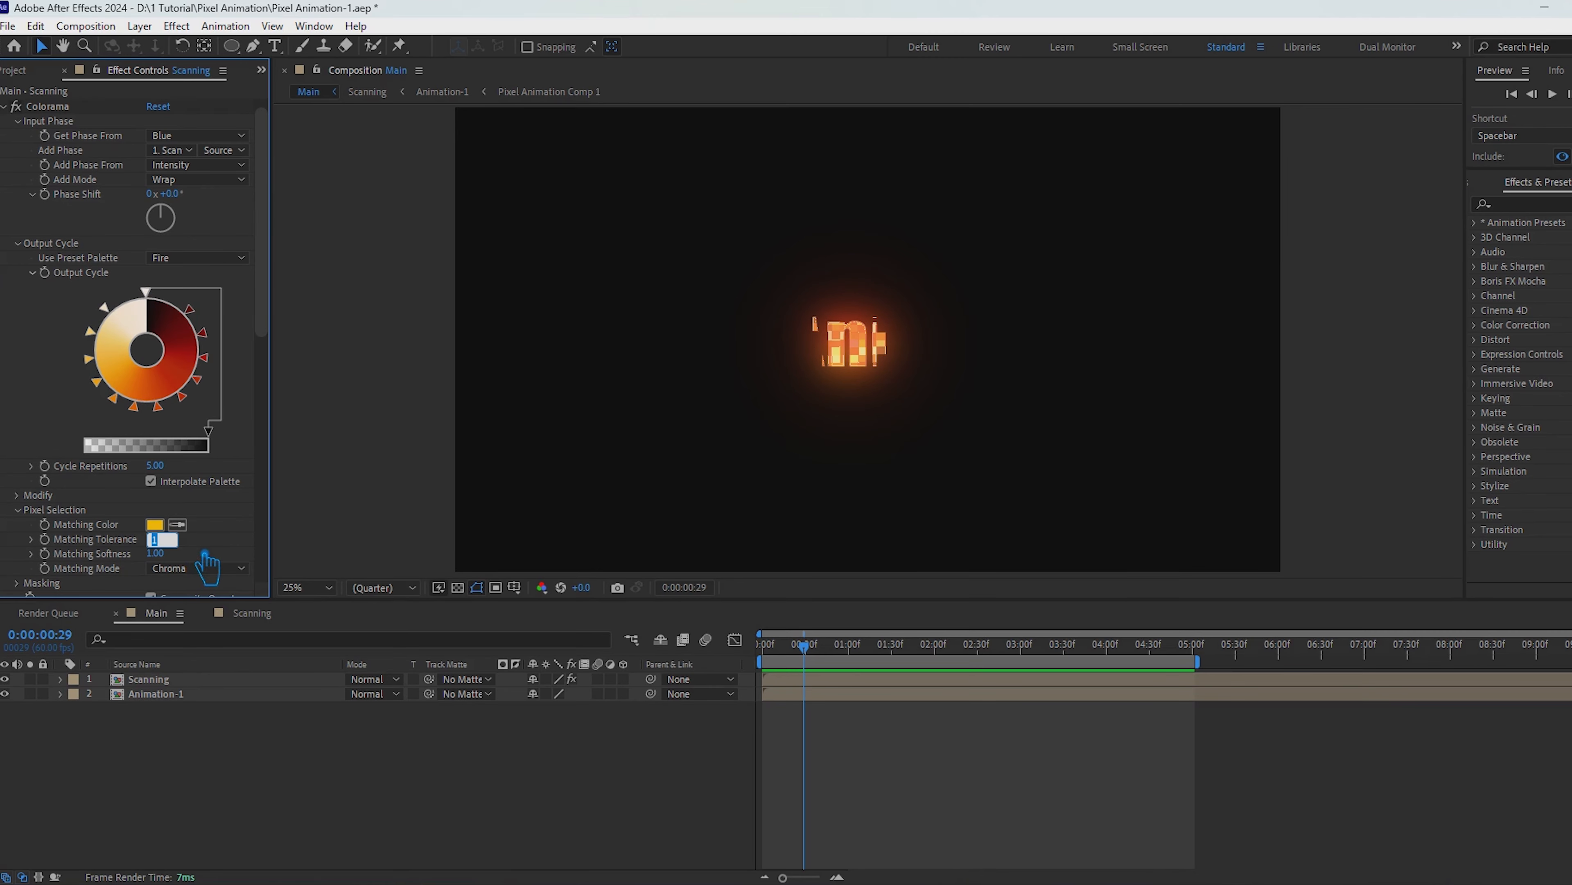
pyautogui.write('.5')
pyautogui.press('Return')
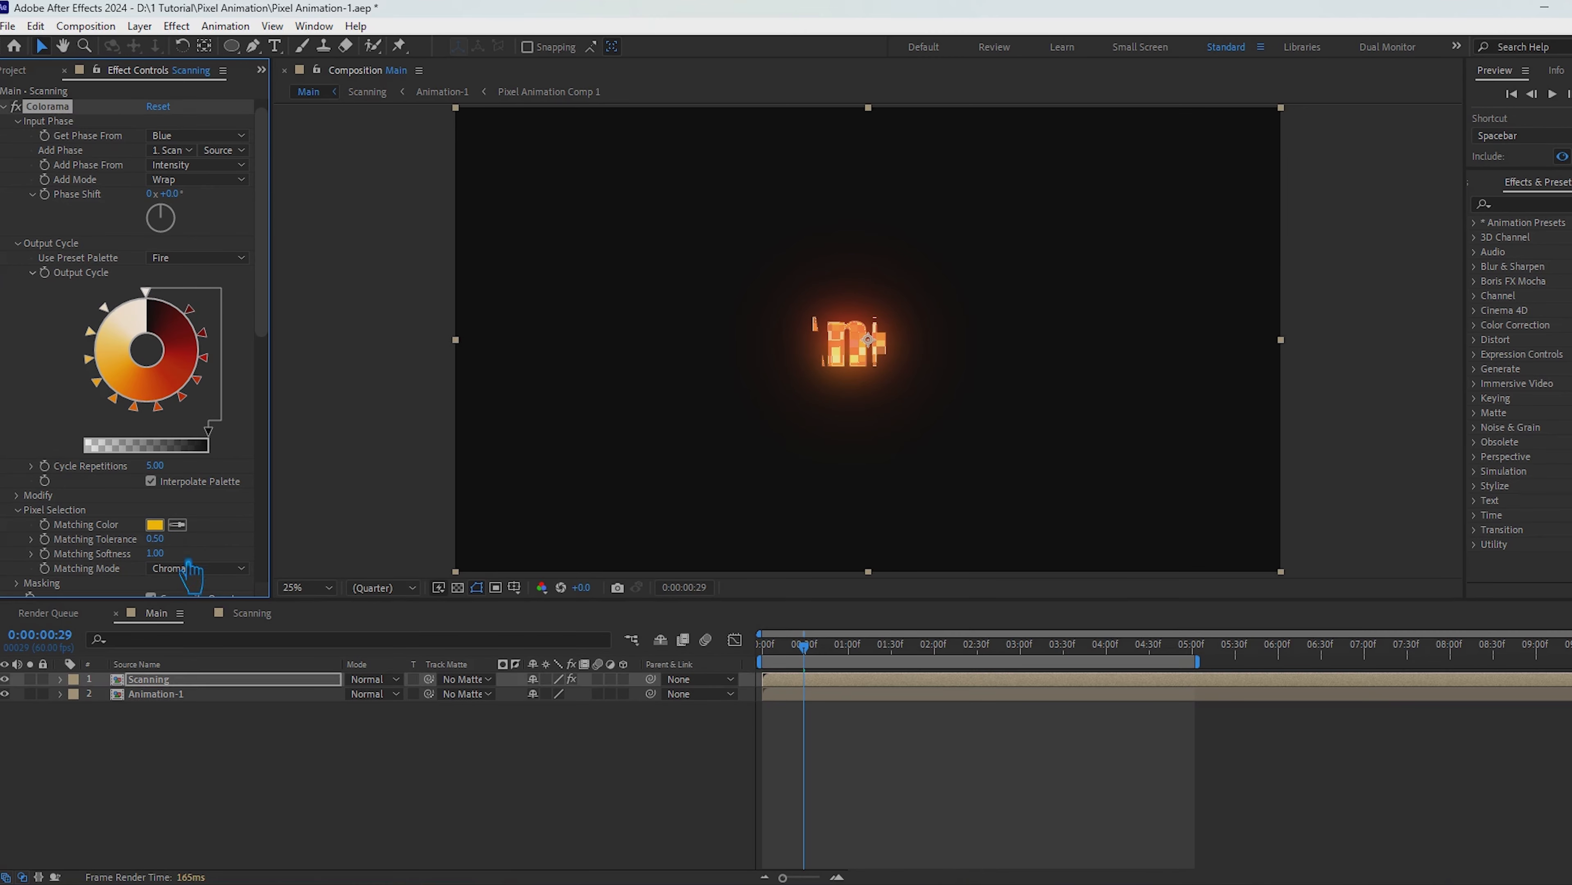
pyautogui.click(183, 540)
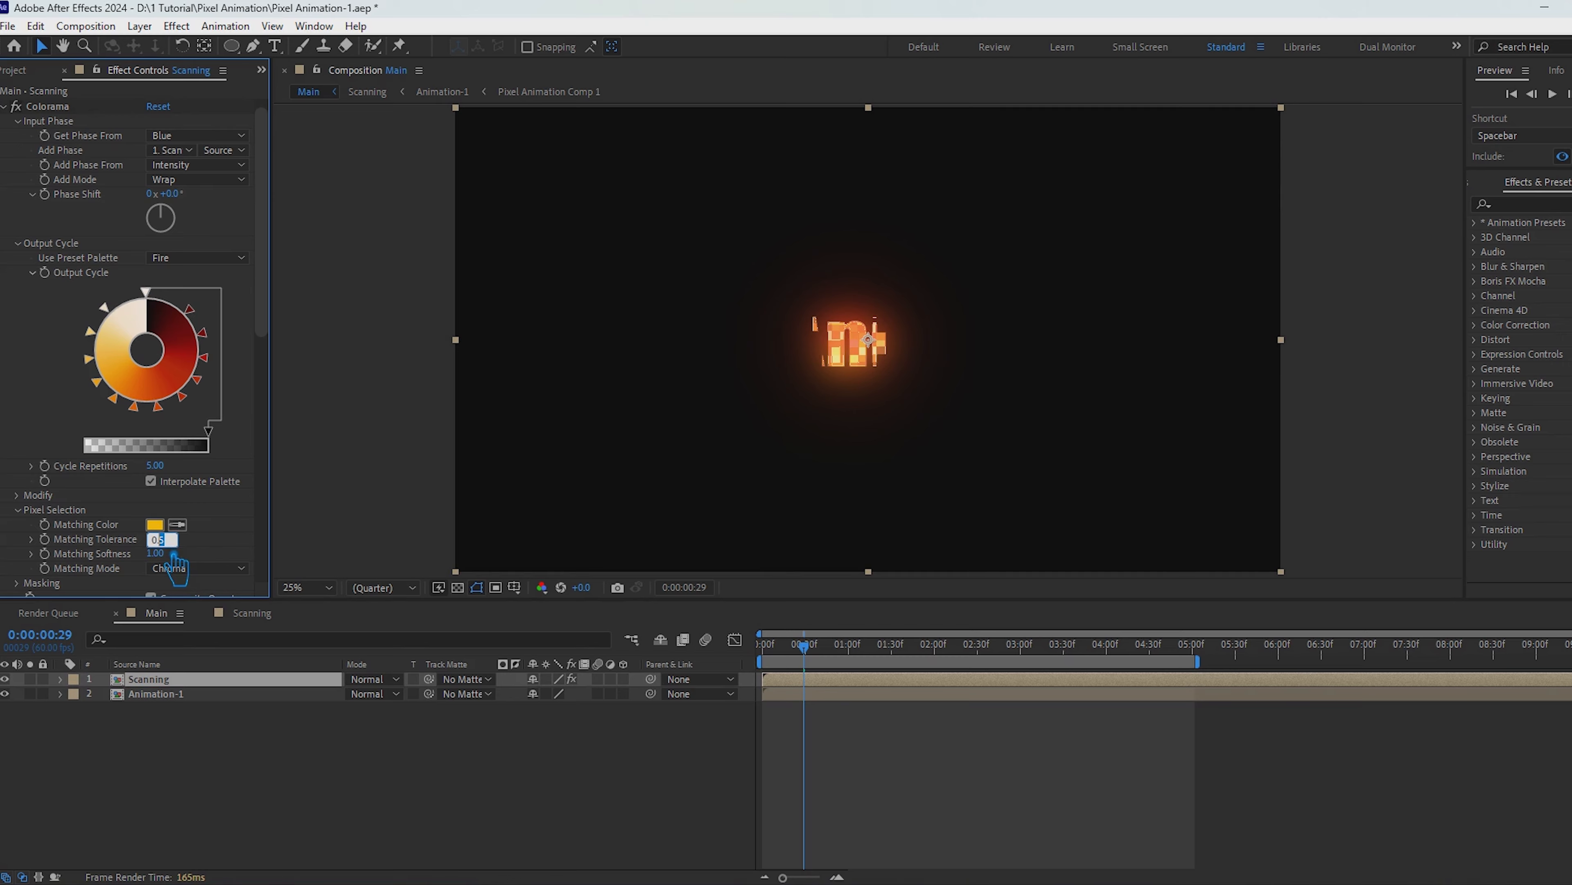
pyautogui.write('.6')
pyautogui.press('Return')
pyautogui.click(169, 557)
pyautogui.write('.6')
pyautogui.press('Return')
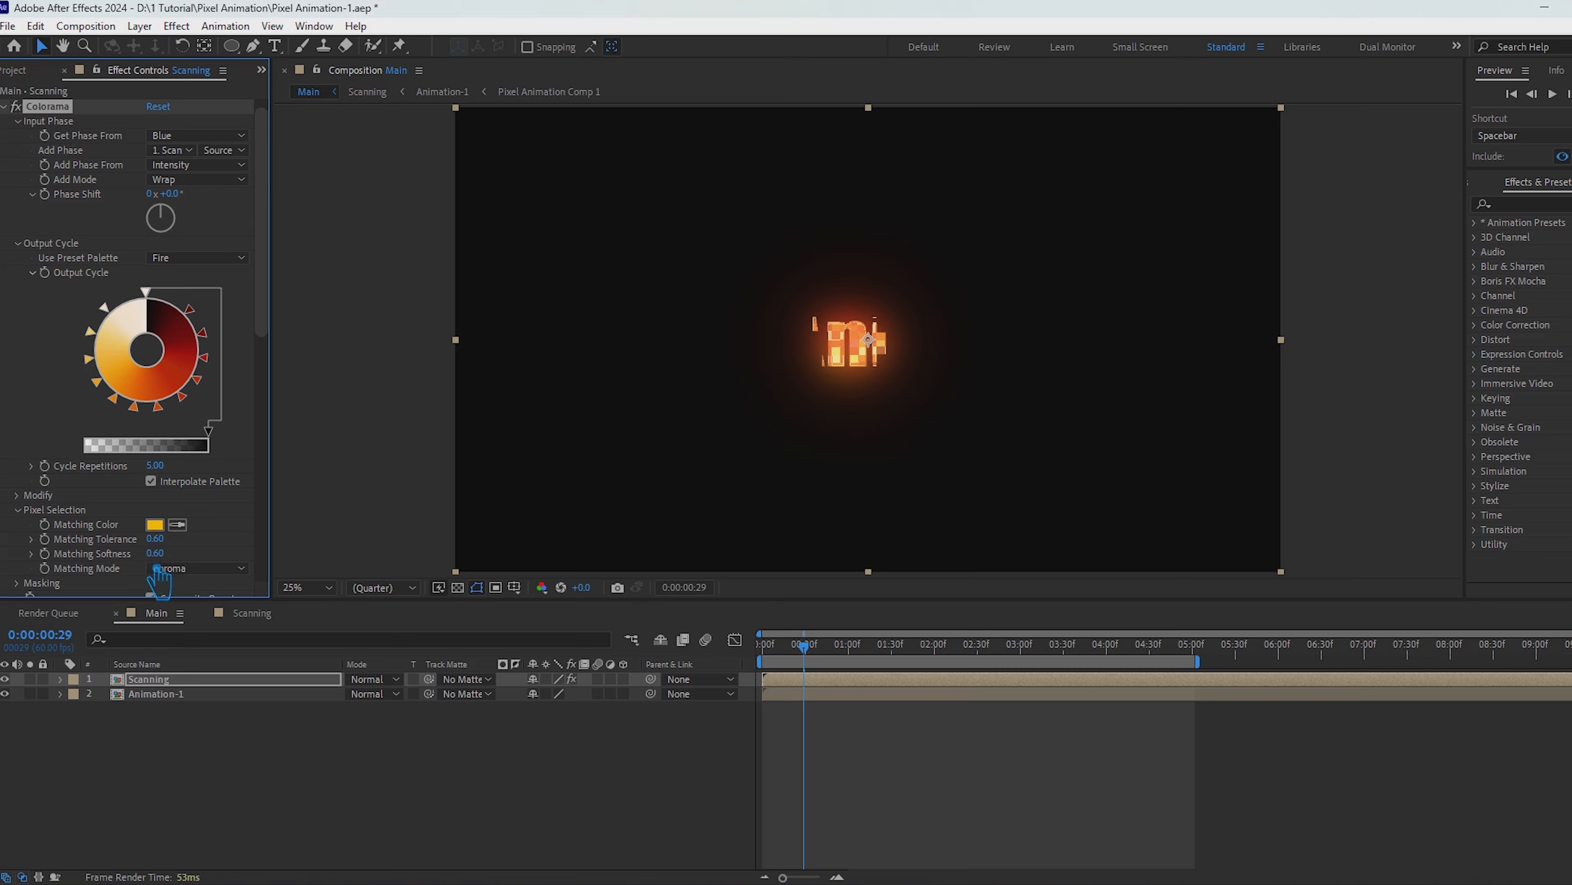
# Step: Set Colorama's Matching Mode to RGB and its Blend With Original to 10%
pyautogui.click(171, 568)
pyautogui.click(211, 625)
pyautogui.click(186, 569)
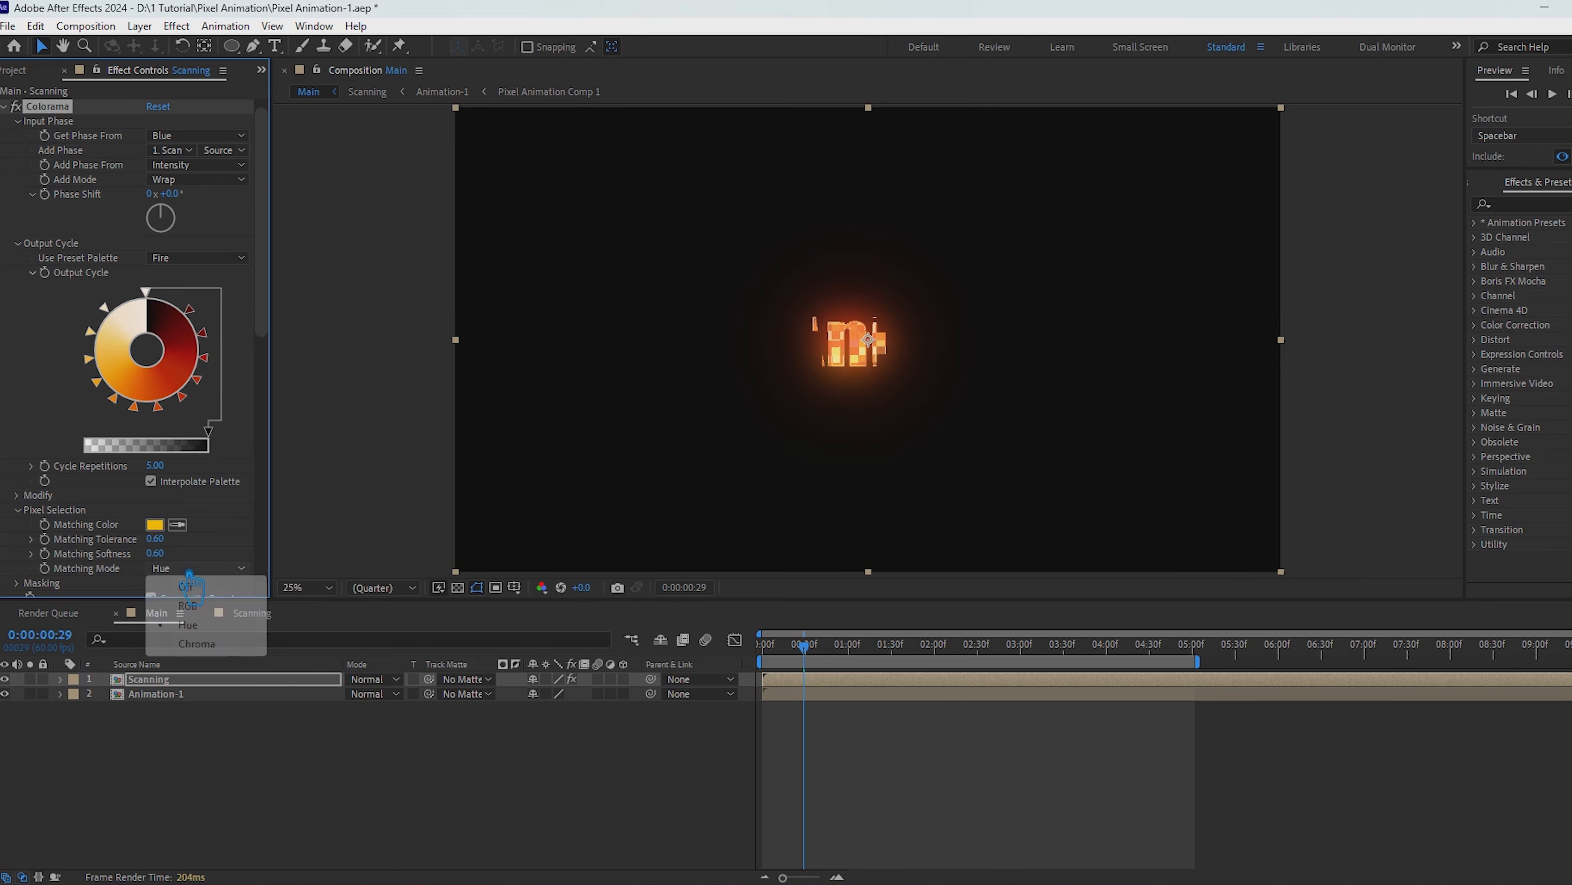
pyautogui.click(202, 610)
pyautogui.scroll(-2, 208, 539)
pyautogui.scroll(-1, 213, 548)
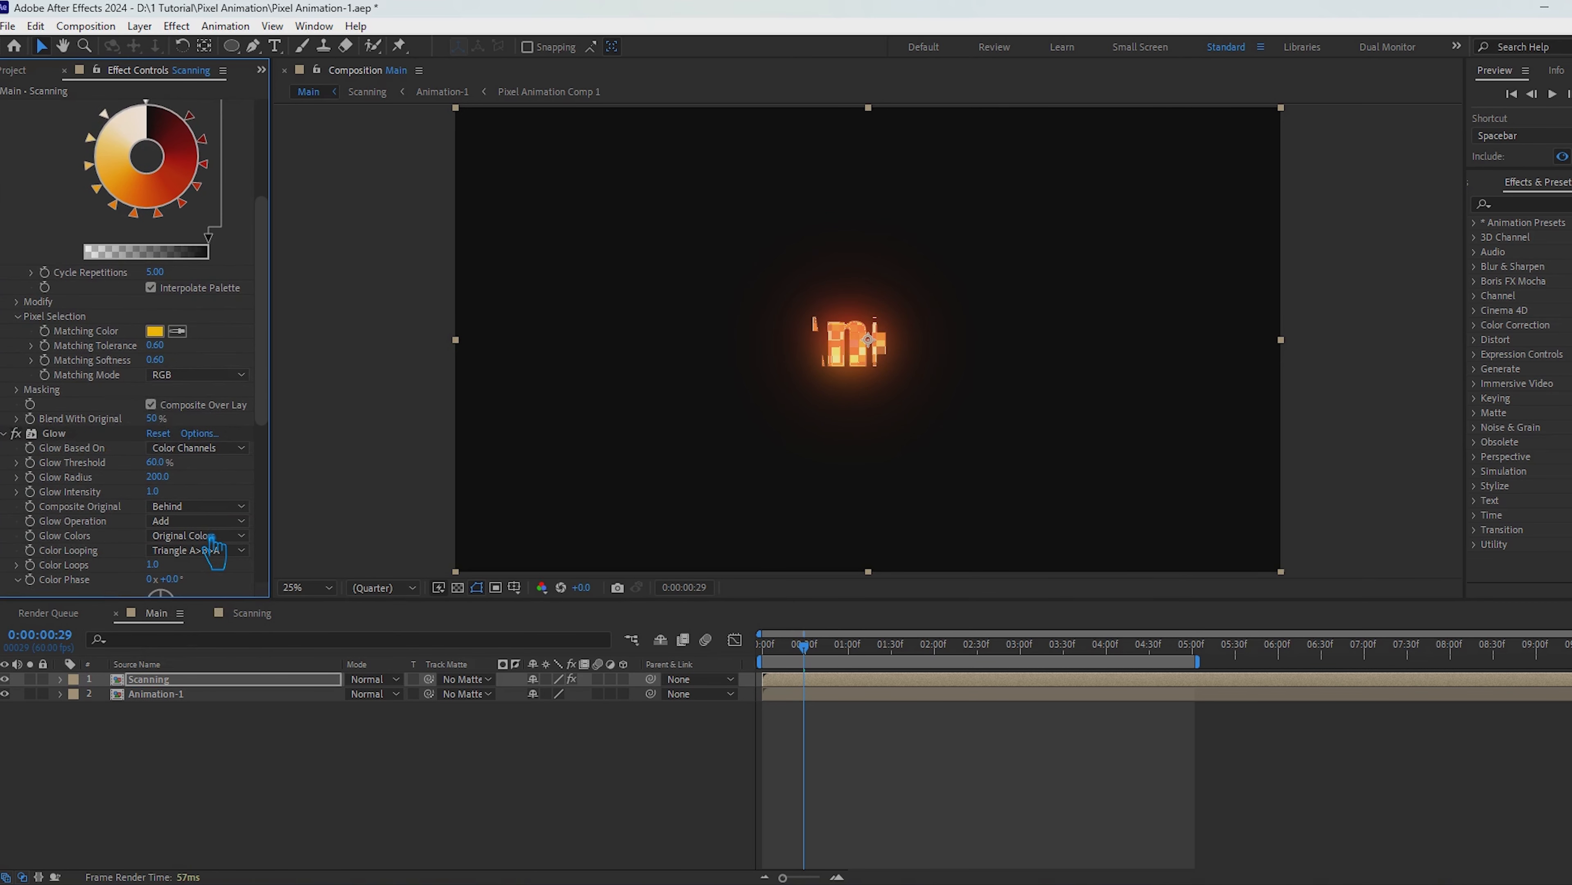
pyautogui.moveTo(155, 419); pyautogui.dragTo(273, 447)
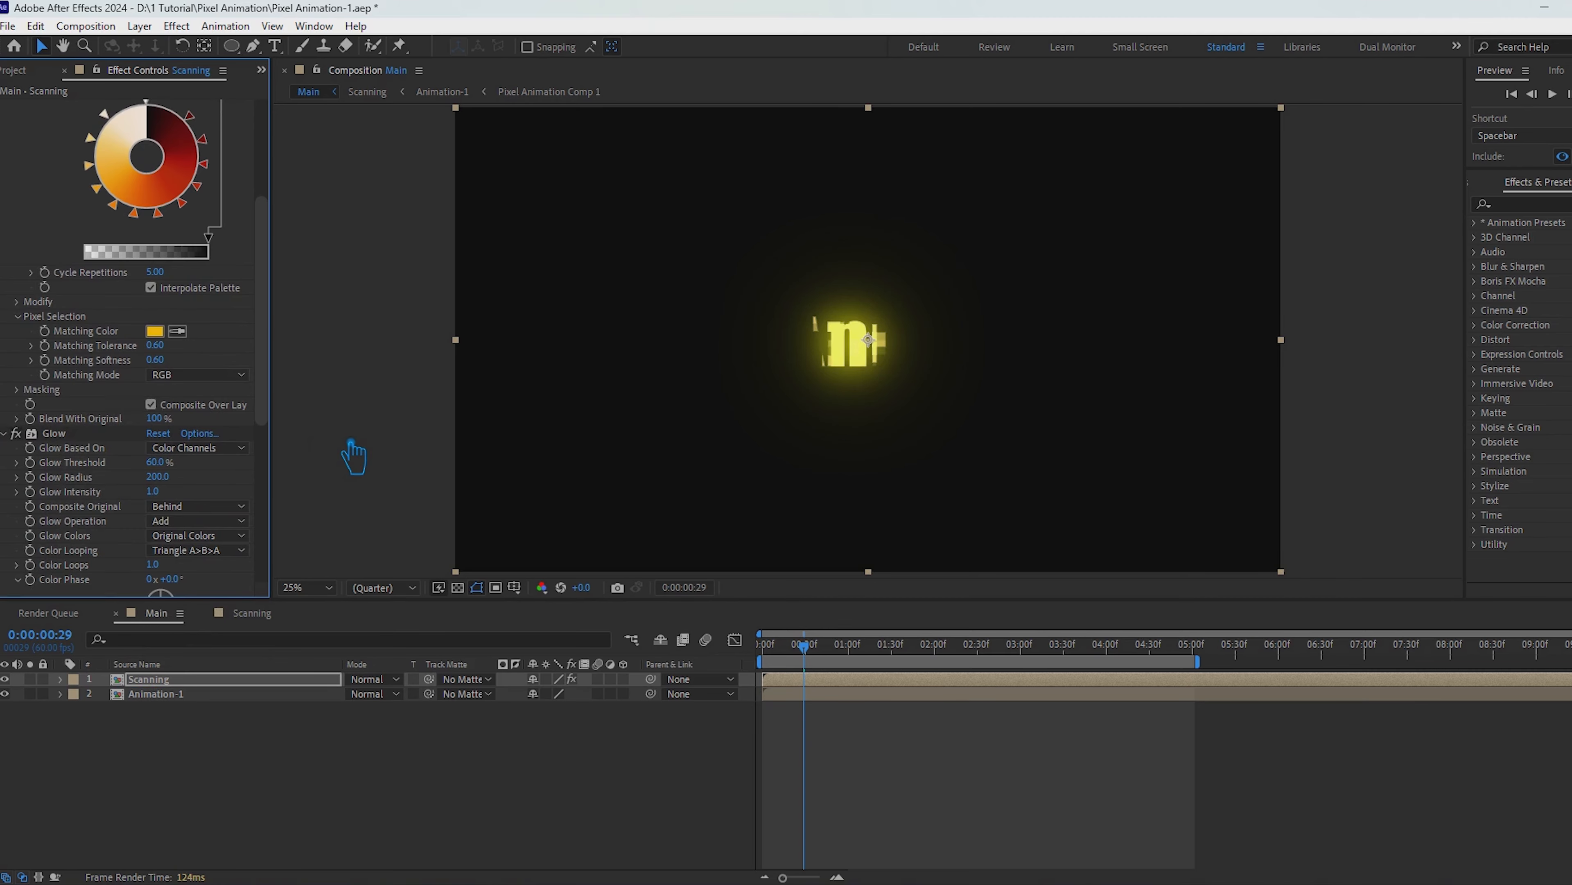
pyautogui.press('Return')
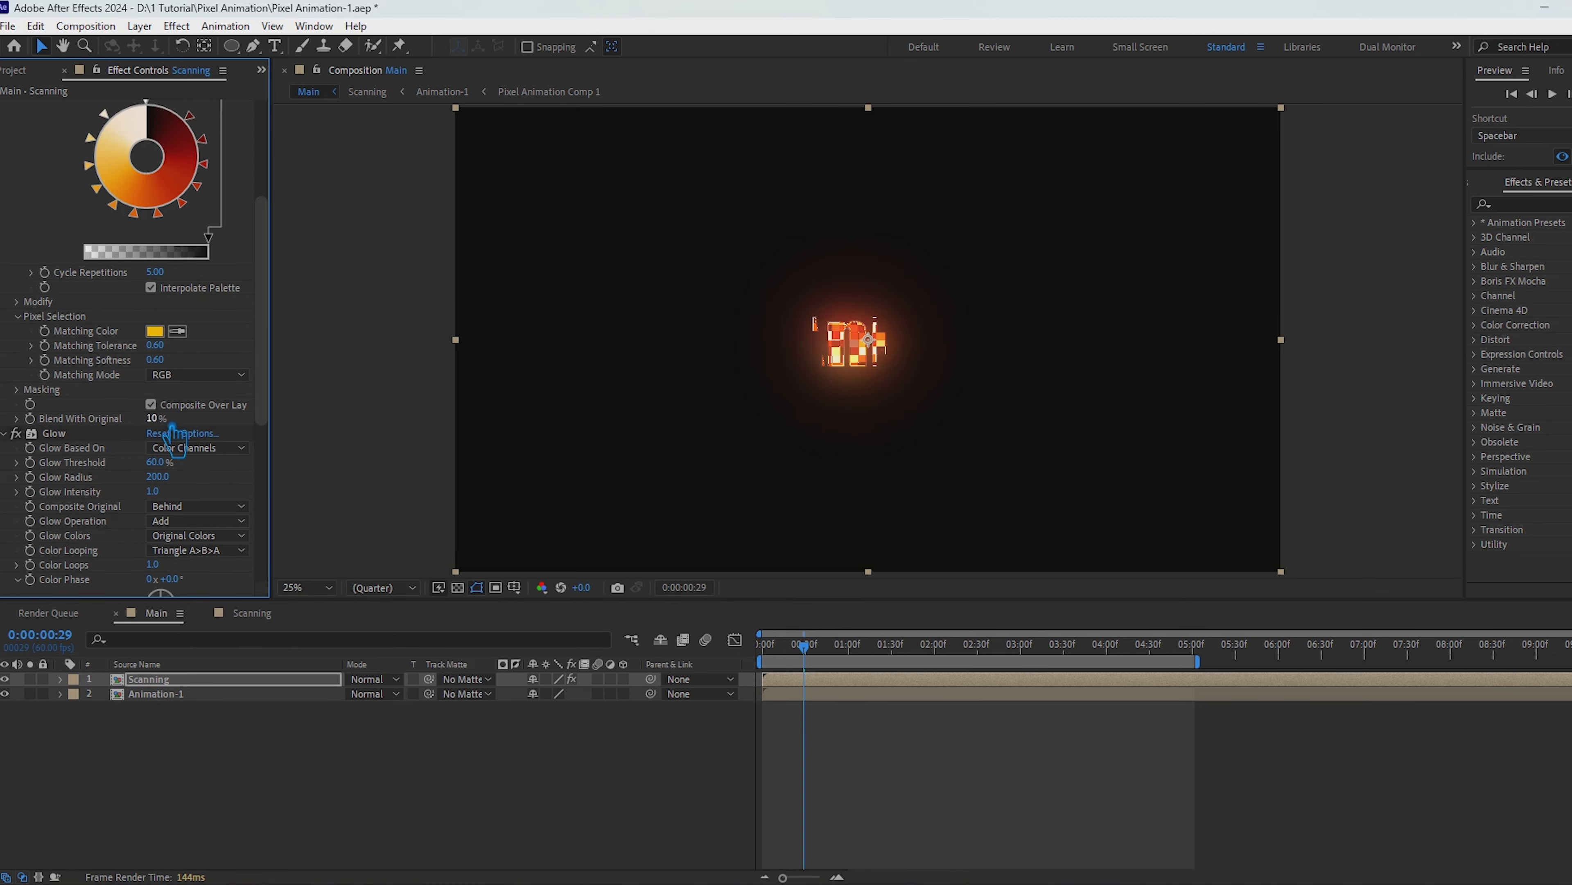
pyautogui.scroll(5, 218, 441)
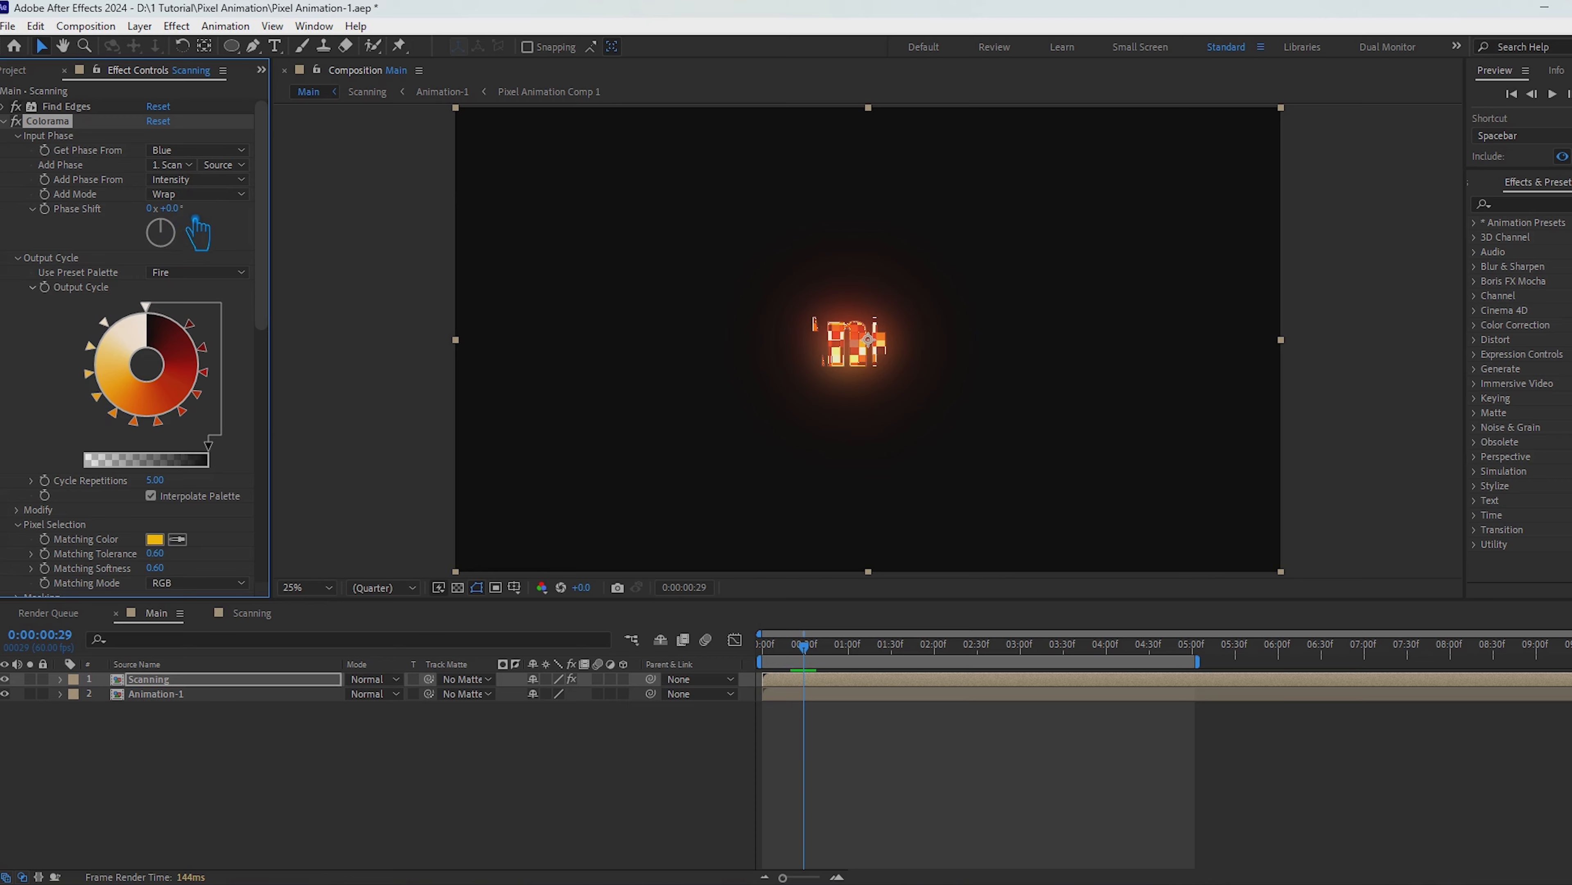
pyautogui.click(197, 180)
pyautogui.click(198, 183)
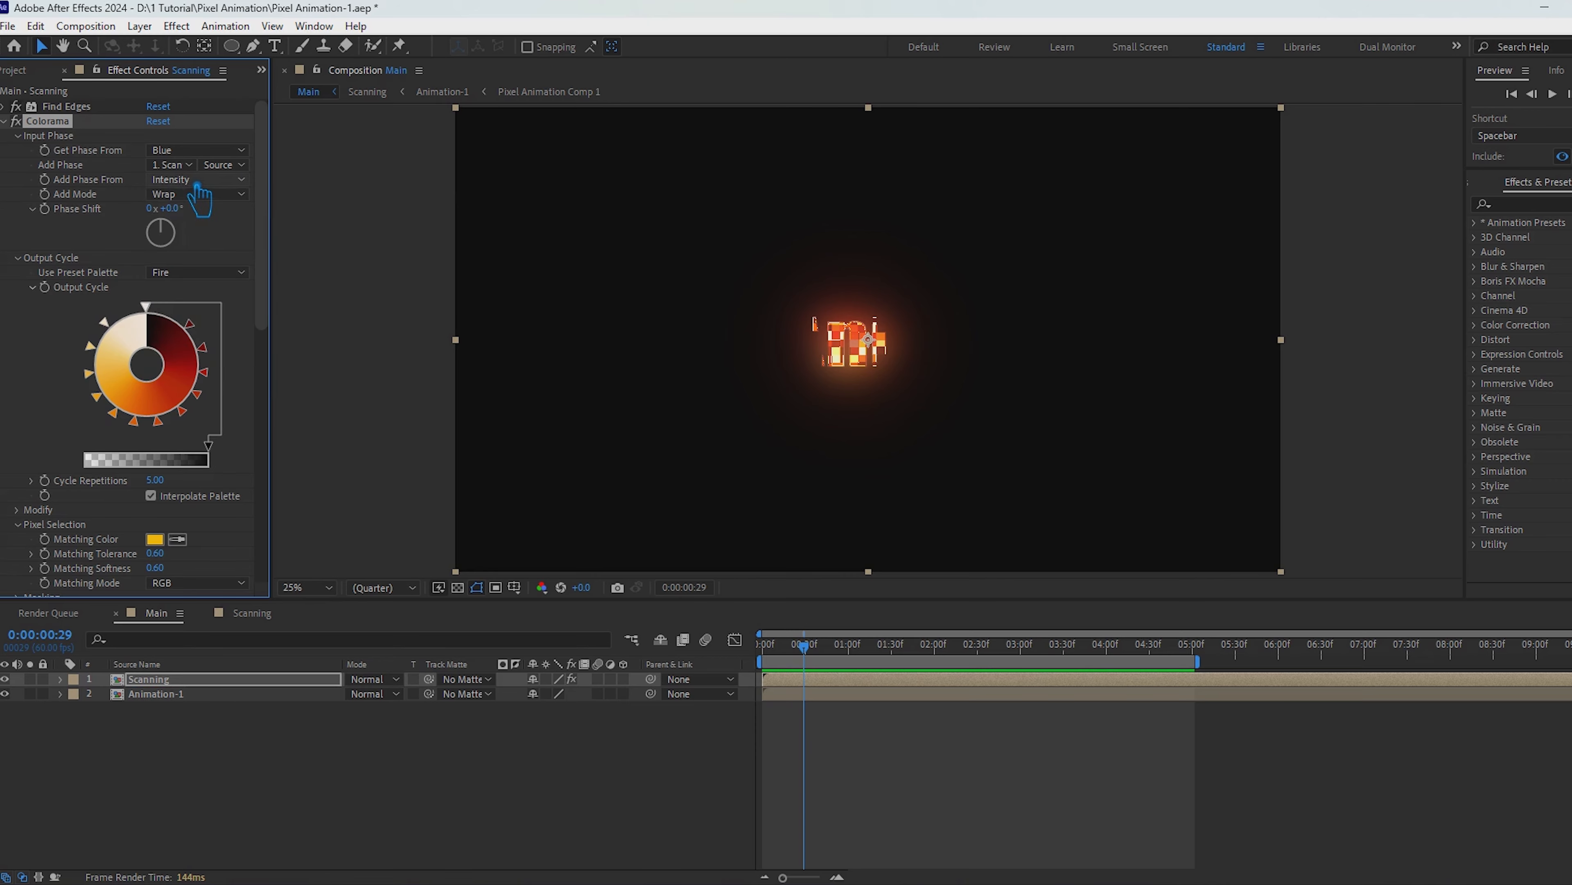
# Step: Try the Find Edges effect with Invert off, preview the Main composition from the start, and turn Invert back on
pyautogui.click(5, 106)
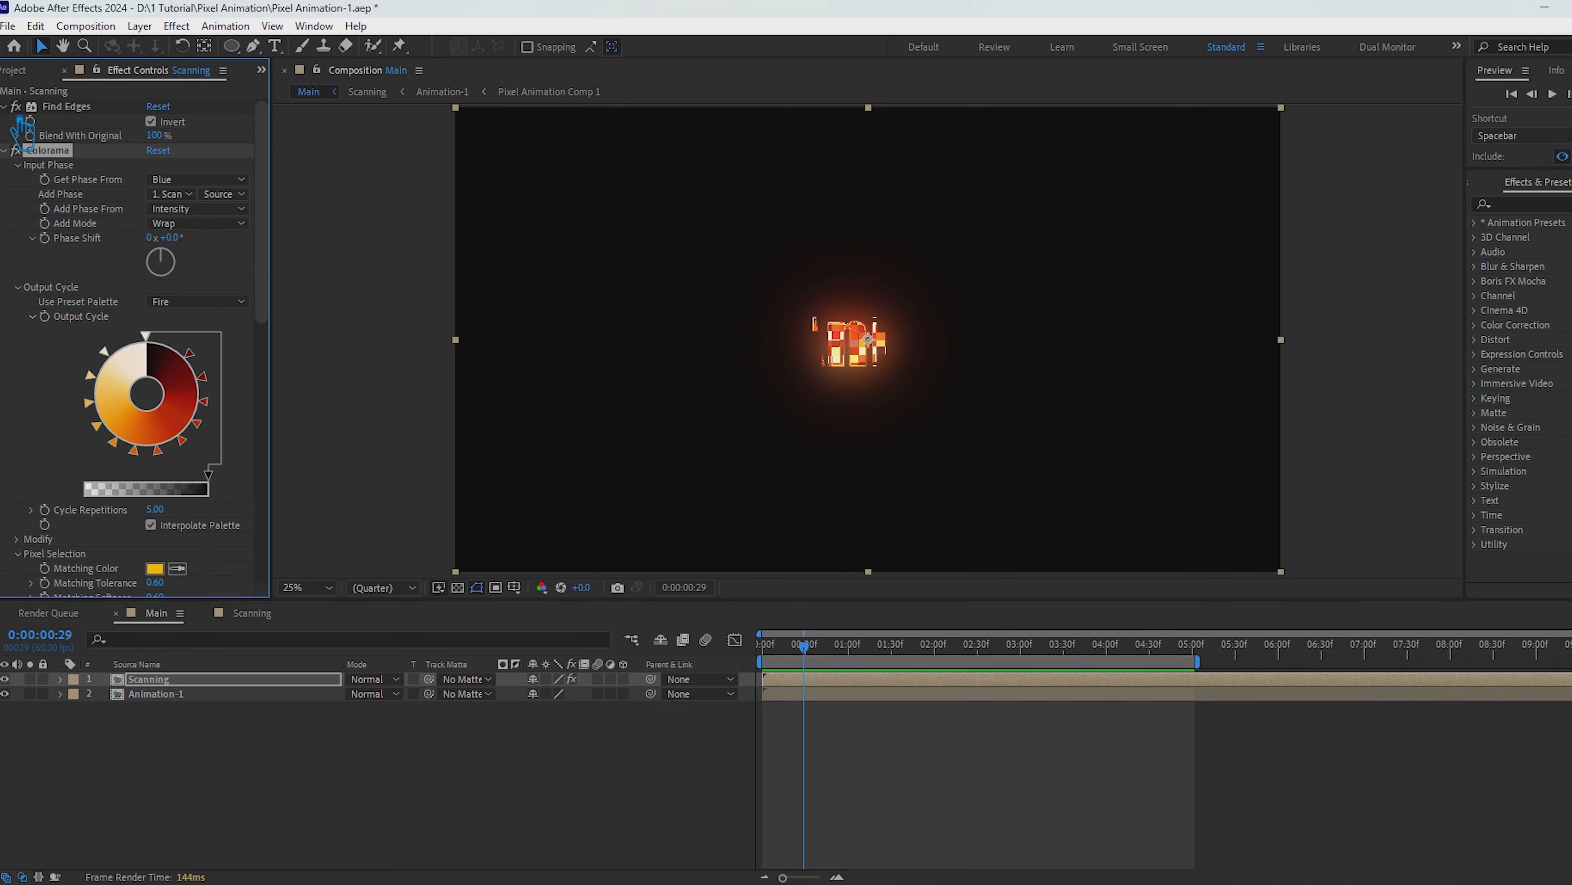
pyautogui.click(152, 121)
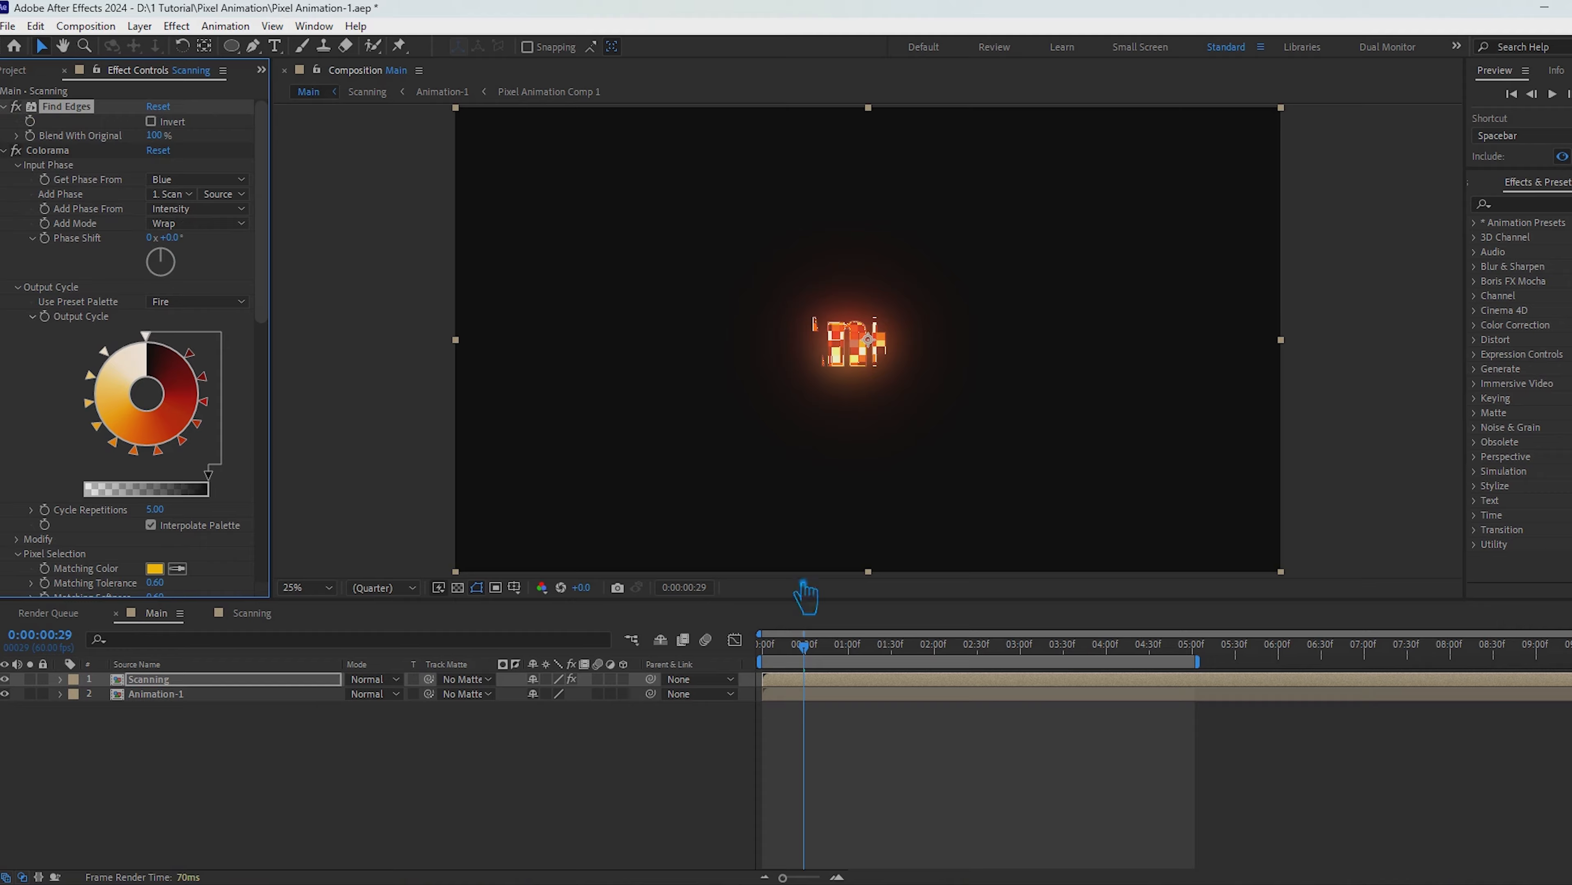
pyautogui.moveTo(812, 647); pyautogui.dragTo(679, 663)
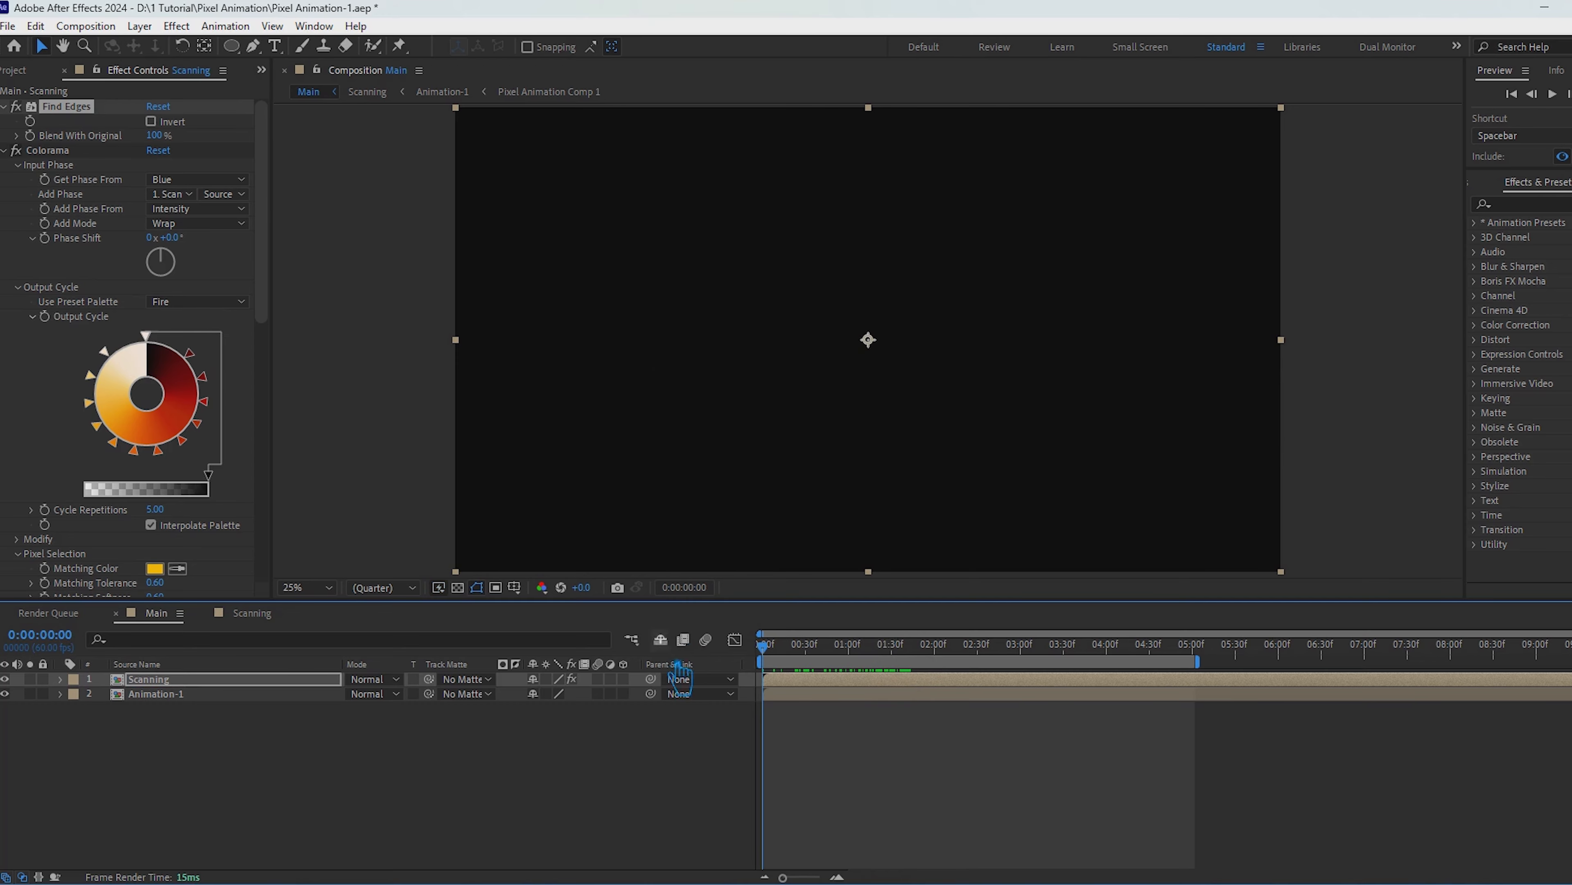
pyautogui.press('space')
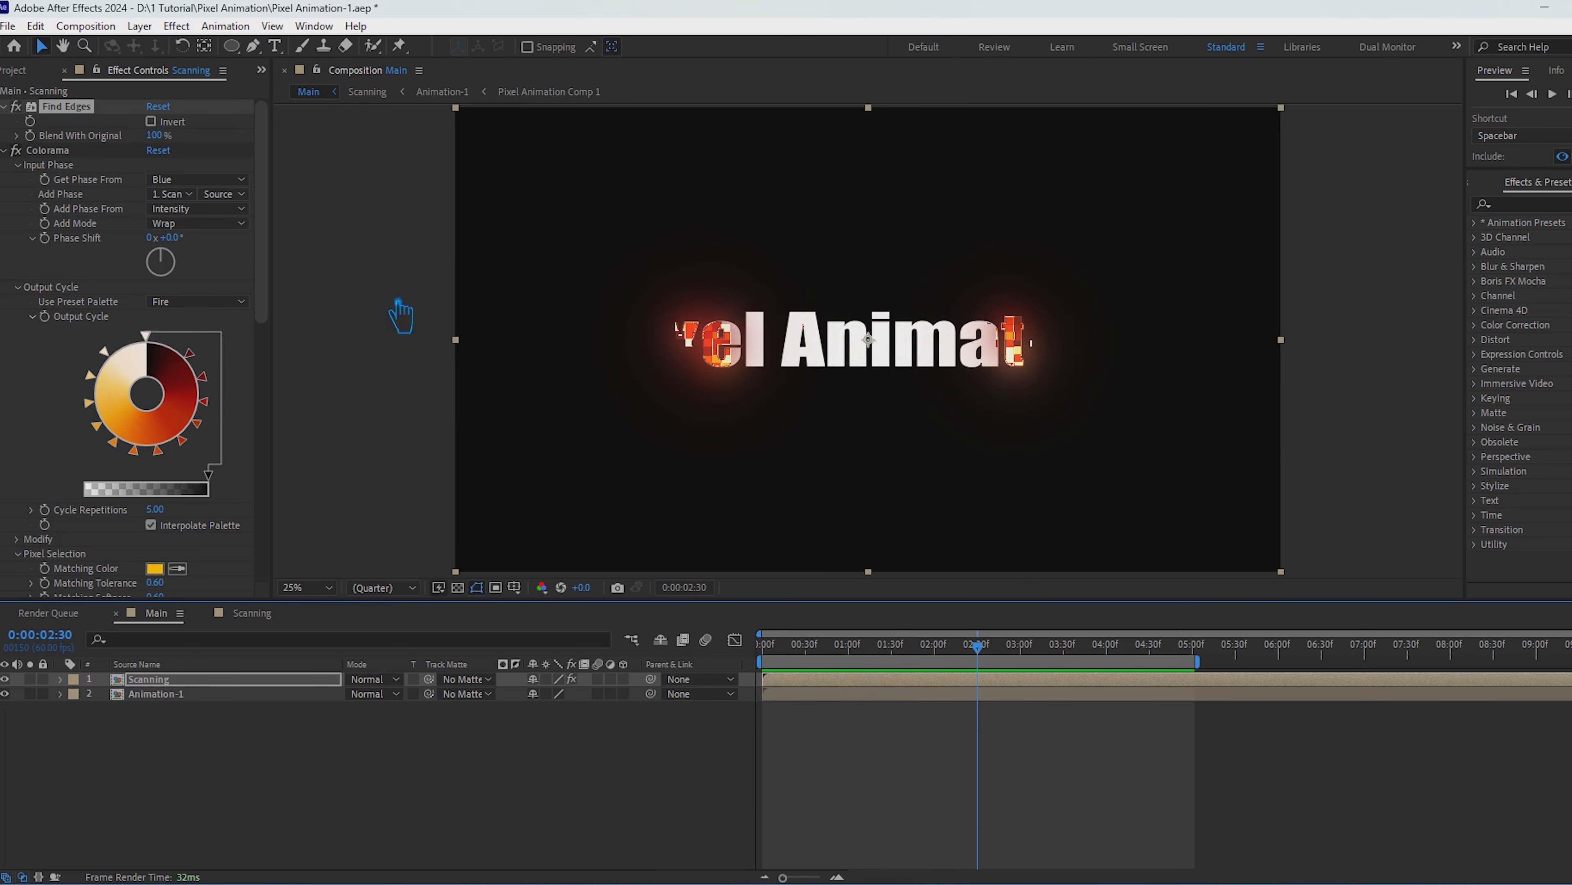
pyautogui.click(151, 122)
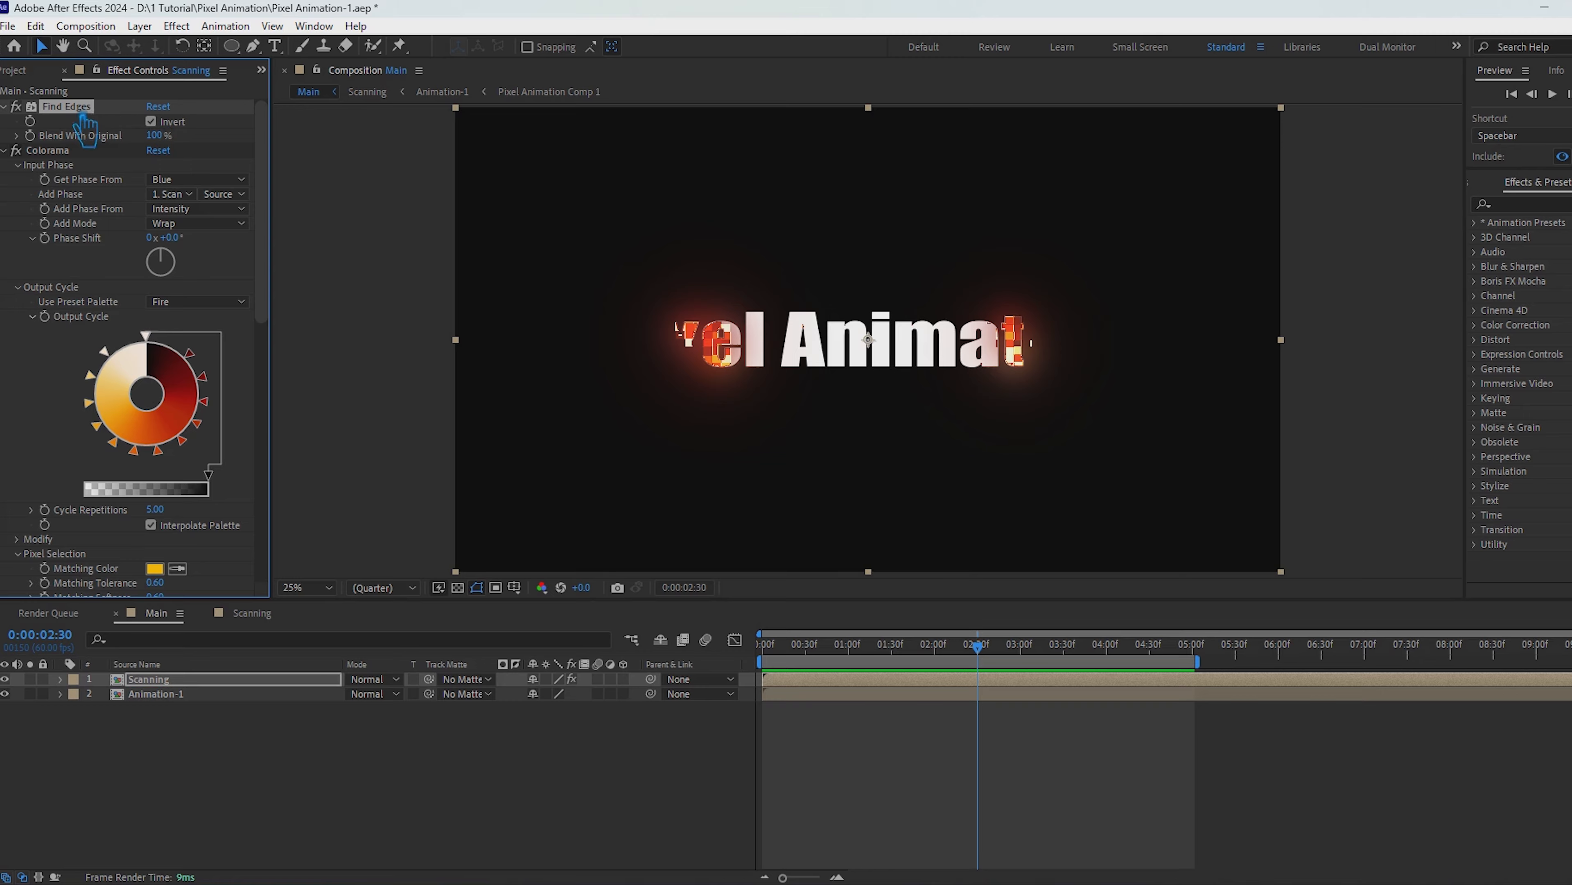
# Step: Delete the Find Edges effect from the Scanning layer and collapse the Colorama, Glow and Glow 2 settings
pyautogui.press('Delete')
pyautogui.click(3, 106)
pyautogui.click(3, 120)
pyautogui.click(4, 136)
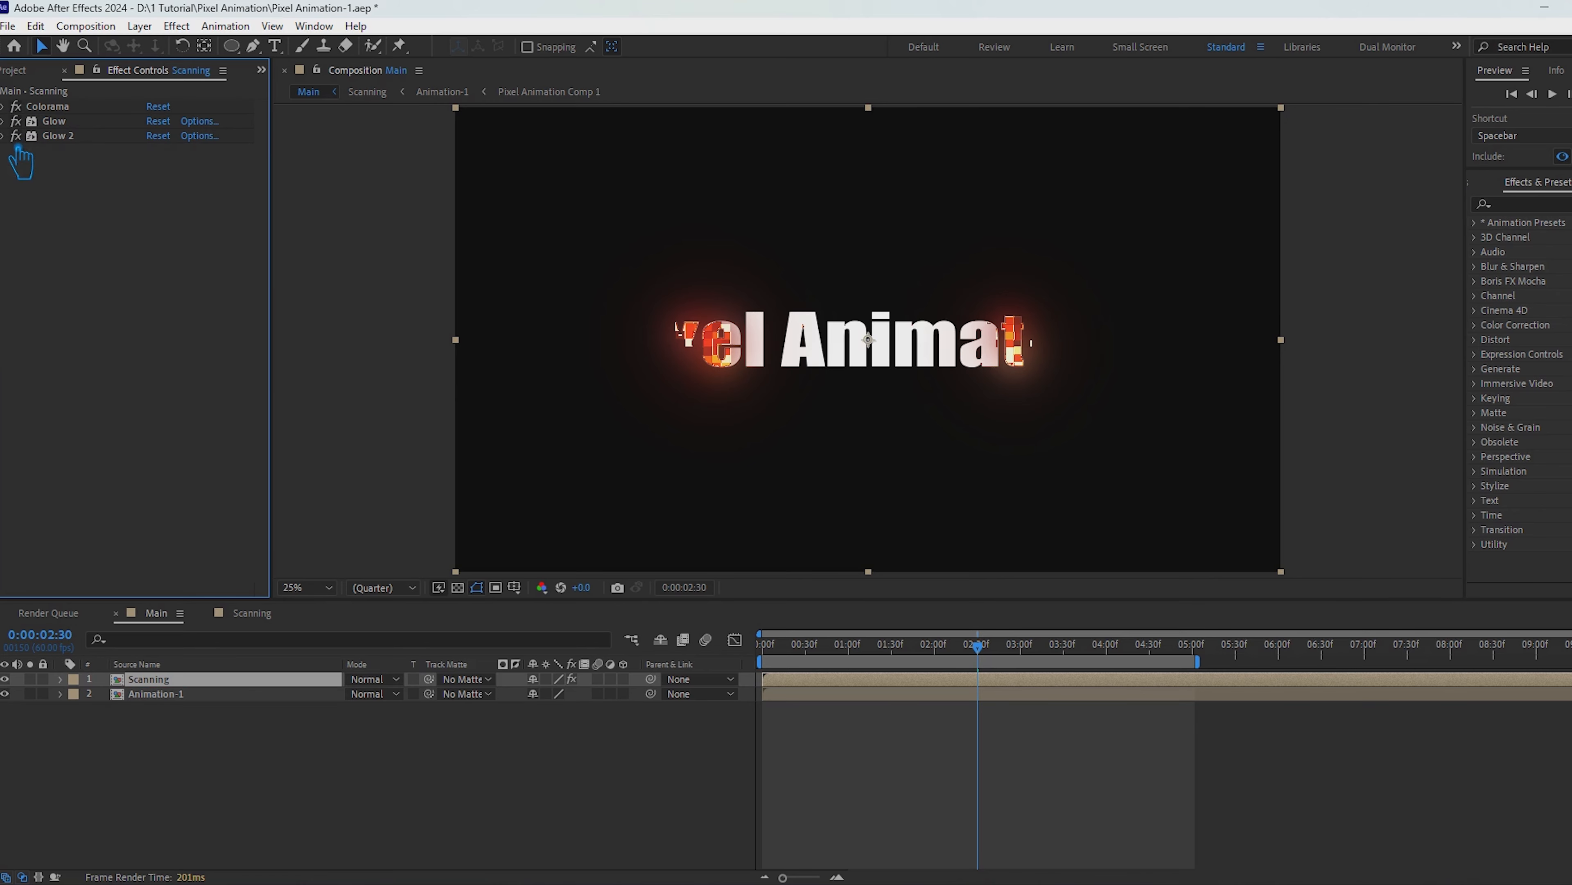
# Step: Apply a fresh Find Edges effect to the Scanning layer, place it above Colorama and enable Invert
pyautogui.click(1557, 205)
pyautogui.write('fin')
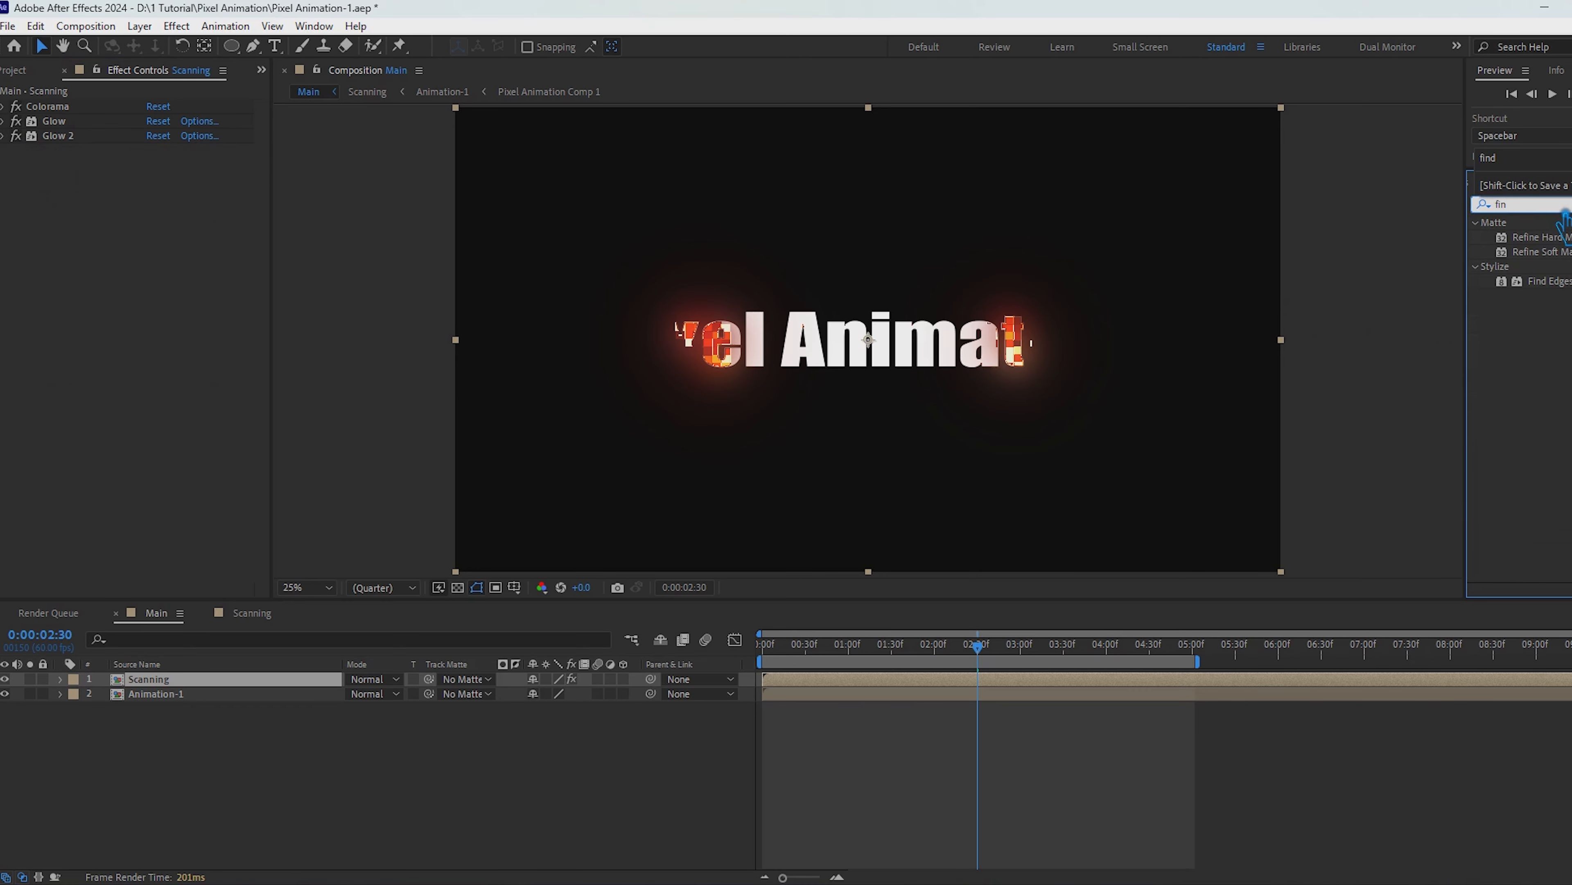
pyautogui.moveTo(1551, 282); pyautogui.dragTo(183, 681)
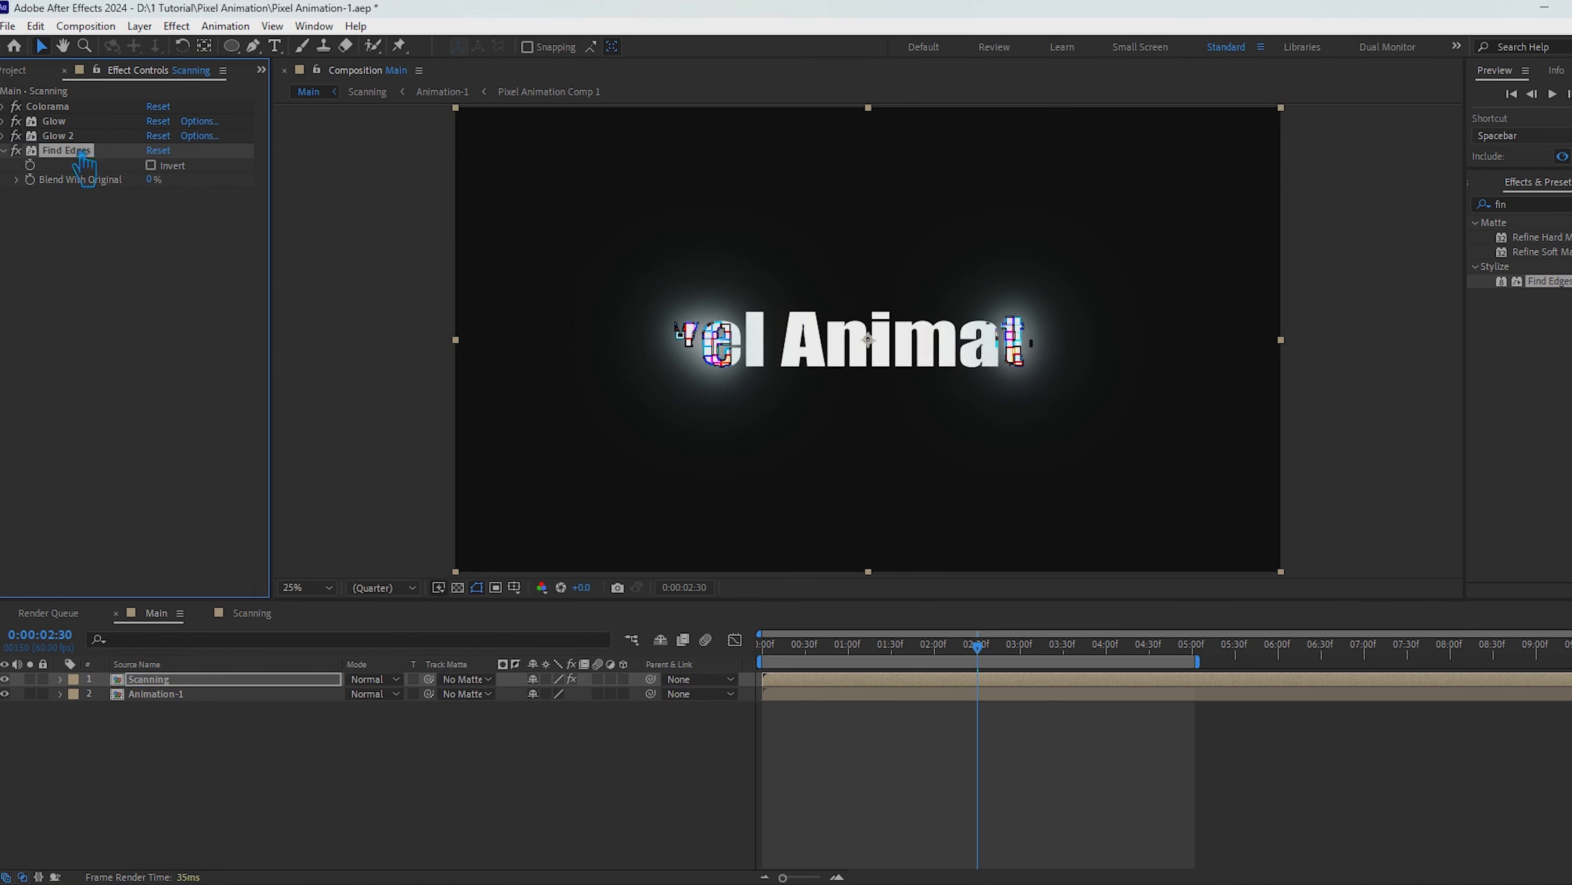
pyautogui.moveTo(68, 150); pyautogui.dragTo(87, 121)
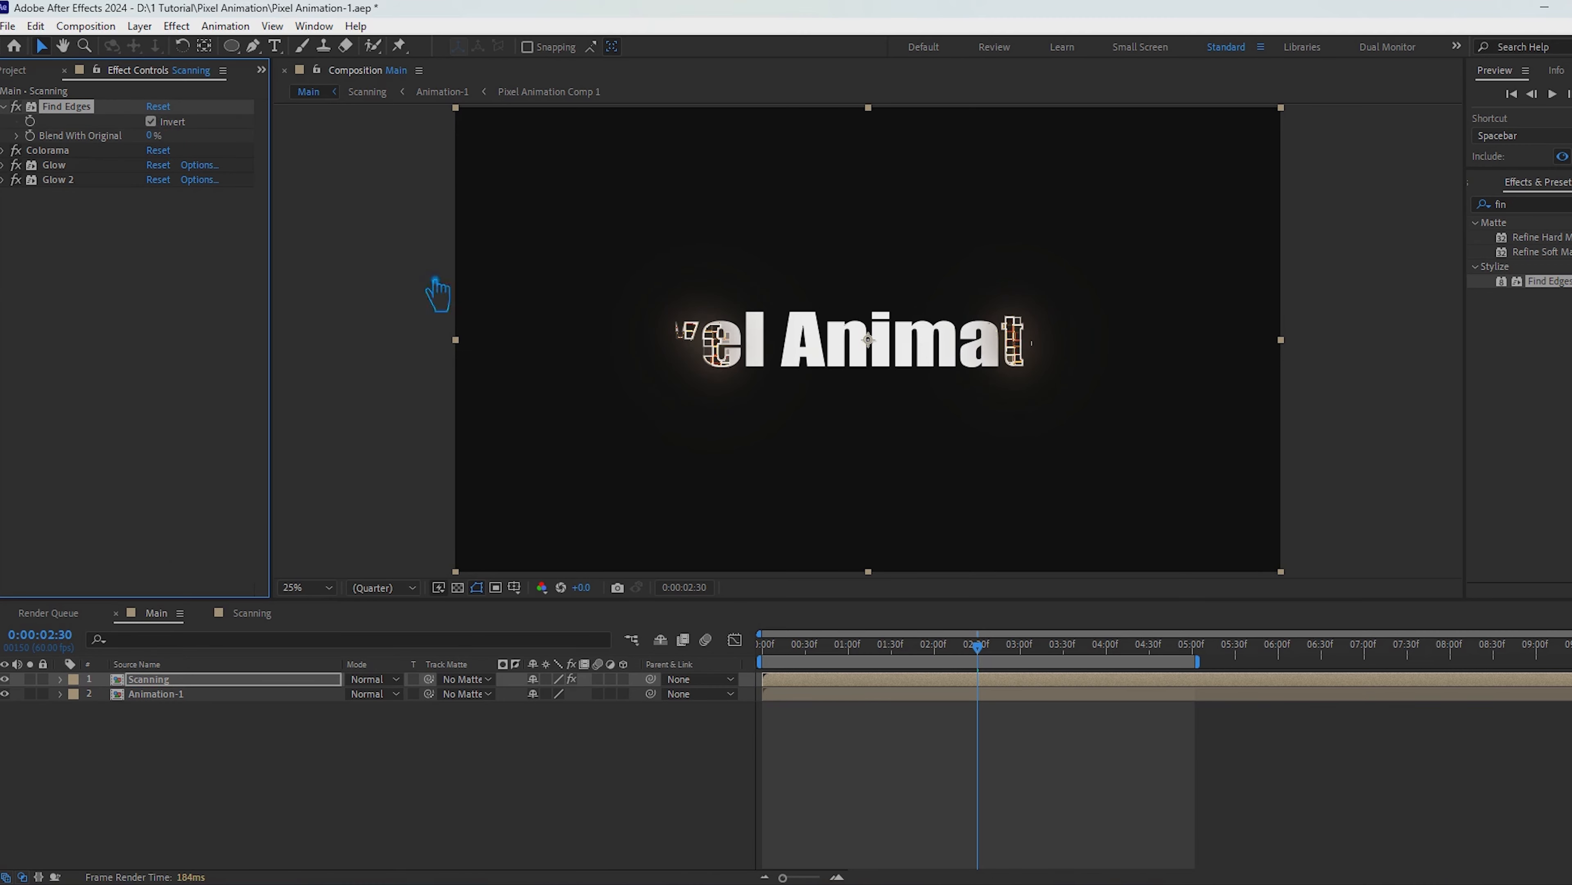
# Step: At 0:00:00:35, set the Find Edges Blend With Original to 50%, deselect the Scanning layer and save the project
pyautogui.press('space')
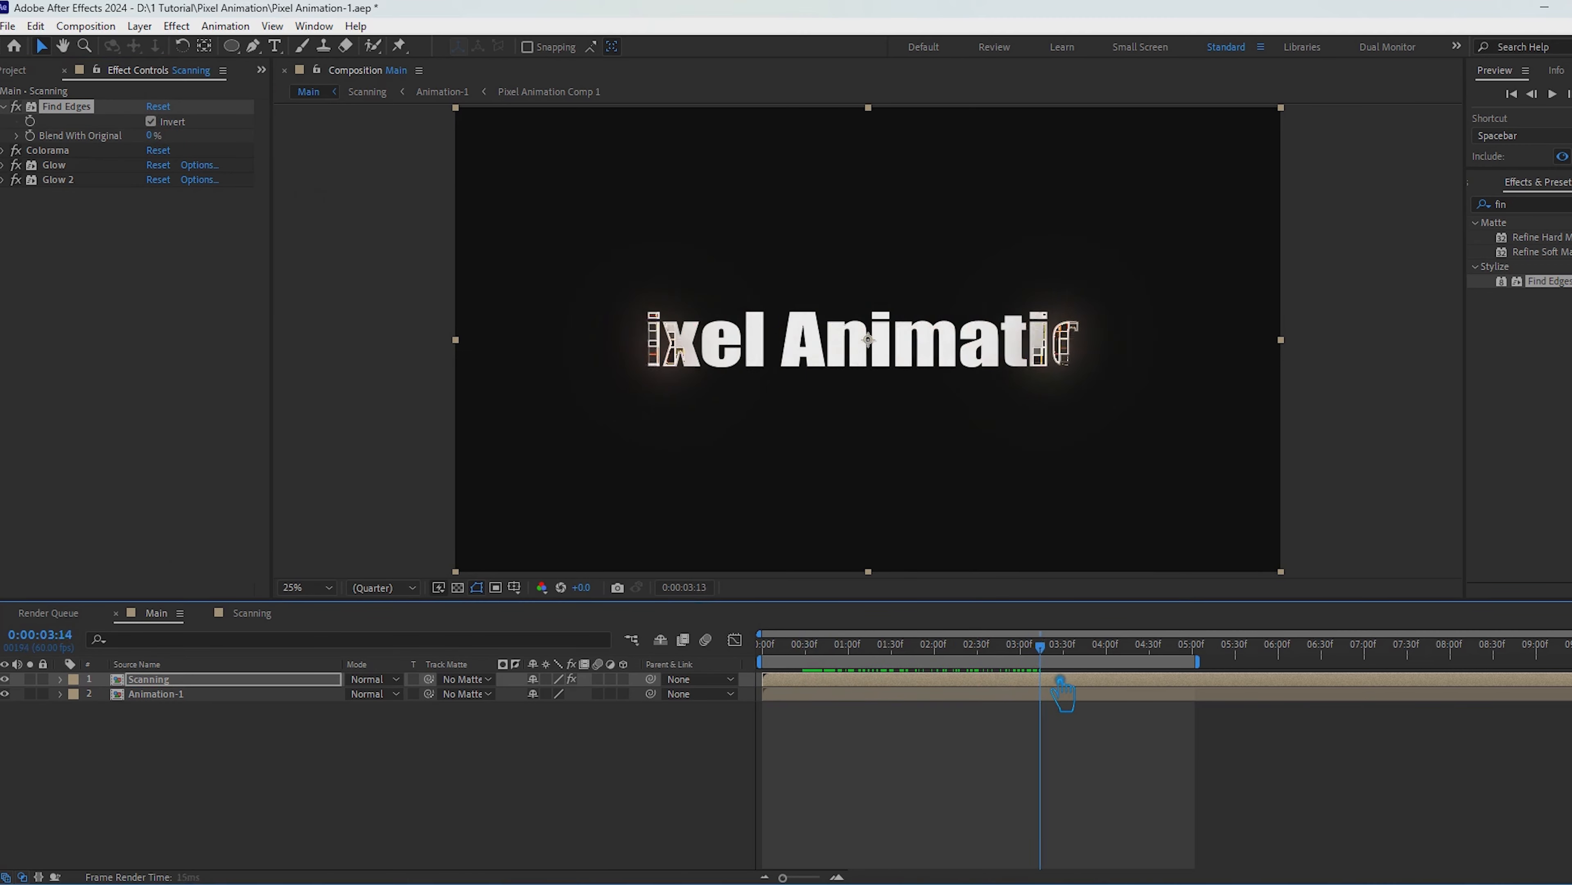
pyautogui.moveTo(1061, 682); pyautogui.dragTo(833, 684)
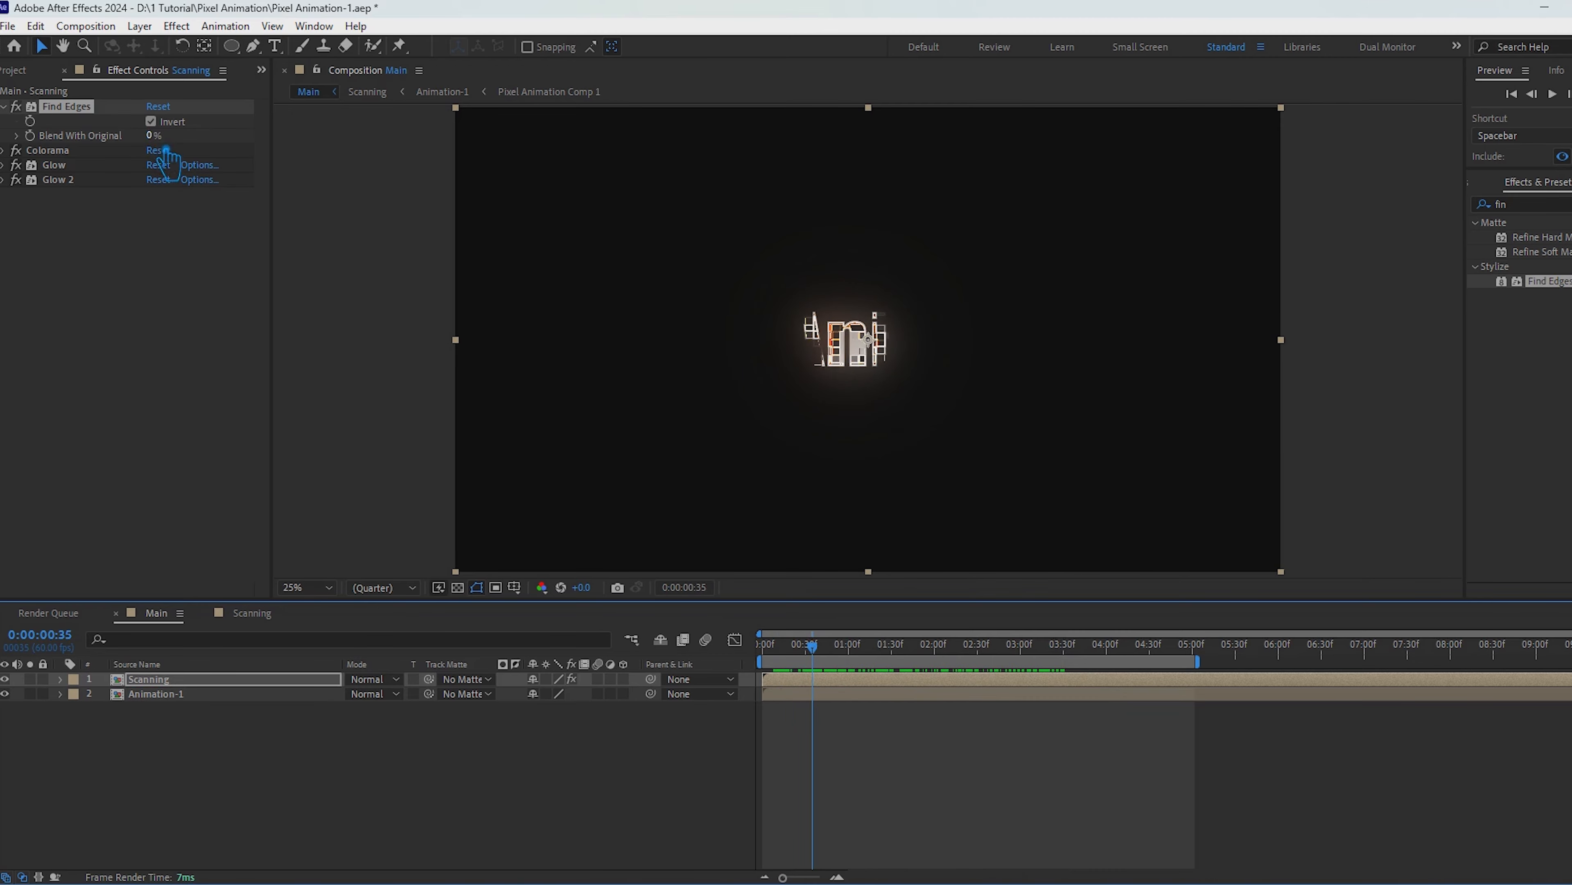
pyautogui.moveTo(152, 136); pyautogui.dragTo(232, 174)
pyautogui.click(603, 812)
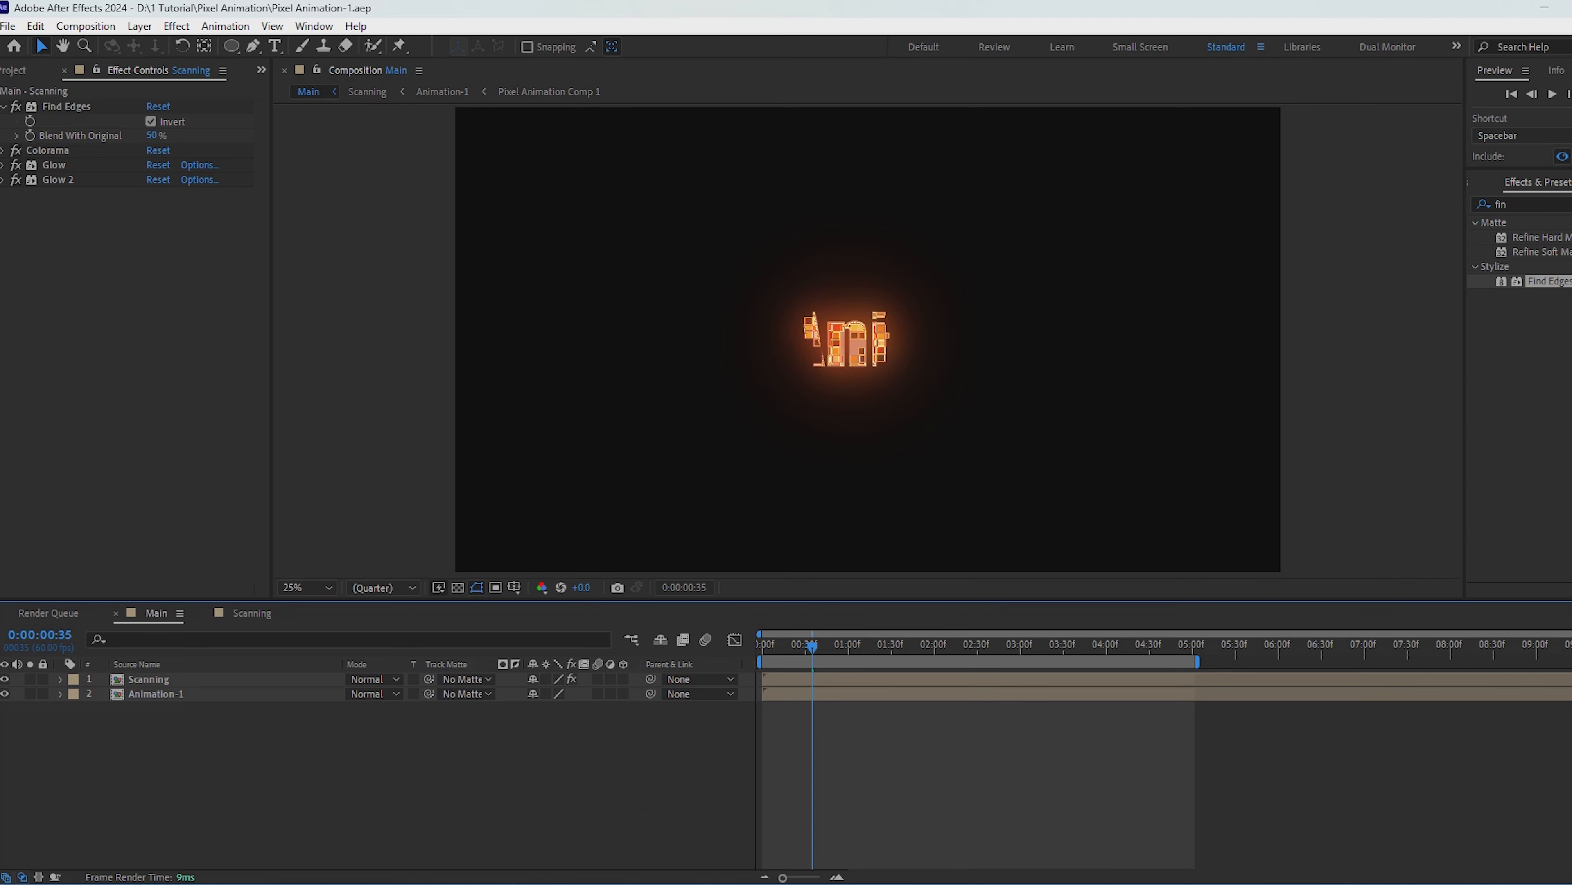
# Step: Clear the effects search and play a preview of the Main composition
pyautogui.click(1571, 204)
pyautogui.click(1554, 95)
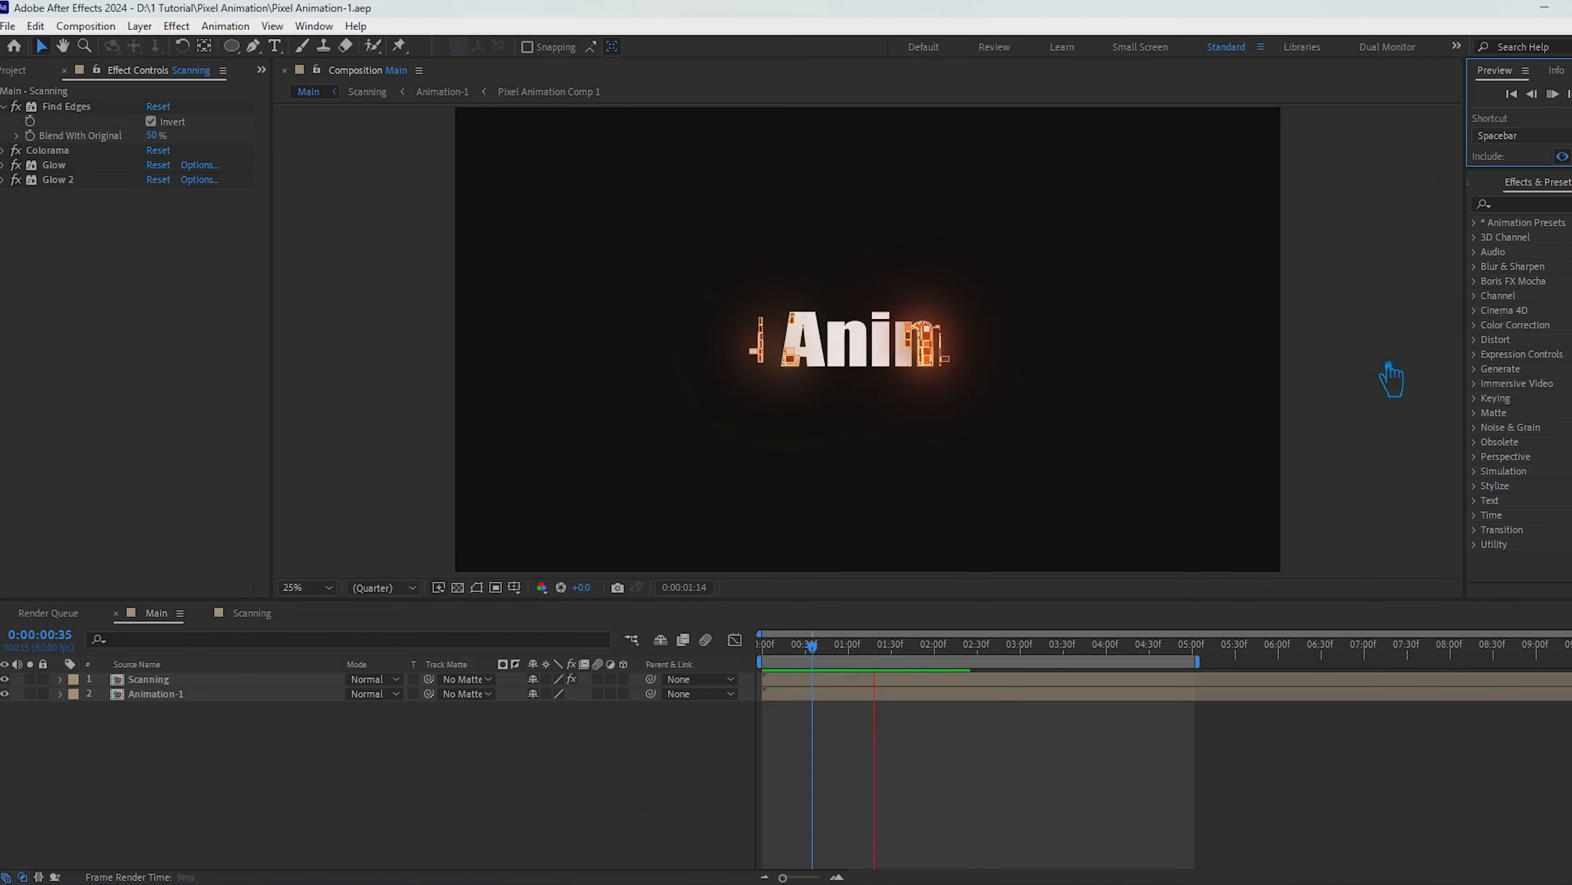